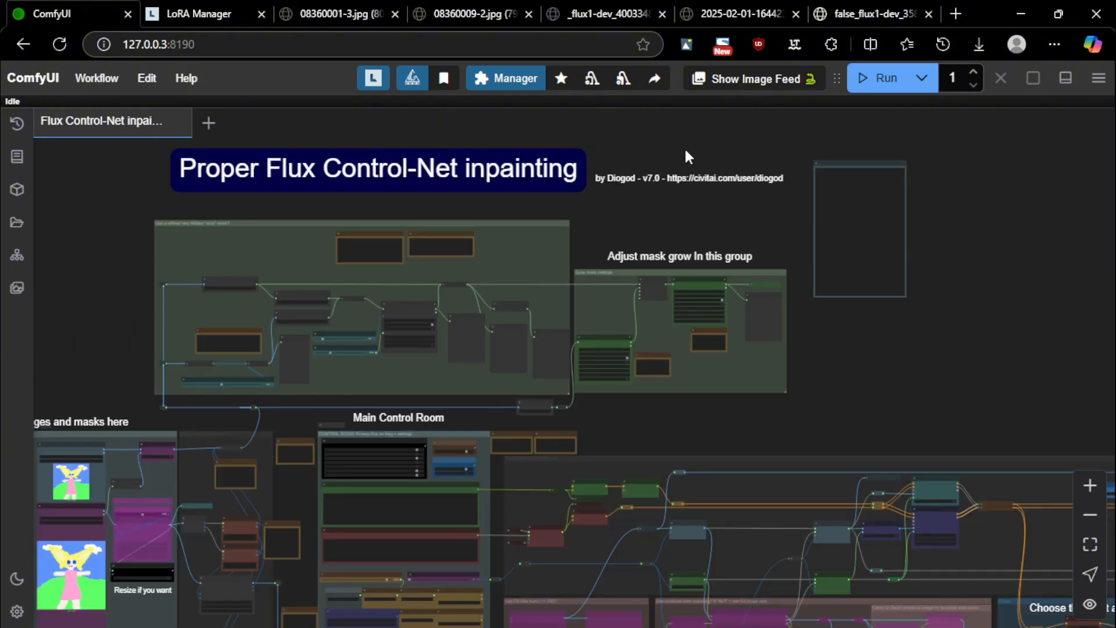
Zoom out to view the whole inpainting graph, then zoom in on the Changelog Notes node
{"action": "scroll", "coordinate": [618, 232], "scroll_direction": "down", "scroll_amount": 8}
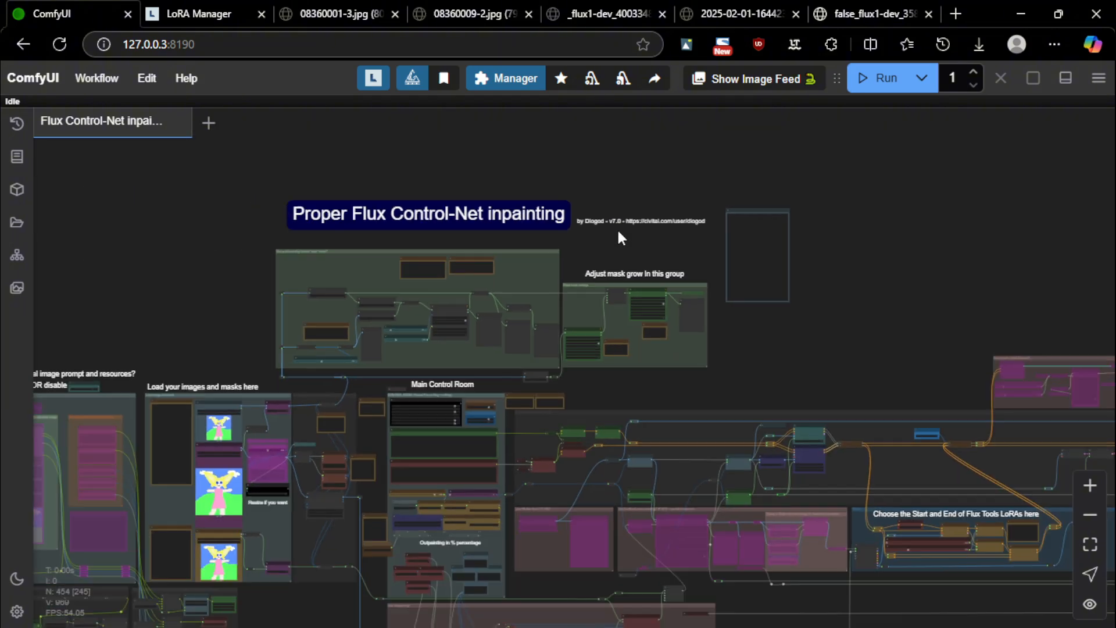
{"action": "left_click_drag", "start_coordinate": [307, 284], "coordinate": [432, 213]}
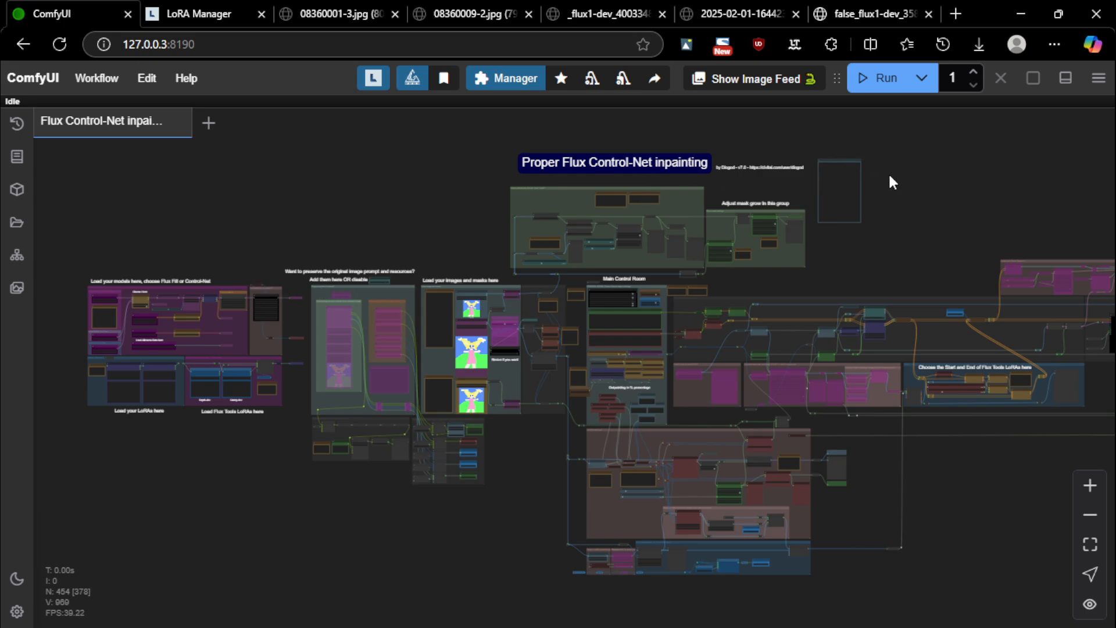
{"action": "scroll", "coordinate": [881, 175], "scroll_direction": "up", "scroll_amount": 10}
{"action": "scroll", "coordinate": [872, 180], "scroll_direction": "up", "scroll_amount": 4}
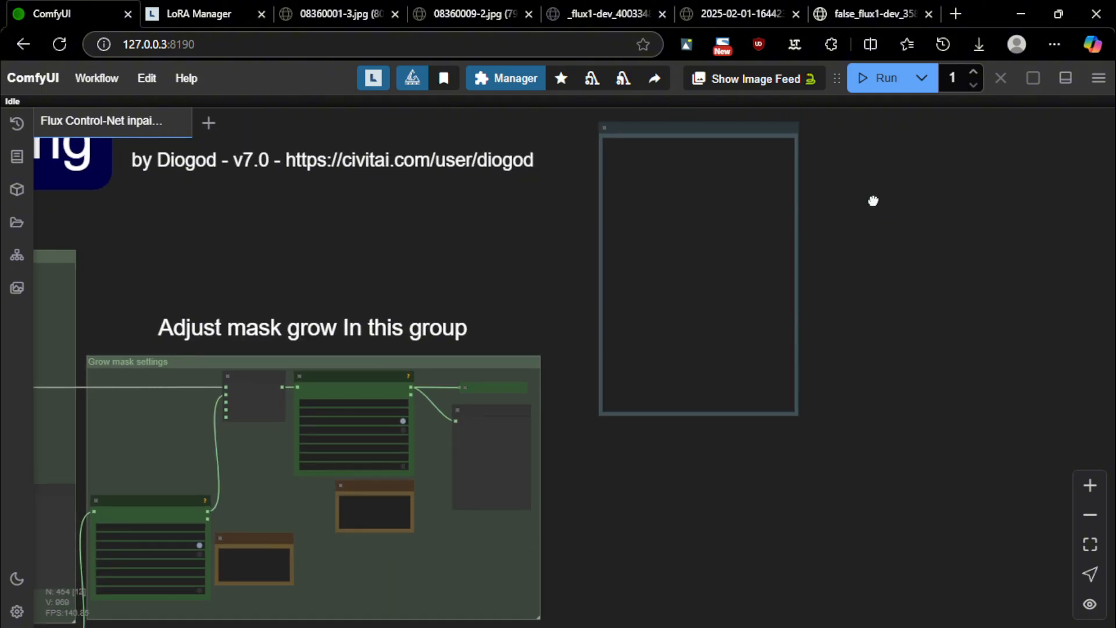
Center the Changelog Notes, scroll through the v7.0 notes, then pan to the workflow title and groups
{"action": "left_click_drag", "start_coordinate": [764, 297], "coordinate": [700, 237]}
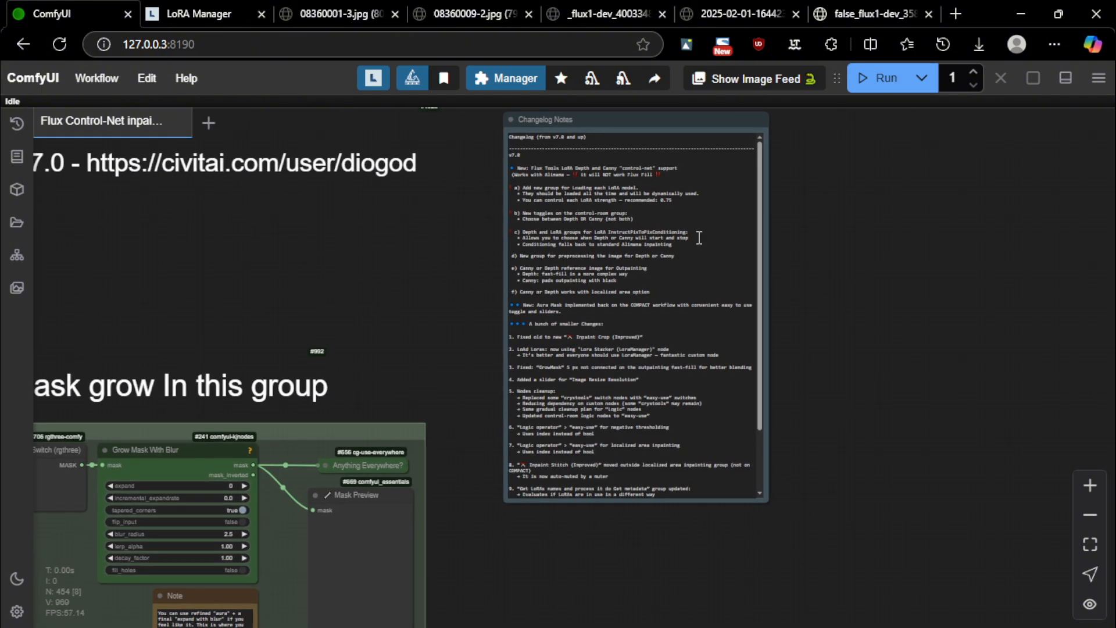
{"action": "scroll", "coordinate": [911, 337], "scroll_direction": "up", "scroll_amount": 5}
{"action": "scroll", "coordinate": [722, 281], "scroll_direction": "down", "scroll_amount": 1}
{"action": "left_click_drag", "start_coordinate": [721, 282], "coordinate": [815, 318]}
{"action": "scroll", "coordinate": [815, 318], "scroll_direction": "down", "scroll_amount": 1}
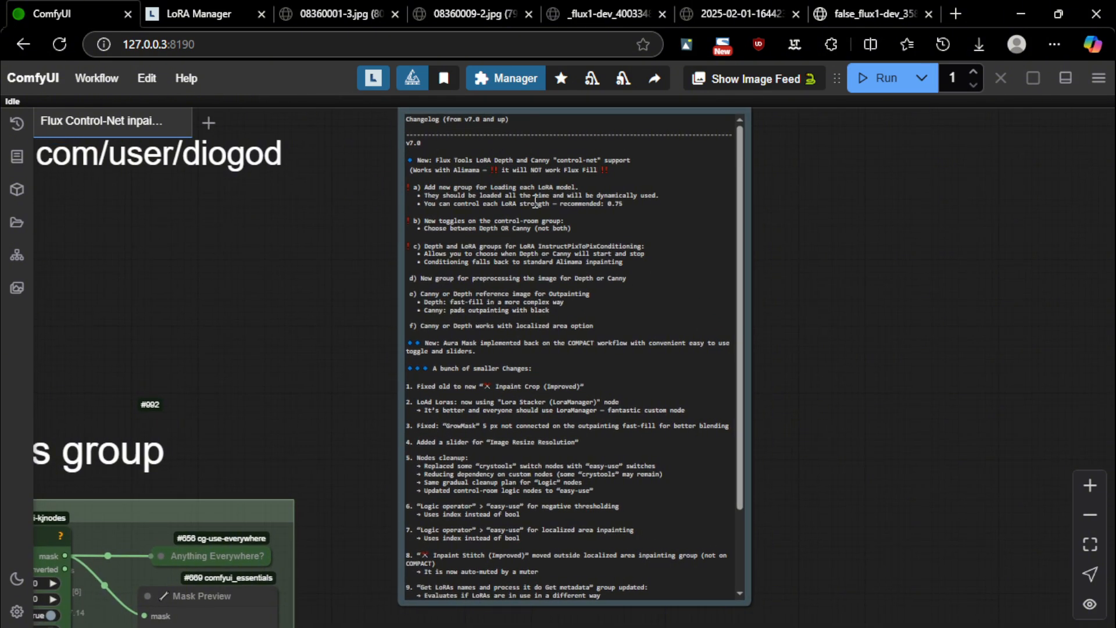
{"action": "scroll", "coordinate": [499, 239], "scroll_direction": "down", "scroll_amount": 2}
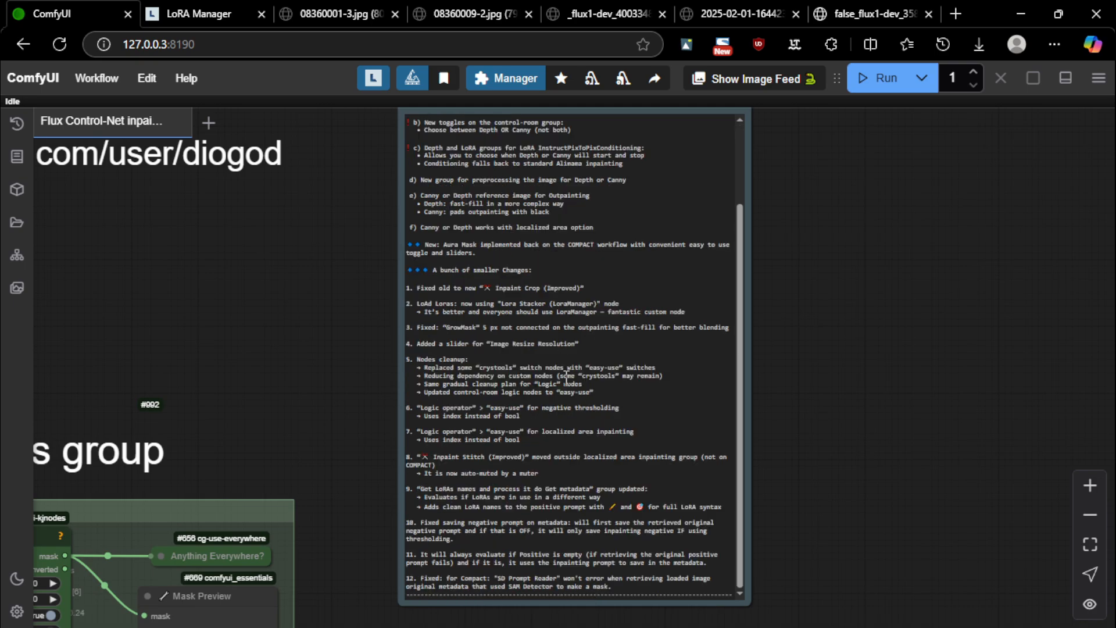
{"action": "scroll", "coordinate": [485, 272], "scroll_direction": "up", "scroll_amount": 2}
{"action": "scroll", "coordinate": [433, 213], "scroll_direction": "down", "scroll_amount": 2}
{"action": "scroll", "coordinate": [439, 302], "scroll_direction": "up", "scroll_amount": 2}
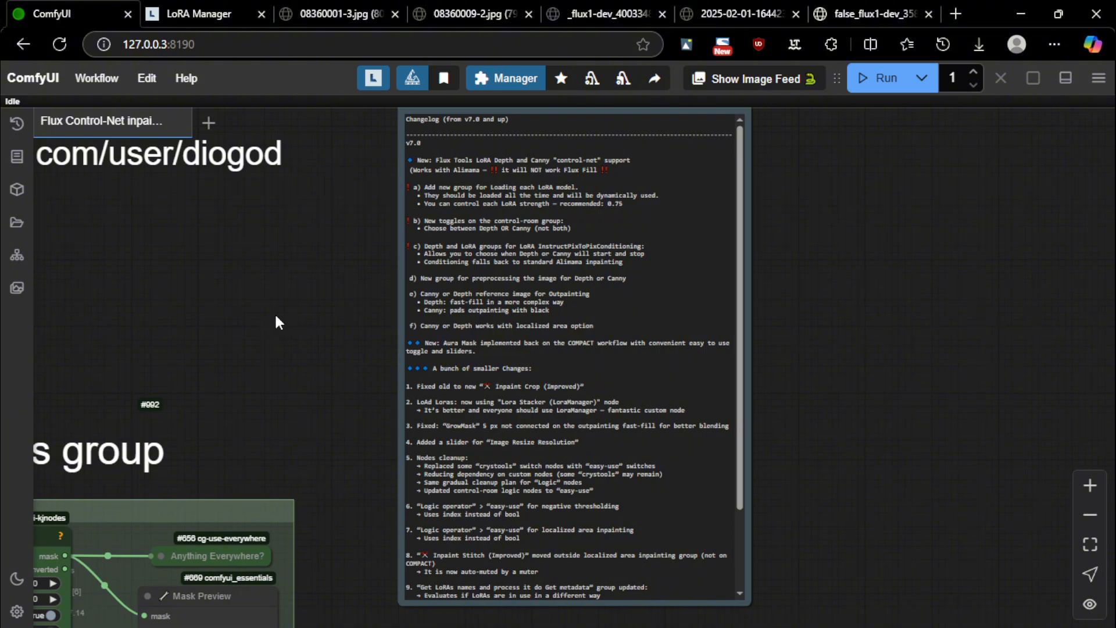
{"action": "scroll", "coordinate": [277, 332], "scroll_direction": "down", "scroll_amount": 1}
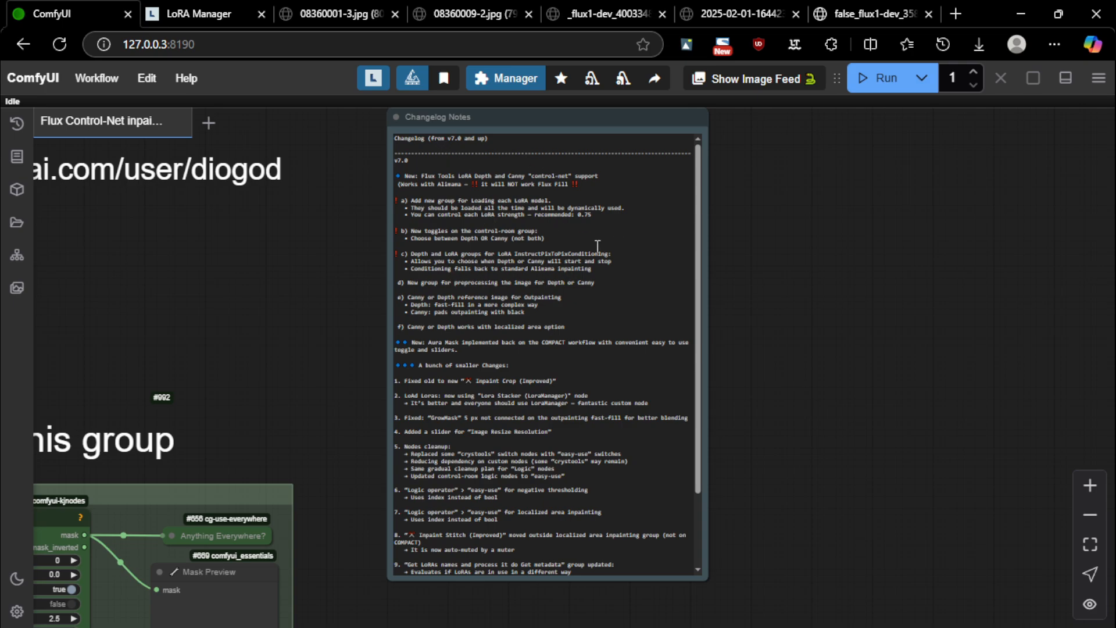
{"action": "scroll", "coordinate": [473, 286], "scroll_direction": "down", "scroll_amount": 10}
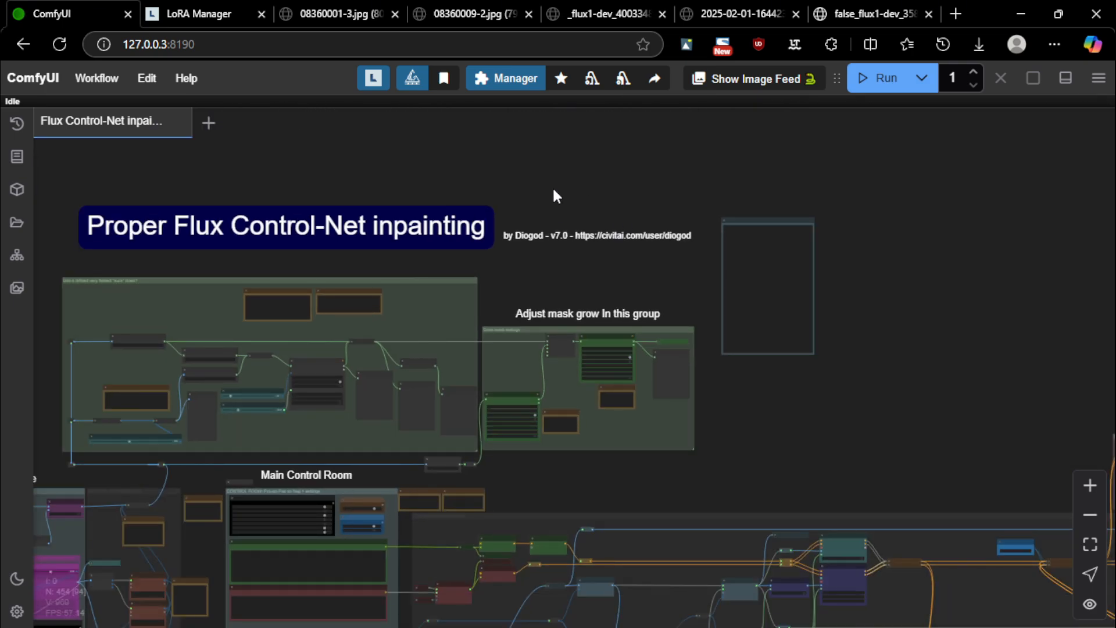
{"action": "left_click_drag", "start_coordinate": [542, 197], "coordinate": [781, 181]}
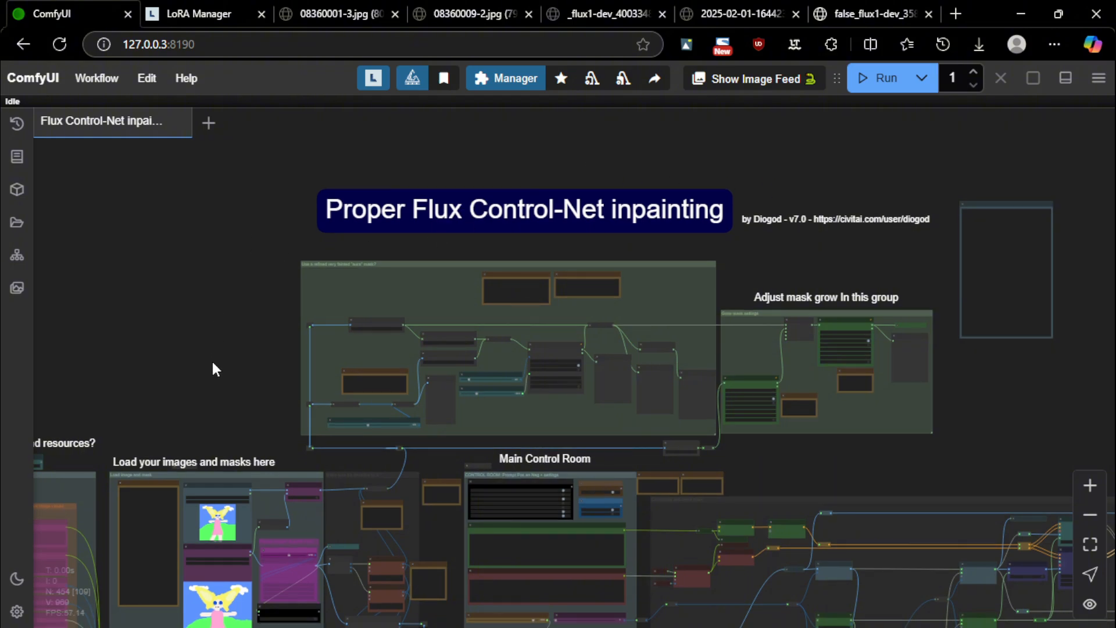
Bring up the inpaintv7 comparison image in Edge, underlining '+ Depth' then undoing it
{"action": "left_click", "coordinate": [608, 627]}
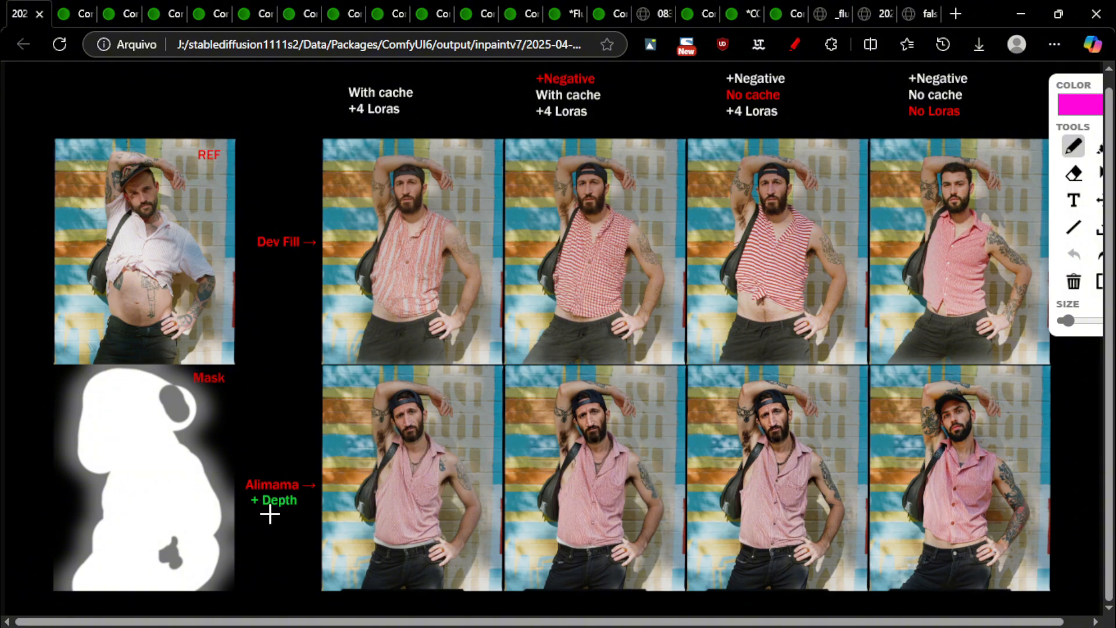
{"action": "left_click_drag", "start_coordinate": [252, 512], "coordinate": [300, 512]}
{"action": "key", "text": "ctrl+z"}
Circle the REF label, raised arm and hand, undo those marks, then underline '+ Depth'
{"action": "left_click_drag", "start_coordinate": [218, 143], "coordinate": [211, 138]}
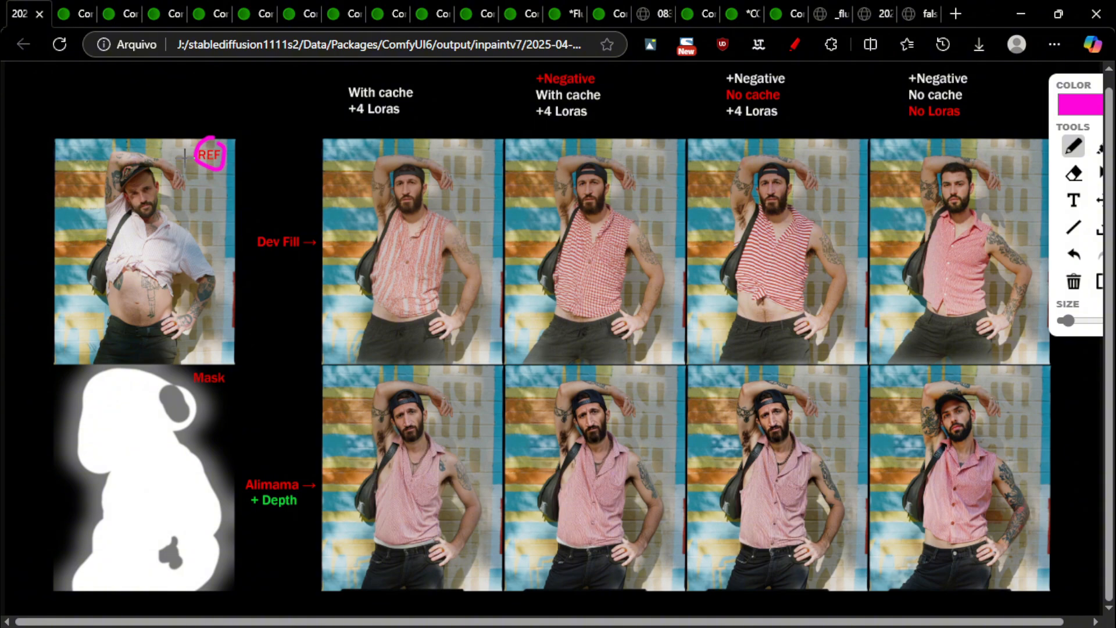
{"action": "mouse_move", "coordinate": [184, 156]}
{"action": "left_mouse_down"}
{"action": "mouse_move", "coordinate": [157, 187]}
{"action": "mouse_move", "coordinate": [193, 185]}
{"action": "mouse_move", "coordinate": [185, 164]}
{"action": "left_mouse_up"}
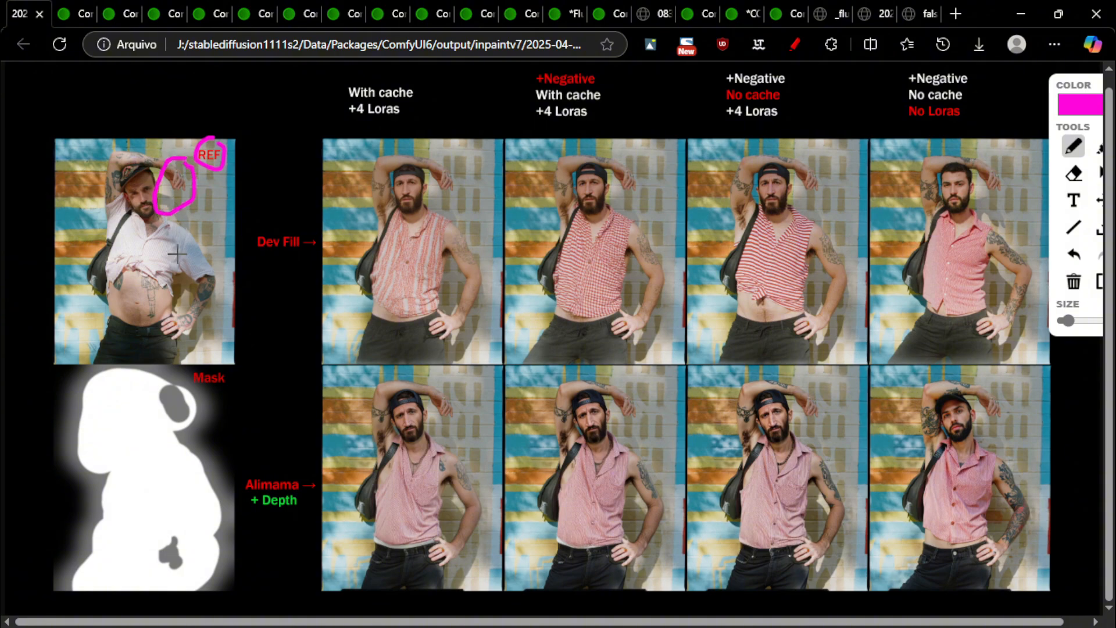
{"action": "mouse_move", "coordinate": [174, 303]}
{"action": "left_mouse_down"}
{"action": "mouse_move", "coordinate": [187, 342]}
{"action": "mouse_move", "coordinate": [177, 306]}
{"action": "left_mouse_up"}
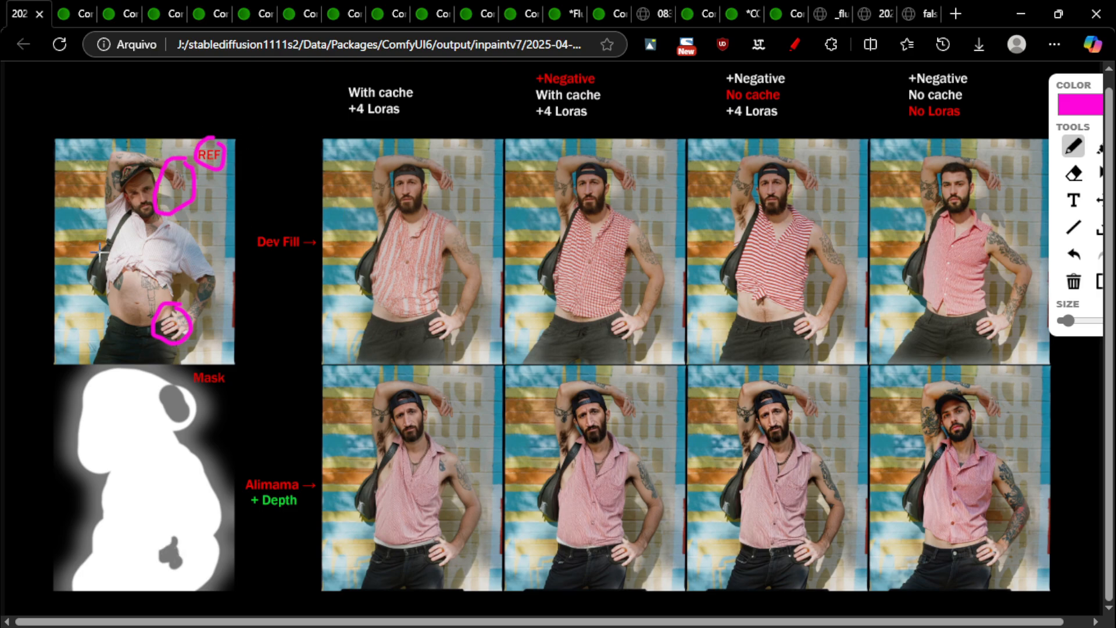
{"action": "left_click_drag", "start_coordinate": [96, 244], "coordinate": [115, 236]}
{"action": "left_click", "coordinate": [1073, 254]}
{"action": "left_click", "coordinate": [1074, 255]}
{"action": "left_click", "coordinate": [1073, 254]}
{"action": "left_click", "coordinate": [1073, 255]}
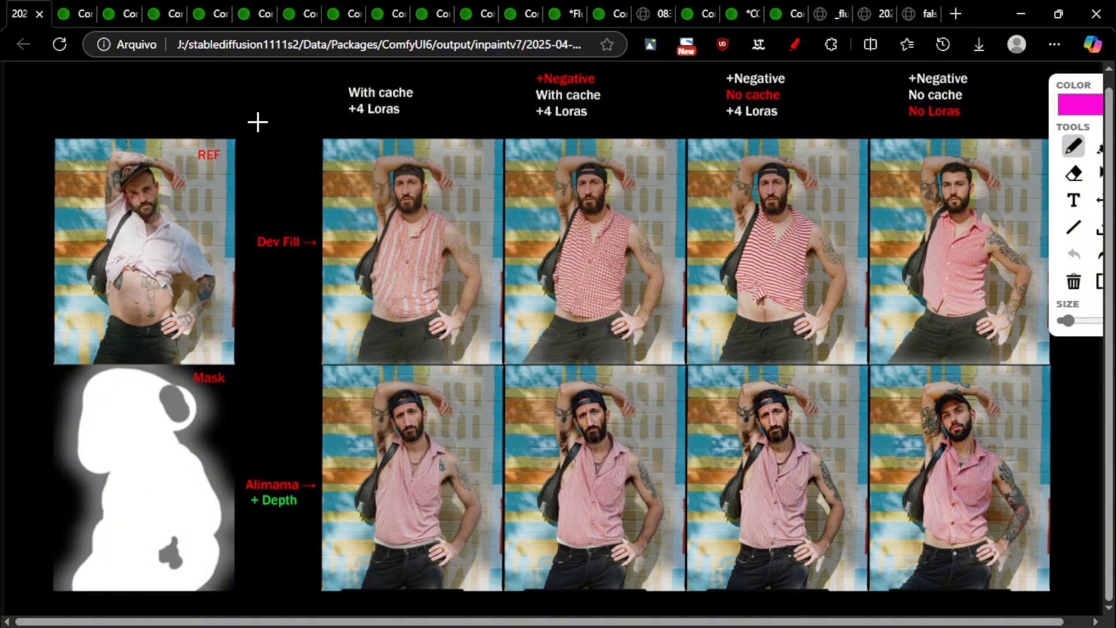
{"action": "left_click_drag", "start_coordinate": [254, 513], "coordinate": [303, 509]}
Remove the old stroke and a trial trace on REF, then underline '+ Depth' in magenta
{"action": "left_click", "coordinate": [1073, 253]}
{"action": "mouse_move", "coordinate": [103, 237]}
{"action": "left_mouse_down"}
{"action": "mouse_move", "coordinate": [108, 152]}
{"action": "mouse_move", "coordinate": [147, 155]}
{"action": "mouse_move", "coordinate": [90, 138]}
{"action": "mouse_move", "coordinate": [53, 336]}
{"action": "left_mouse_up"}
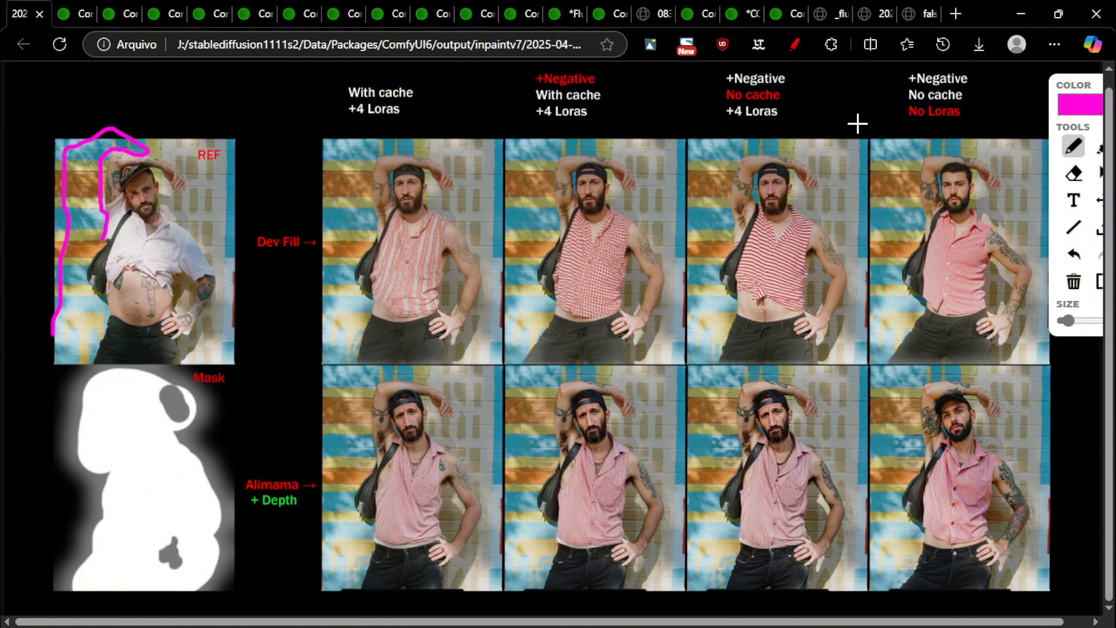
{"action": "left_click", "coordinate": [1073, 257]}
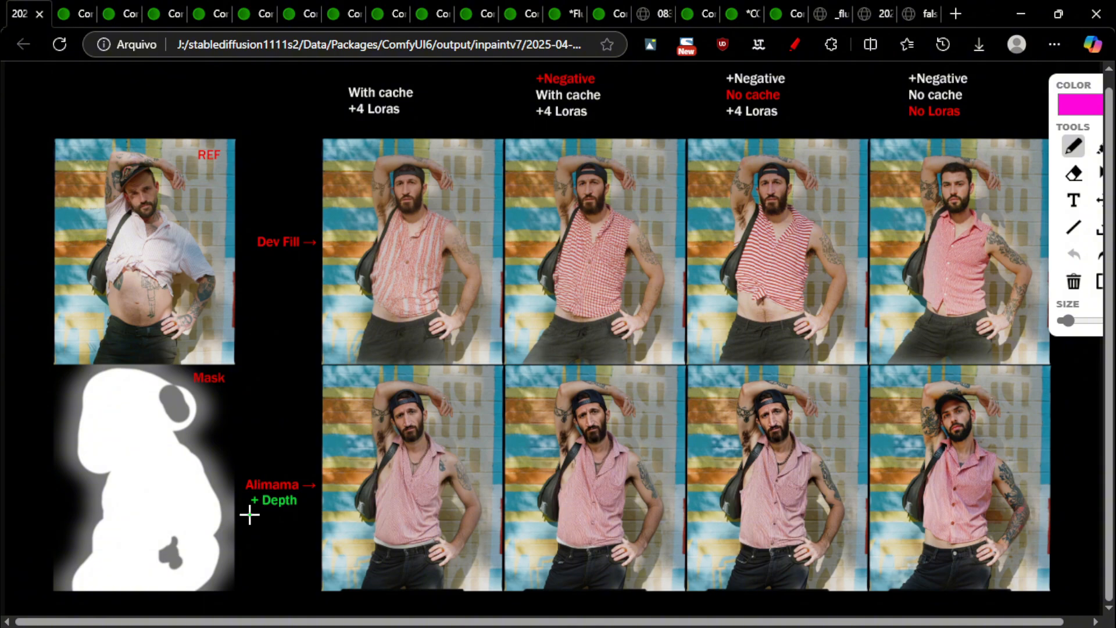
{"action": "left_click_drag", "start_coordinate": [248, 514], "coordinate": [300, 514]}
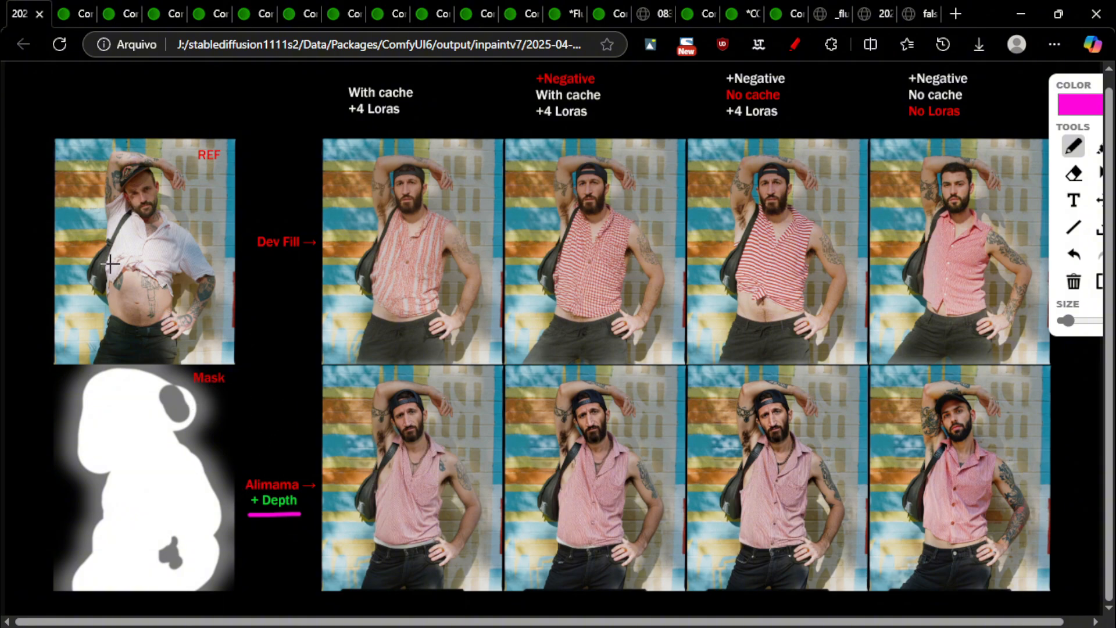
Outline the REF background, underline 'Dev Fill', then undo the outline on the first result
{"action": "mouse_move", "coordinate": [88, 249]}
{"action": "left_mouse_down"}
{"action": "mouse_move", "coordinate": [111, 163]}
{"action": "mouse_move", "coordinate": [67, 156]}
{"action": "mouse_move", "coordinate": [56, 251]}
{"action": "mouse_move", "coordinate": [90, 255]}
{"action": "left_mouse_up"}
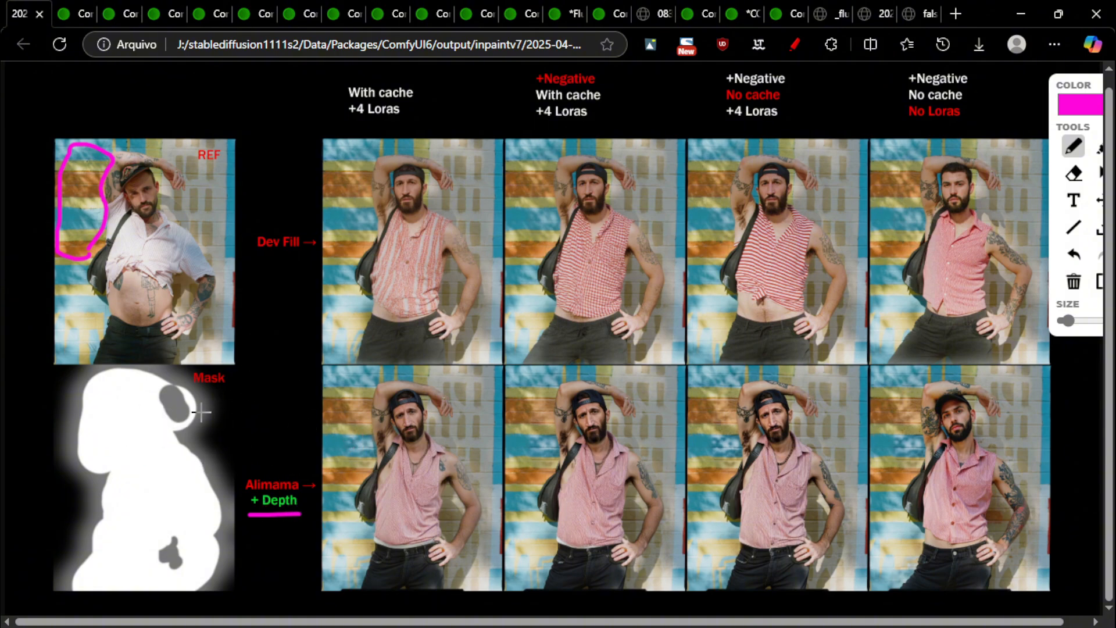
{"action": "left_click_drag", "start_coordinate": [257, 253], "coordinate": [303, 248]}
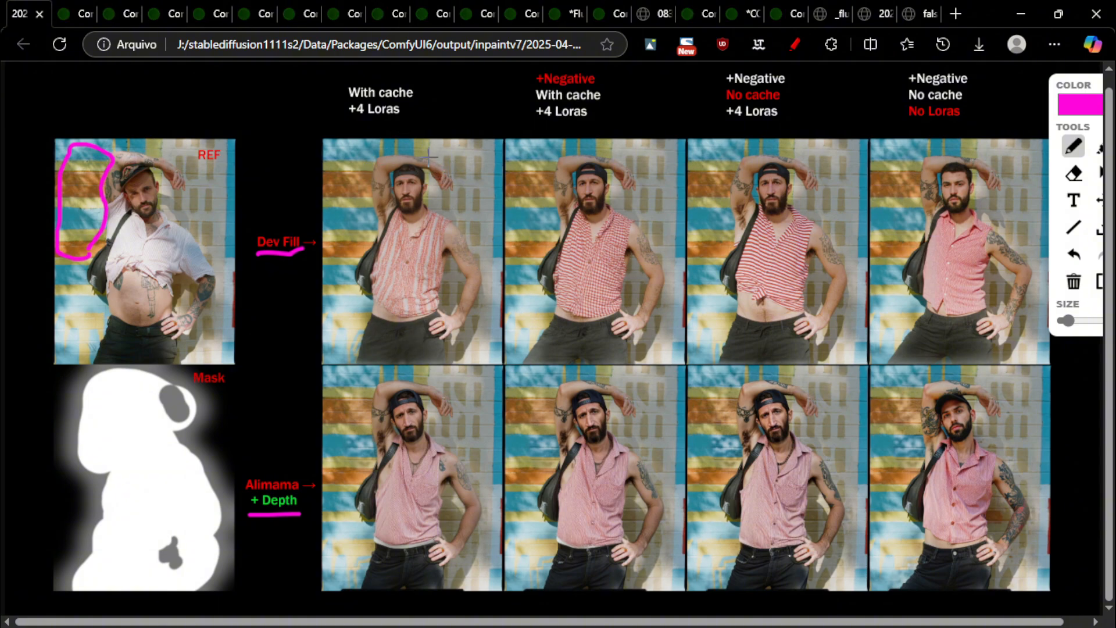
{"action": "mouse_move", "coordinate": [430, 164]}
{"action": "left_mouse_down"}
{"action": "mouse_move", "coordinate": [400, 162]}
{"action": "mouse_move", "coordinate": [374, 211]}
{"action": "mouse_move", "coordinate": [349, 337]}
{"action": "mouse_move", "coordinate": [373, 365]}
{"action": "left_mouse_up"}
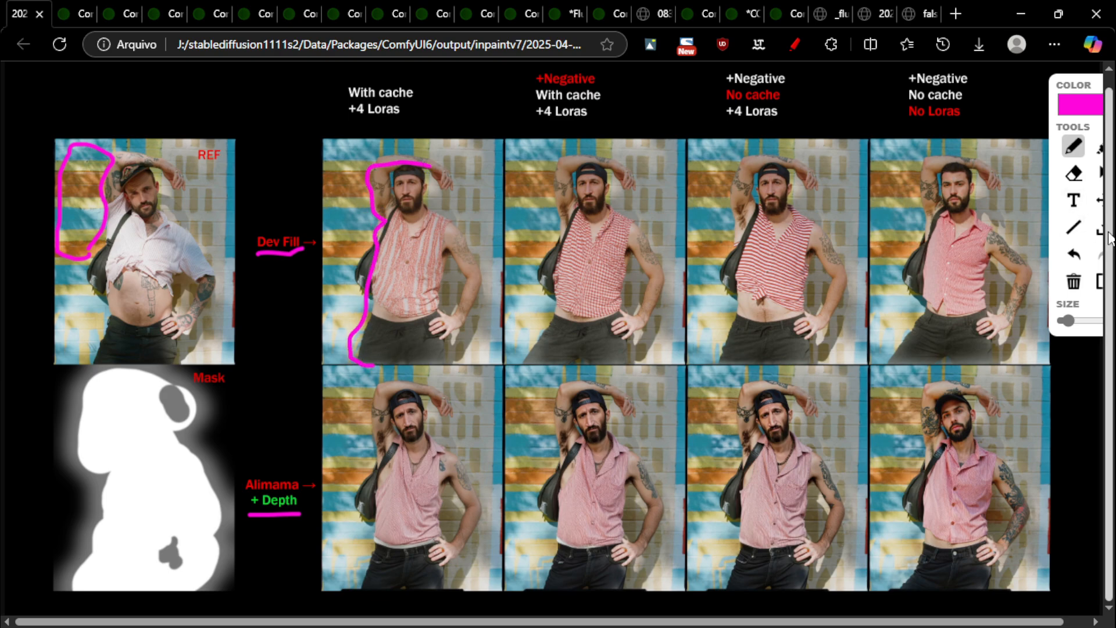
{"action": "left_click", "coordinate": [1074, 254]}
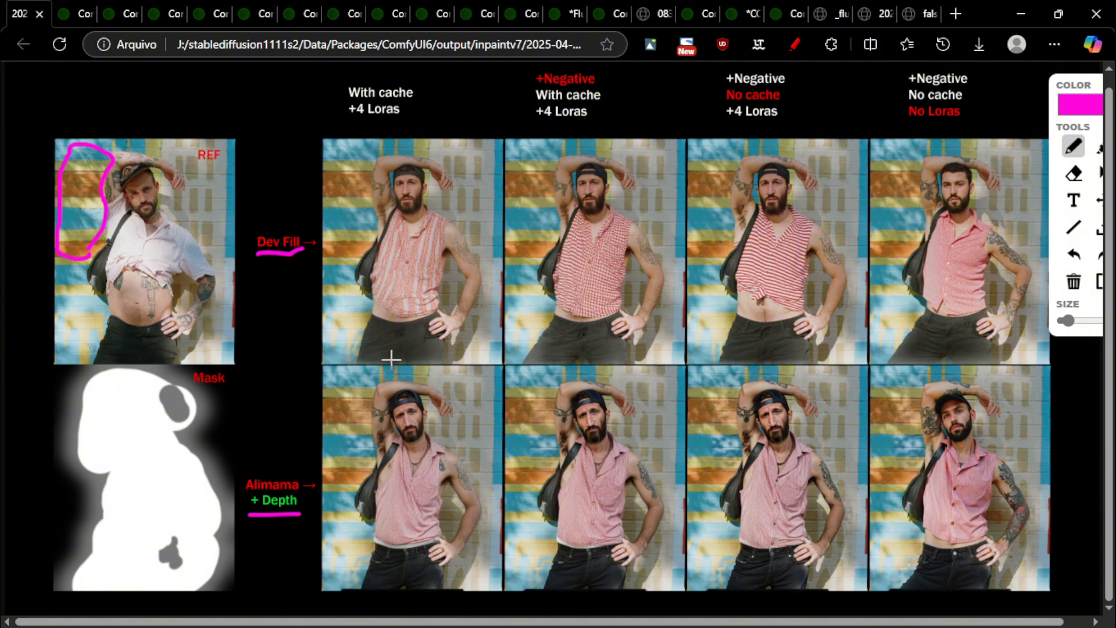
Mark the jeans on the top and lower results and trace the lower-row figures
{"action": "left_click_drag", "start_coordinate": [372, 363], "coordinate": [404, 320]}
{"action": "left_click_drag", "start_coordinate": [429, 364], "coordinate": [418, 315]}
{"action": "mouse_move", "coordinate": [534, 364]}
{"action": "left_mouse_down"}
{"action": "mouse_move", "coordinate": [581, 329]}
{"action": "mouse_move", "coordinate": [611, 360]}
{"action": "mouse_move", "coordinate": [591, 329]}
{"action": "left_mouse_up"}
{"action": "mouse_move", "coordinate": [895, 364]}
{"action": "left_mouse_down"}
{"action": "mouse_move", "coordinate": [961, 323]}
{"action": "mouse_move", "coordinate": [972, 330]}
{"action": "left_mouse_up"}
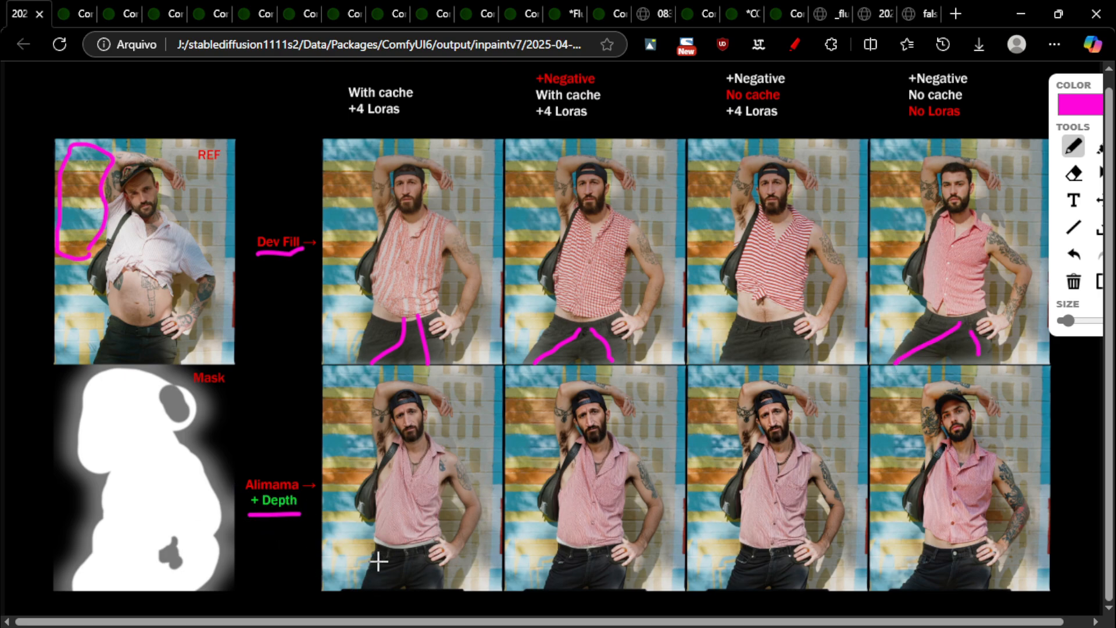
{"action": "left_click_drag", "start_coordinate": [381, 563], "coordinate": [374, 593]}
{"action": "left_click_drag", "start_coordinate": [431, 557], "coordinate": [429, 588]}
{"action": "left_click_drag", "start_coordinate": [574, 560], "coordinate": [563, 584]}
{"action": "left_click_drag", "start_coordinate": [624, 562], "coordinate": [630, 576]}
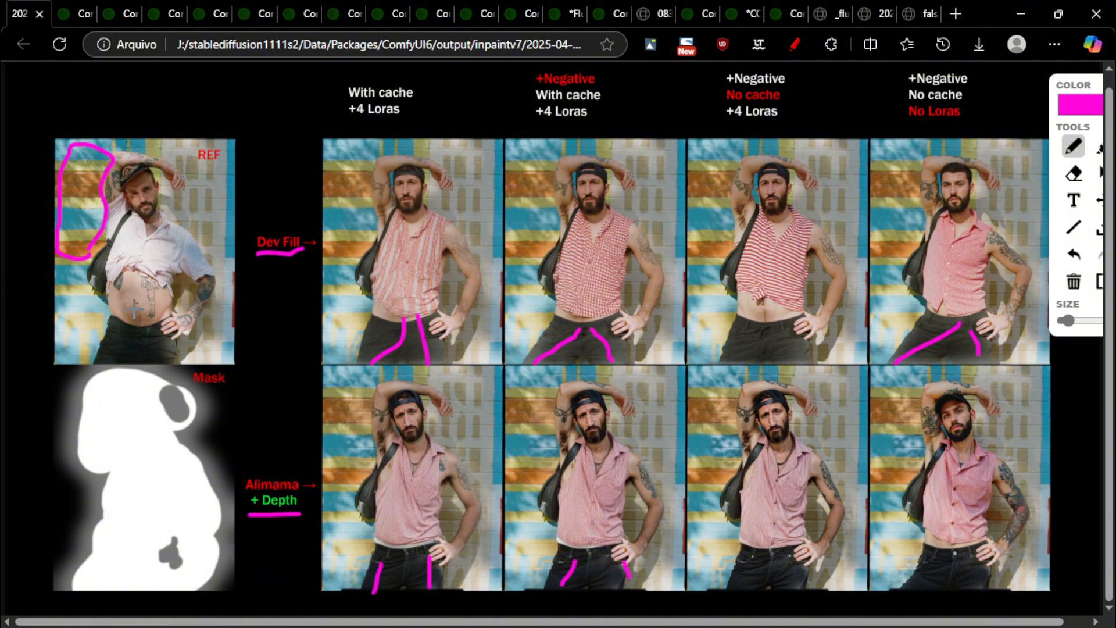
{"action": "mouse_move", "coordinate": [737, 584]}
{"action": "left_mouse_down"}
{"action": "mouse_move", "coordinate": [799, 564]}
{"action": "mouse_move", "coordinate": [742, 557]}
{"action": "mouse_move", "coordinate": [751, 498]}
{"action": "mouse_move", "coordinate": [739, 382]}
{"action": "left_mouse_up"}
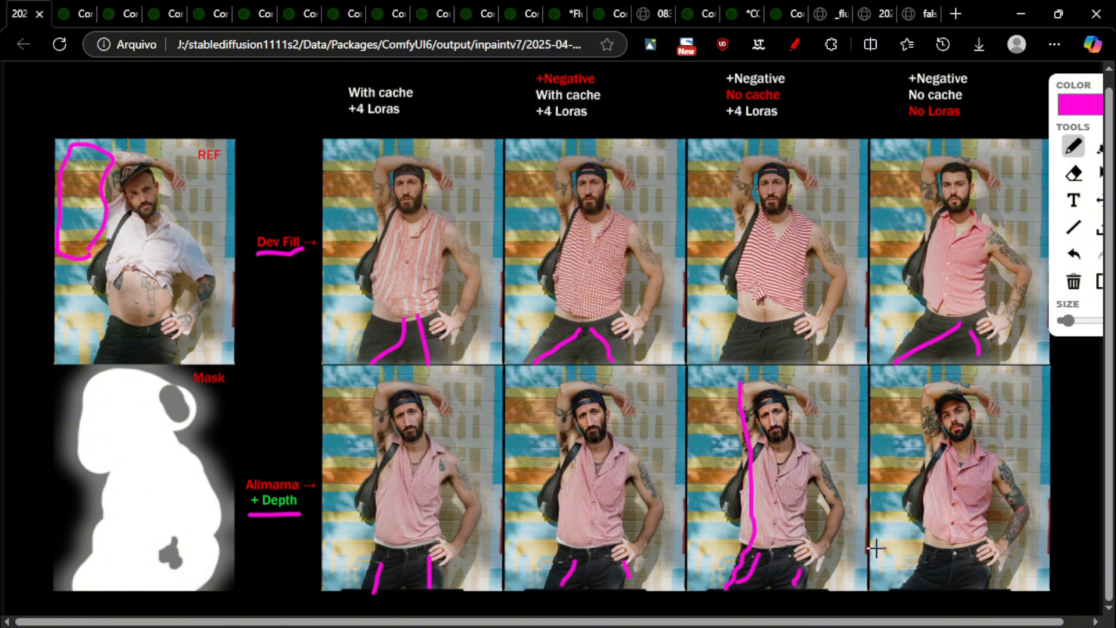
{"action": "mouse_move", "coordinate": [895, 584]}
{"action": "left_mouse_down"}
{"action": "mouse_move", "coordinate": [916, 552]}
{"action": "mouse_move", "coordinate": [935, 466]}
{"action": "mouse_move", "coordinate": [926, 405]}
{"action": "left_mouse_up"}
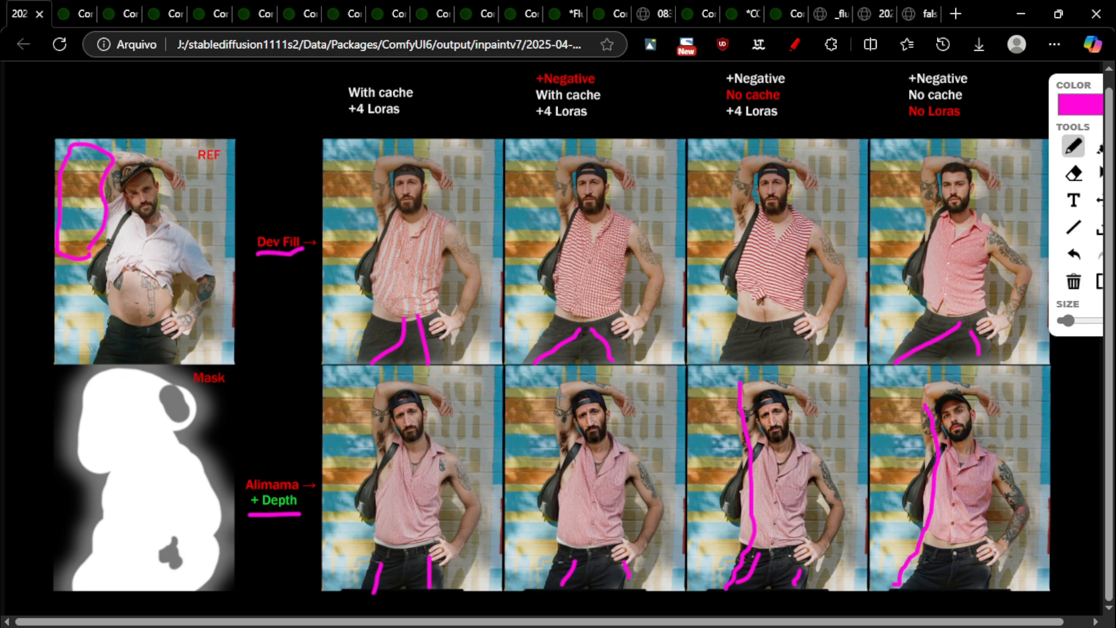
{"action": "left_click_drag", "start_coordinate": [560, 393], "coordinate": [526, 580]}
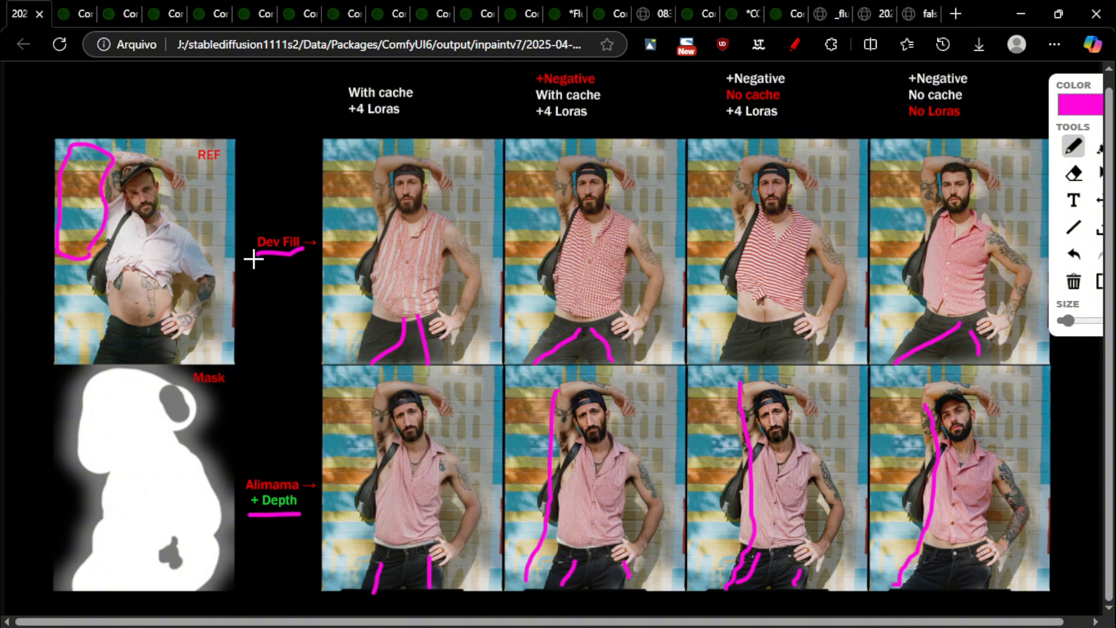
Underline 'Dev Fill' again and circle the first result's hands, bag and whole figure
{"action": "left_click_drag", "start_coordinate": [254, 259], "coordinate": [302, 260]}
{"action": "mouse_move", "coordinate": [442, 154]}
{"action": "left_mouse_down"}
{"action": "mouse_move", "coordinate": [453, 196]}
{"action": "mouse_move", "coordinate": [463, 165]}
{"action": "left_mouse_up"}
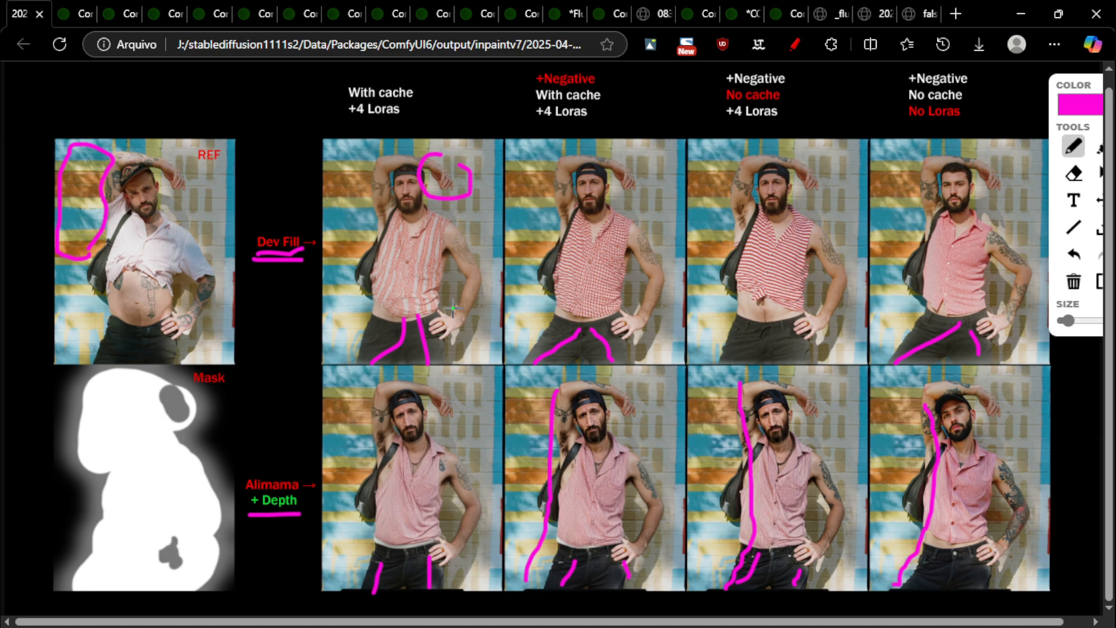
{"action": "left_click_drag", "start_coordinate": [452, 306], "coordinate": [459, 318]}
{"action": "left_click_drag", "start_coordinate": [368, 239], "coordinate": [365, 236]}
{"action": "mouse_move", "coordinate": [336, 167]}
{"action": "left_mouse_down"}
{"action": "mouse_move", "coordinate": [465, 198]}
{"action": "mouse_move", "coordinate": [356, 244]}
{"action": "left_mouse_up"}
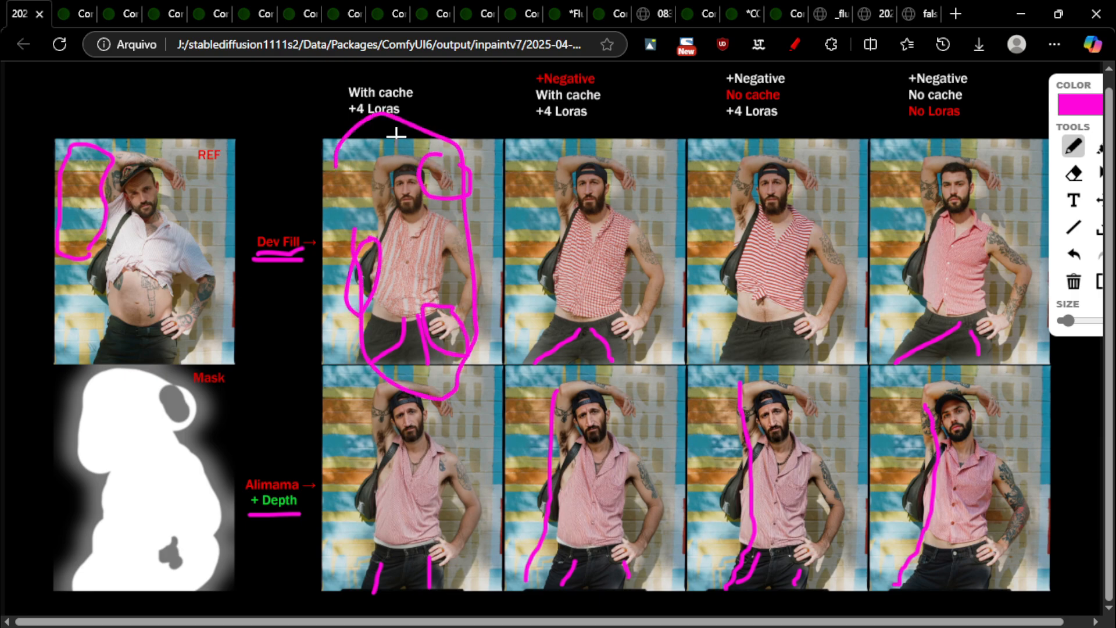
{"action": "mouse_move", "coordinate": [417, 170]}
{"action": "left_mouse_down"}
{"action": "mouse_move", "coordinate": [394, 295]}
{"action": "mouse_move", "coordinate": [438, 353]}
{"action": "mouse_move", "coordinate": [427, 157]}
{"action": "left_mouse_up"}
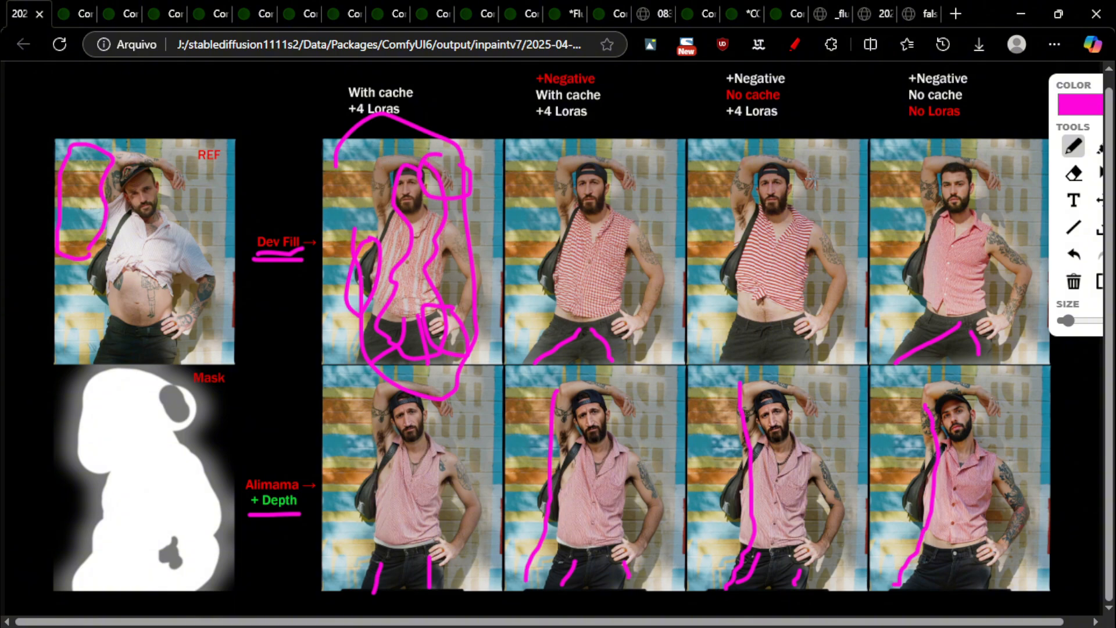
{"action": "left_click", "coordinate": [1074, 254]}
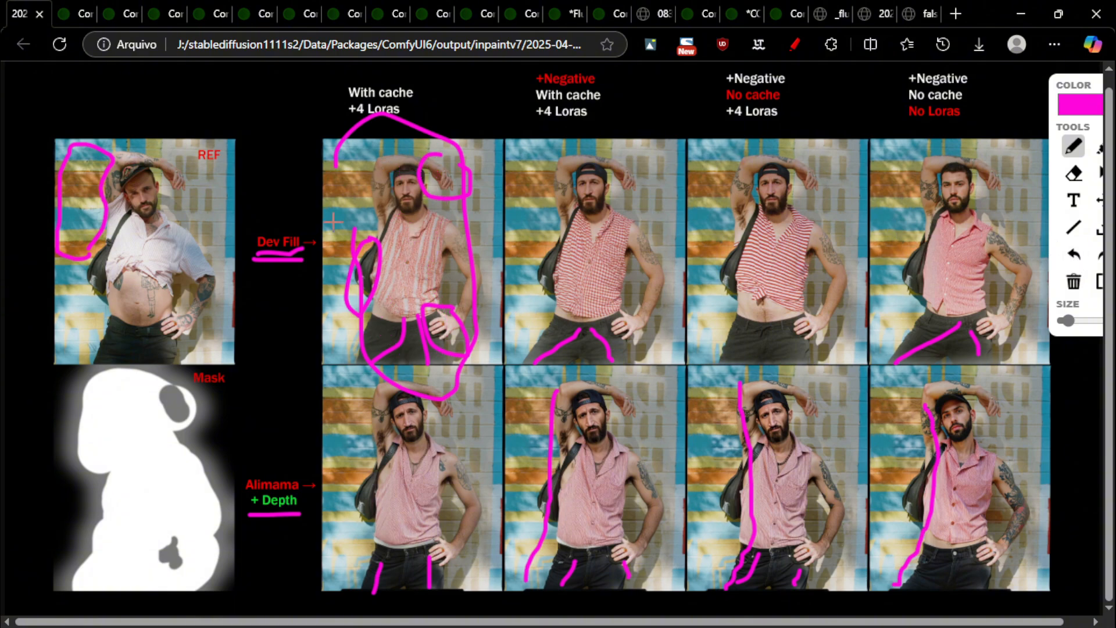
Clear the page, circle the REF photo and top-row results, then clear again
{"action": "left_click", "coordinate": [1073, 282]}
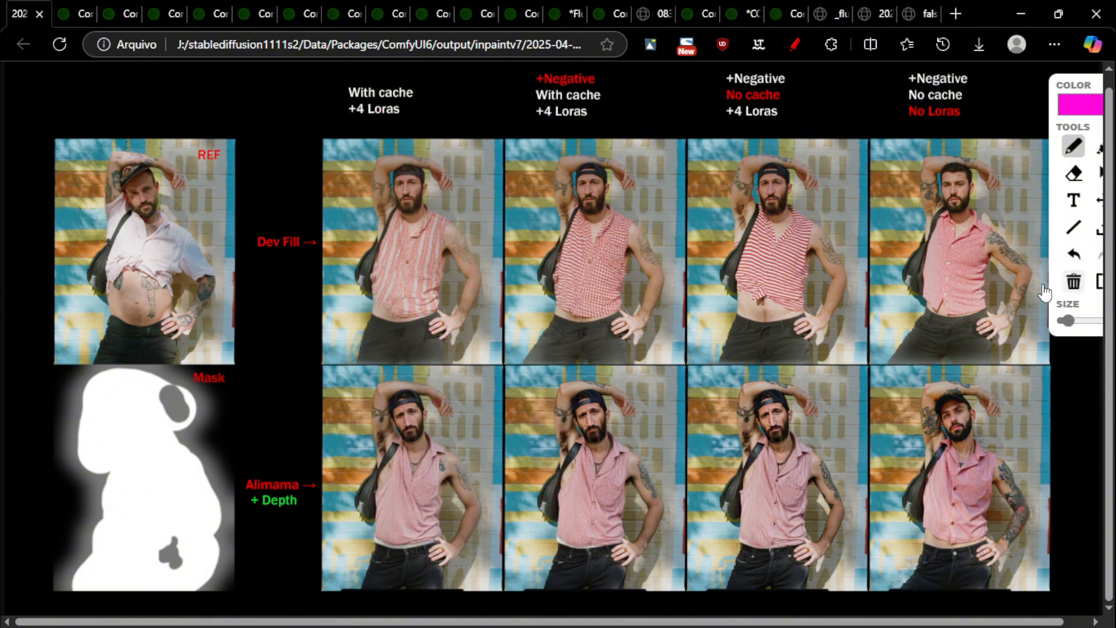
{"action": "mouse_move", "coordinate": [535, 375]}
{"action": "left_mouse_down"}
{"action": "mouse_move", "coordinate": [363, 459]}
{"action": "mouse_move", "coordinate": [1014, 560]}
{"action": "mouse_move", "coordinate": [651, 367]}
{"action": "mouse_move", "coordinate": [358, 356]}
{"action": "left_mouse_up"}
{"action": "mouse_move", "coordinate": [197, 138]}
{"action": "left_mouse_down"}
{"action": "mouse_move", "coordinate": [198, 346]}
{"action": "mouse_move", "coordinate": [158, 145]}
{"action": "left_mouse_up"}
{"action": "mouse_move", "coordinate": [978, 178]}
{"action": "left_mouse_down"}
{"action": "mouse_move", "coordinate": [915, 191]}
{"action": "mouse_move", "coordinate": [935, 331]}
{"action": "mouse_move", "coordinate": [905, 157]}
{"action": "left_mouse_up"}
{"action": "mouse_move", "coordinate": [775, 140]}
{"action": "left_mouse_down"}
{"action": "mouse_move", "coordinate": [498, 163]}
{"action": "mouse_move", "coordinate": [299, 264]}
{"action": "mouse_move", "coordinate": [529, 317]}
{"action": "mouse_move", "coordinate": [910, 320]}
{"action": "mouse_move", "coordinate": [709, 141]}
{"action": "left_mouse_up"}
{"action": "left_click", "coordinate": [1074, 281]}
Underline 'cache' and '+4 Loras' in the first header and circle faces, then undo the circles
{"action": "mouse_move", "coordinate": [414, 108]}
{"action": "left_mouse_down"}
{"action": "mouse_move", "coordinate": [282, 324]}
{"action": "mouse_move", "coordinate": [536, 346]}
{"action": "left_mouse_up"}
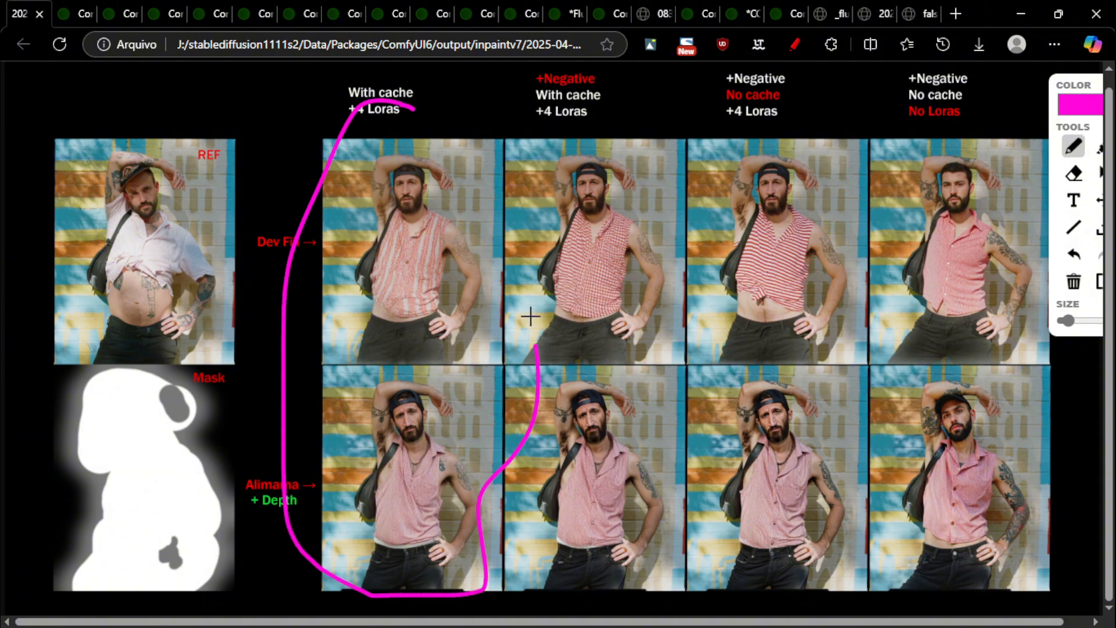
{"action": "left_click", "coordinate": [1074, 254]}
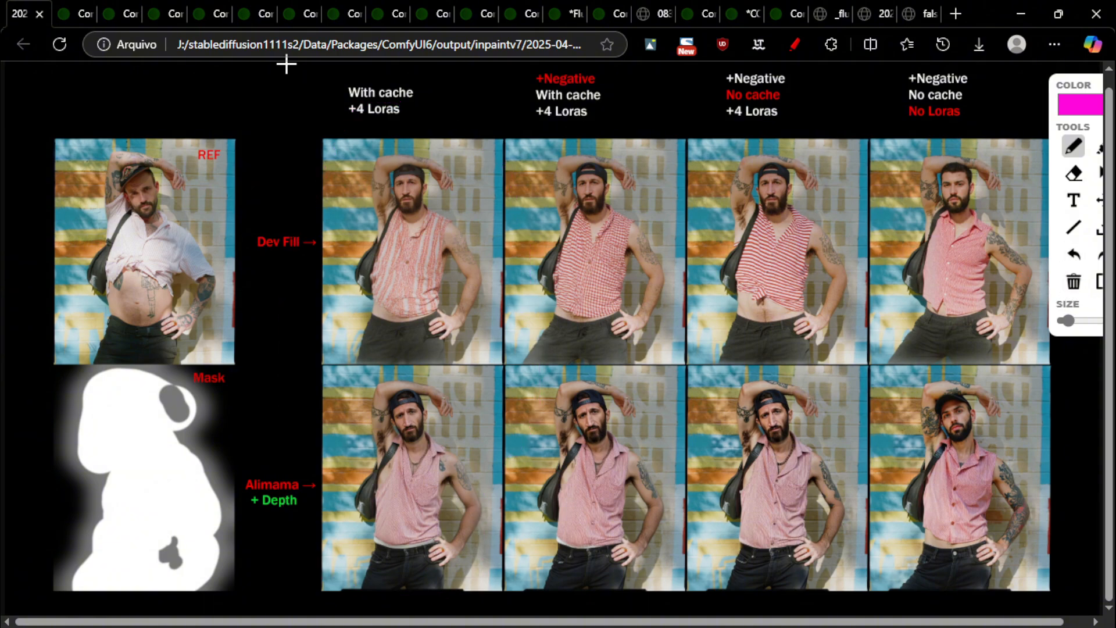
{"action": "left_click_drag", "start_coordinate": [365, 99], "coordinate": [436, 100]}
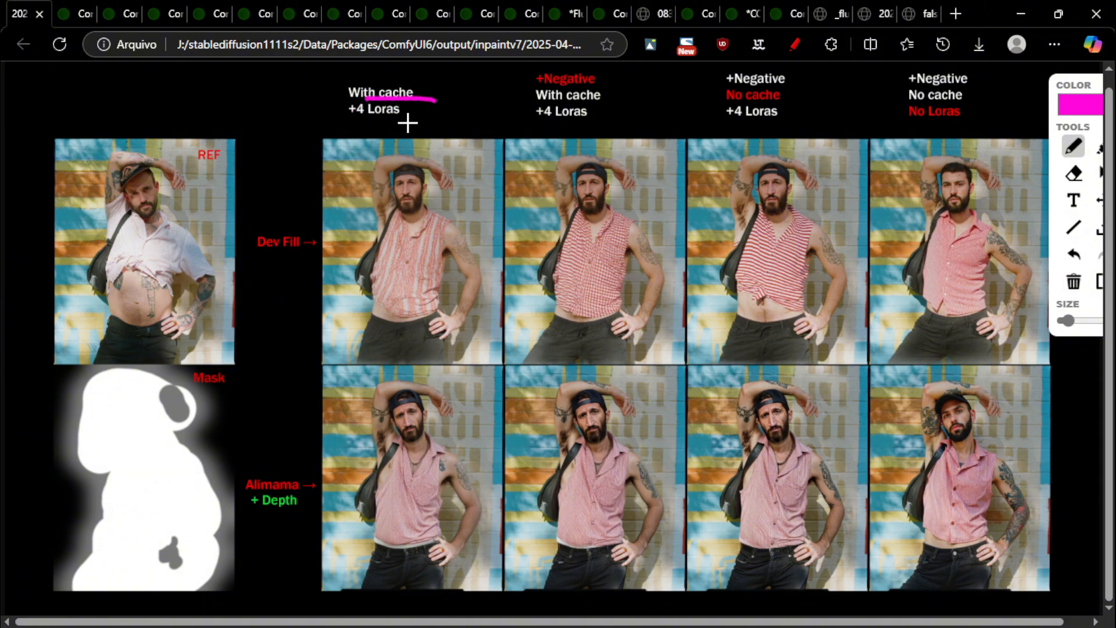
{"action": "left_click_drag", "start_coordinate": [348, 116], "coordinate": [407, 121]}
{"action": "left_click_drag", "start_coordinate": [416, 173], "coordinate": [397, 154]}
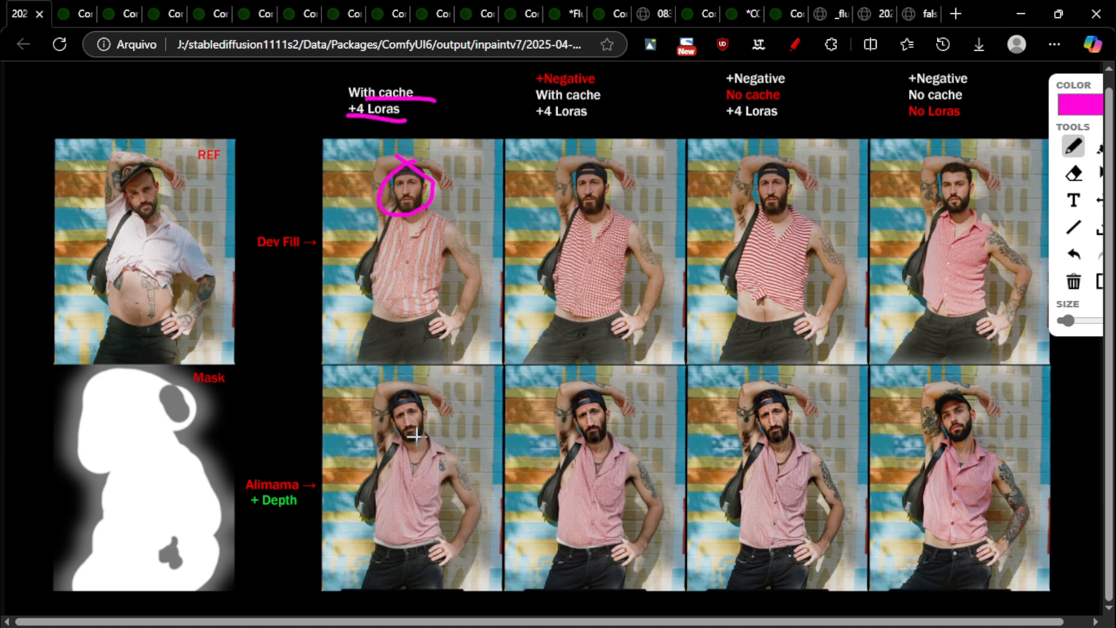
{"action": "left_click_drag", "start_coordinate": [413, 395], "coordinate": [413, 396]}
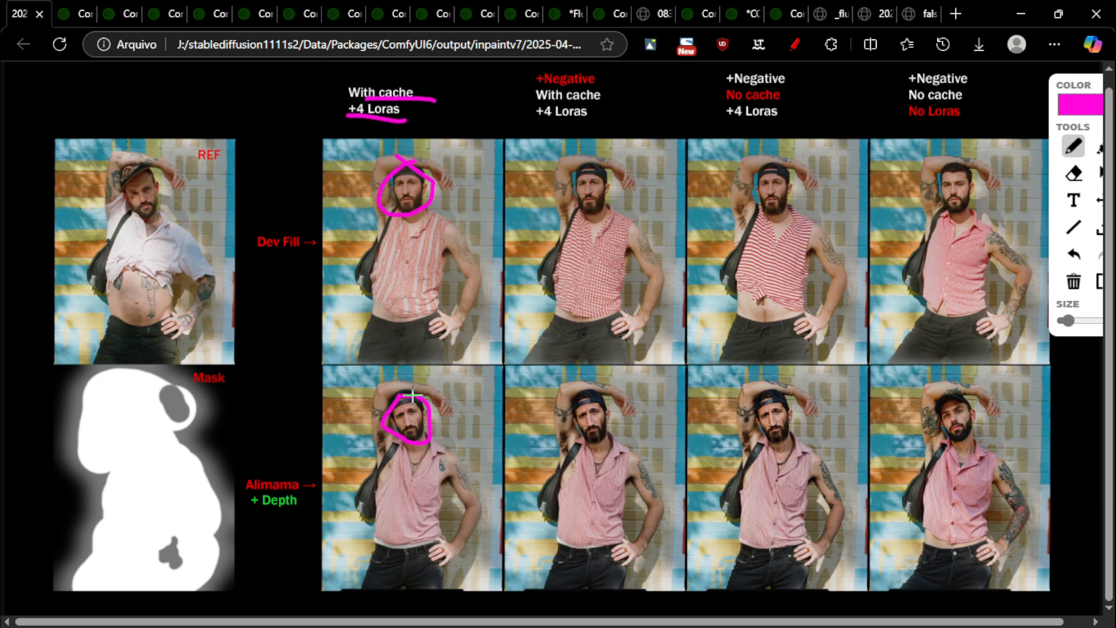
{"action": "left_click", "coordinate": [1074, 254]}
{"action": "left_click", "coordinate": [1073, 254]}
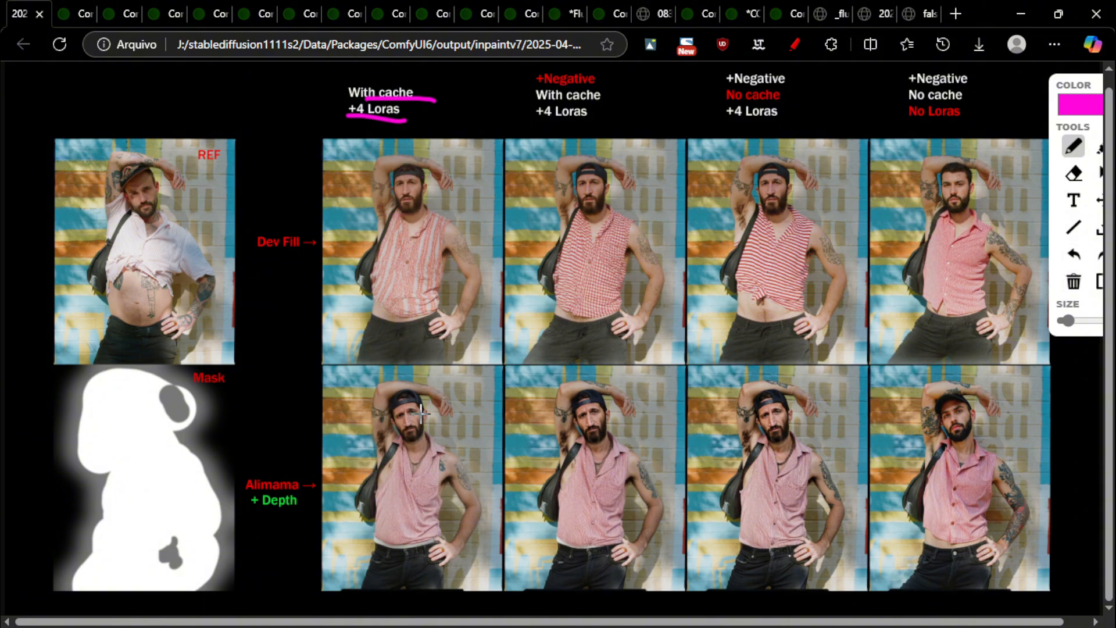
Underline 'Dev Fill', link the first result to the one below, then clear all markings
{"action": "left_click_drag", "start_coordinate": [256, 257], "coordinate": [313, 254]}
{"action": "mouse_move", "coordinate": [435, 179]}
{"action": "left_mouse_down"}
{"action": "mouse_move", "coordinate": [386, 197]}
{"action": "mouse_move", "coordinate": [405, 213]}
{"action": "mouse_move", "coordinate": [427, 178]}
{"action": "left_mouse_up"}
{"action": "left_click", "coordinate": [1074, 256]}
{"action": "mouse_move", "coordinate": [411, 203]}
{"action": "left_mouse_down"}
{"action": "mouse_move", "coordinate": [401, 380]}
{"action": "mouse_move", "coordinate": [426, 391]}
{"action": "left_mouse_up"}
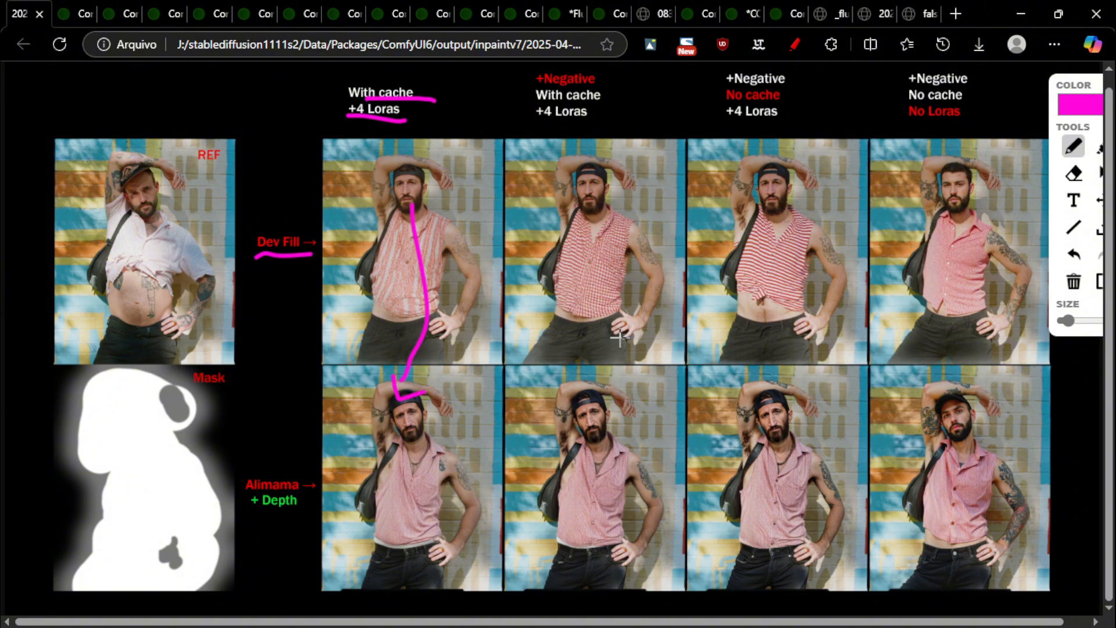
{"action": "left_click", "coordinate": [1073, 281]}
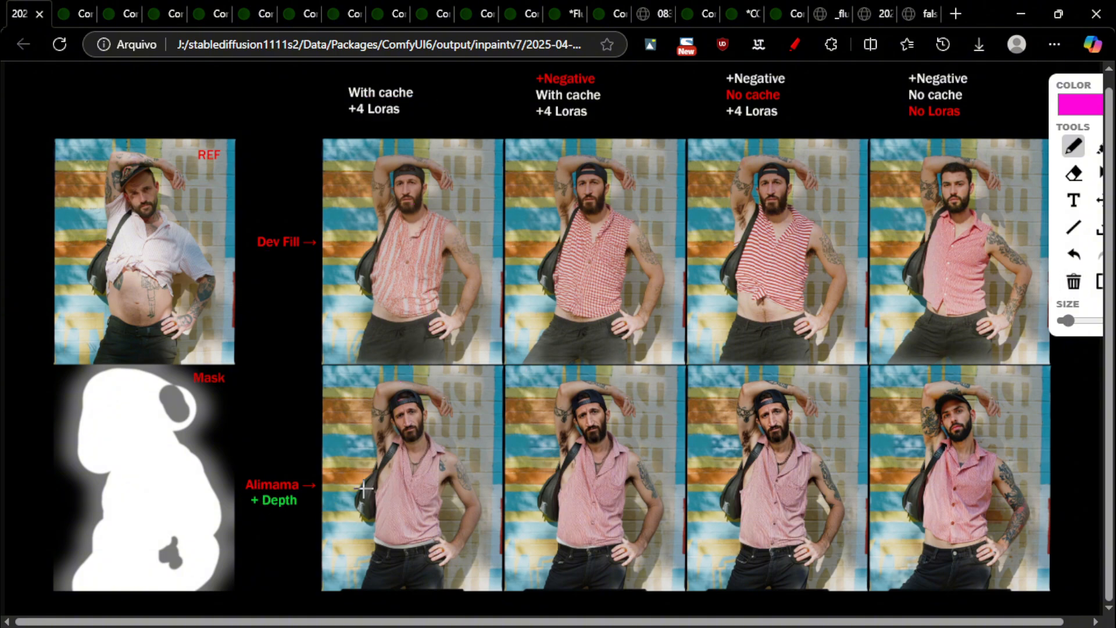
Mark under the beards on three lower results and line across the top row, then undo
{"action": "left_click_drag", "start_coordinate": [393, 448], "coordinate": [435, 430]}
{"action": "left_click_drag", "start_coordinate": [574, 450], "coordinate": [628, 440]}
{"action": "left_click_drag", "start_coordinate": [744, 446], "coordinate": [846, 439]}
{"action": "left_click_drag", "start_coordinate": [377, 228], "coordinate": [634, 214]}
{"action": "left_click", "coordinate": [1081, 258]}
{"action": "left_click", "coordinate": [1082, 258]}
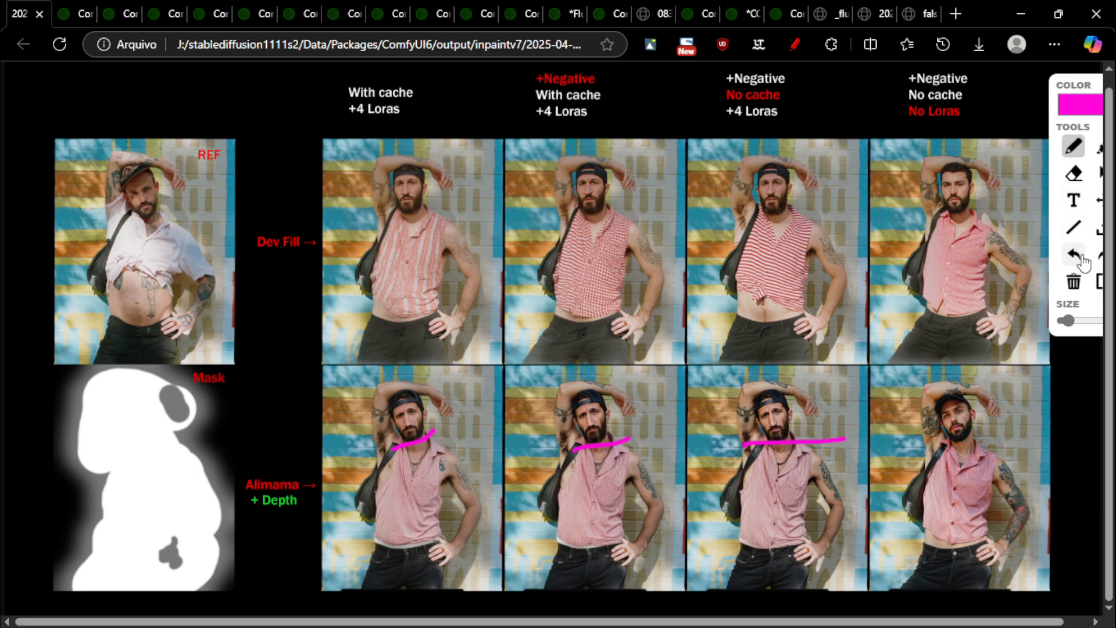
{"action": "left_click", "coordinate": [1081, 258]}
{"action": "left_click", "coordinate": [1081, 258]}
{"action": "left_click", "coordinate": [1081, 259]}
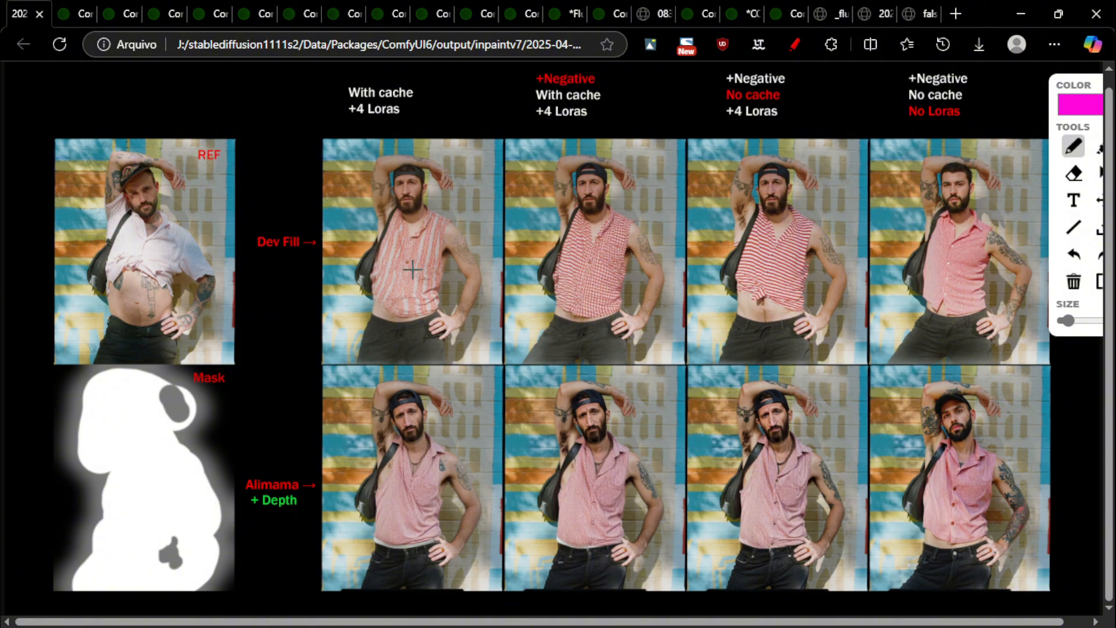
Trace the shirt edge of the lower-left result, then undo both strokes
{"action": "left_click_drag", "start_coordinate": [437, 470], "coordinate": [446, 496]}
{"action": "left_click_drag", "start_coordinate": [400, 442], "coordinate": [374, 515]}
{"action": "left_click", "coordinate": [1081, 259]}
{"action": "left_click", "coordinate": [1080, 260]}
Try underlining '+4 Loras' and 'Dev Fill' and a stroke near Alimama, undoing each
{"action": "left_click_drag", "start_coordinate": [349, 119], "coordinate": [433, 108]}
{"action": "left_click_drag", "start_coordinate": [272, 250], "coordinate": [294, 252]}
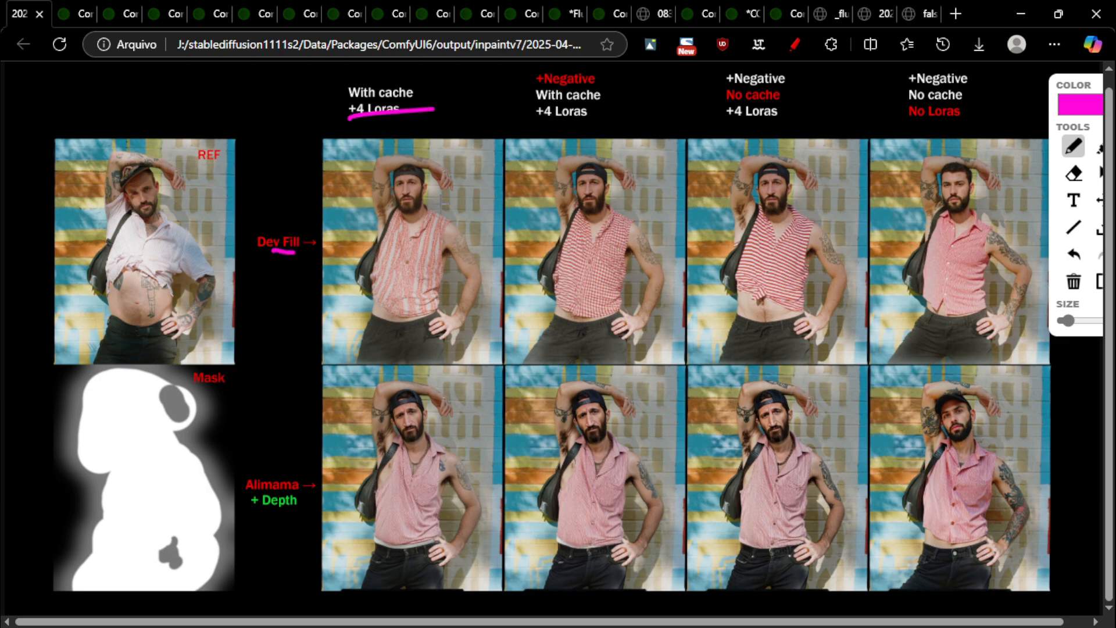
{"action": "left_click", "coordinate": [1074, 256]}
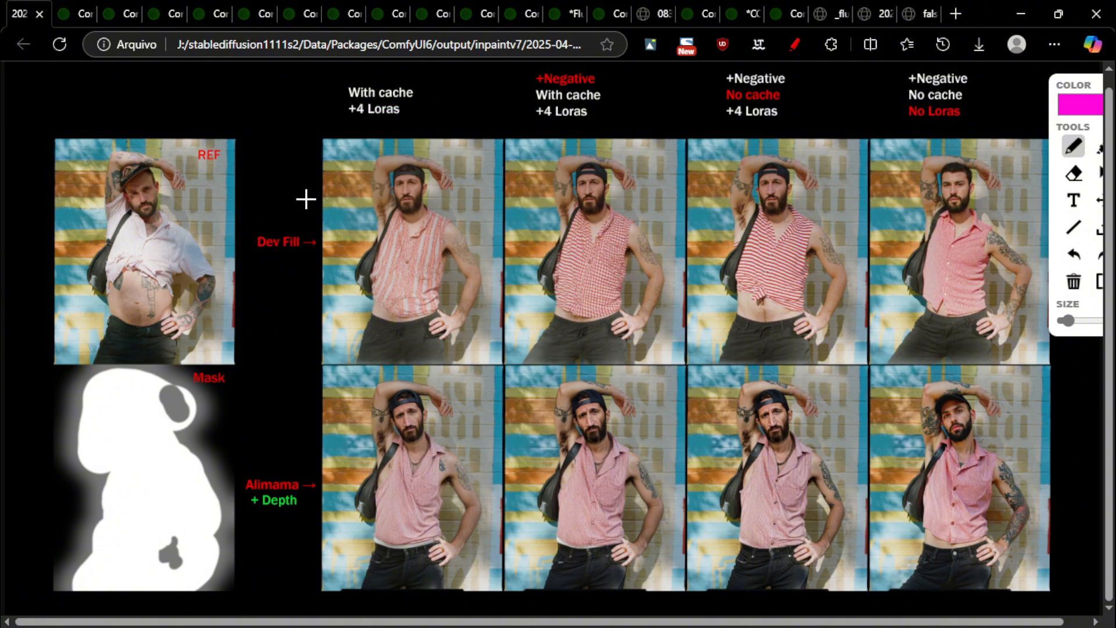
{"action": "left_click_drag", "start_coordinate": [259, 466], "coordinate": [262, 435]}
{"action": "left_click", "coordinate": [1074, 256]}
Underline 'With cache' and '+Negative', circle the first Dev Fill result with an arrow to the second
{"action": "left_click_drag", "start_coordinate": [363, 100], "coordinate": [431, 98]}
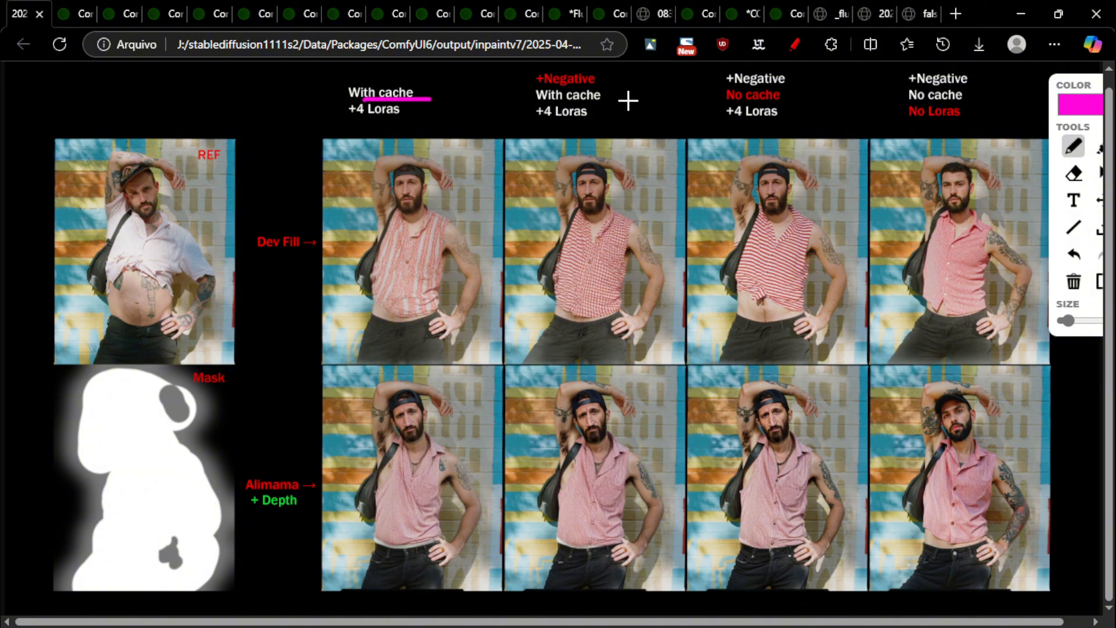
{"action": "mouse_move", "coordinate": [534, 104]}
{"action": "left_mouse_down"}
{"action": "mouse_move", "coordinate": [613, 101]}
{"action": "mouse_move", "coordinate": [602, 86]}
{"action": "left_mouse_up"}
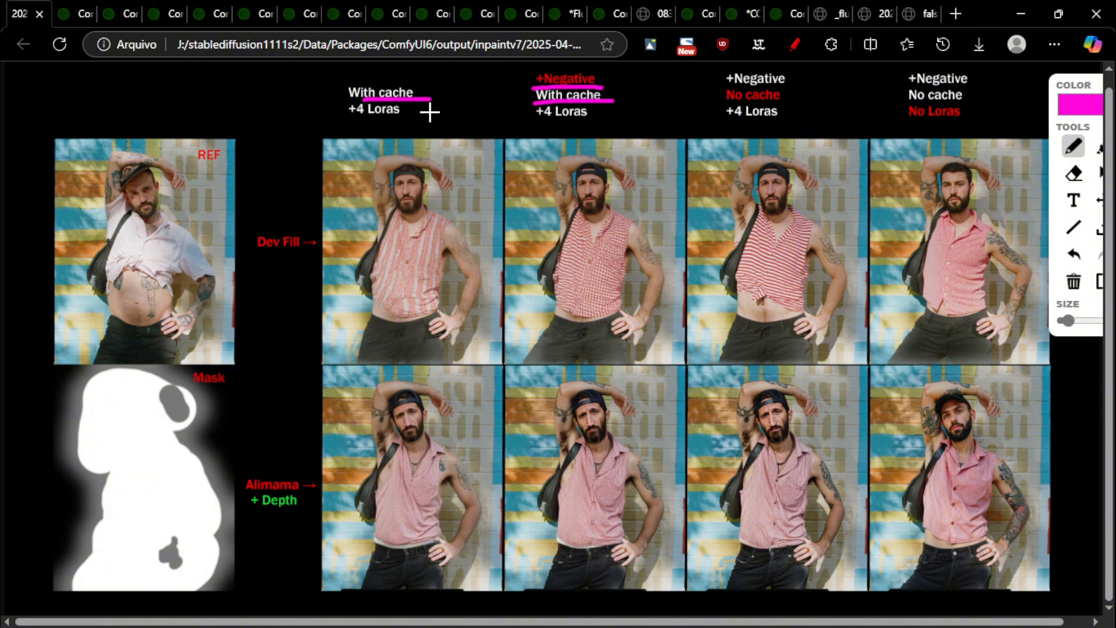
{"action": "mouse_move", "coordinate": [387, 135]}
{"action": "left_mouse_down"}
{"action": "mouse_move", "coordinate": [351, 195]}
{"action": "mouse_move", "coordinate": [454, 189]}
{"action": "mouse_move", "coordinate": [611, 121]}
{"action": "left_mouse_up"}
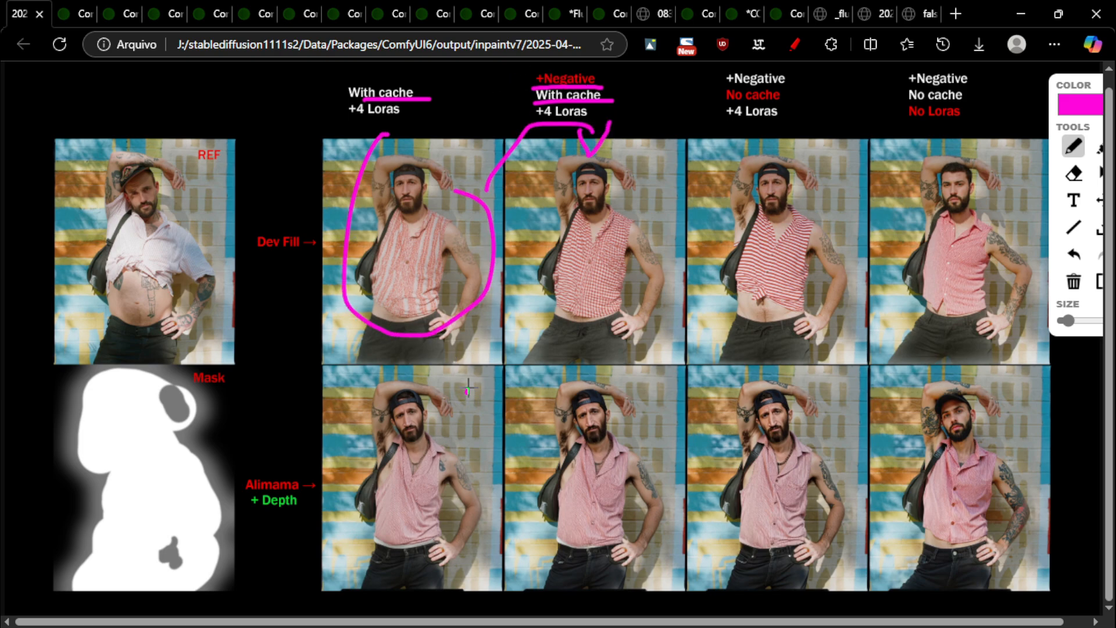
{"action": "mouse_move", "coordinate": [467, 392]}
{"action": "left_mouse_down"}
{"action": "mouse_move", "coordinate": [558, 372]}
{"action": "mouse_move", "coordinate": [546, 373]}
{"action": "mouse_move", "coordinate": [542, 417]}
{"action": "mouse_move", "coordinate": [572, 429]}
{"action": "mouse_move", "coordinate": [575, 402]}
{"action": "left_mouse_up"}
Try marks on the second lower result, '+Negative' and an arrow between headers, clearing each
{"action": "left_click", "coordinate": [1076, 284]}
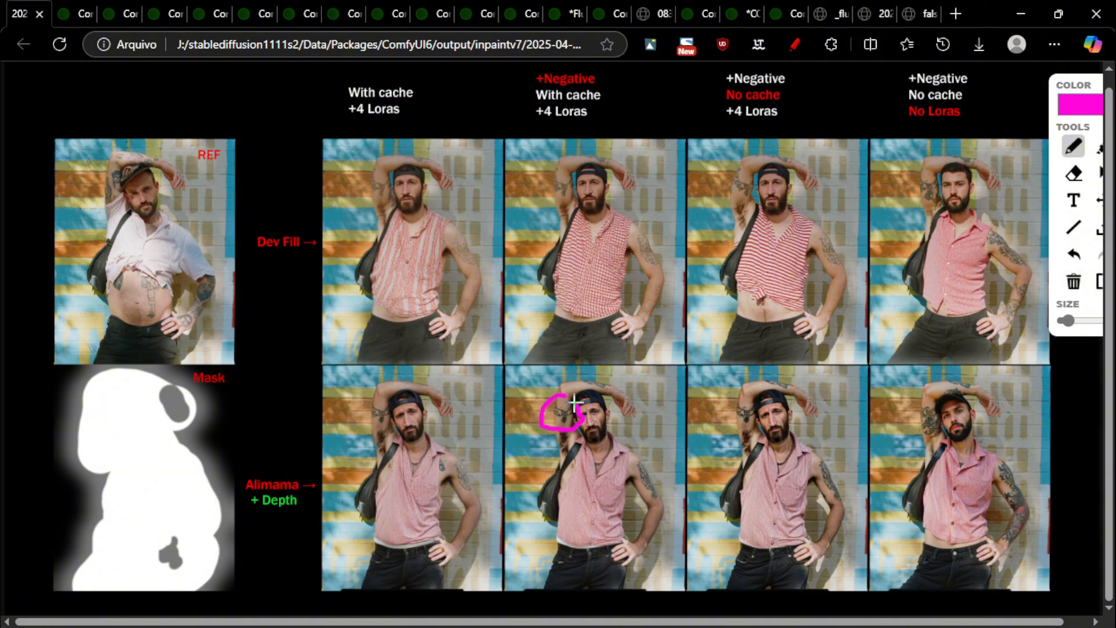
{"action": "left_click_drag", "start_coordinate": [647, 454], "coordinate": [643, 440]}
{"action": "mouse_move", "coordinate": [588, 479]}
{"action": "left_mouse_down"}
{"action": "mouse_move", "coordinate": [581, 507]}
{"action": "mouse_move", "coordinate": [621, 486]}
{"action": "left_mouse_up"}
{"action": "left_click", "coordinate": [1073, 281]}
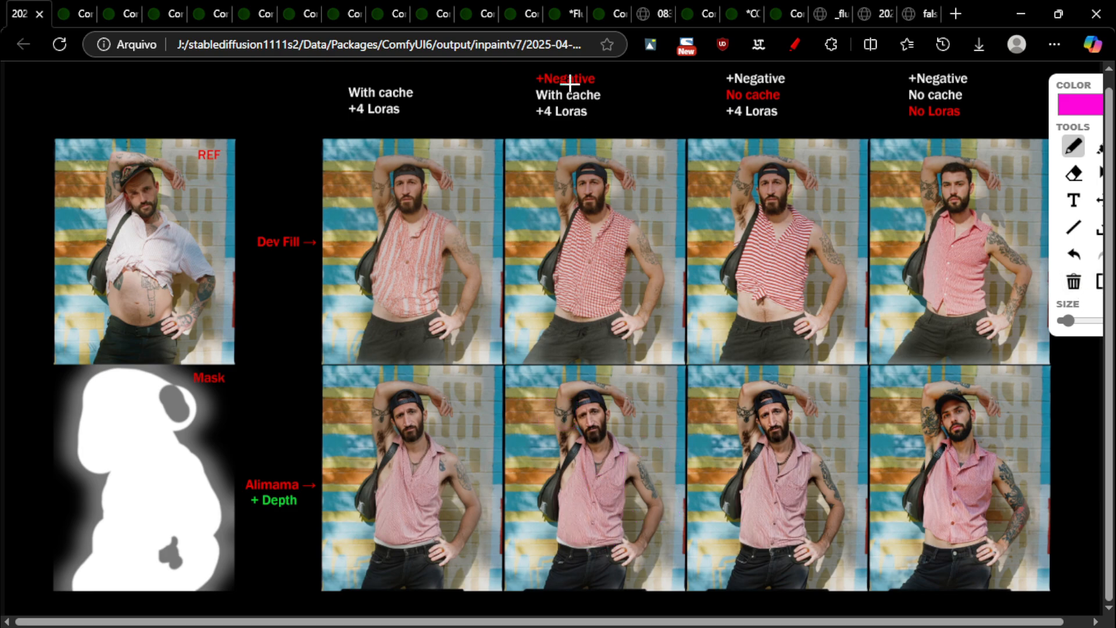
{"action": "left_click_drag", "start_coordinate": [535, 87], "coordinate": [608, 88]}
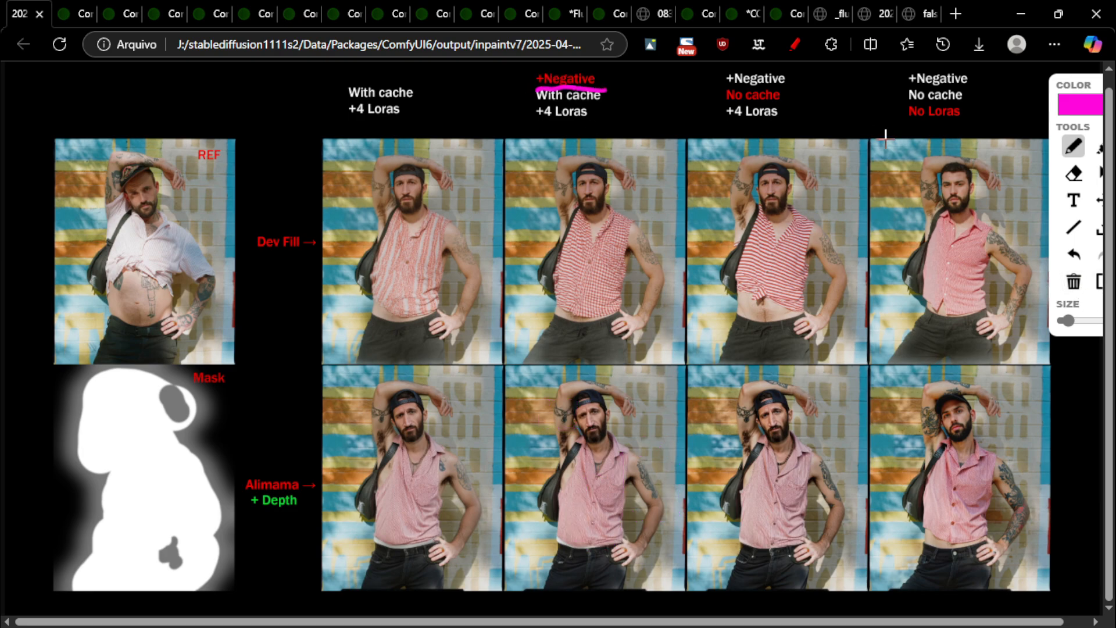
{"action": "left_click", "coordinate": [1069, 282]}
{"action": "left_click_drag", "start_coordinate": [442, 137], "coordinate": [566, 123]}
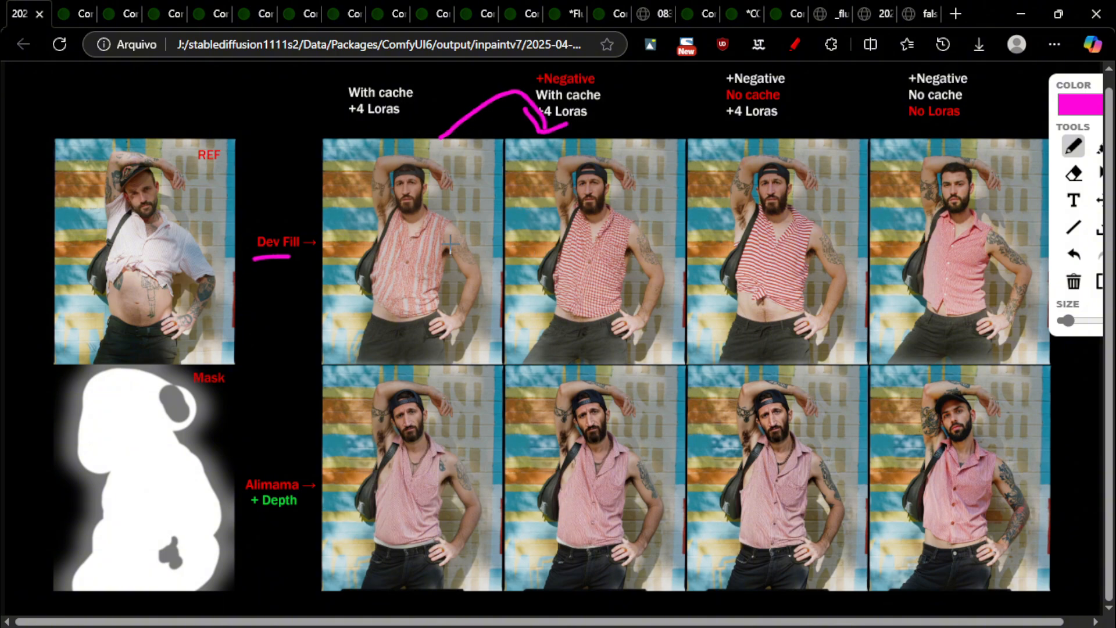
{"action": "left_click", "coordinate": [1073, 281]}
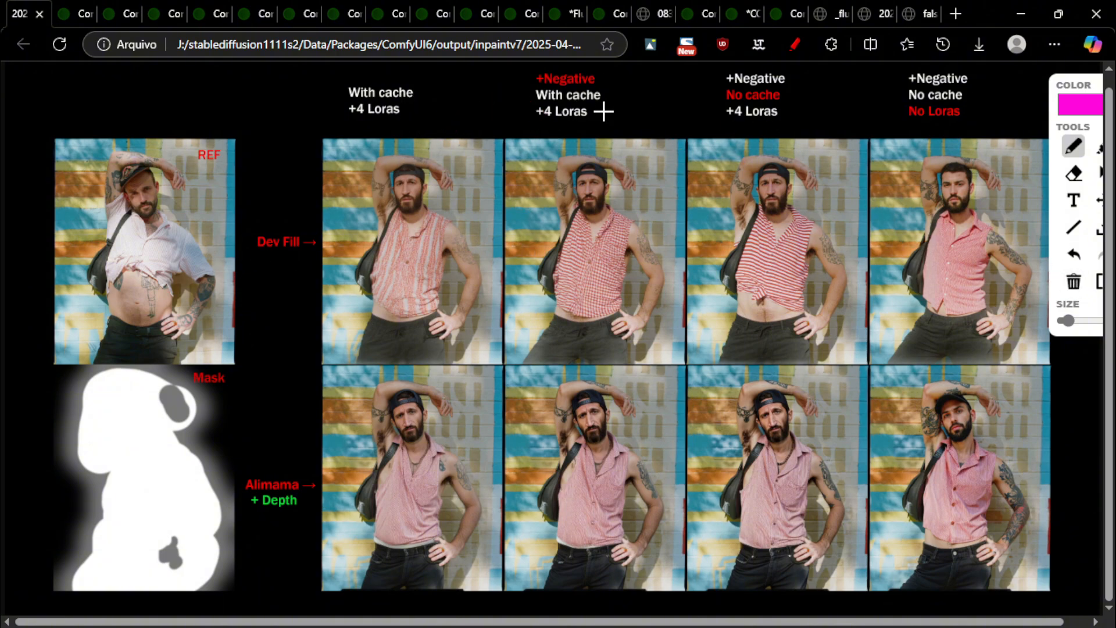
Underline 'No cache' and 'Dev Fill', mark the third top result, then clear everything
{"action": "left_click_drag", "start_coordinate": [721, 103], "coordinate": [798, 103]}
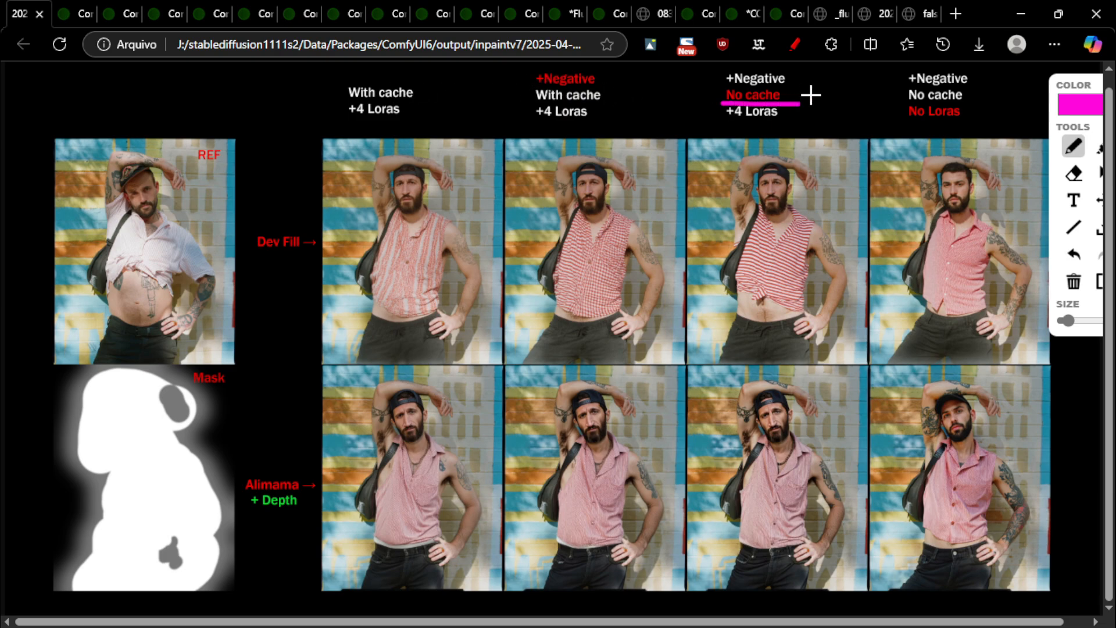
{"action": "mouse_move", "coordinate": [727, 74]}
{"action": "left_mouse_down"}
{"action": "mouse_move", "coordinate": [713, 82]}
{"action": "mouse_move", "coordinate": [738, 67]}
{"action": "left_mouse_up"}
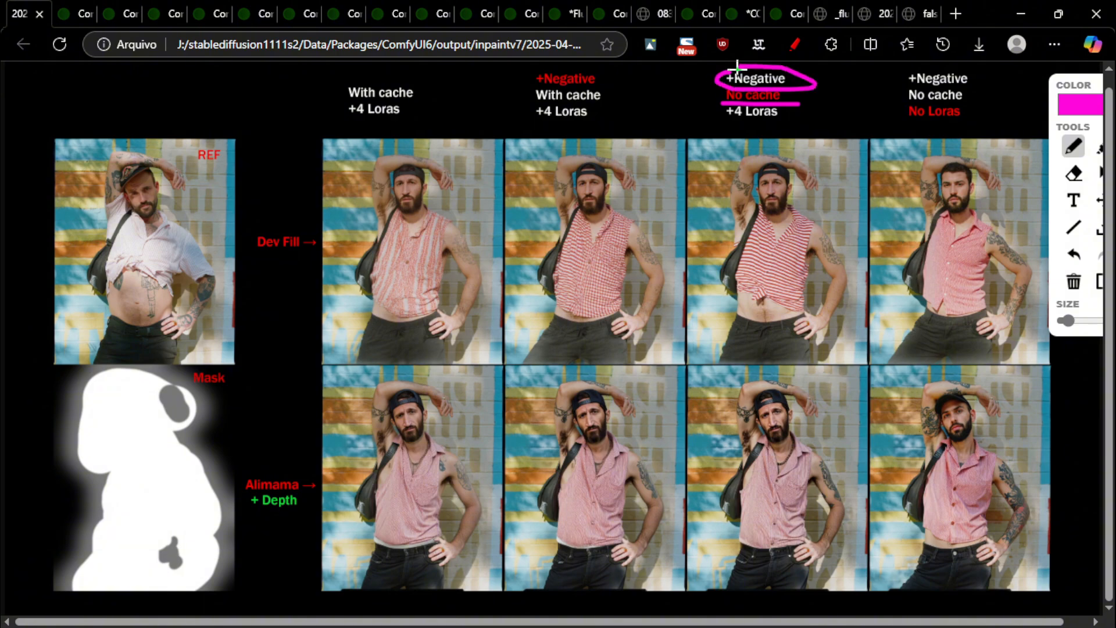
{"action": "mouse_move", "coordinate": [656, 167]}
{"action": "left_mouse_down"}
{"action": "mouse_move", "coordinate": [687, 121]}
{"action": "mouse_move", "coordinate": [712, 161]}
{"action": "mouse_move", "coordinate": [721, 123]}
{"action": "left_mouse_up"}
{"action": "left_click_drag", "start_coordinate": [271, 253], "coordinate": [317, 245]}
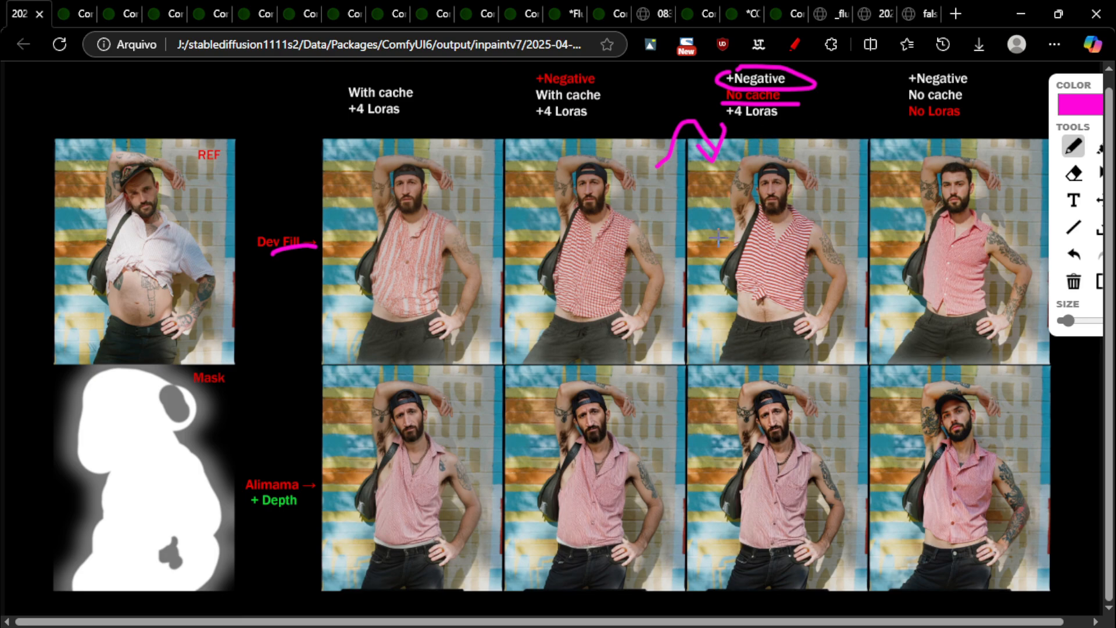
{"action": "mouse_move", "coordinate": [713, 164]}
{"action": "left_mouse_down"}
{"action": "mouse_move", "coordinate": [854, 344]}
{"action": "mouse_move", "coordinate": [768, 156]}
{"action": "mouse_move", "coordinate": [758, 157]}
{"action": "left_mouse_up"}
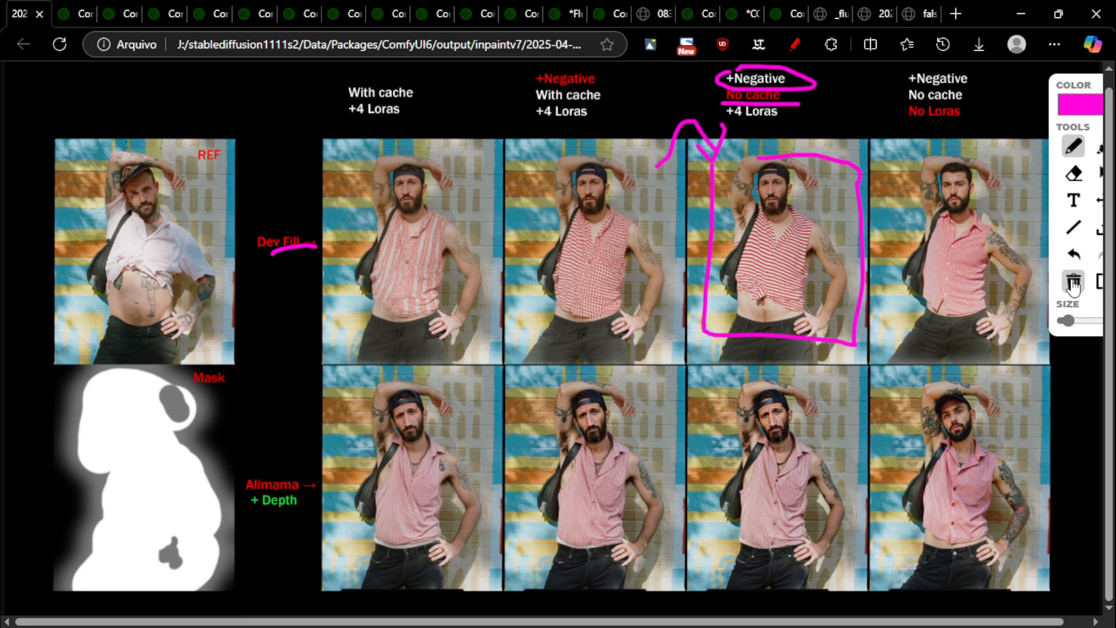
{"action": "left_click", "coordinate": [1073, 283]}
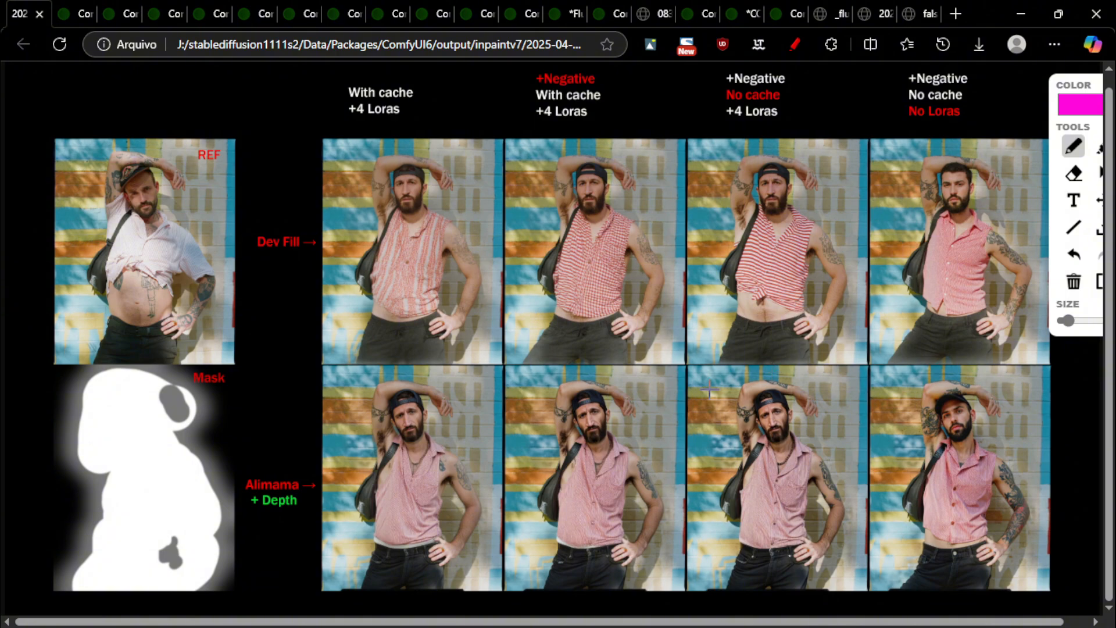
Link the second lower result to the third top one and mark the third lower result, then clear
{"action": "mouse_move", "coordinate": [632, 384]}
{"action": "left_mouse_down"}
{"action": "mouse_move", "coordinate": [745, 347]}
{"action": "mouse_move", "coordinate": [732, 349]}
{"action": "mouse_move", "coordinate": [733, 361]}
{"action": "mouse_move", "coordinate": [757, 338]}
{"action": "left_mouse_up"}
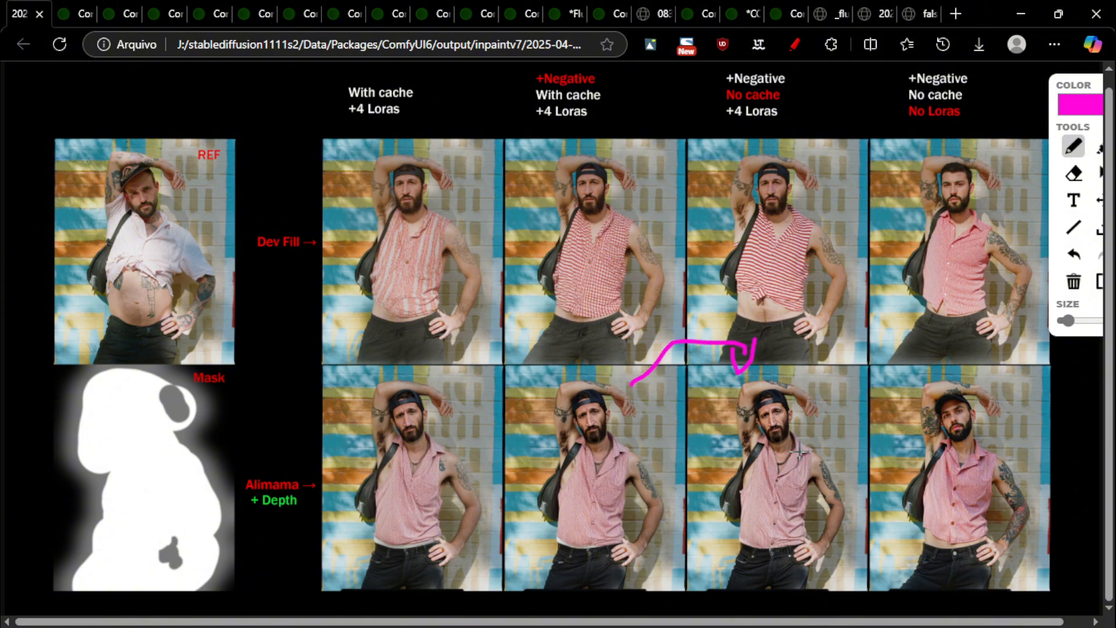
{"action": "mouse_move", "coordinate": [800, 452]}
{"action": "left_mouse_down"}
{"action": "mouse_move", "coordinate": [773, 458]}
{"action": "mouse_move", "coordinate": [804, 452]}
{"action": "mouse_move", "coordinate": [747, 400]}
{"action": "mouse_move", "coordinate": [773, 429]}
{"action": "left_mouse_up"}
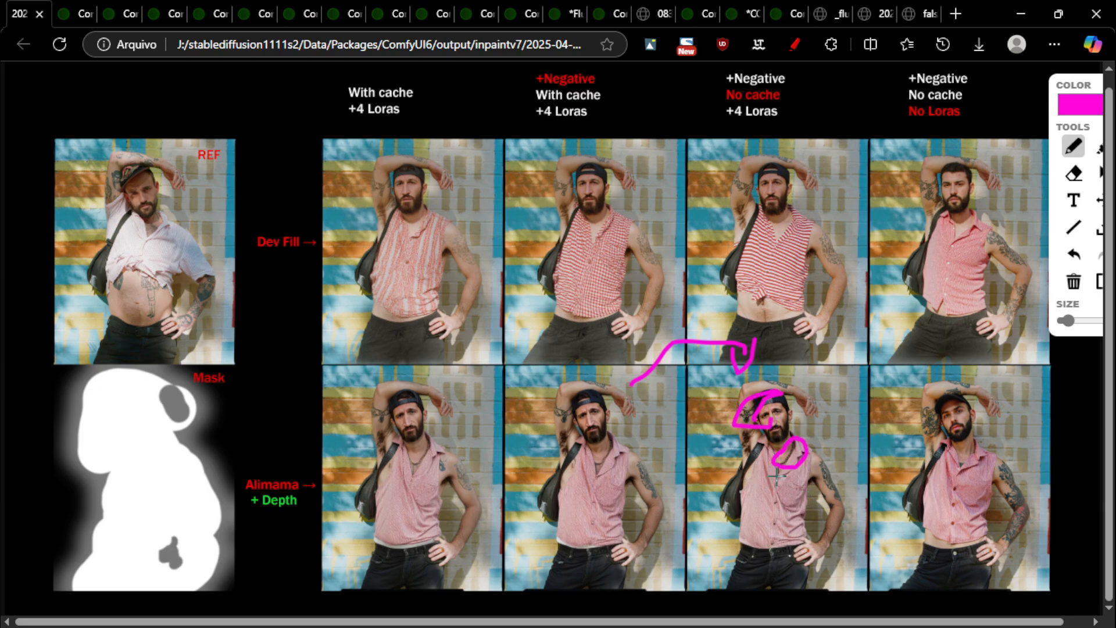
{"action": "left_click_drag", "start_coordinate": [776, 468], "coordinate": [770, 555]}
{"action": "left_click", "coordinate": [1074, 281]}
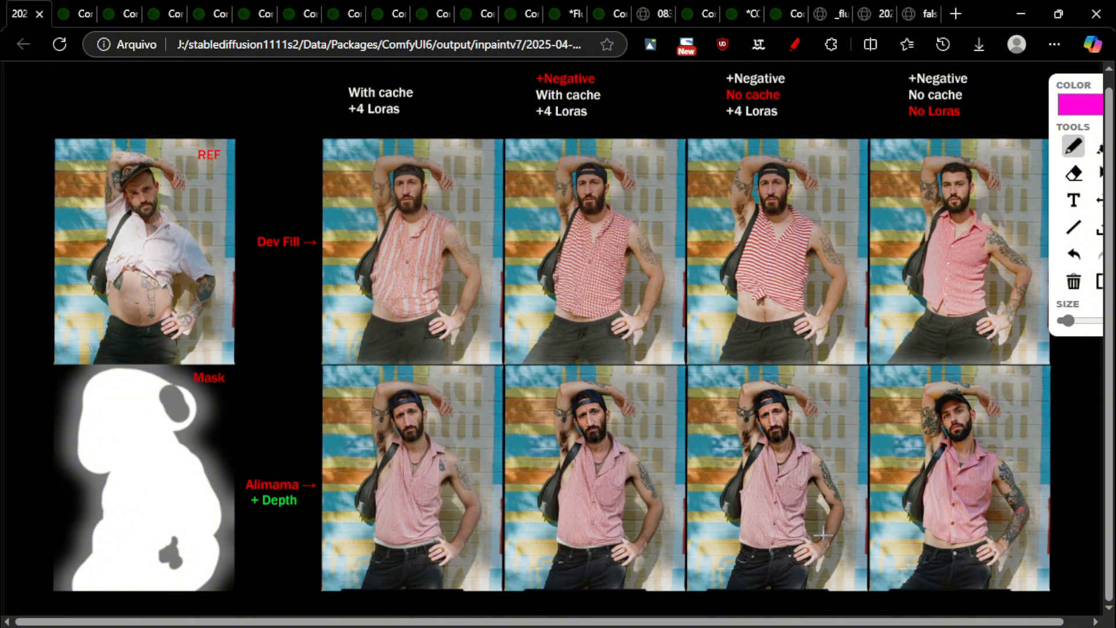
Underline 'No cache' in the third heading and 'Dev Fill', and circle the first Dev Fill result
{"action": "left_click_drag", "start_coordinate": [717, 105], "coordinate": [816, 106]}
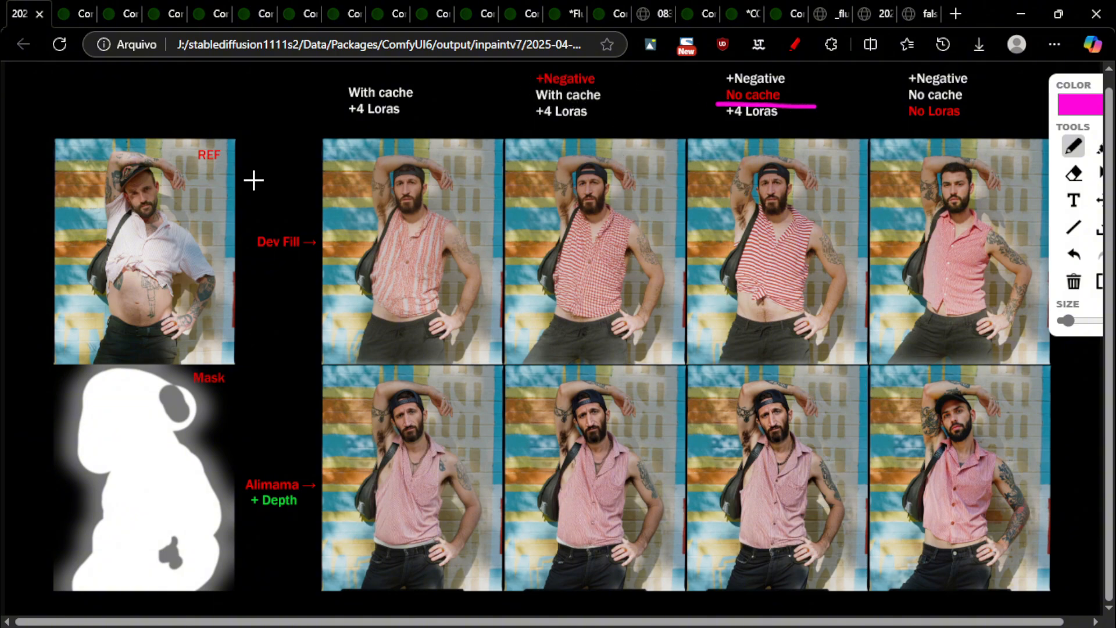
{"action": "left_click_drag", "start_coordinate": [251, 255], "coordinate": [325, 260]}
{"action": "mouse_move", "coordinate": [427, 141]}
{"action": "left_mouse_down"}
{"action": "mouse_move", "coordinate": [396, 135]}
{"action": "mouse_move", "coordinate": [316, 339]}
{"action": "mouse_move", "coordinate": [457, 266]}
{"action": "mouse_move", "coordinate": [424, 135]}
{"action": "left_mouse_up"}
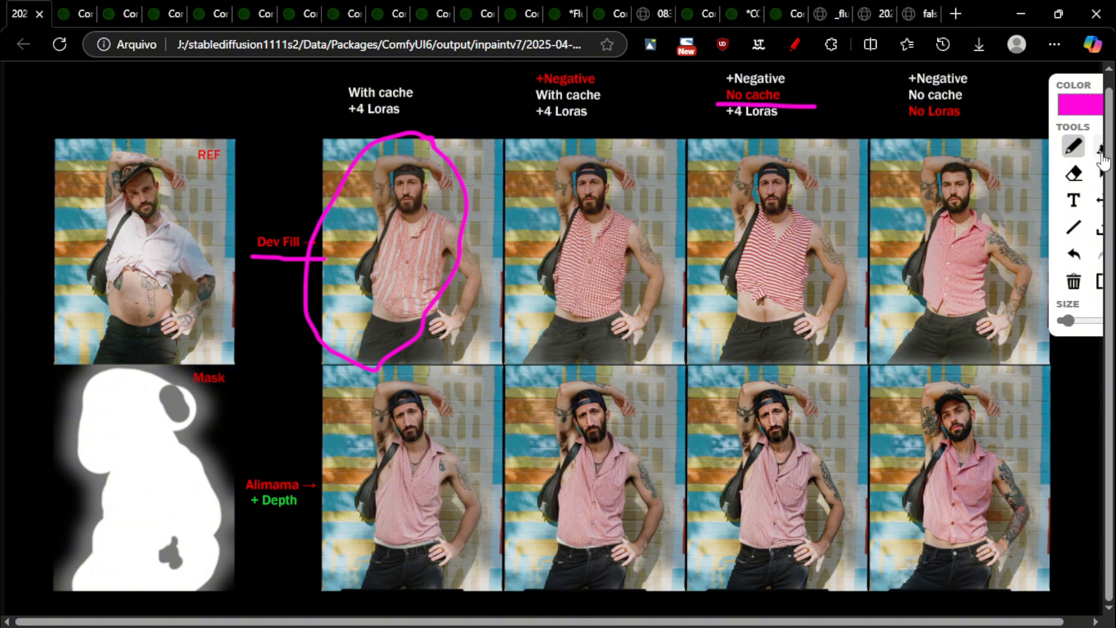
Erase all marks, then underline '+Negative' and '+4 Loras' and circle bottom-row results before clearing again
{"action": "left_click", "coordinate": [1074, 173]}
{"action": "left_click", "coordinate": [1074, 281]}
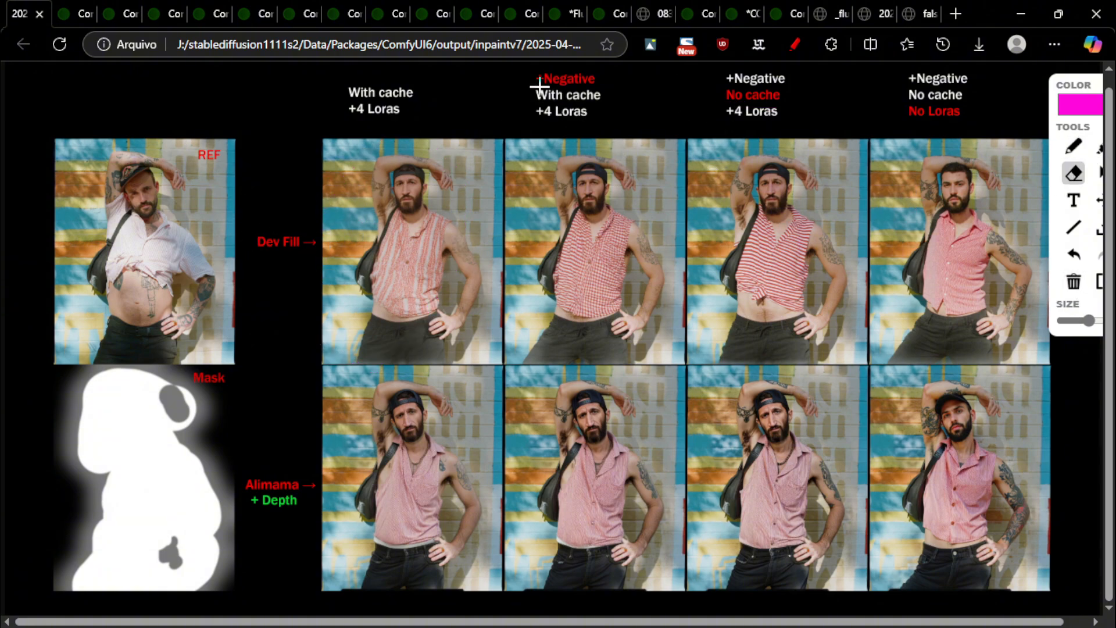
{"action": "left_click", "coordinate": [1076, 145]}
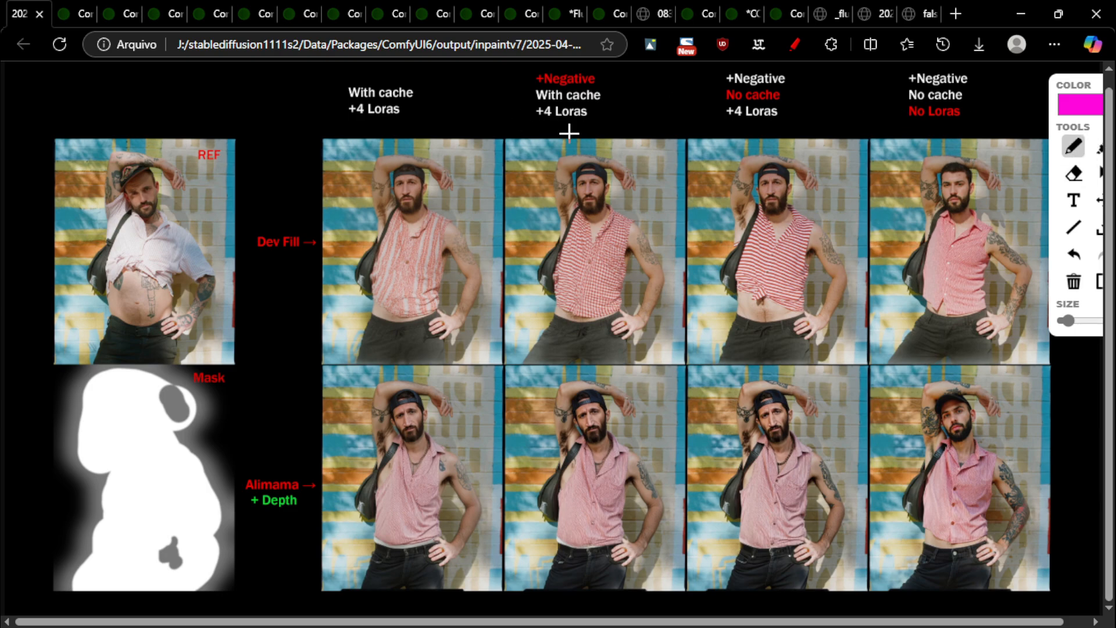
{"action": "left_click_drag", "start_coordinate": [536, 93], "coordinate": [602, 86]}
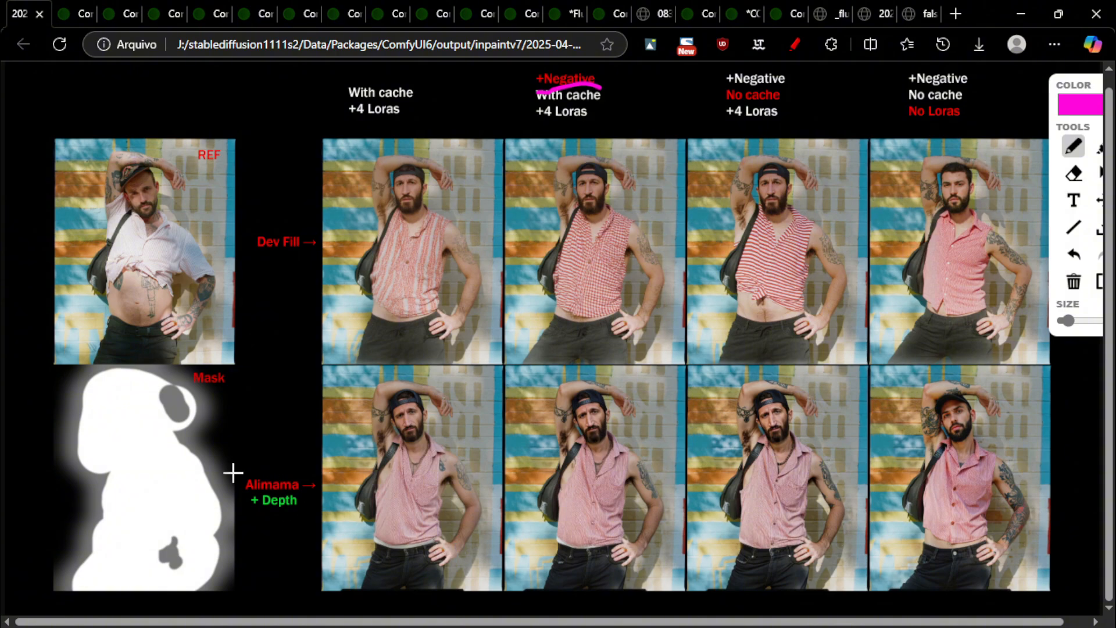
{"action": "mouse_move", "coordinate": [238, 462]}
{"action": "left_mouse_down"}
{"action": "mouse_move", "coordinate": [244, 528]}
{"action": "mouse_move", "coordinate": [249, 461]}
{"action": "left_mouse_up"}
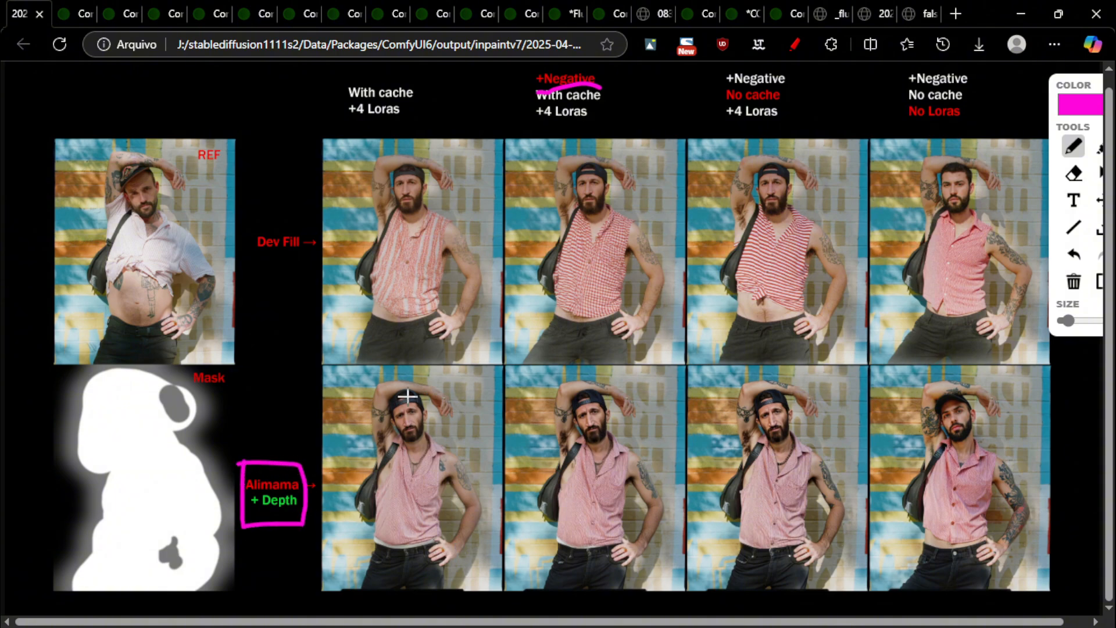
{"action": "left_click_drag", "start_coordinate": [350, 109], "coordinate": [470, 102]}
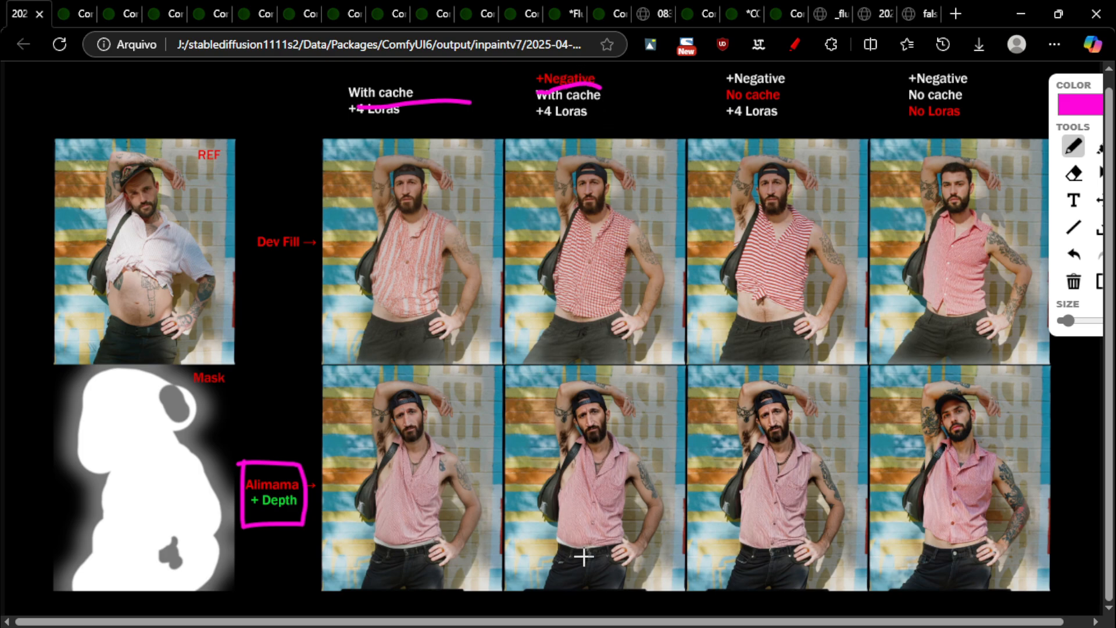
{"action": "mouse_move", "coordinate": [619, 401]}
{"action": "left_mouse_down"}
{"action": "mouse_move", "coordinate": [532, 524]}
{"action": "mouse_move", "coordinate": [595, 407]}
{"action": "left_mouse_up"}
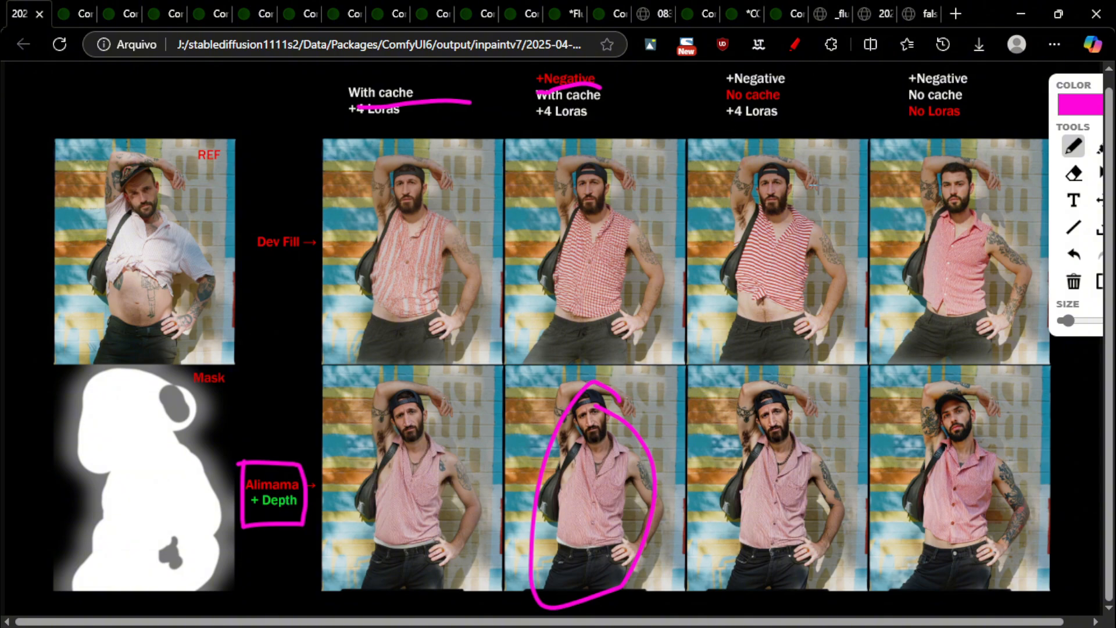
{"action": "mouse_move", "coordinate": [800, 368]}
{"action": "left_mouse_down"}
{"action": "mouse_move", "coordinate": [703, 578]}
{"action": "mouse_move", "coordinate": [855, 579]}
{"action": "mouse_move", "coordinate": [833, 395]}
{"action": "mouse_move", "coordinate": [750, 358]}
{"action": "left_mouse_up"}
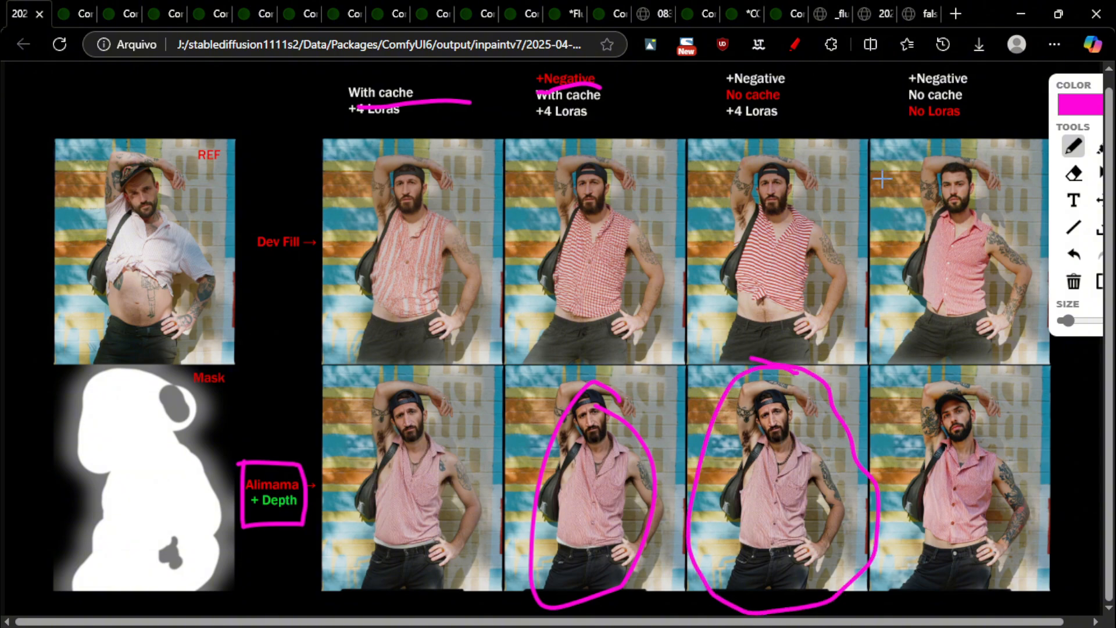
{"action": "left_click", "coordinate": [1073, 283]}
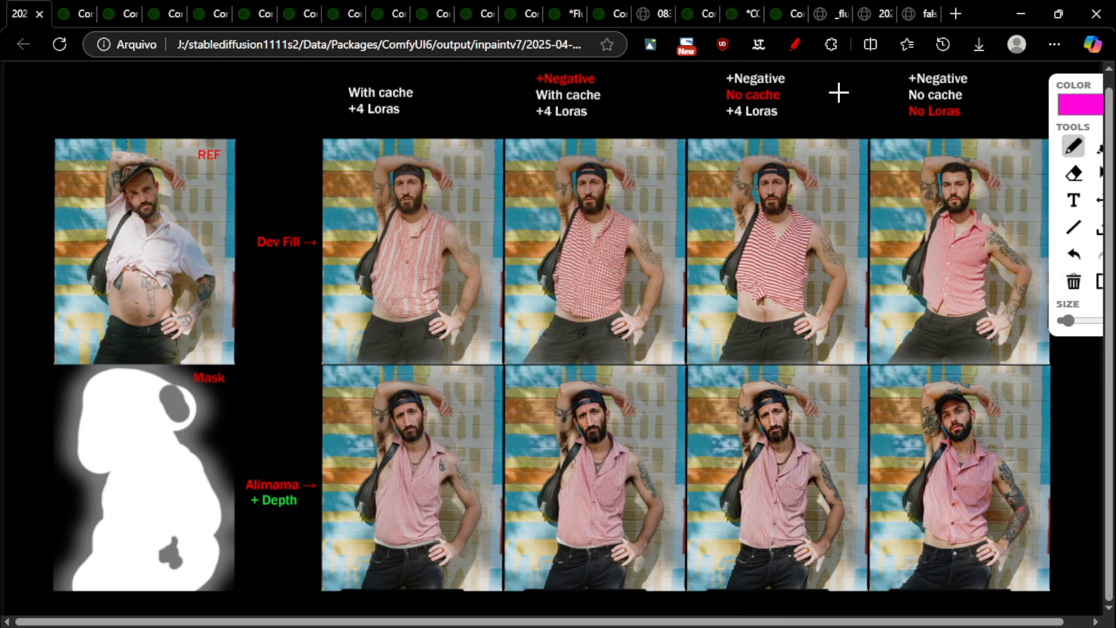
Underline 'No Loras', 'With cache +4 Loras', '+Negative', 'No cache' and '+ Depth', circling results and arrowing to the last Alimama result
{"action": "left_click_drag", "start_coordinate": [910, 123], "coordinate": [988, 119]}
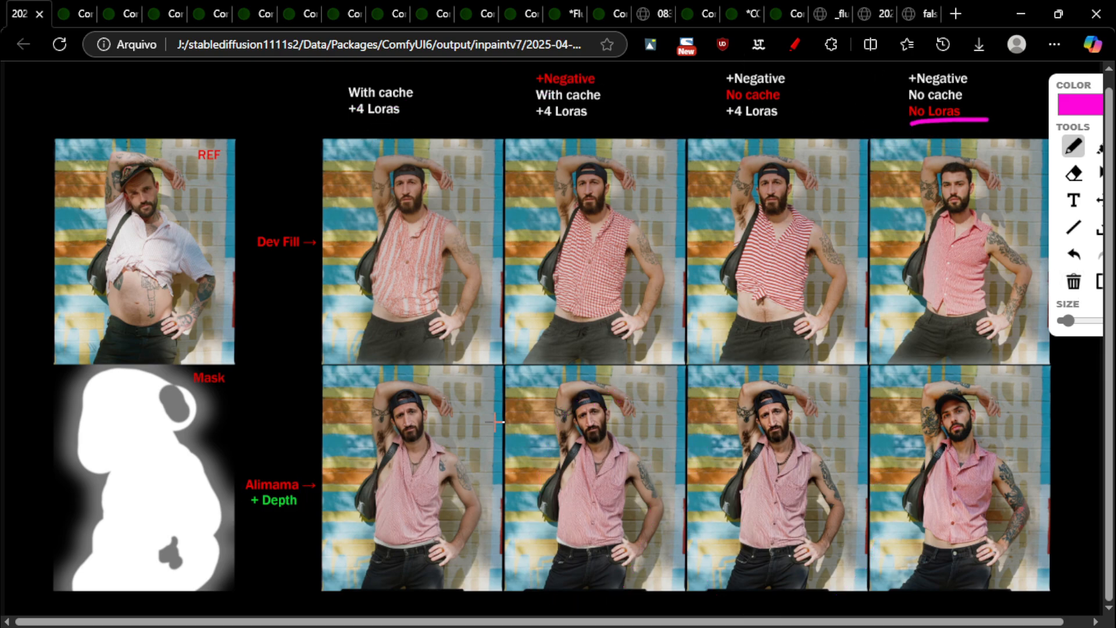
{"action": "left_click_drag", "start_coordinate": [340, 124], "coordinate": [436, 127]}
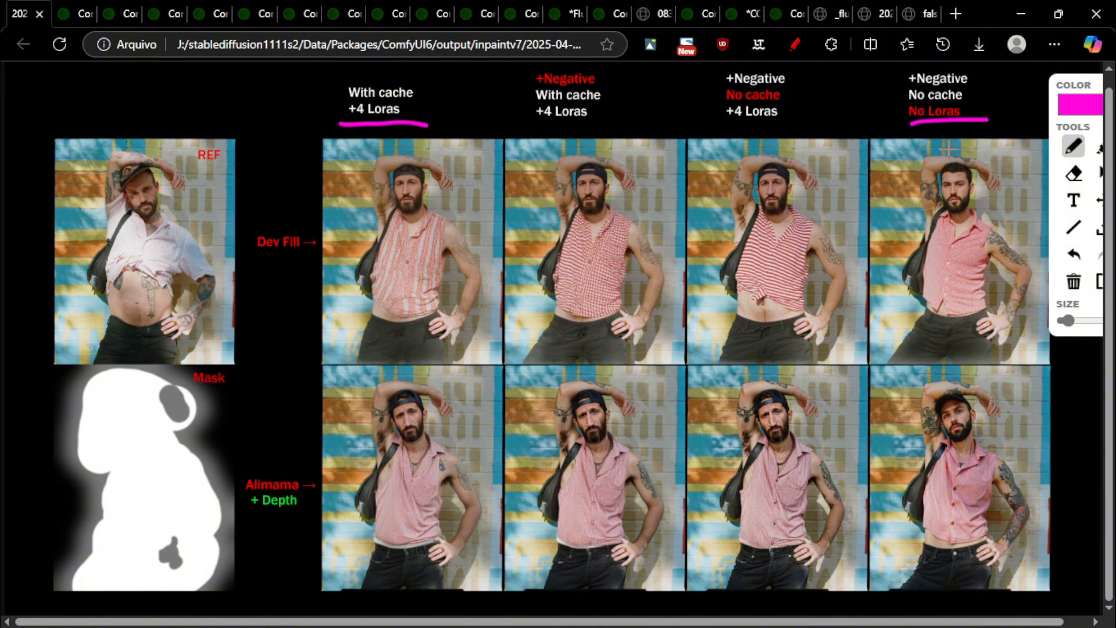
{"action": "left_click_drag", "start_coordinate": [908, 84], "coordinate": [975, 83]}
{"action": "left_click_drag", "start_coordinate": [898, 101], "coordinate": [972, 100]}
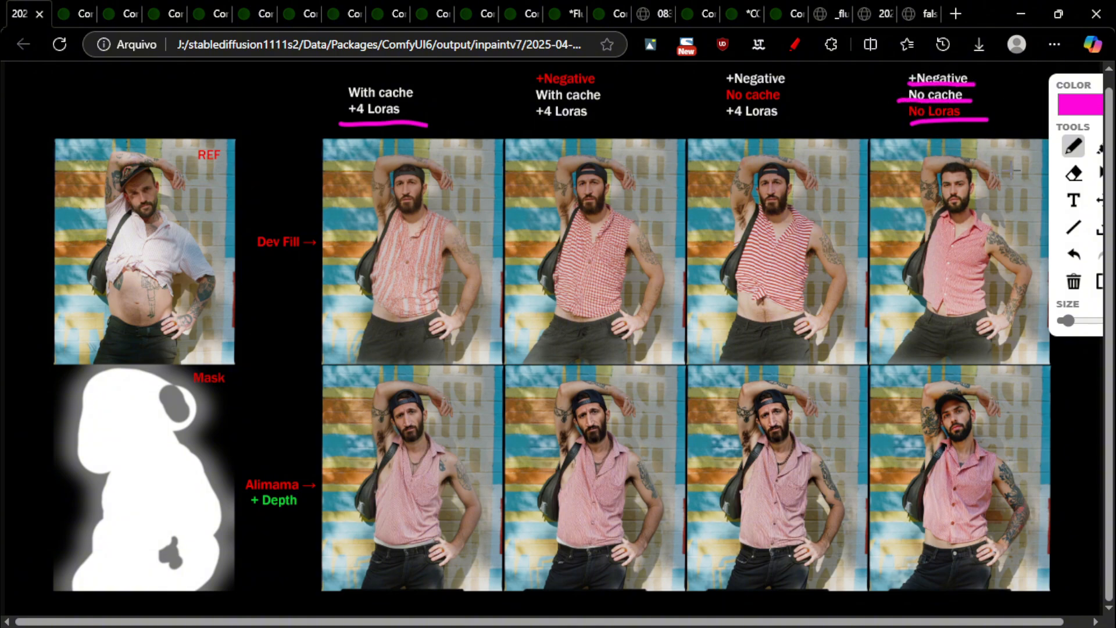
{"action": "mouse_move", "coordinate": [1008, 158]}
{"action": "left_mouse_down"}
{"action": "mouse_move", "coordinate": [1050, 335]}
{"action": "mouse_move", "coordinate": [1012, 196]}
{"action": "left_mouse_up"}
{"action": "mouse_move", "coordinate": [794, 143]}
{"action": "left_mouse_down"}
{"action": "mouse_move", "coordinate": [678, 275]}
{"action": "mouse_move", "coordinate": [867, 326]}
{"action": "mouse_move", "coordinate": [794, 145]}
{"action": "left_mouse_up"}
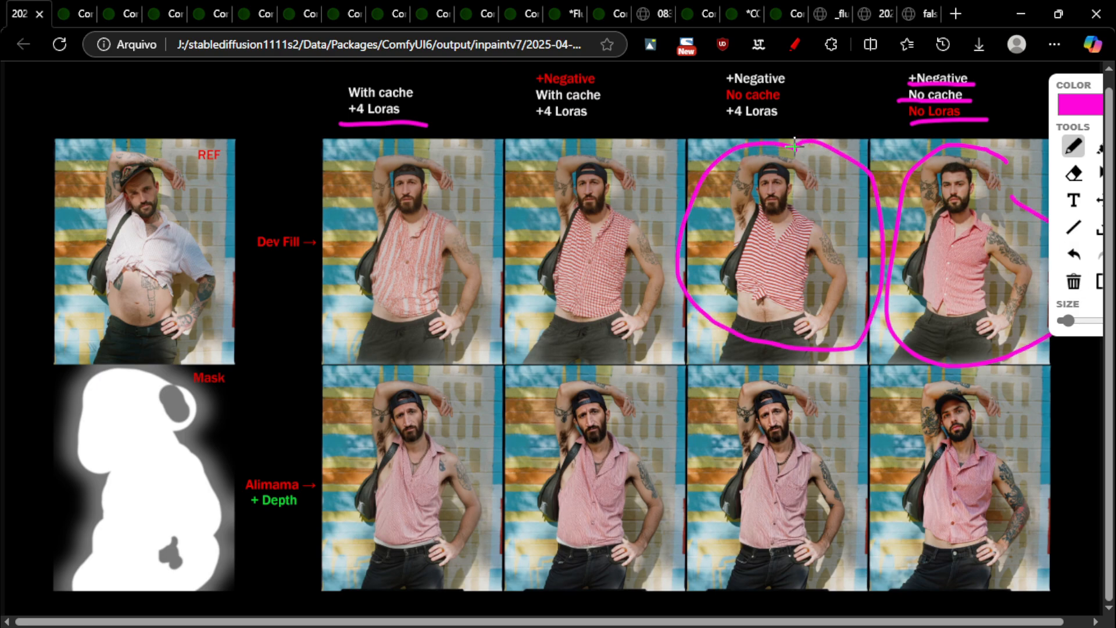
{"action": "left_click_drag", "start_coordinate": [985, 317], "coordinate": [983, 400]}
{"action": "left_click_drag", "start_coordinate": [964, 386], "coordinate": [1007, 403]}
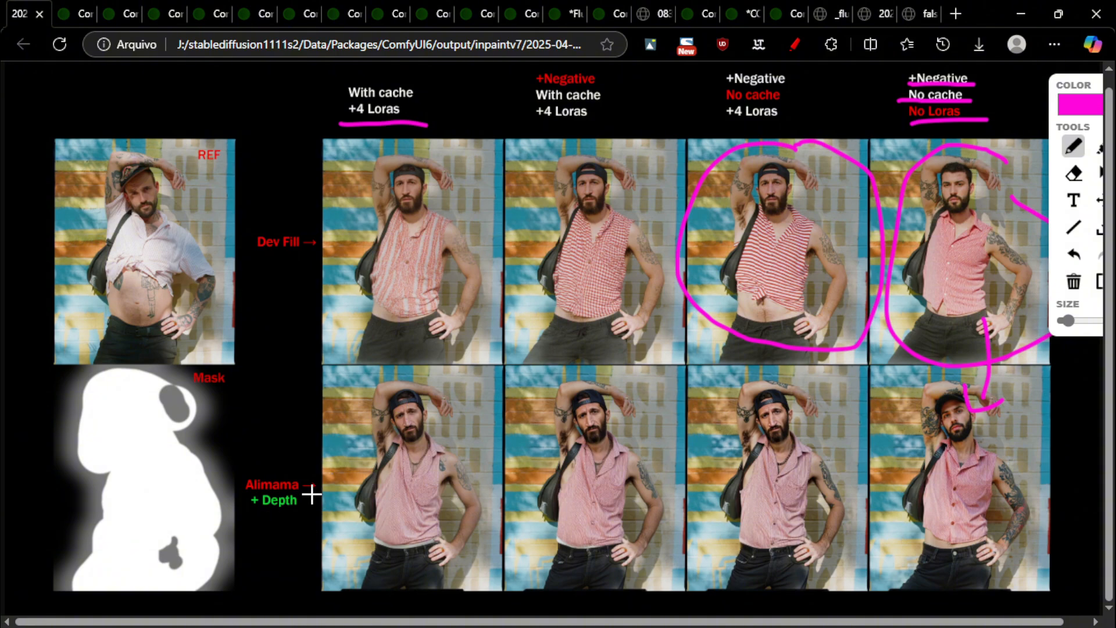
{"action": "left_click_drag", "start_coordinate": [256, 513], "coordinate": [289, 515]}
Clear the annotations, then underline the Dev Fill label and circle the + Depth label
{"action": "left_click", "coordinate": [1075, 282]}
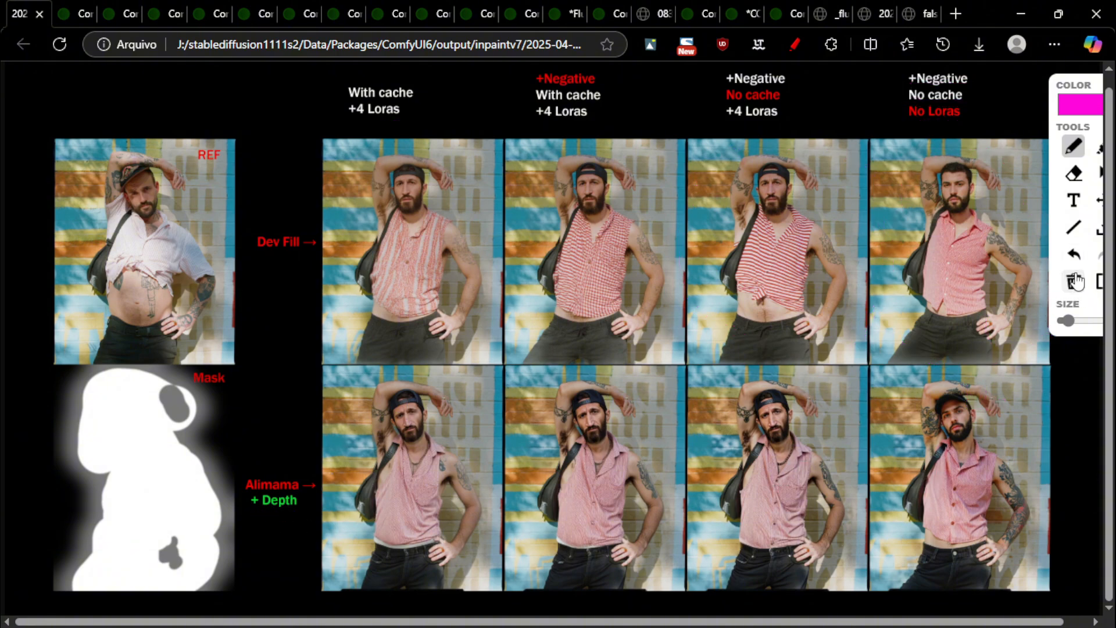
{"action": "left_click_drag", "start_coordinate": [253, 254], "coordinate": [354, 254]}
{"action": "mouse_move", "coordinate": [239, 504]}
{"action": "left_mouse_down"}
{"action": "mouse_move", "coordinate": [279, 500]}
{"action": "mouse_move", "coordinate": [259, 517]}
{"action": "mouse_move", "coordinate": [334, 511]}
{"action": "left_mouse_up"}
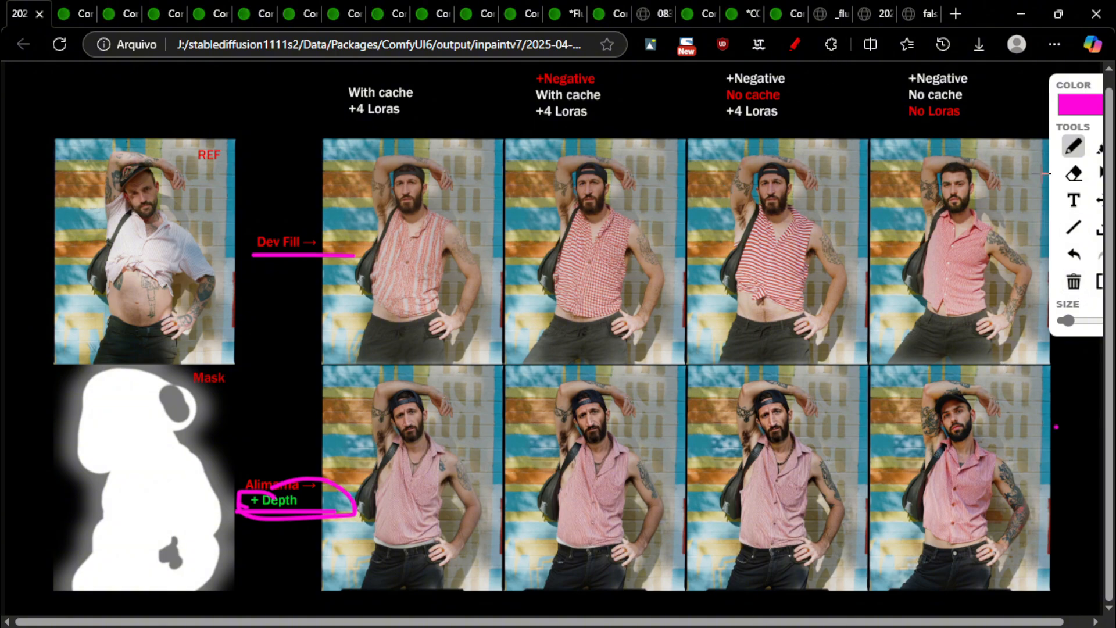
Erase and redraw marks around the first result and under Dev Fill, then undo them
{"action": "left_click", "coordinate": [1073, 172]}
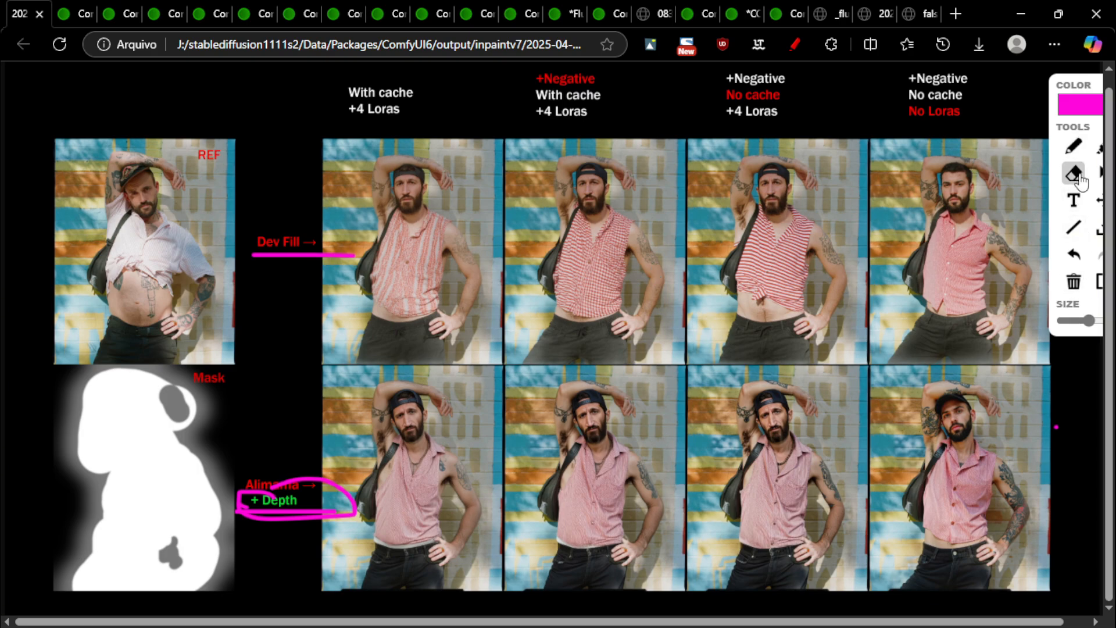
{"action": "left_click", "coordinate": [1072, 281]}
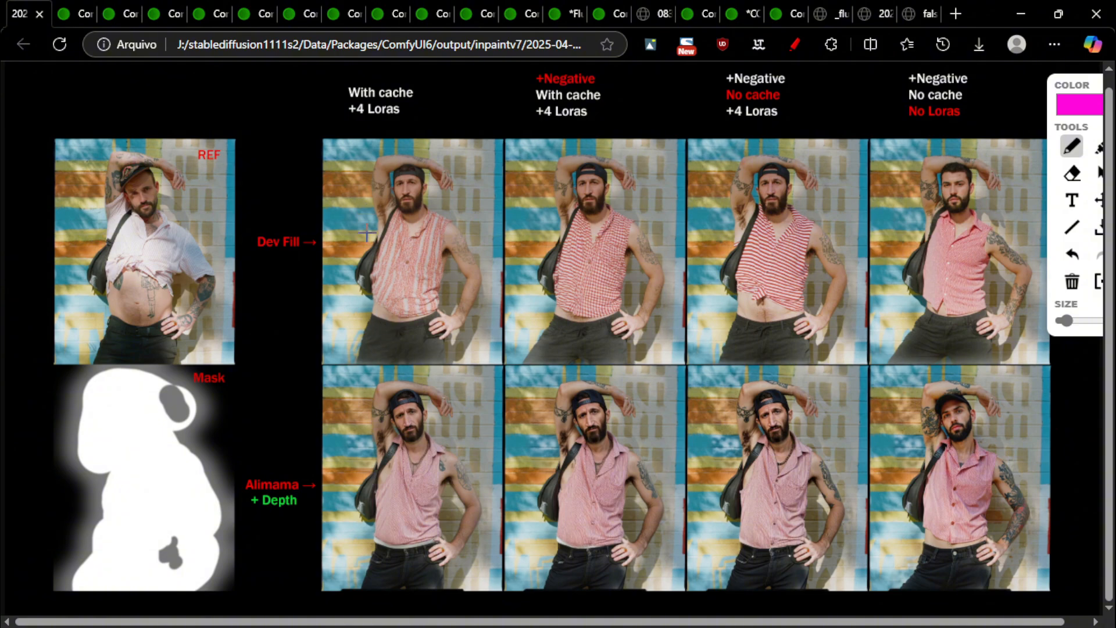
{"action": "mouse_move", "coordinate": [382, 235]}
{"action": "left_mouse_down"}
{"action": "mouse_move", "coordinate": [341, 278]}
{"action": "mouse_move", "coordinate": [349, 299]}
{"action": "mouse_move", "coordinate": [374, 293]}
{"action": "mouse_move", "coordinate": [385, 235]}
{"action": "left_mouse_up"}
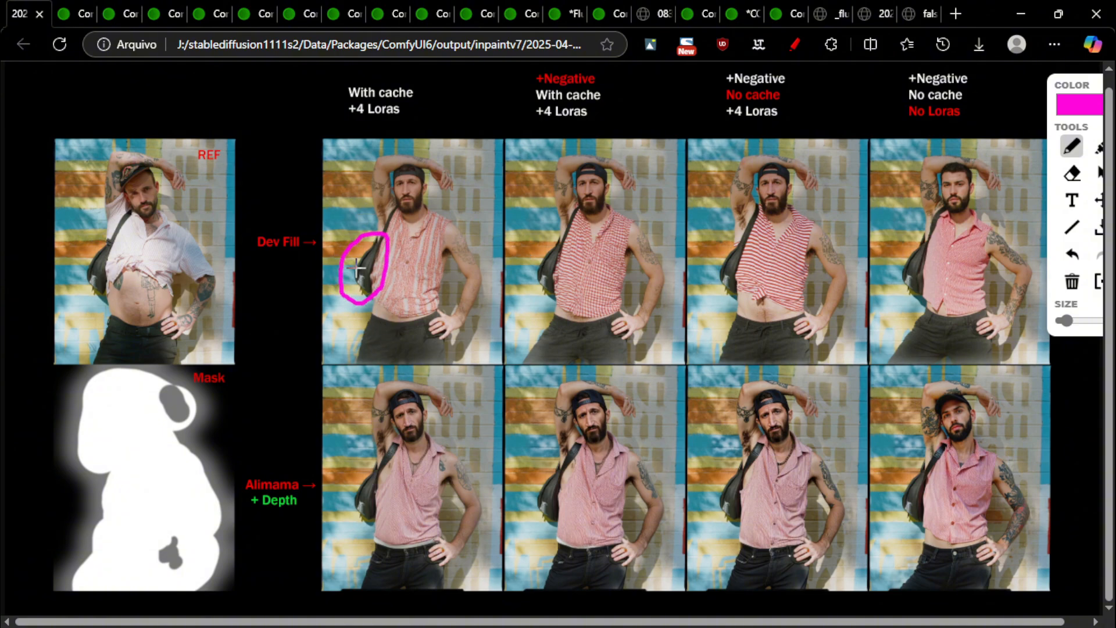
{"action": "left_click_drag", "start_coordinate": [258, 250], "coordinate": [312, 256]}
{"action": "left_click", "coordinate": [1080, 257]}
{"action": "left_click", "coordinate": [1080, 258]}
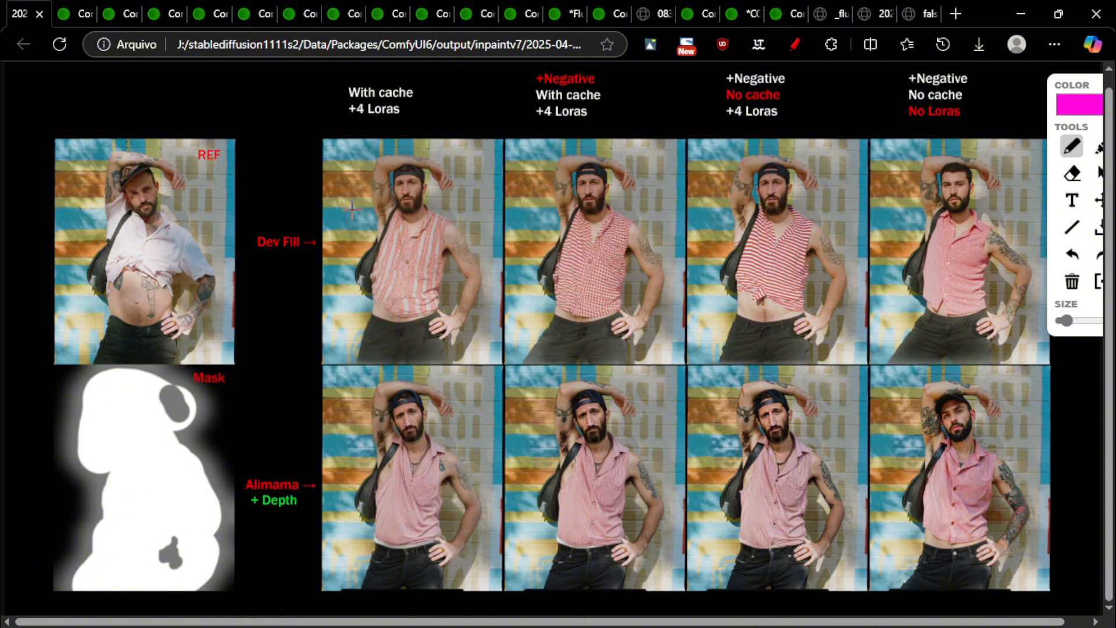
Bracket the first two Dev Fill results, underline Dev Fill and + Depth, then return to ComfyUI
{"action": "mouse_move", "coordinate": [283, 108]}
{"action": "left_mouse_down"}
{"action": "mouse_move", "coordinate": [281, 399]}
{"action": "mouse_move", "coordinate": [523, 403]}
{"action": "mouse_move", "coordinate": [555, 87]}
{"action": "mouse_move", "coordinate": [308, 83]}
{"action": "left_mouse_up"}
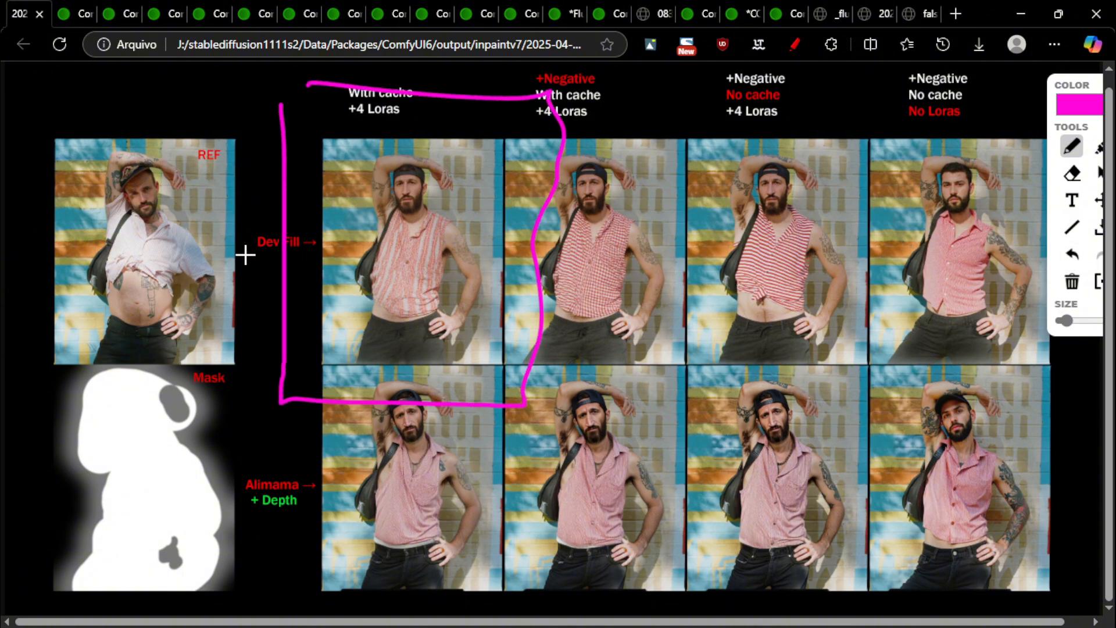
{"action": "left_click_drag", "start_coordinate": [245, 251], "coordinate": [302, 250]}
{"action": "left_click_drag", "start_coordinate": [253, 267], "coordinate": [325, 264]}
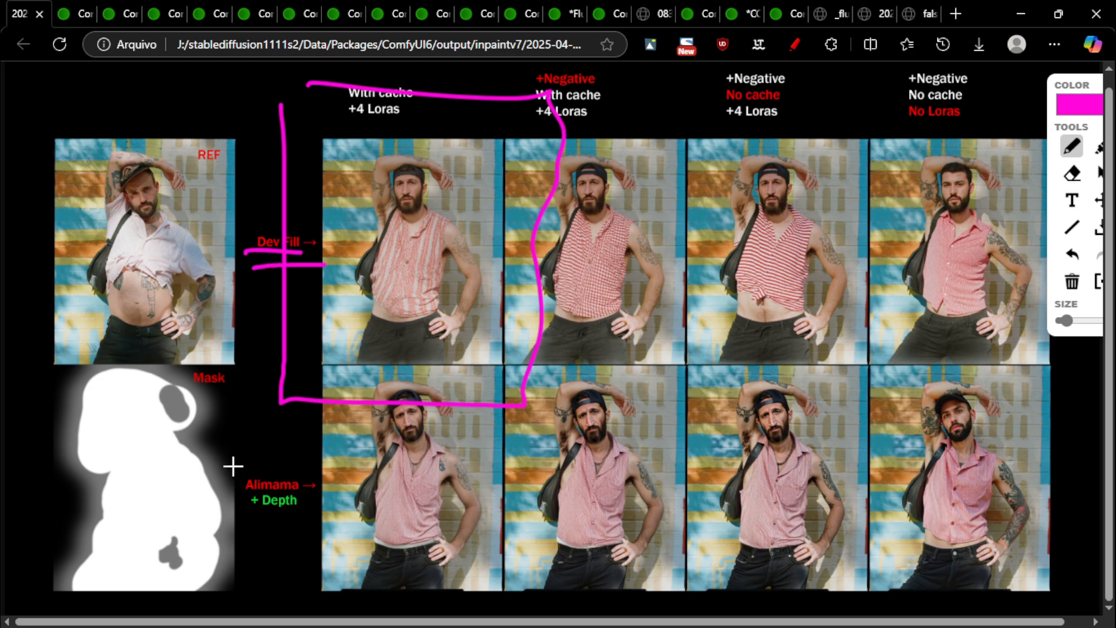
{"action": "mouse_move", "coordinate": [254, 512]}
{"action": "left_mouse_down"}
{"action": "mouse_move", "coordinate": [304, 511]}
{"action": "mouse_move", "coordinate": [290, 522]}
{"action": "left_mouse_up"}
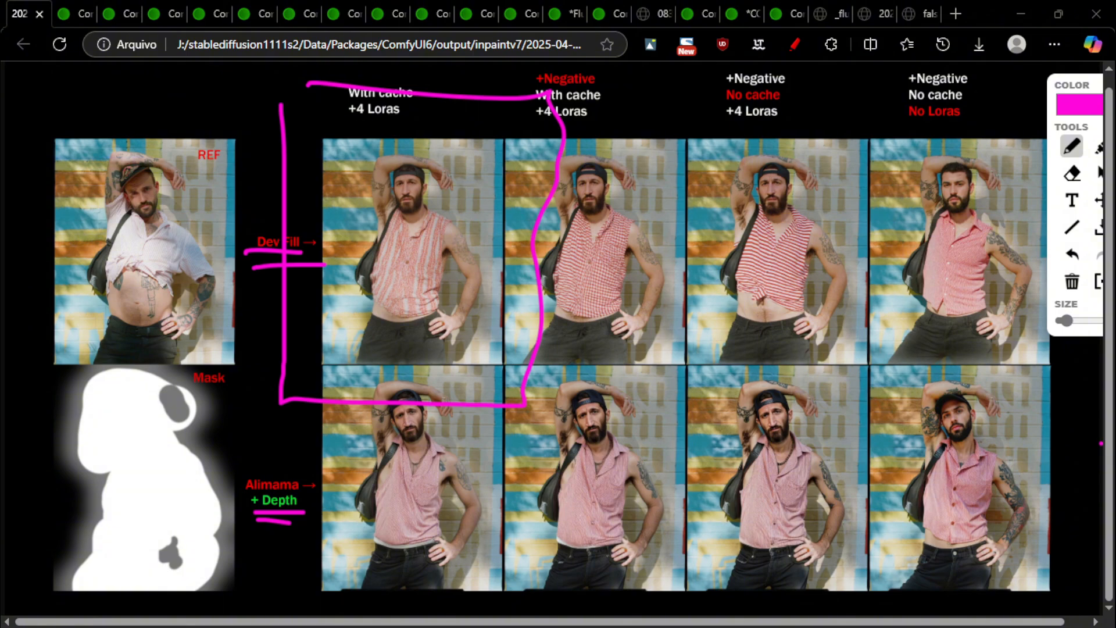
{"action": "left_click", "coordinate": [1077, 410]}
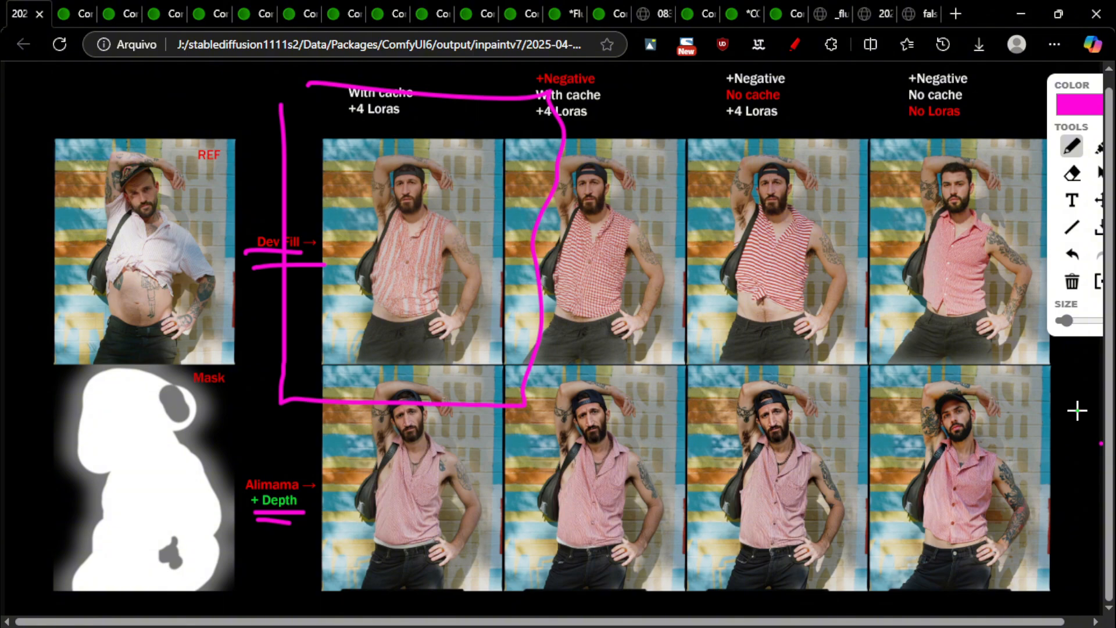
{"action": "key", "text": "ctrl+Tab"}
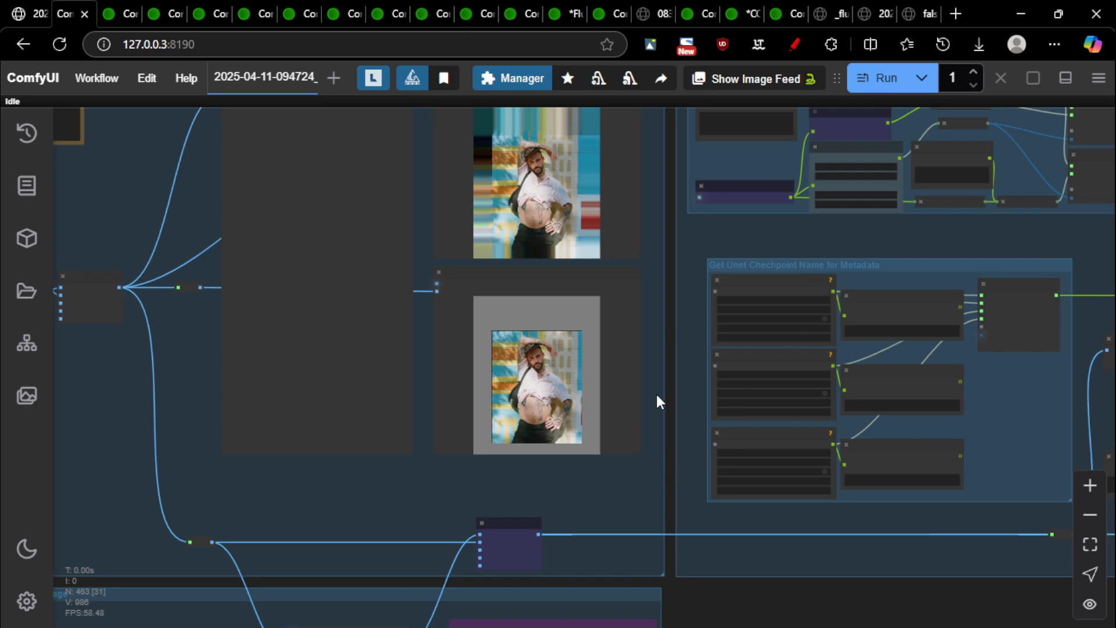
Pan and zoom over to the Main Control Room and image-loading groups
{"action": "scroll", "coordinate": [656, 397], "scroll_direction": "up", "scroll_amount": 7}
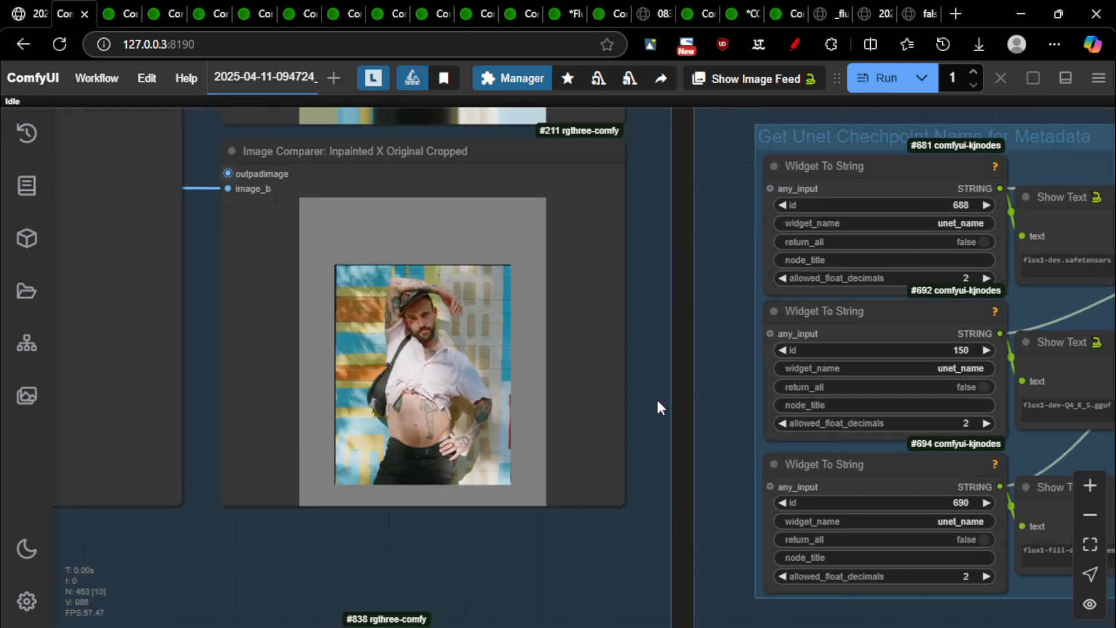
{"action": "scroll", "coordinate": [570, 344], "scroll_direction": "up", "scroll_amount": 3}
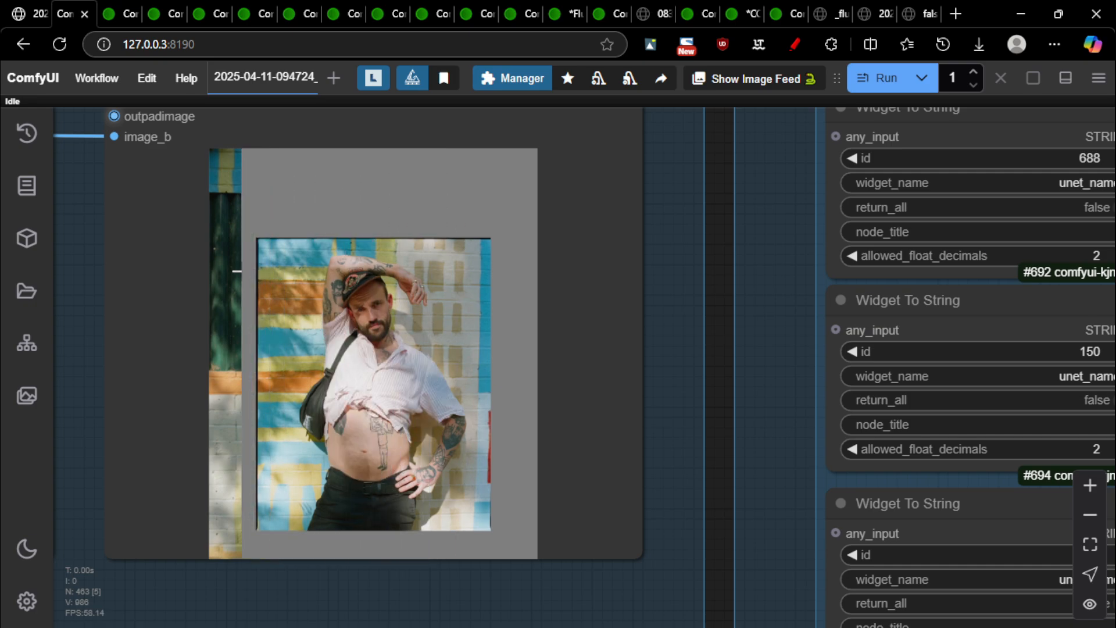
{"action": "scroll", "coordinate": [197, 351], "scroll_direction": "down", "scroll_amount": 13}
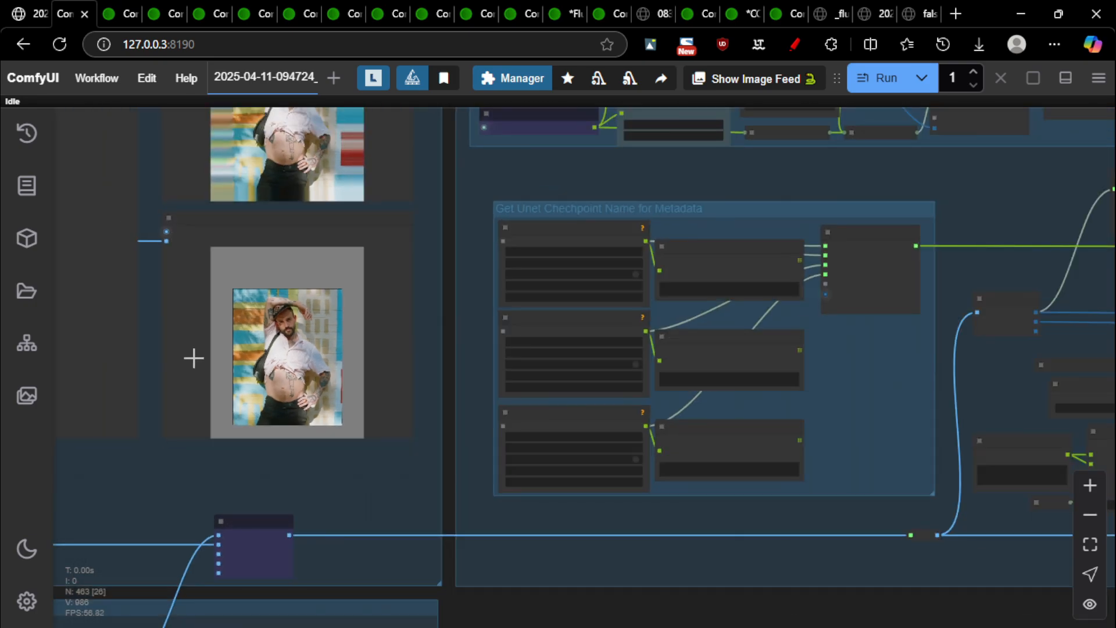
{"action": "left_click_drag", "start_coordinate": [169, 433], "coordinate": [1000, 366]}
{"action": "left_click_drag", "start_coordinate": [216, 367], "coordinate": [899, 367]}
{"action": "scroll", "coordinate": [531, 460], "scroll_direction": "down", "scroll_amount": 4}
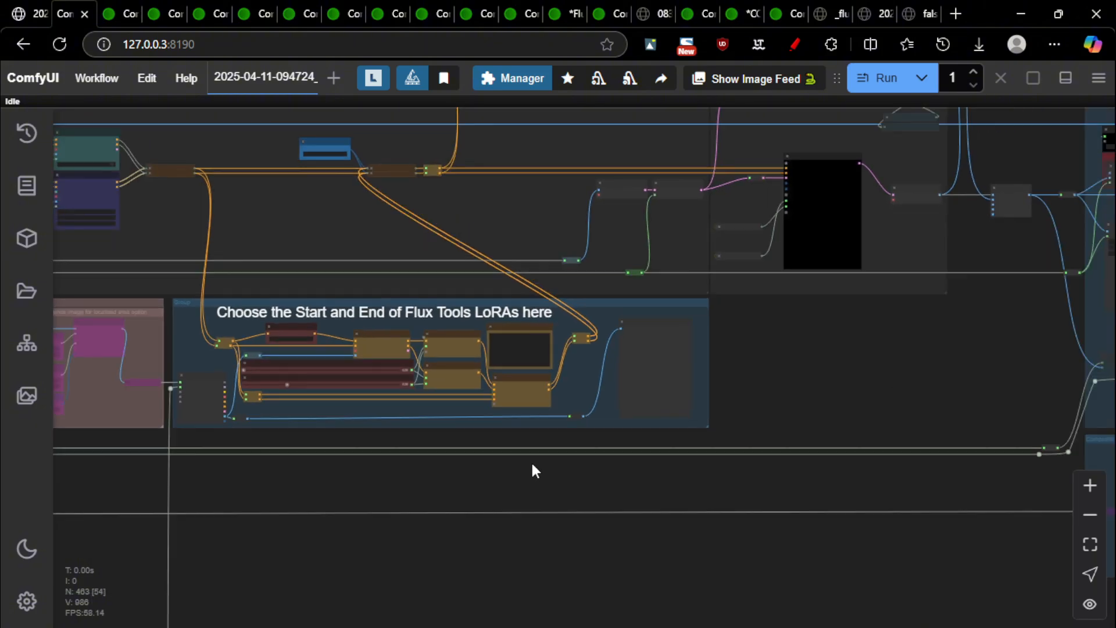
{"action": "scroll", "coordinate": [491, 509], "scroll_direction": "down", "scroll_amount": 7}
{"action": "left_click_drag", "start_coordinate": [430, 598], "coordinate": [897, 498]}
Pan back across the image comparer result and move to the next inpainting workflow tab
{"action": "scroll", "coordinate": [261, 290], "scroll_direction": "up", "scroll_amount": 15}
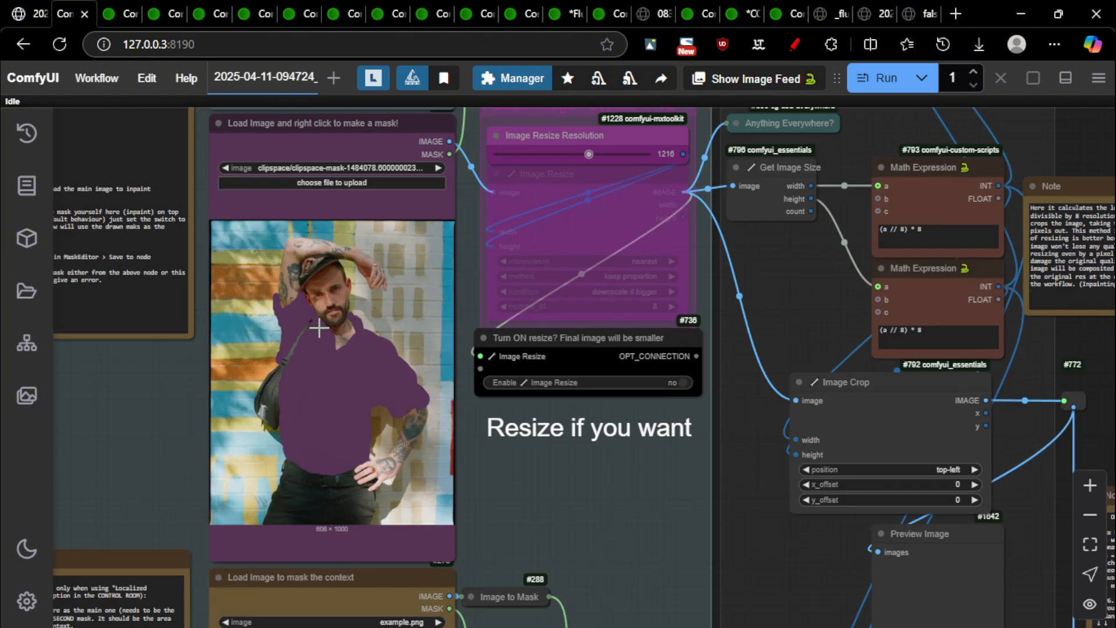
{"action": "scroll", "coordinate": [391, 414], "scroll_direction": "down", "scroll_amount": 10}
{"action": "scroll", "coordinate": [595, 394], "scroll_direction": "down", "scroll_amount": 8}
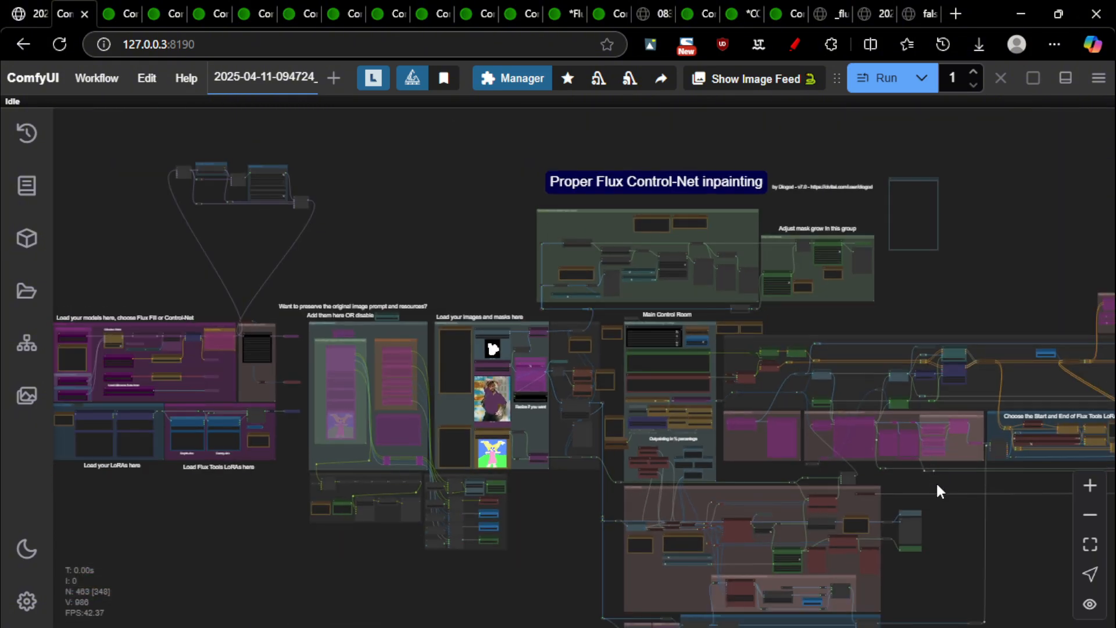
{"action": "left_click_drag", "start_coordinate": [937, 486], "coordinate": [140, 420]}
{"action": "scroll", "coordinate": [581, 363], "scroll_direction": "up", "scroll_amount": 4}
{"action": "scroll", "coordinate": [814, 336], "scroll_direction": "up", "scroll_amount": 19}
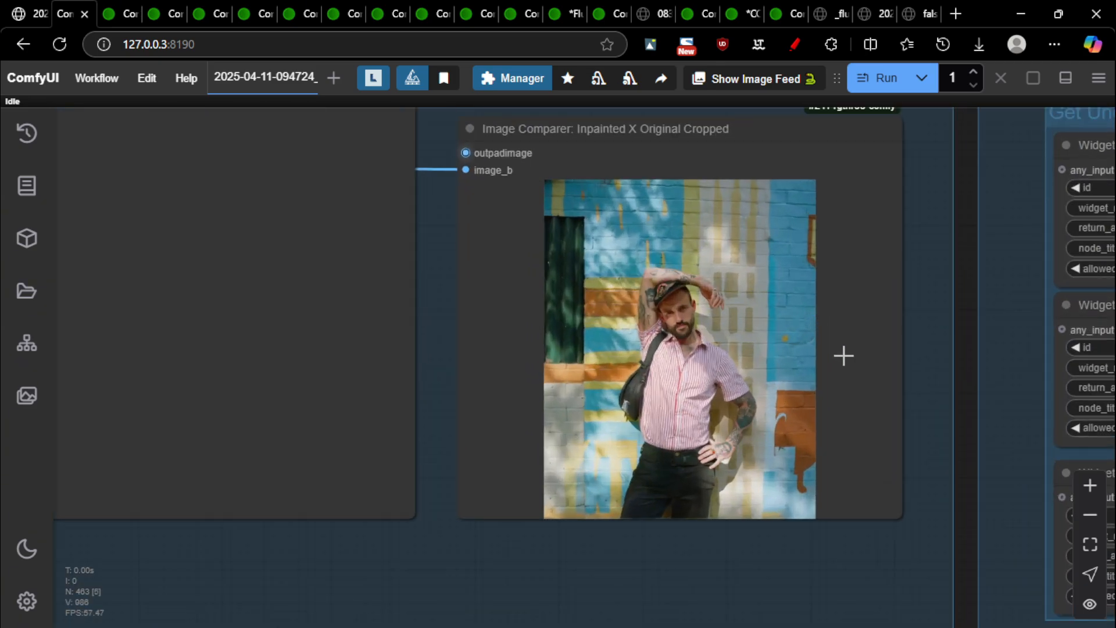
{"action": "left_click_drag", "start_coordinate": [831, 344], "coordinate": [723, 340]}
{"action": "key", "text": "ctrl+Tab"}
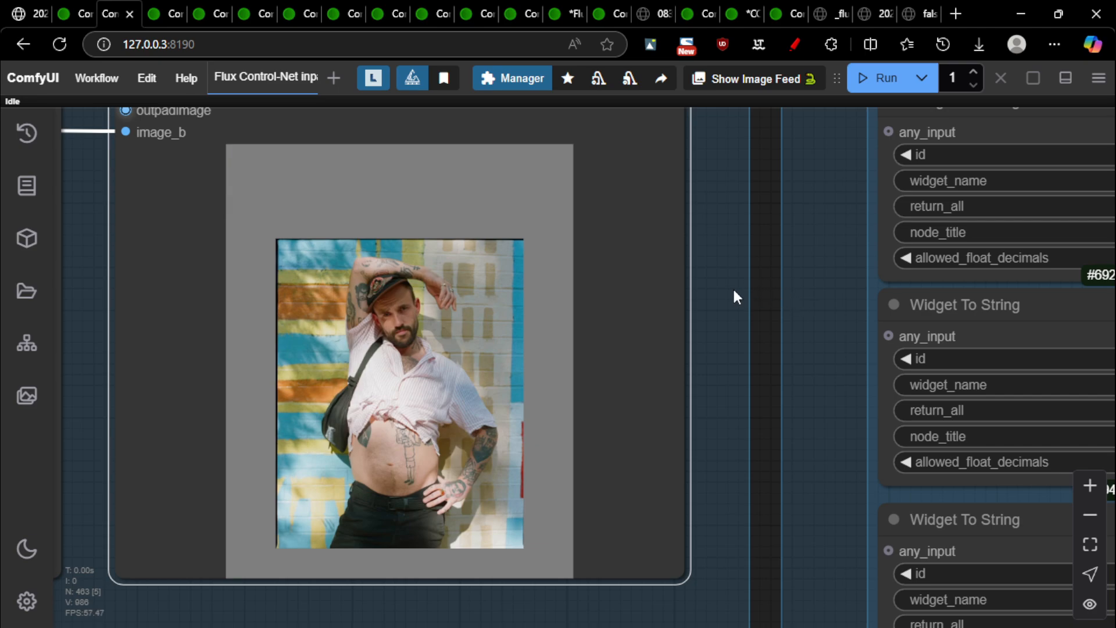
{"action": "key", "text": "ctrl+Tab"}
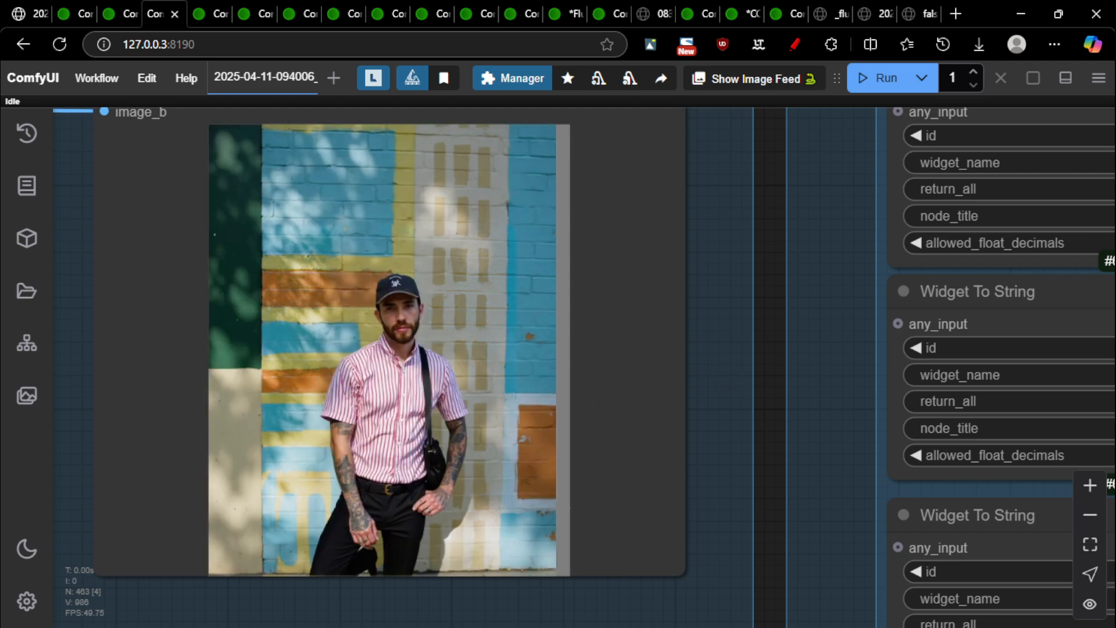
{"action": "scroll", "coordinate": [535, 506], "scroll_direction": "up", "scroll_amount": 1}
{"action": "scroll", "coordinate": [523, 500], "scroll_direction": "down", "scroll_amount": 1}
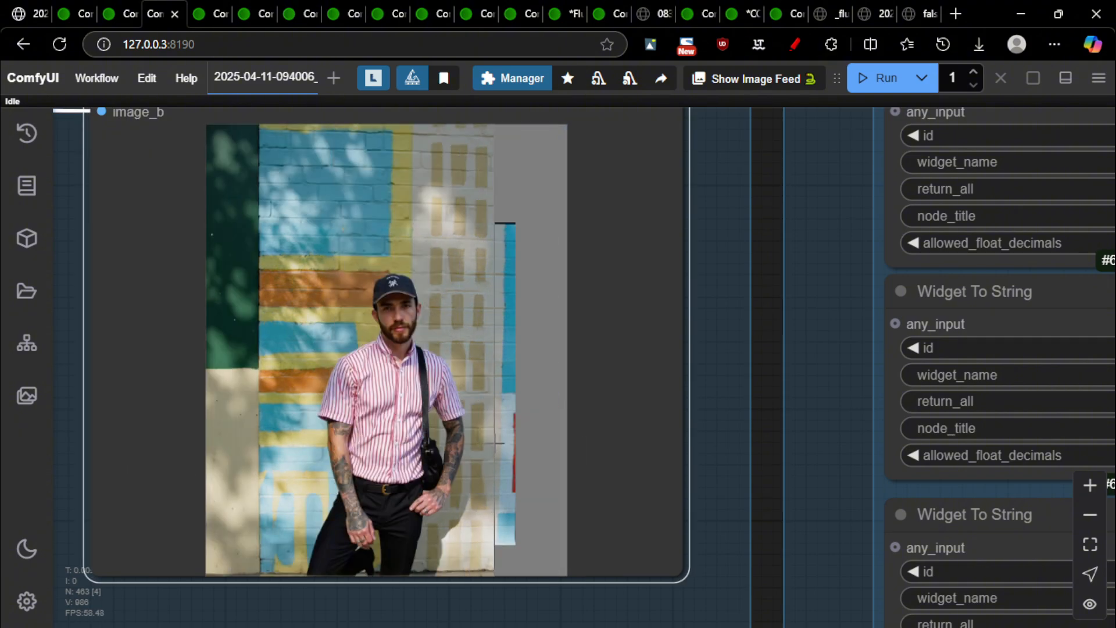
{"action": "scroll", "coordinate": [500, 494], "scroll_direction": "up", "scroll_amount": 1}
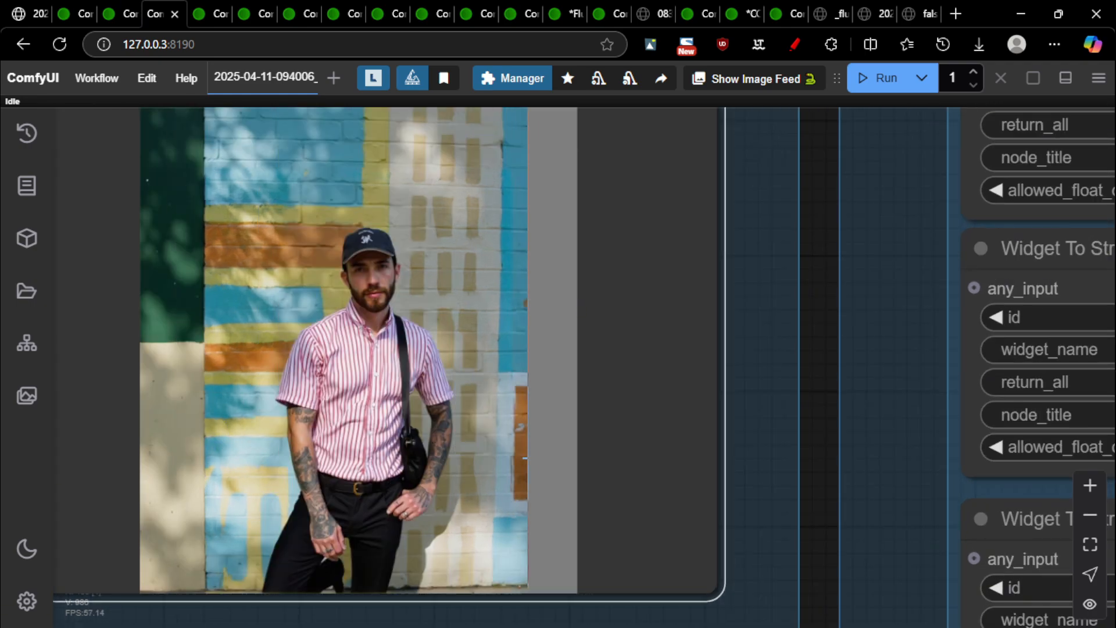
{"action": "scroll", "coordinate": [398, 436], "scroll_direction": "down", "scroll_amount": 3}
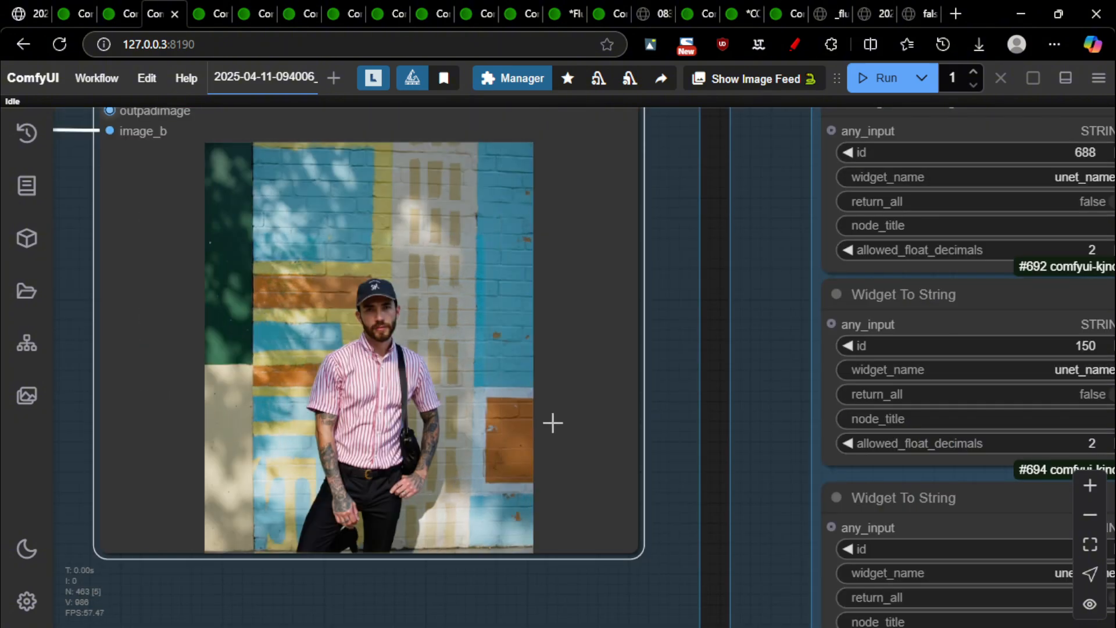
{"action": "scroll", "coordinate": [551, 421], "scroll_direction": "up", "scroll_amount": 1}
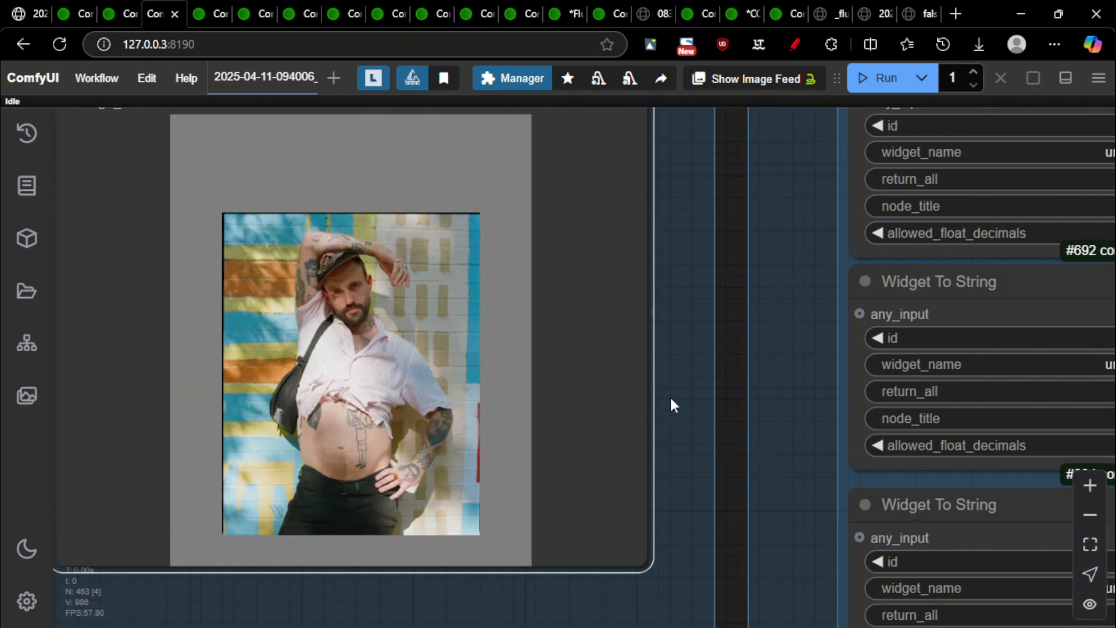
{"action": "key", "text": "ctrl+Tab"}
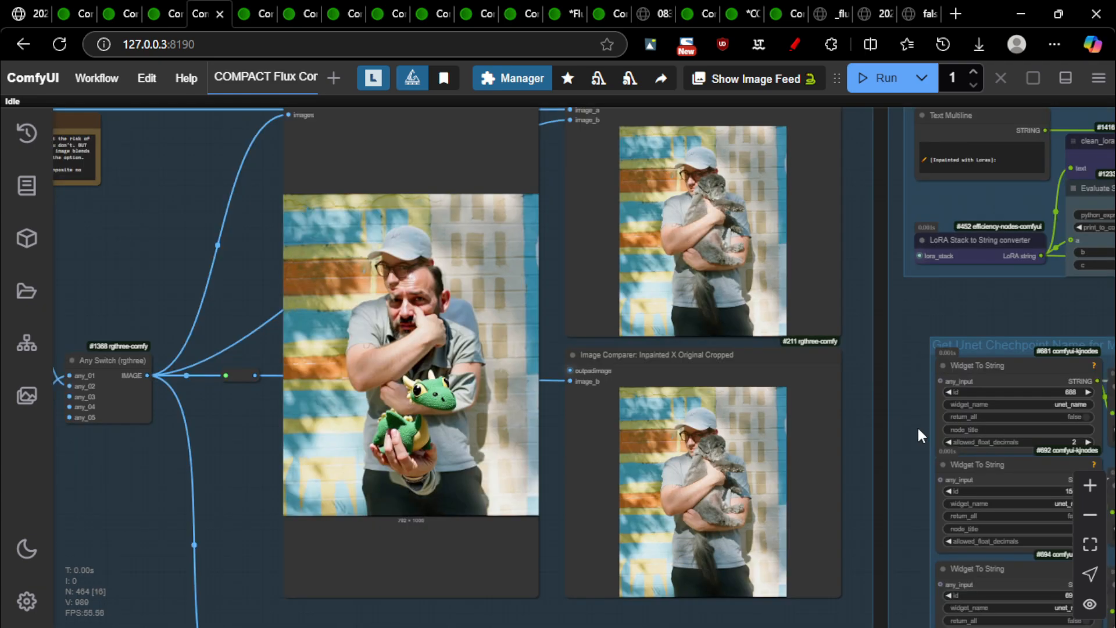
{"action": "scroll", "coordinate": [876, 515], "scroll_direction": "up", "scroll_amount": 9}
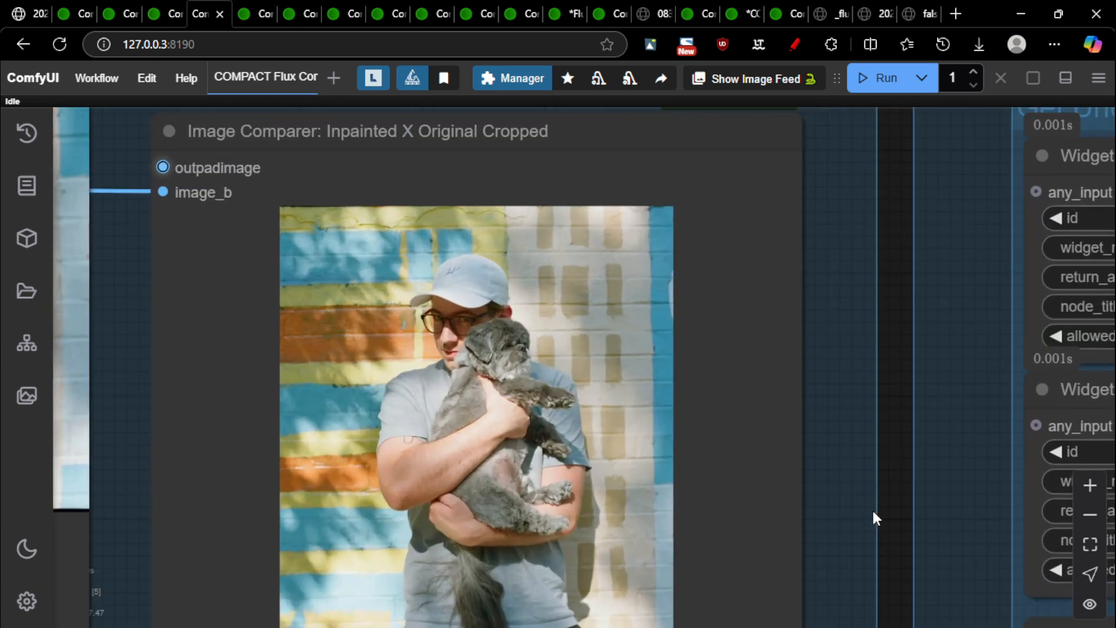
{"action": "scroll", "coordinate": [877, 506], "scroll_direction": "down", "scroll_amount": 5}
{"action": "scroll", "coordinate": [879, 496], "scroll_direction": "down", "scroll_amount": 3}
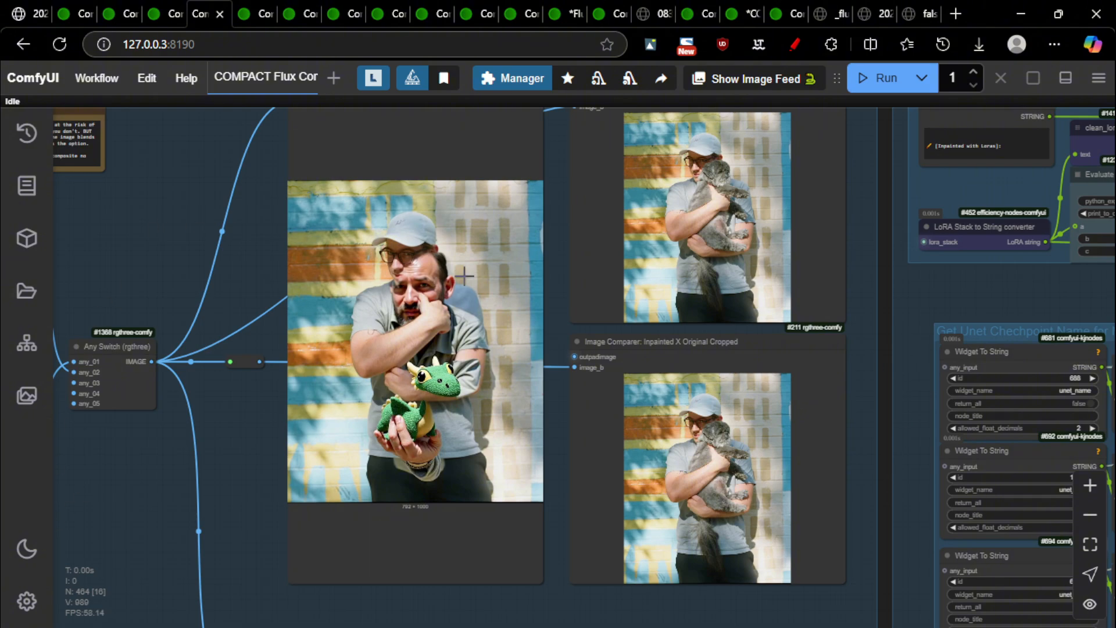
{"action": "scroll", "coordinate": [413, 354], "scroll_direction": "up", "scroll_amount": 6}
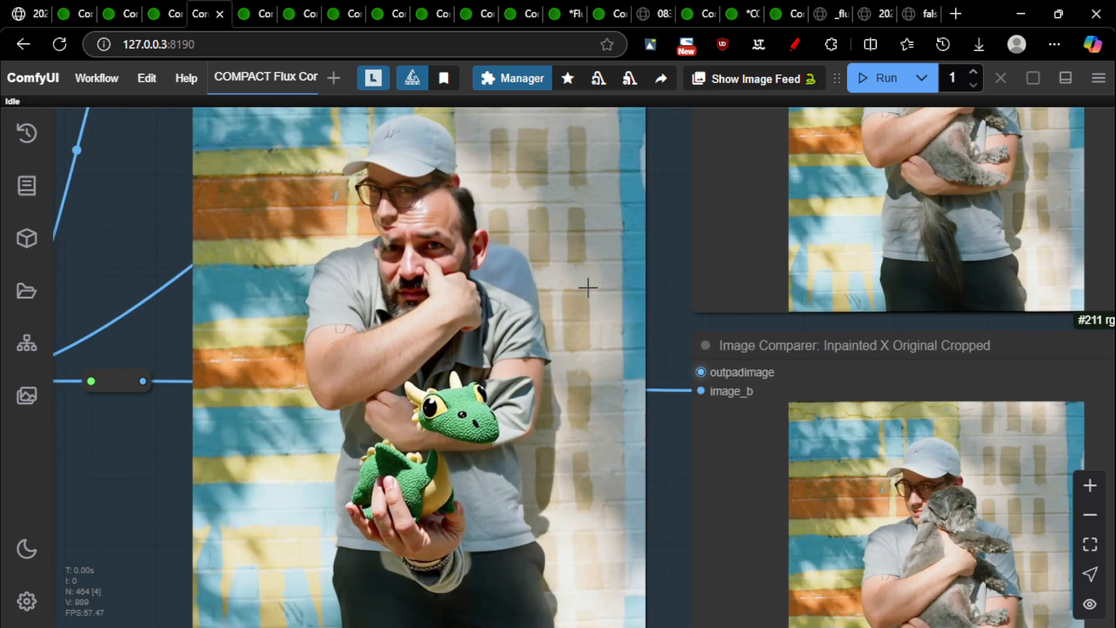
{"action": "scroll", "coordinate": [452, 288], "scroll_direction": "down", "scroll_amount": 3}
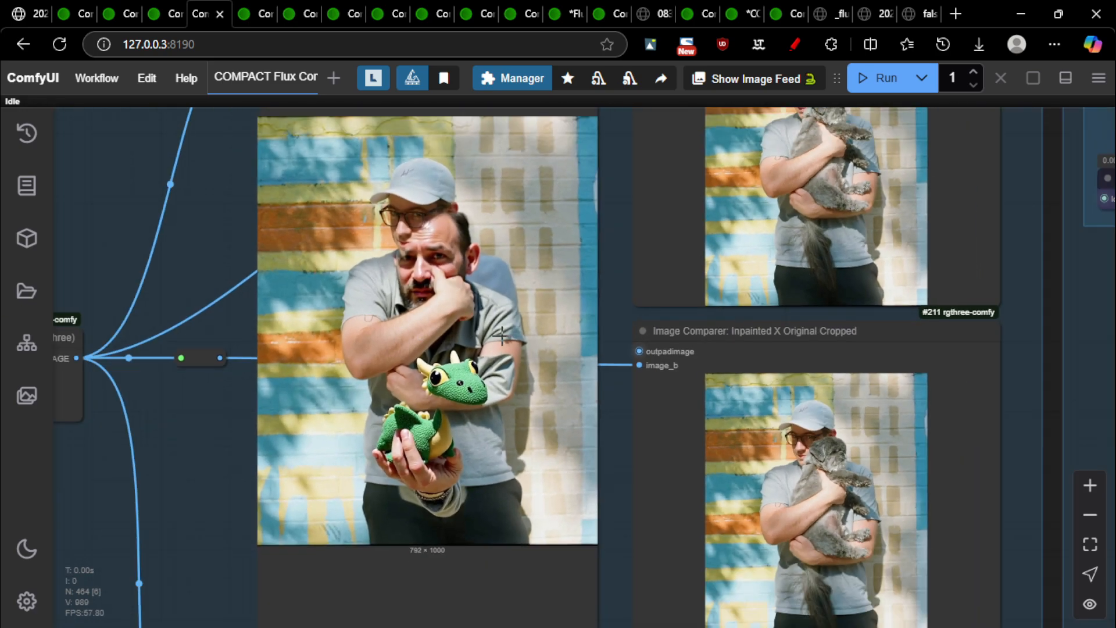
{"action": "scroll", "coordinate": [403, 302], "scroll_direction": "down", "scroll_amount": 3}
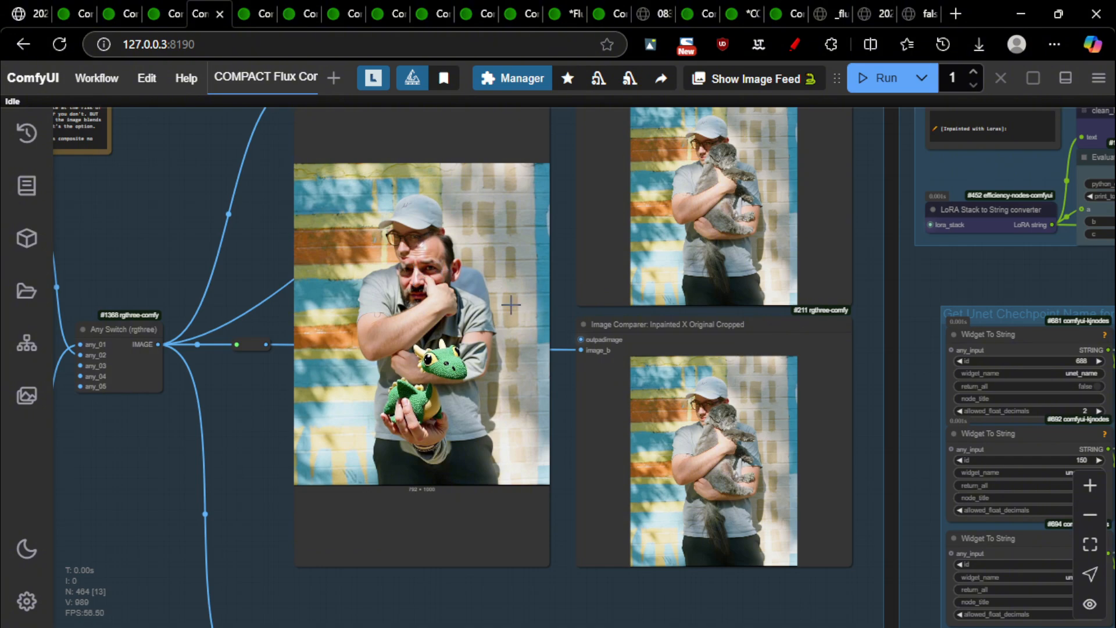
{"action": "scroll", "coordinate": [470, 204], "scroll_direction": "up", "scroll_amount": 2}
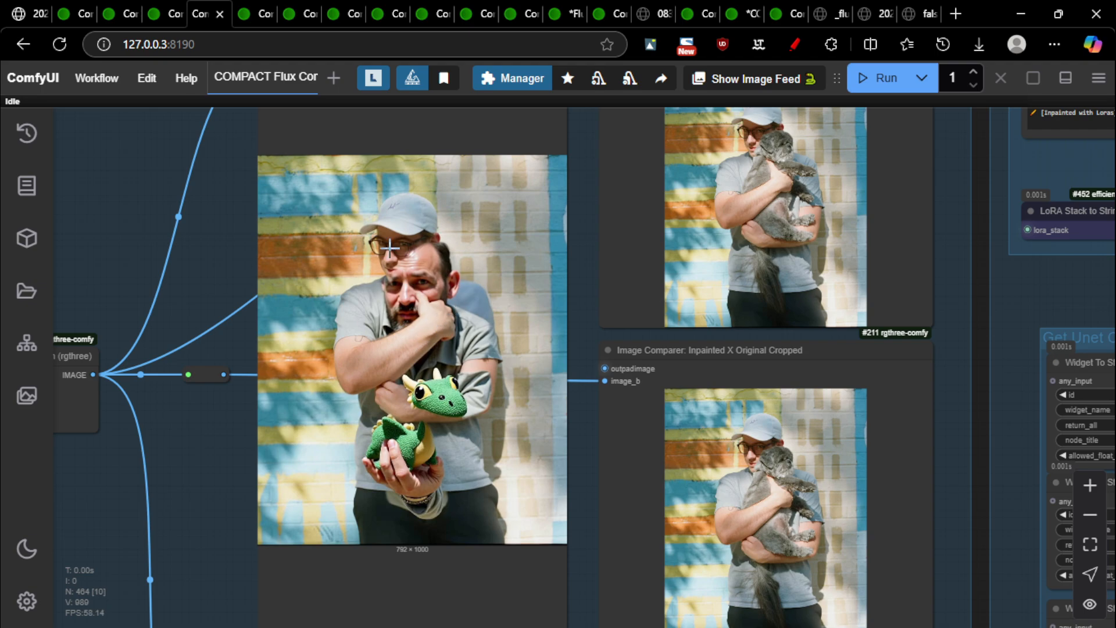
{"action": "scroll", "coordinate": [429, 280], "scroll_direction": "up", "scroll_amount": 3}
{"action": "scroll", "coordinate": [449, 335], "scroll_direction": "down", "scroll_amount": 2}
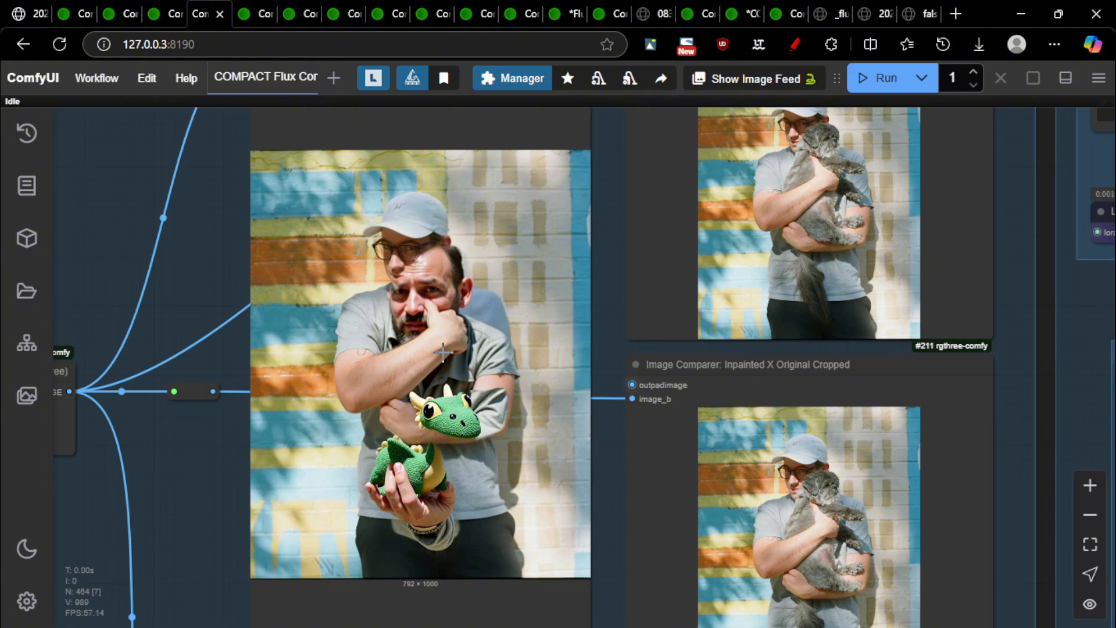
{"action": "scroll", "coordinate": [477, 375], "scroll_direction": "down", "scroll_amount": 5}
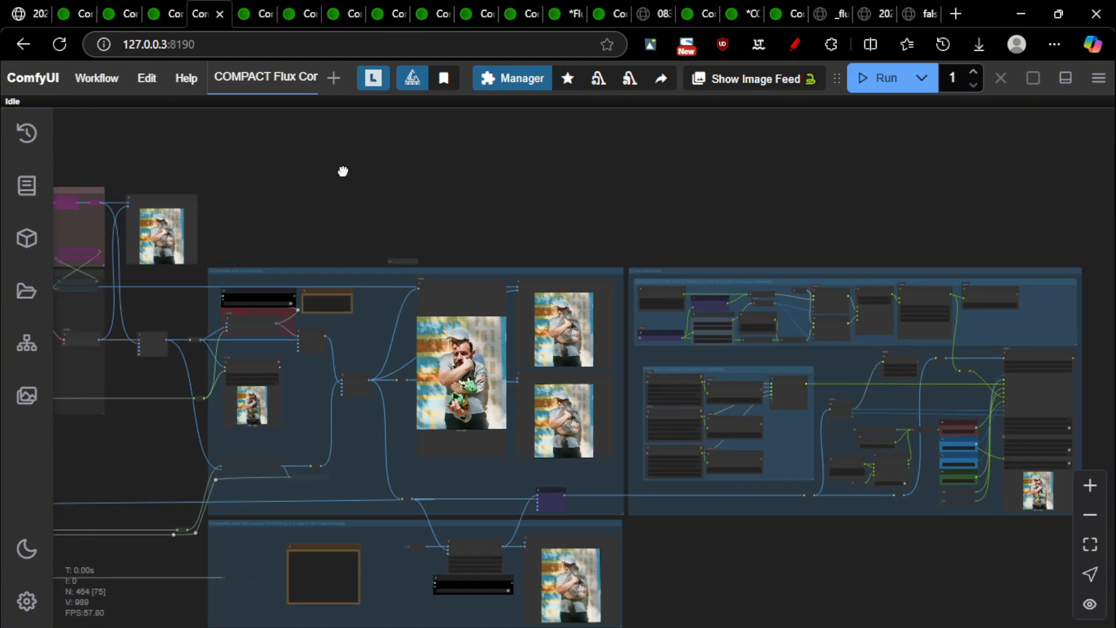
{"action": "scroll", "coordinate": [545, 284], "scroll_direction": "up", "scroll_amount": 10}
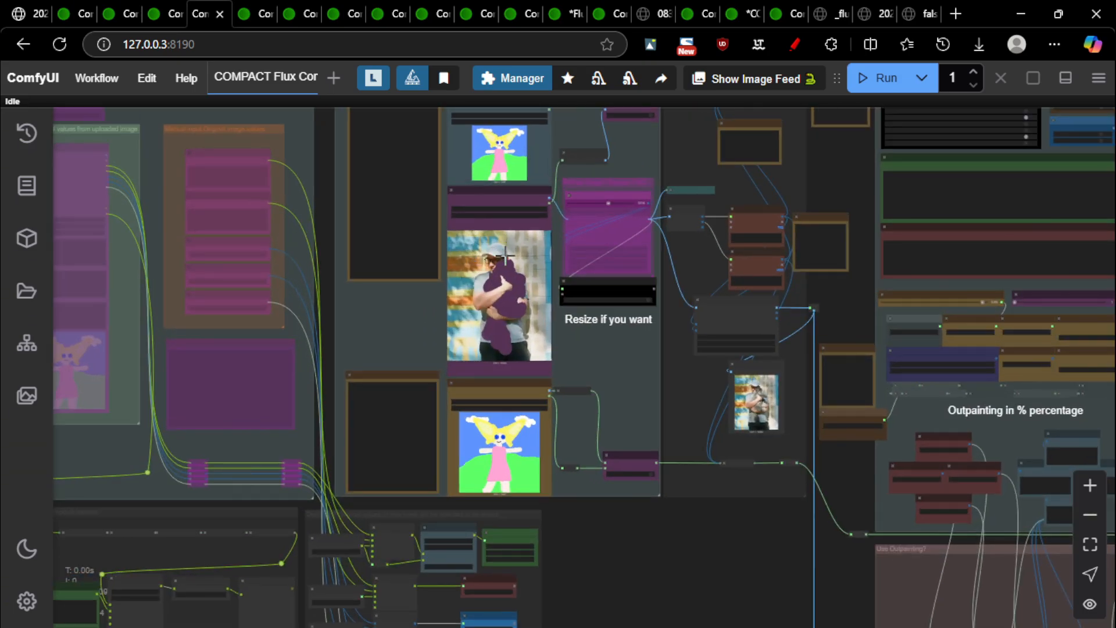
{"action": "scroll", "coordinate": [461, 347], "scroll_direction": "down", "scroll_amount": 8}
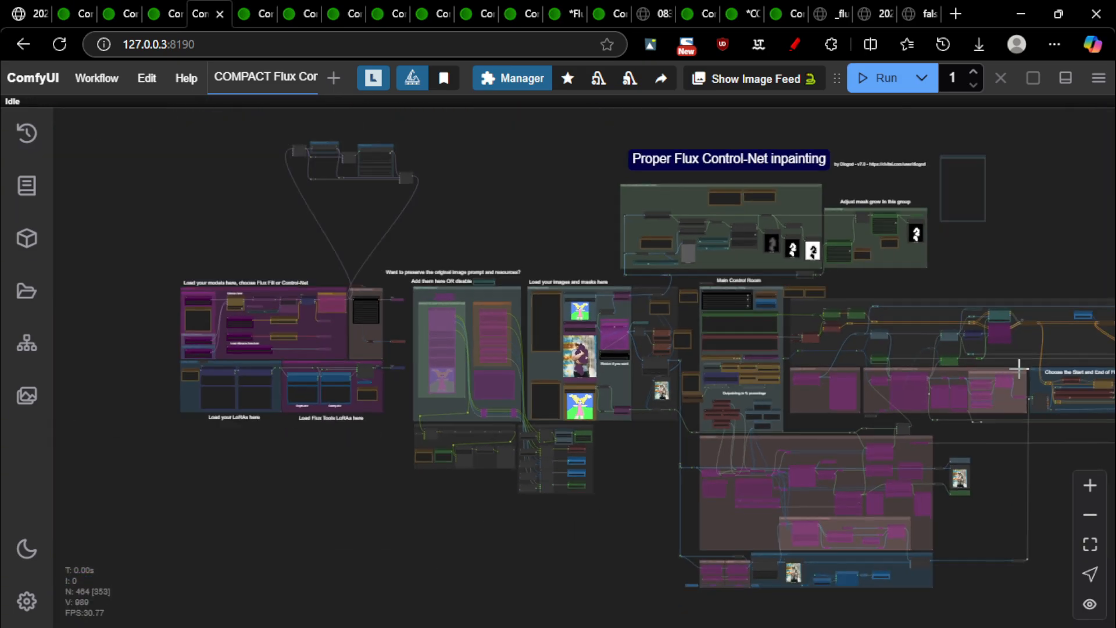
{"action": "left_click_drag", "start_coordinate": [1044, 236], "coordinate": [516, 196]}
{"action": "scroll", "coordinate": [416, 290], "scroll_direction": "up", "scroll_amount": 18}
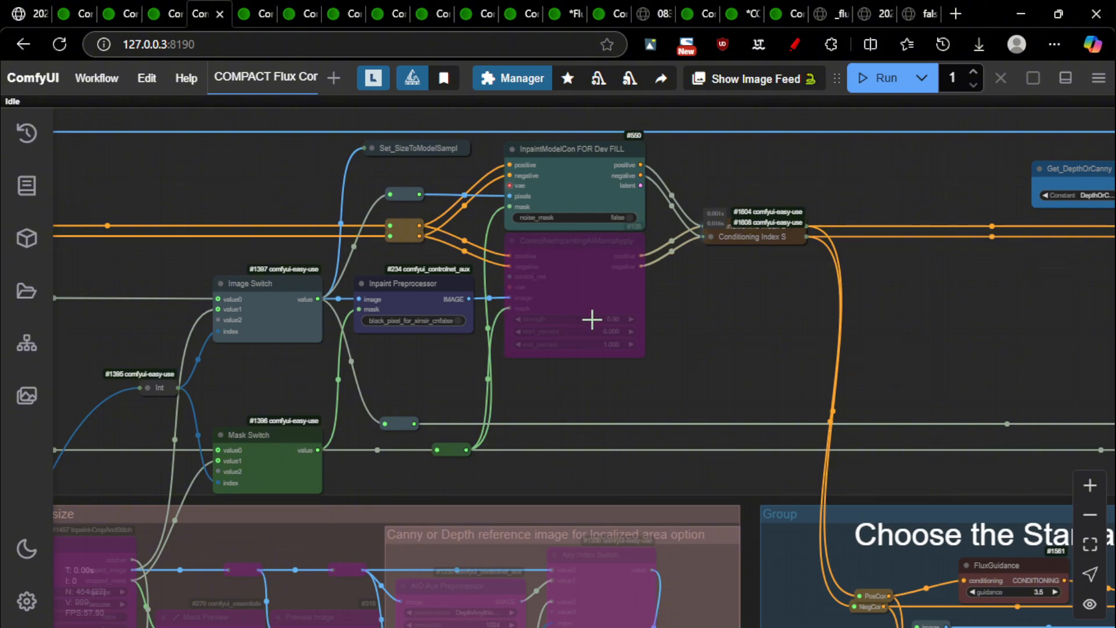
{"action": "scroll", "coordinate": [639, 304], "scroll_direction": "down", "scroll_amount": 4}
{"action": "scroll", "coordinate": [639, 304], "scroll_direction": "down", "scroll_amount": 3}
{"action": "left_click_drag", "start_coordinate": [750, 331], "coordinate": [486, 236]}
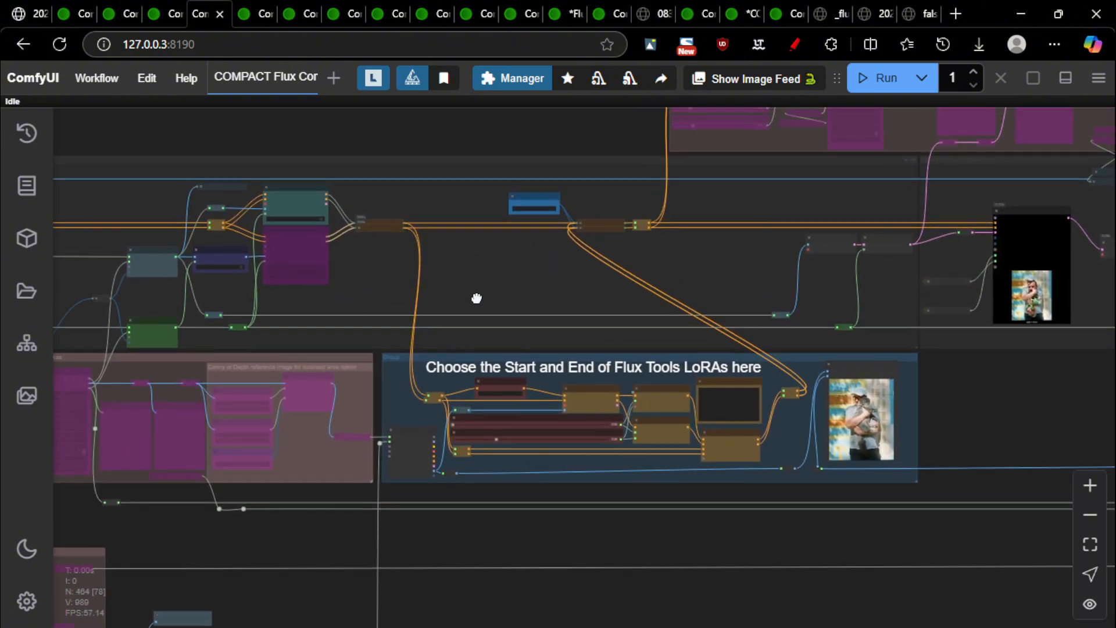
{"action": "left_click_drag", "start_coordinate": [476, 298], "coordinate": [1039, 368]}
{"action": "scroll", "coordinate": [424, 263], "scroll_direction": "up", "scroll_amount": 3}
{"action": "scroll", "coordinate": [139, 237], "scroll_direction": "up", "scroll_amount": 4}
{"action": "left_click_drag", "start_coordinate": [654, 189], "coordinate": [87, 169]}
{"action": "left_click_drag", "start_coordinate": [813, 171], "coordinate": [140, 166]}
{"action": "left_click_drag", "start_coordinate": [761, 165], "coordinate": [294, 173]}
{"action": "scroll", "coordinate": [294, 174], "scroll_direction": "down", "scroll_amount": 3}
{"action": "left_click_drag", "start_coordinate": [748, 265], "coordinate": [99, 239]}
{"action": "left_click_drag", "start_coordinate": [630, 220], "coordinate": [6, 174]}
{"action": "scroll", "coordinate": [640, 346], "scroll_direction": "up", "scroll_amount": 7}
{"action": "scroll", "coordinate": [611, 355], "scroll_direction": "down", "scroll_amount": 4}
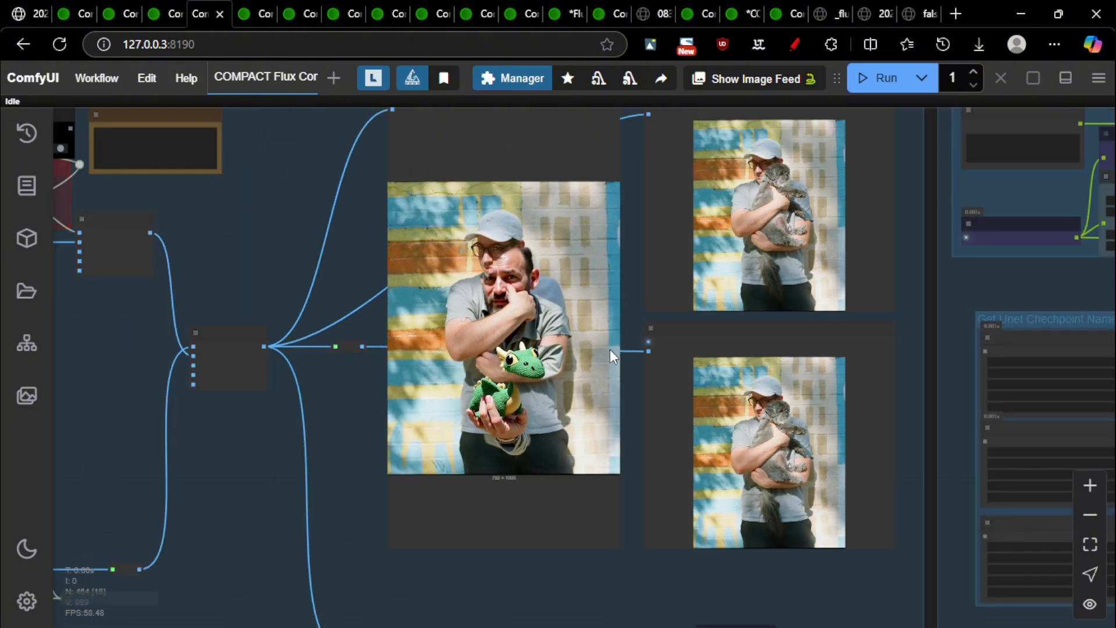
{"action": "left_click_drag", "start_coordinate": [582, 363], "coordinate": [493, 375]}
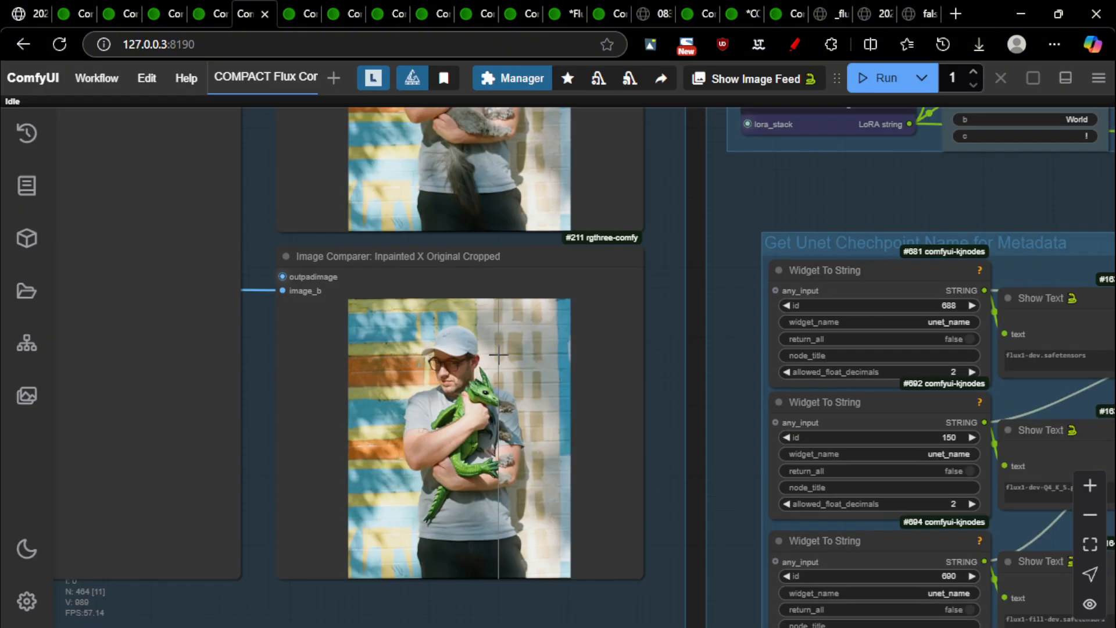
{"action": "scroll", "coordinate": [529, 488], "scroll_direction": "up", "scroll_amount": 3}
{"action": "scroll", "coordinate": [529, 488], "scroll_direction": "up", "scroll_amount": 3}
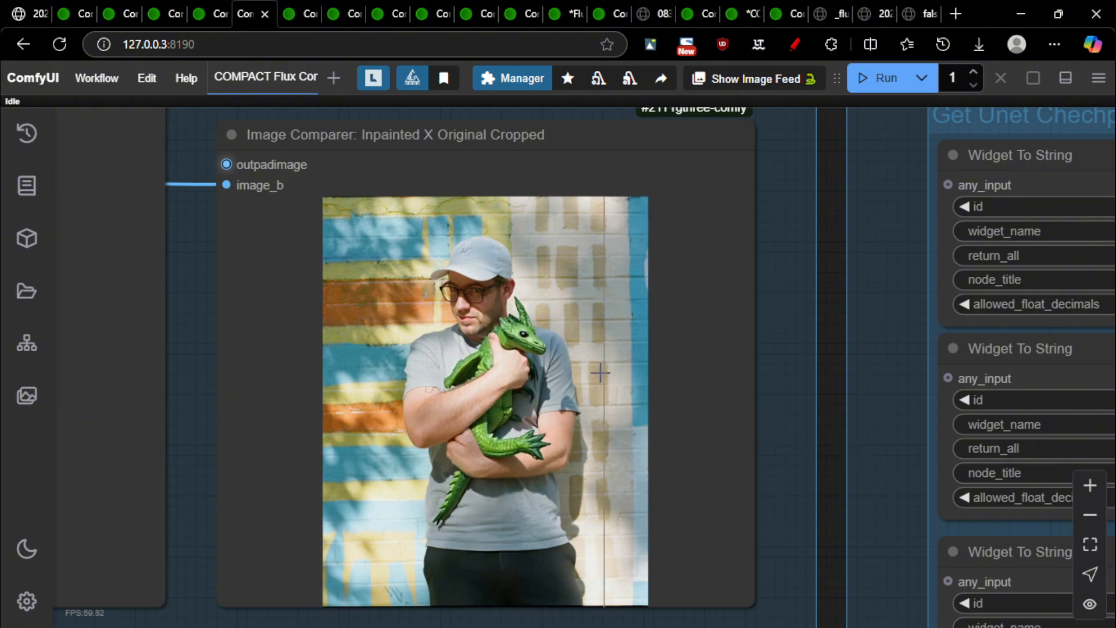
{"action": "scroll", "coordinate": [634, 419], "scroll_direction": "up", "scroll_amount": 2}
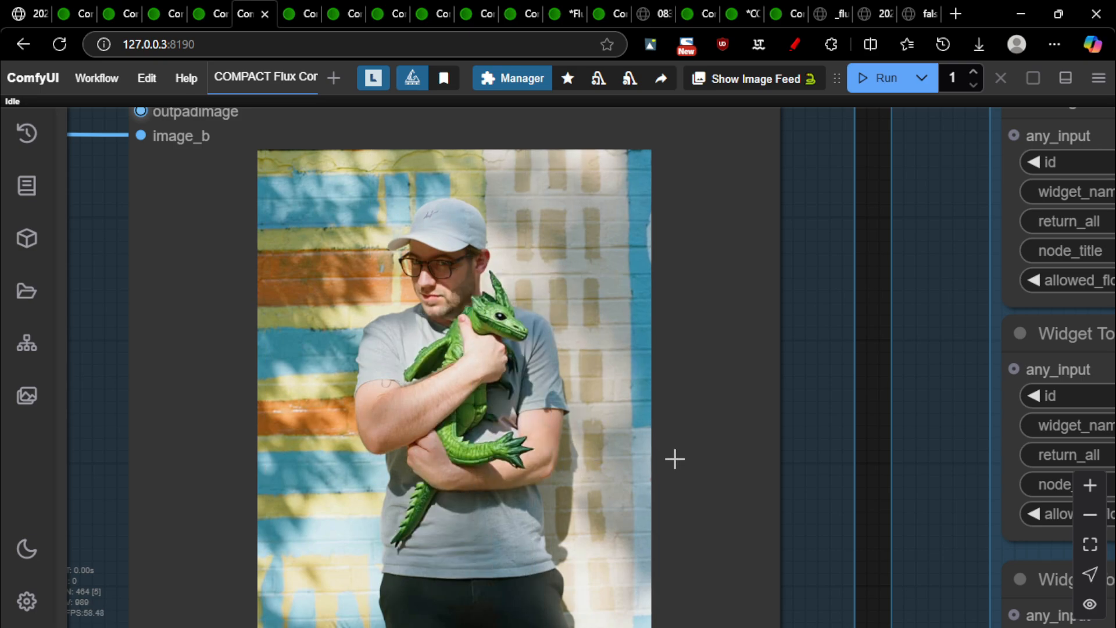
{"action": "key", "text": "ctrl+shift+Tab"}
{"action": "scroll", "coordinate": [564, 401], "scroll_direction": "up", "scroll_amount": 2}
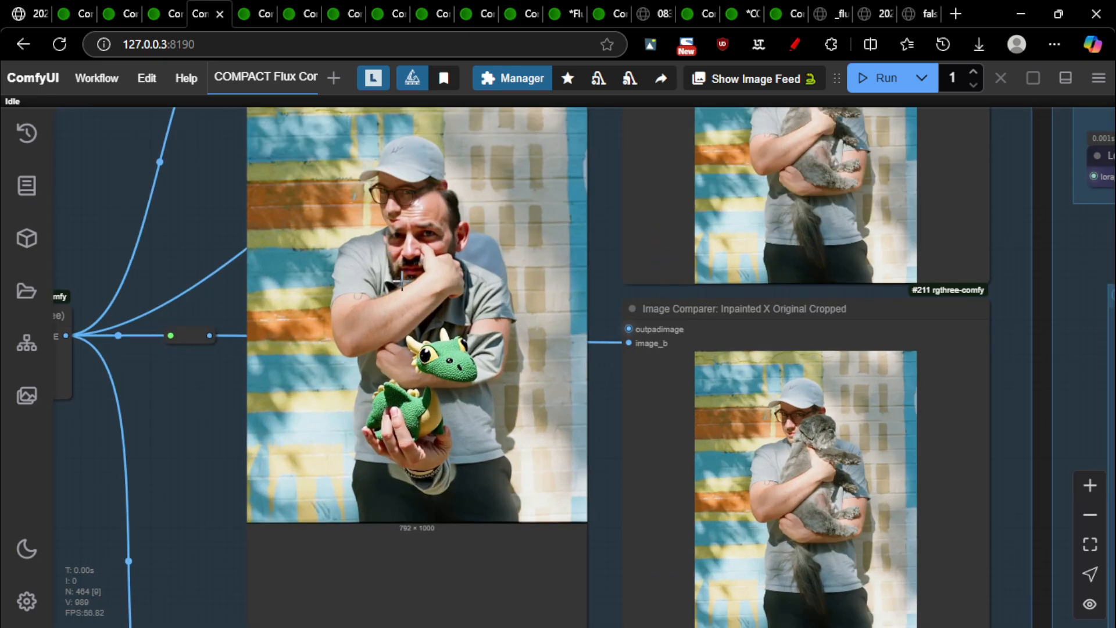
{"action": "key", "text": "ctrl+Tab"}
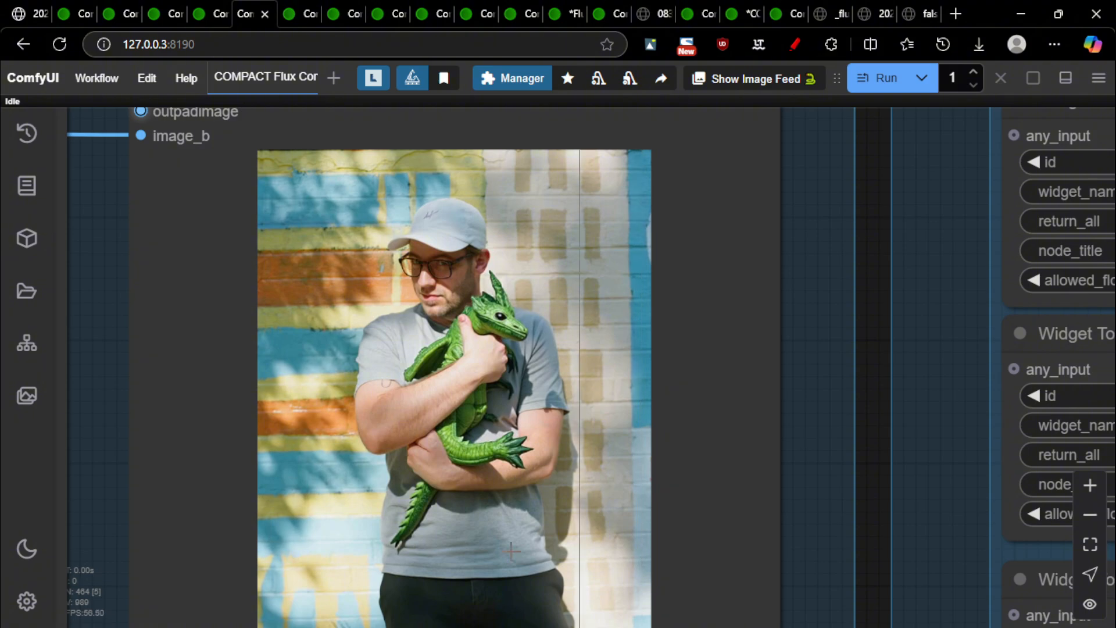
{"action": "scroll", "coordinate": [582, 433], "scroll_direction": "down", "scroll_amount": 2}
{"action": "scroll", "coordinate": [581, 433], "scroll_direction": "up", "scroll_amount": 2}
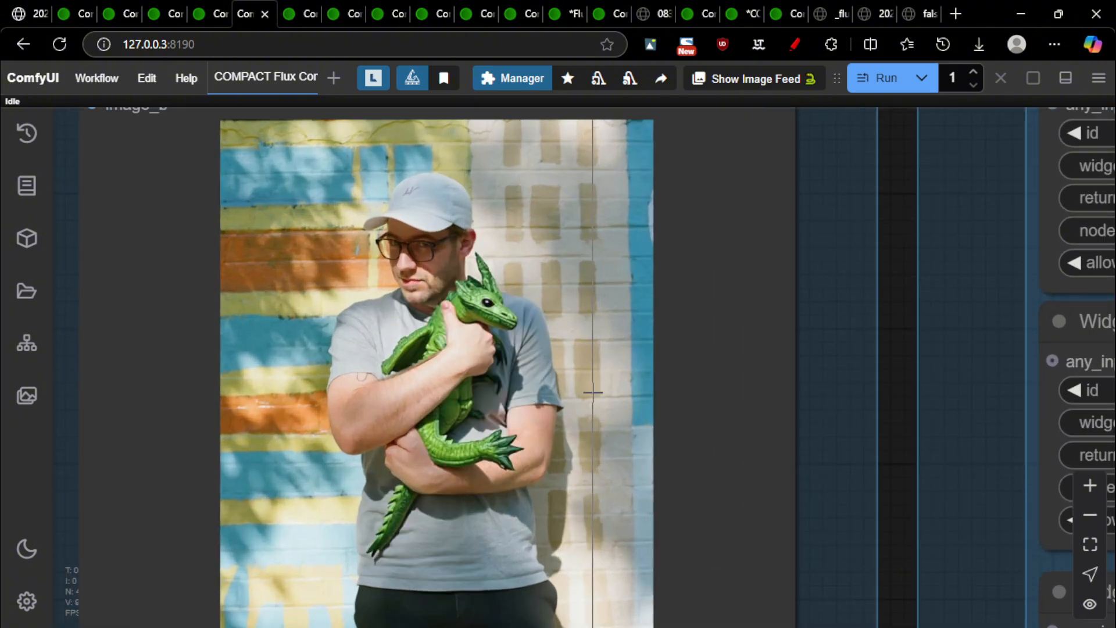
{"action": "scroll", "coordinate": [575, 349], "scroll_direction": "down", "scroll_amount": 2}
{"action": "scroll", "coordinate": [575, 348], "scroll_direction": "up", "scroll_amount": 2}
{"action": "scroll", "coordinate": [574, 341], "scroll_direction": "down", "scroll_amount": 2}
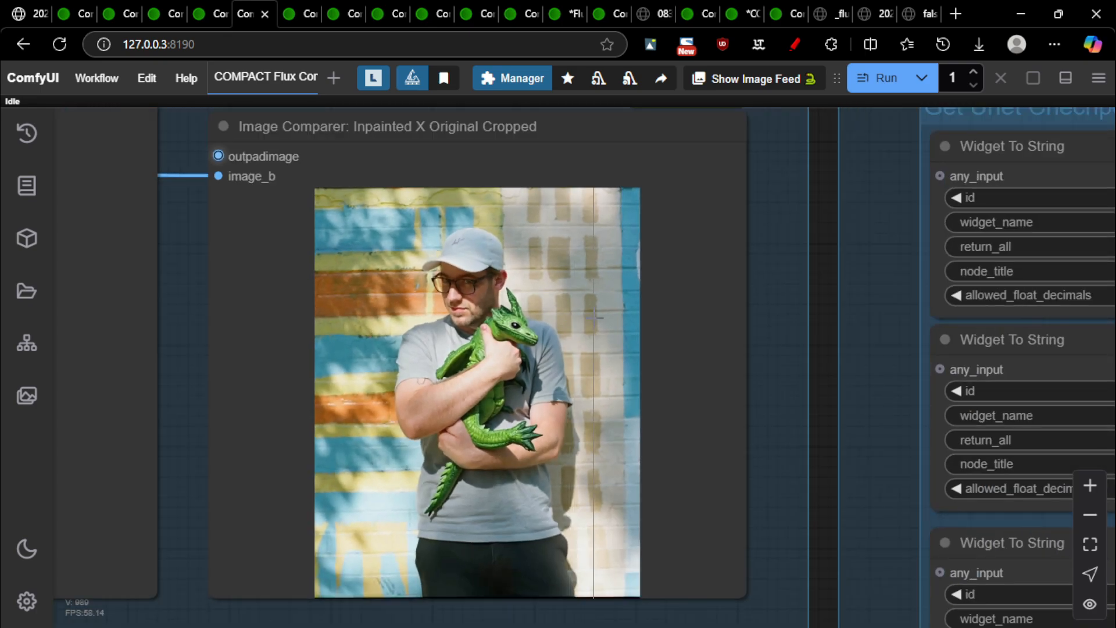
{"action": "scroll", "coordinate": [578, 337], "scroll_direction": "down", "scroll_amount": 4}
Pan across the decode nodes and zoom in on the canny edge map preview
{"action": "left_click_drag", "start_coordinate": [267, 542], "coordinate": [673, 492]}
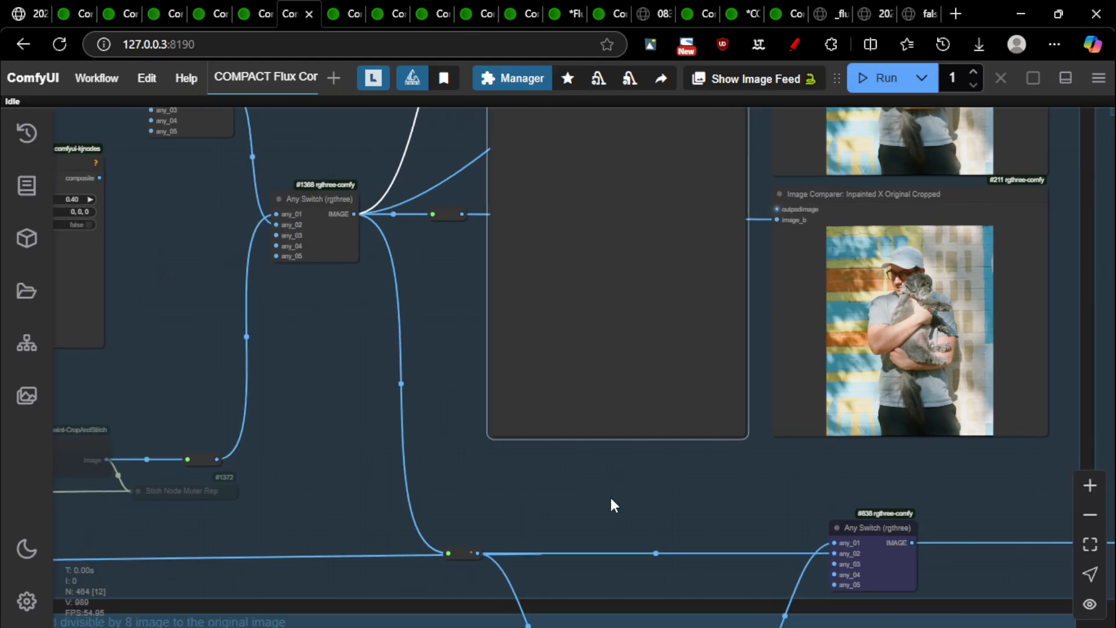
{"action": "left_click_drag", "start_coordinate": [494, 513], "coordinate": [905, 543]}
{"action": "left_click_drag", "start_coordinate": [146, 397], "coordinate": [673, 449]}
{"action": "left_click_drag", "start_coordinate": [396, 447], "coordinate": [917, 247]}
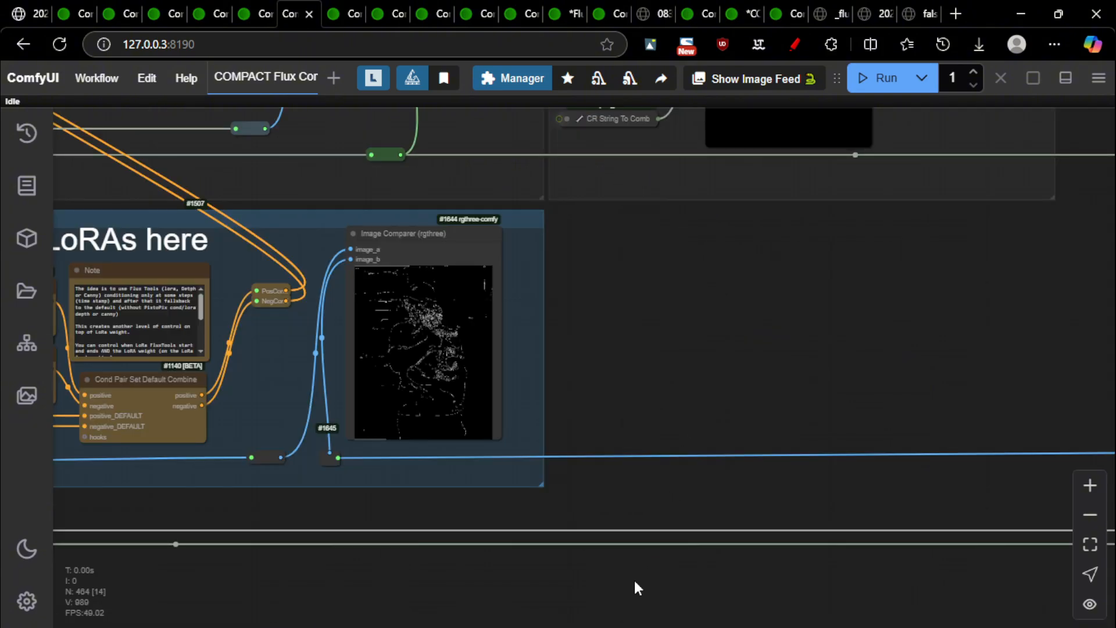
{"action": "scroll", "coordinate": [577, 375], "scroll_direction": "up", "scroll_amount": 7}
{"action": "left_click_drag", "start_coordinate": [577, 375], "coordinate": [758, 401]}
{"action": "scroll", "coordinate": [782, 319], "scroll_direction": "up", "scroll_amount": 3}
Pan back to the Inpainted X Original comparer and zoom to review the dragon result
{"action": "left_click_drag", "start_coordinate": [761, 349], "coordinate": [829, 319]}
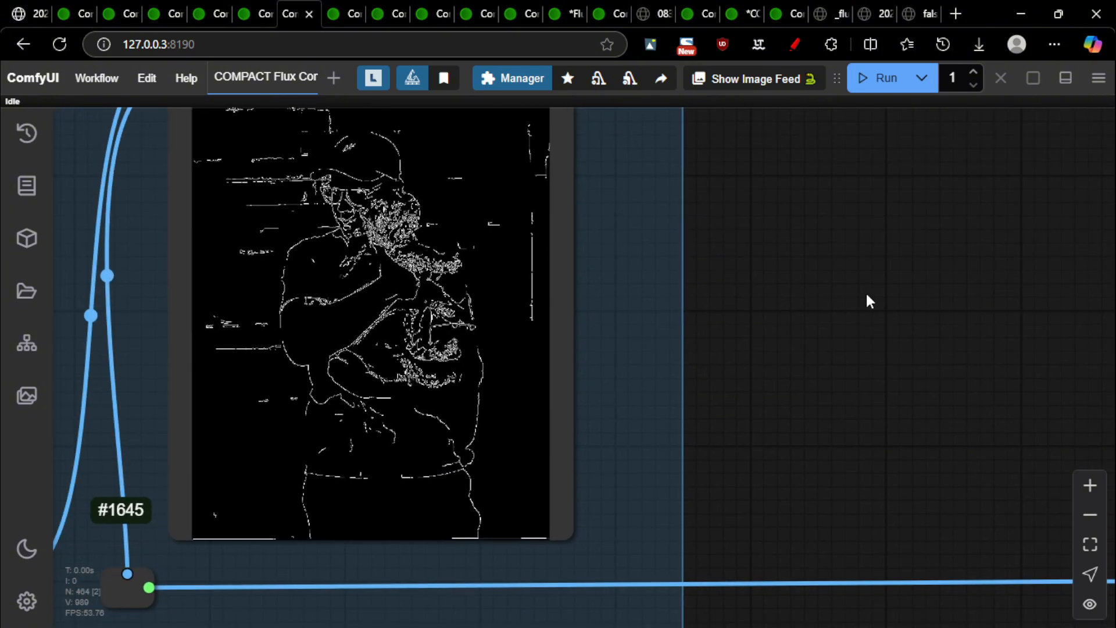
{"action": "left_click_drag", "start_coordinate": [865, 272], "coordinate": [796, 324]}
{"action": "scroll", "coordinate": [801, 321], "scroll_direction": "down", "scroll_amount": 13}
{"action": "left_click_drag", "start_coordinate": [1097, 276], "coordinate": [231, 421]}
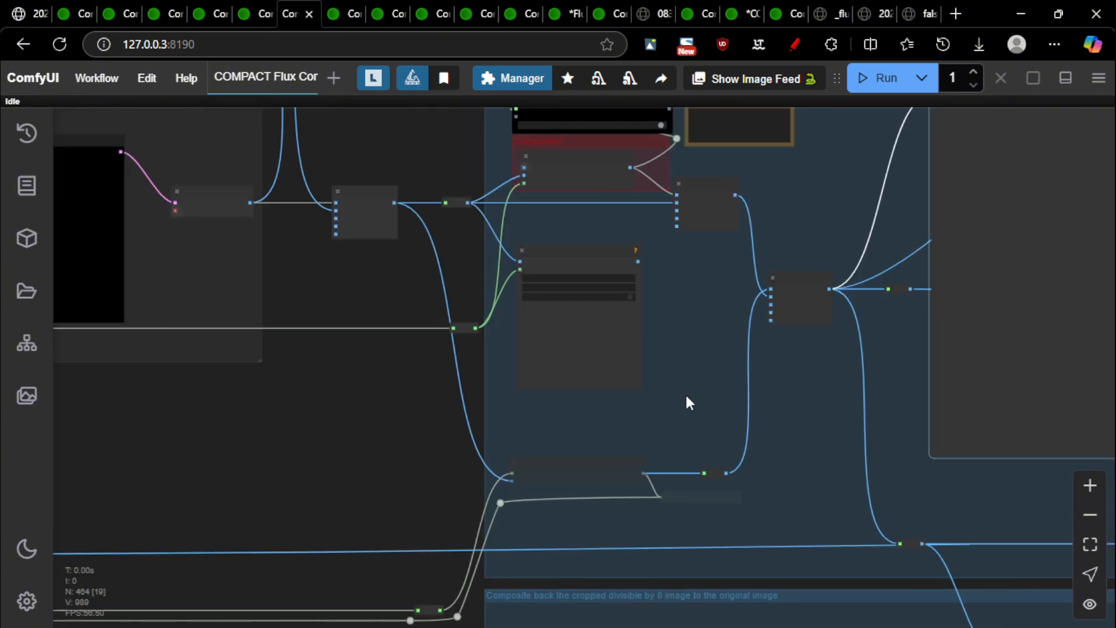
{"action": "left_click_drag", "start_coordinate": [798, 359], "coordinate": [99, 400]}
{"action": "scroll", "coordinate": [614, 523], "scroll_direction": "up", "scroll_amount": 12}
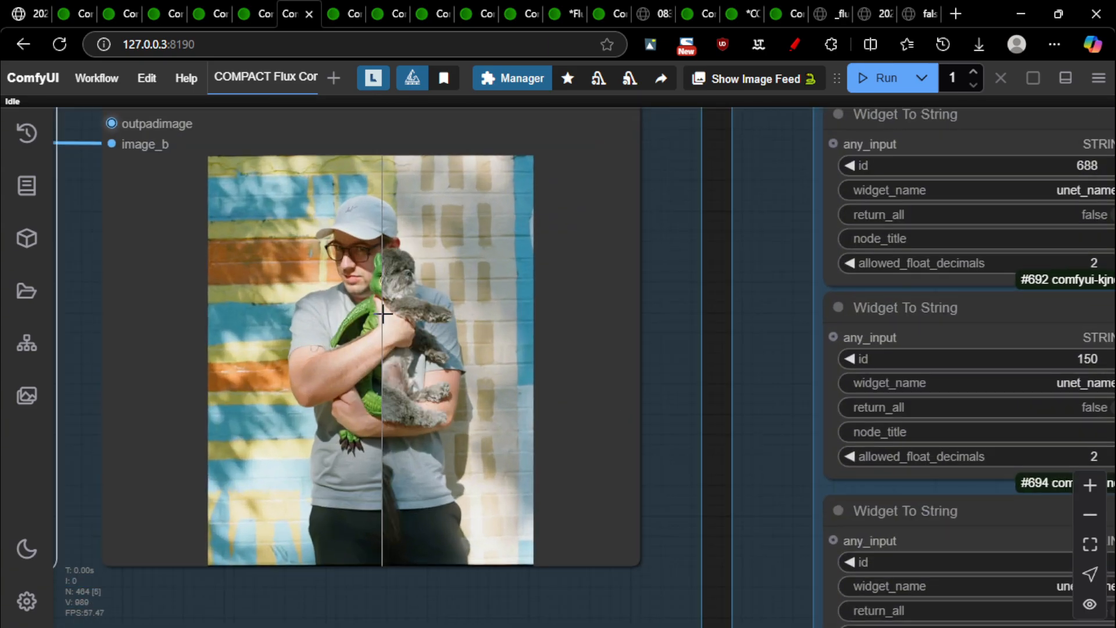
{"action": "scroll", "coordinate": [572, 369], "scroll_direction": "down", "scroll_amount": 3}
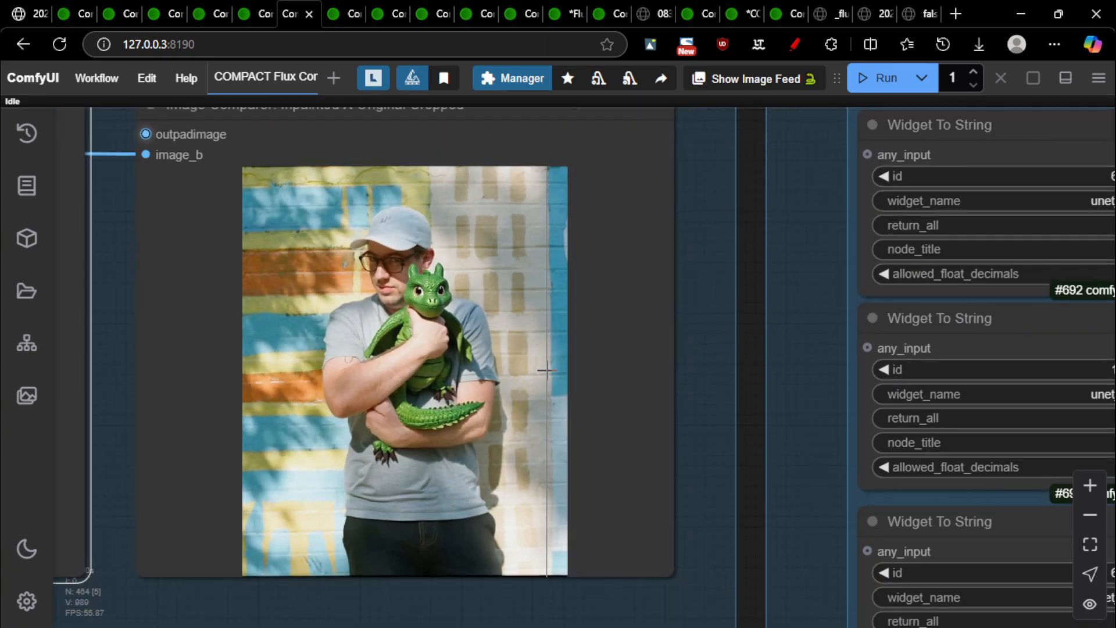
{"action": "scroll", "coordinate": [543, 368], "scroll_direction": "up", "scroll_amount": 2}
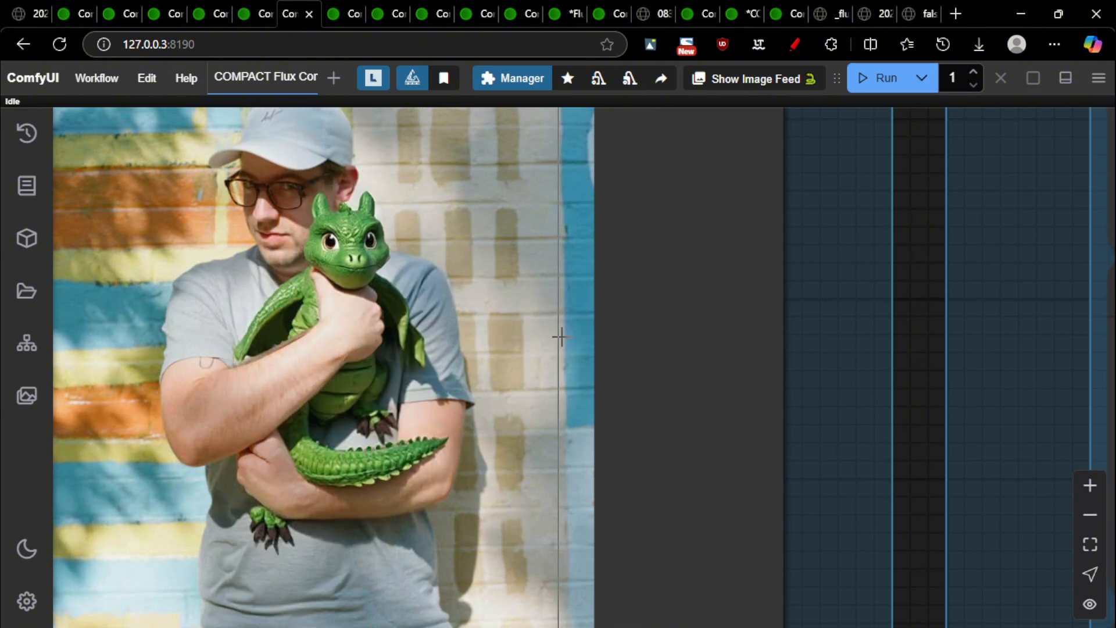
{"action": "scroll", "coordinate": [698, 421], "scroll_direction": "down", "scroll_amount": 2}
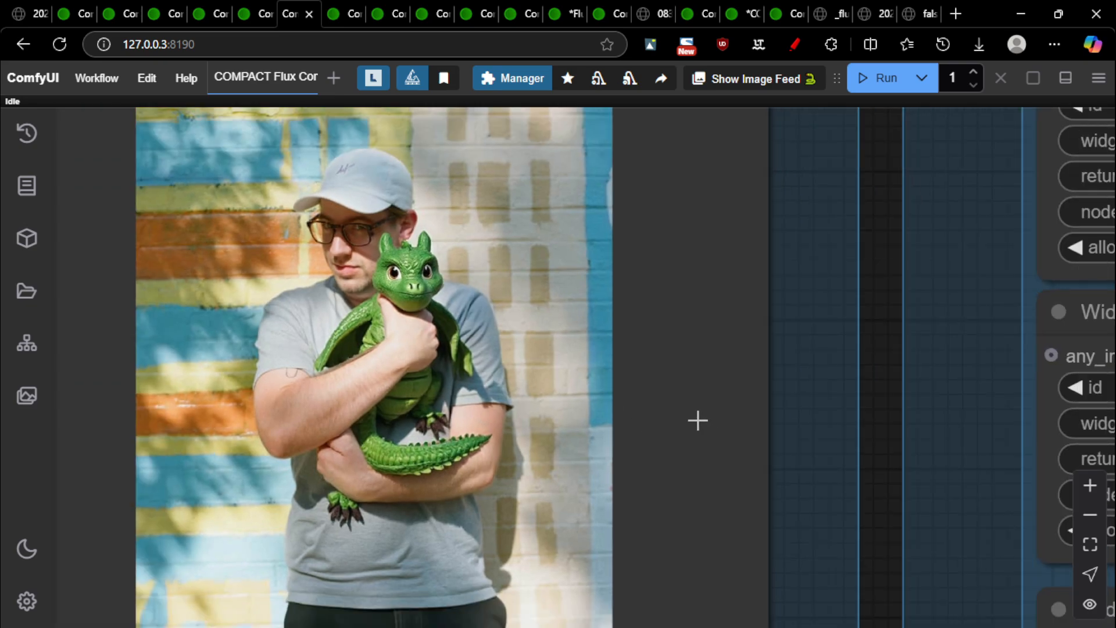
{"action": "scroll", "coordinate": [697, 420], "scroll_direction": "down", "scroll_amount": 3}
{"action": "scroll", "coordinate": [639, 465], "scroll_direction": "up", "scroll_amount": 4}
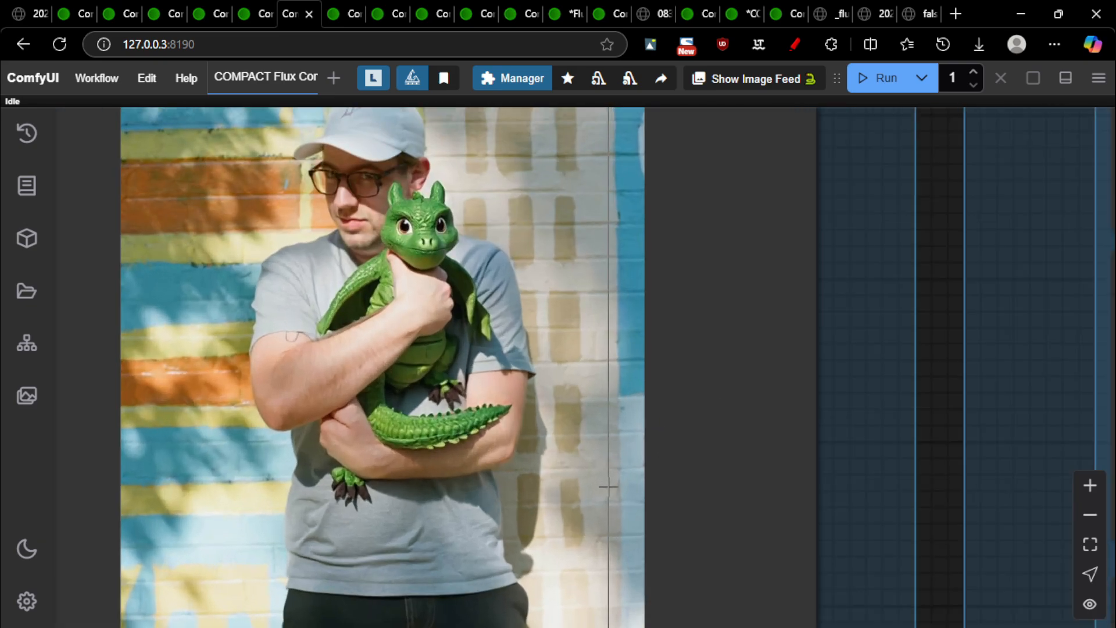
{"action": "scroll", "coordinate": [738, 445], "scroll_direction": "down", "scroll_amount": 3}
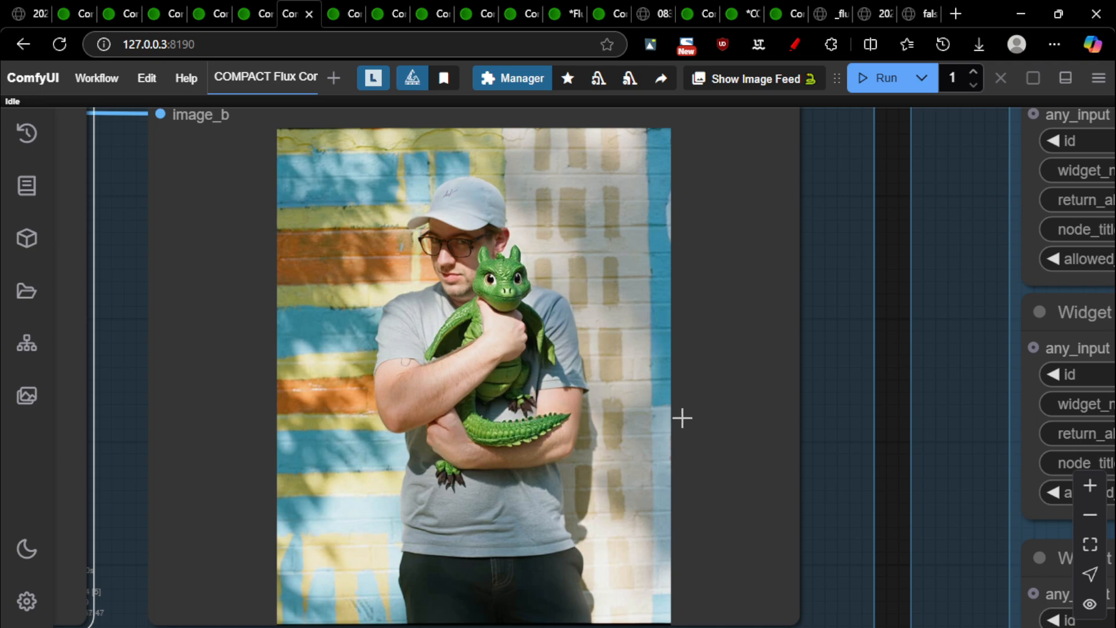
{"action": "scroll", "coordinate": [694, 424], "scroll_direction": "down", "scroll_amount": 3}
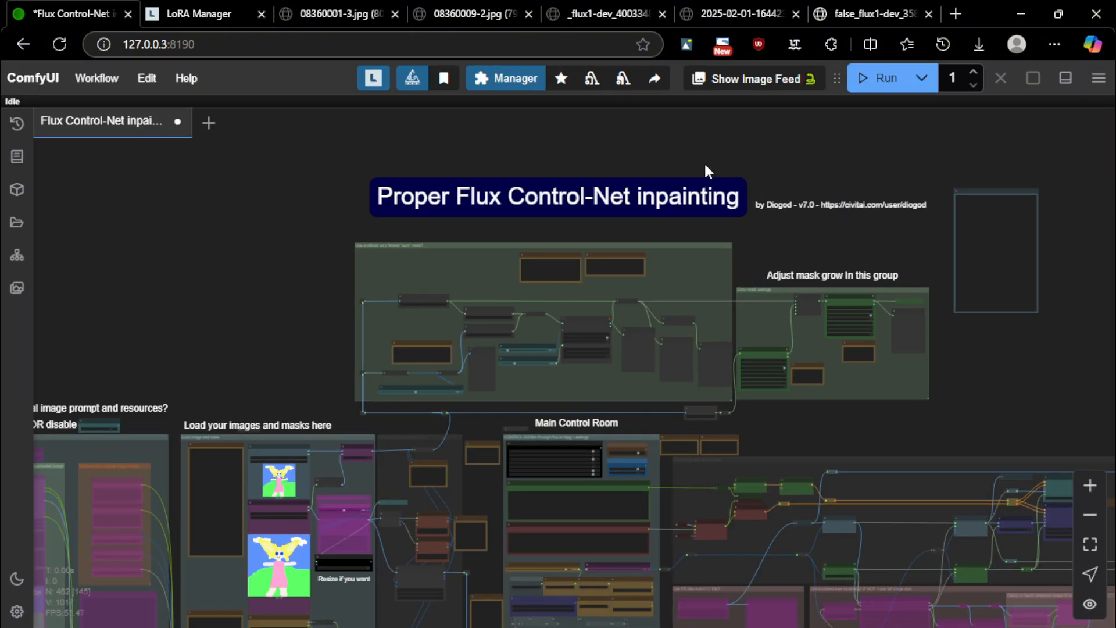
Pan past the model loaders and zoom in on Lora Stacker 1 and 2 in 'LoRas - Optional'
{"action": "scroll", "coordinate": [787, 204], "scroll_direction": "up", "scroll_amount": 3}
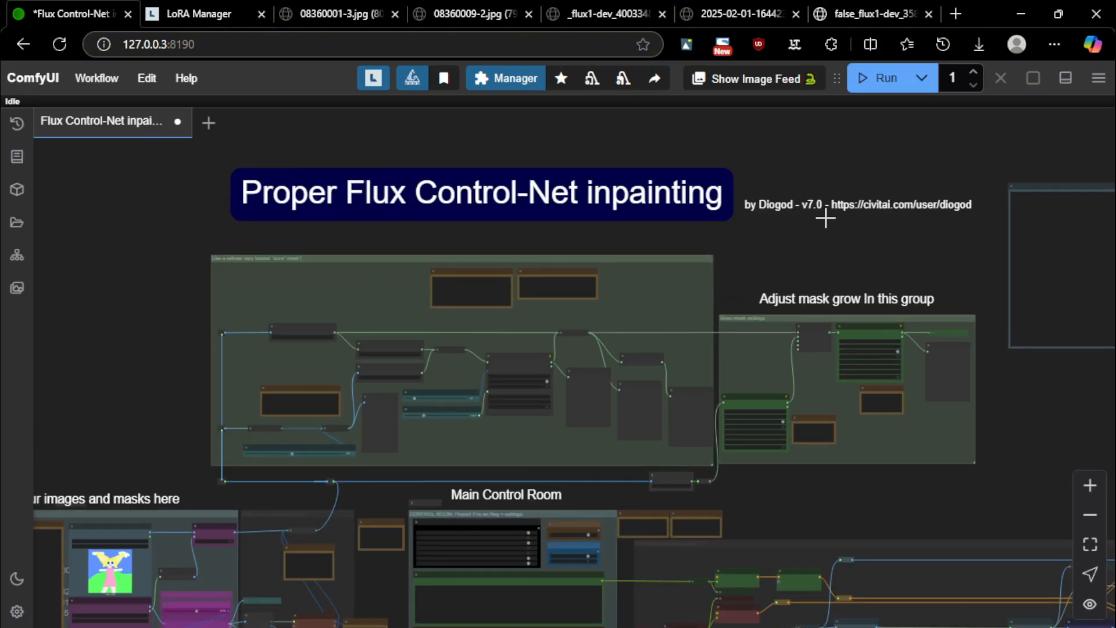
{"action": "left_click_drag", "start_coordinate": [136, 405], "coordinate": [239, 209]}
{"action": "scroll", "coordinate": [238, 211], "scroll_direction": "down", "scroll_amount": 3}
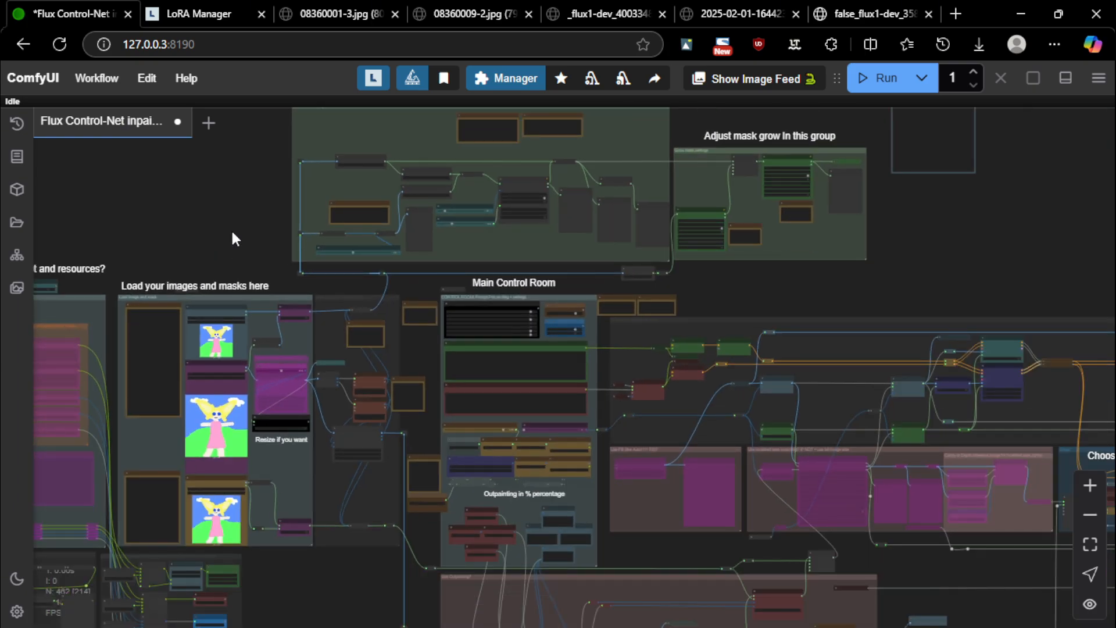
{"action": "left_click_drag", "start_coordinate": [204, 253], "coordinate": [741, 147]}
{"action": "left_click_drag", "start_coordinate": [263, 487], "coordinate": [593, 477]}
{"action": "scroll", "coordinate": [548, 399], "scroll_direction": "up", "scroll_amount": 8}
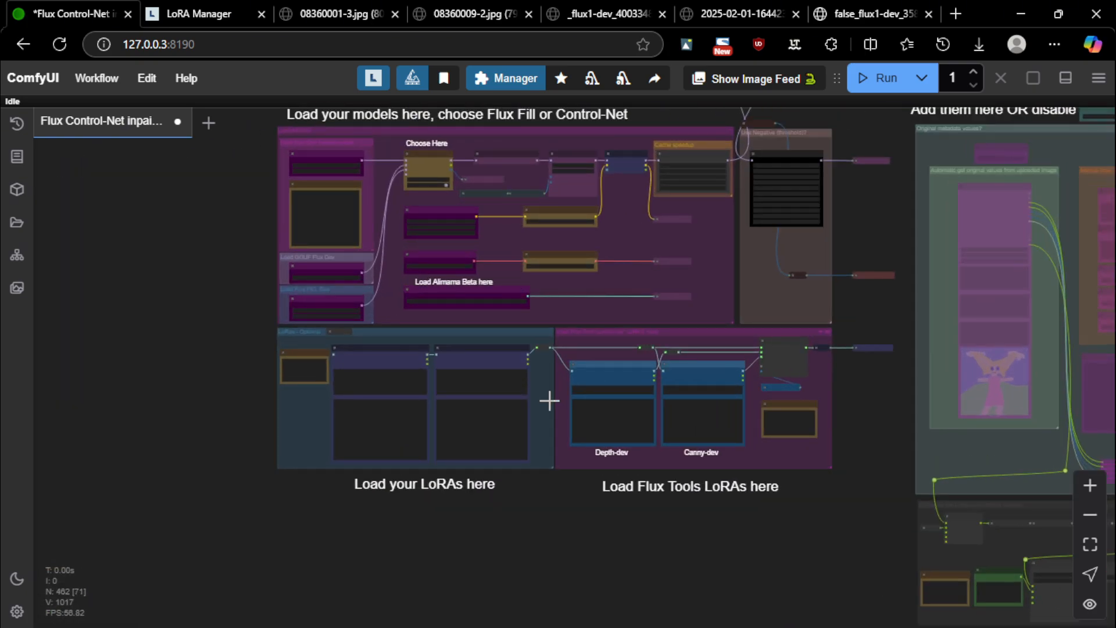
{"action": "scroll", "coordinate": [588, 538], "scroll_direction": "up", "scroll_amount": 3}
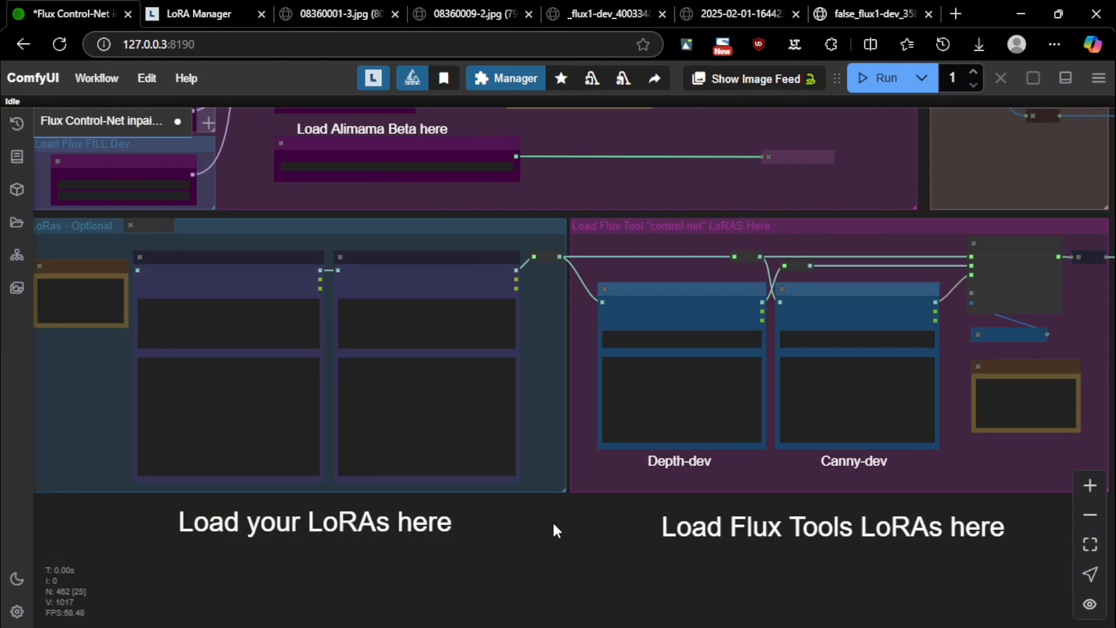
{"action": "left_click_drag", "start_coordinate": [553, 526], "coordinate": [711, 521]}
{"action": "scroll", "coordinate": [242, 199], "scroll_direction": "up", "scroll_amount": 5}
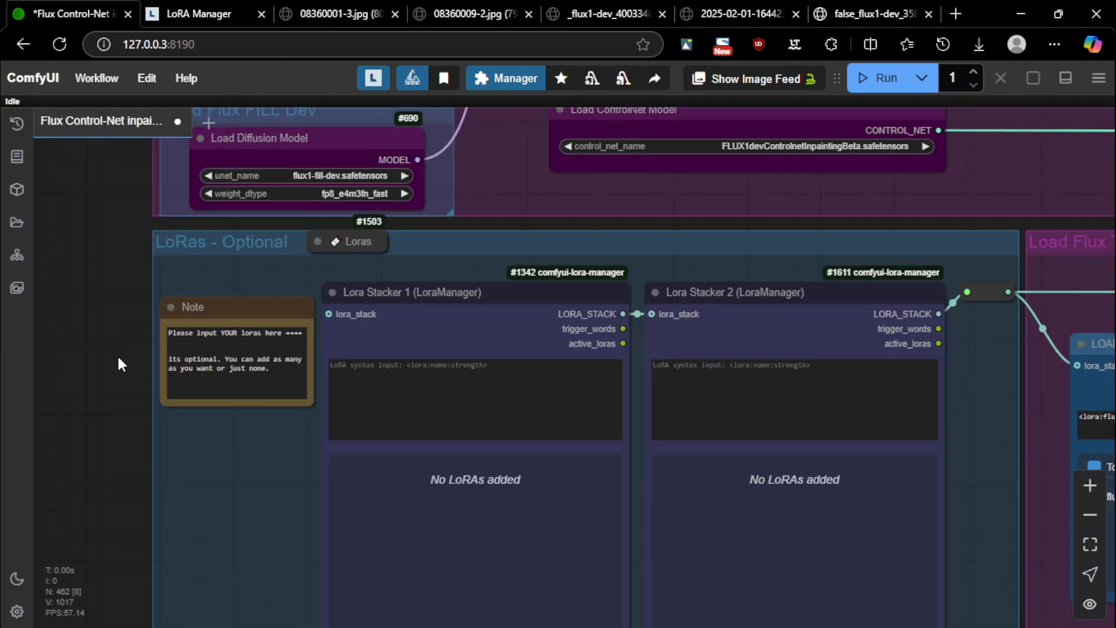
{"action": "left_click_drag", "start_coordinate": [107, 401], "coordinate": [98, 332]}
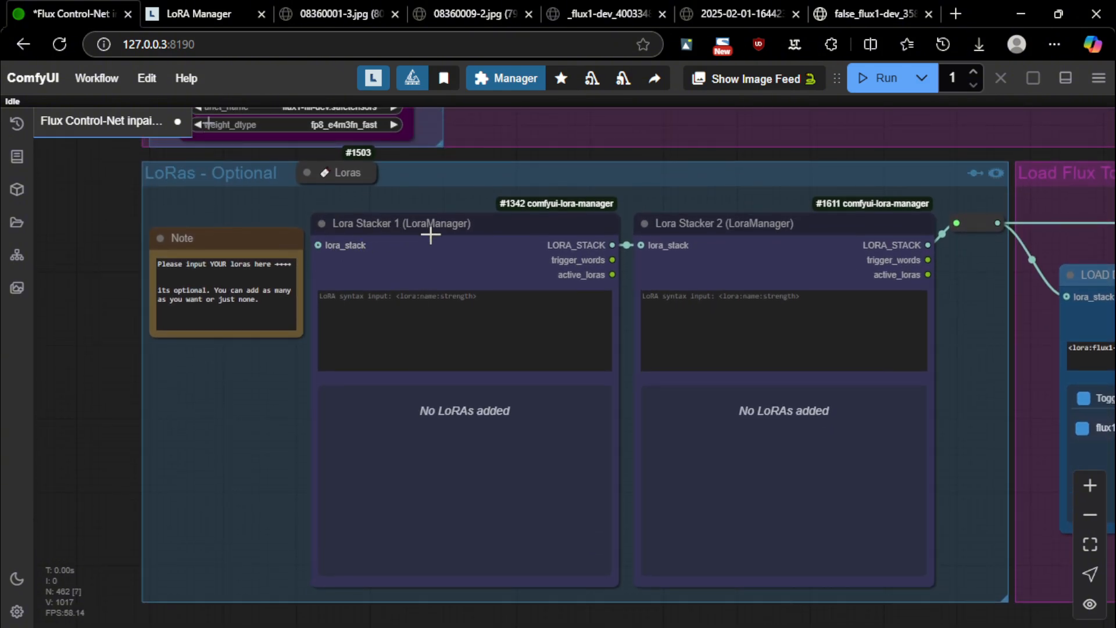
{"action": "scroll", "coordinate": [440, 235], "scroll_direction": "up", "scroll_amount": 3}
{"action": "scroll", "coordinate": [430, 227], "scroll_direction": "down", "scroll_amount": 4}
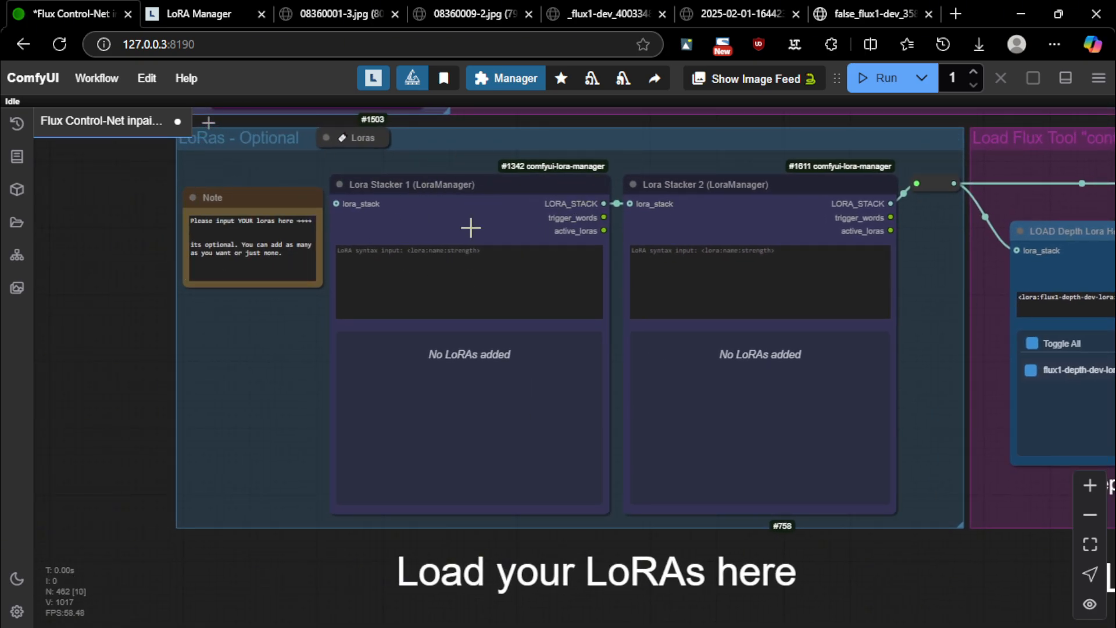
Paste the v1-000007 LoRA syntax from LoRA Manager into the first stacker at strength 1.25
{"action": "left_click", "coordinate": [478, 261]}
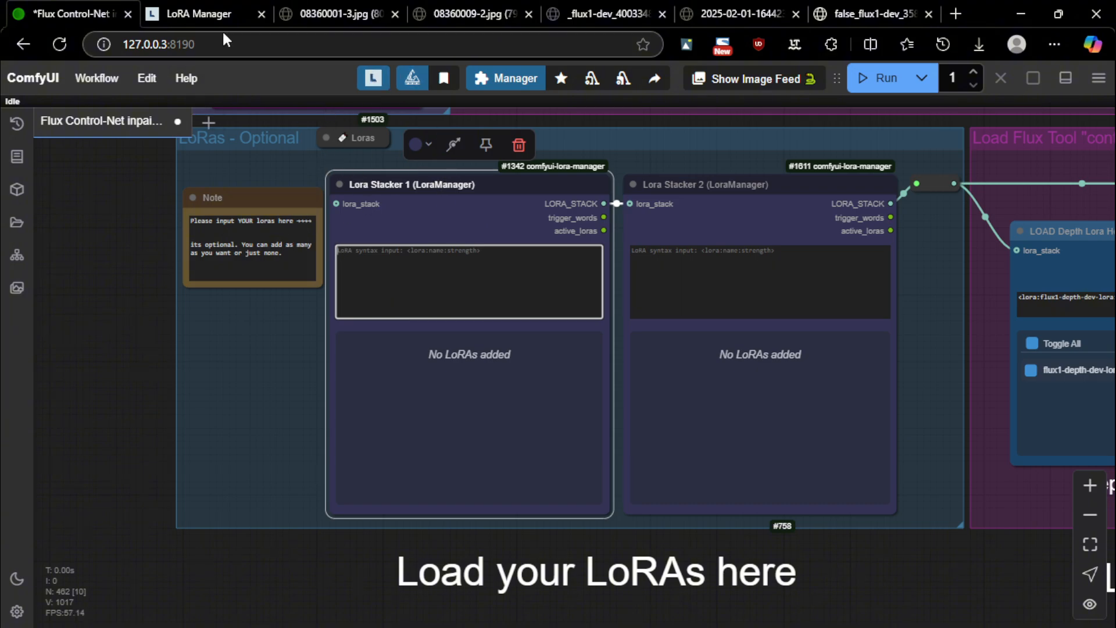
{"action": "left_click", "coordinate": [211, 12]}
{"action": "scroll", "coordinate": [454, 217], "scroll_direction": "down", "scroll_amount": 5}
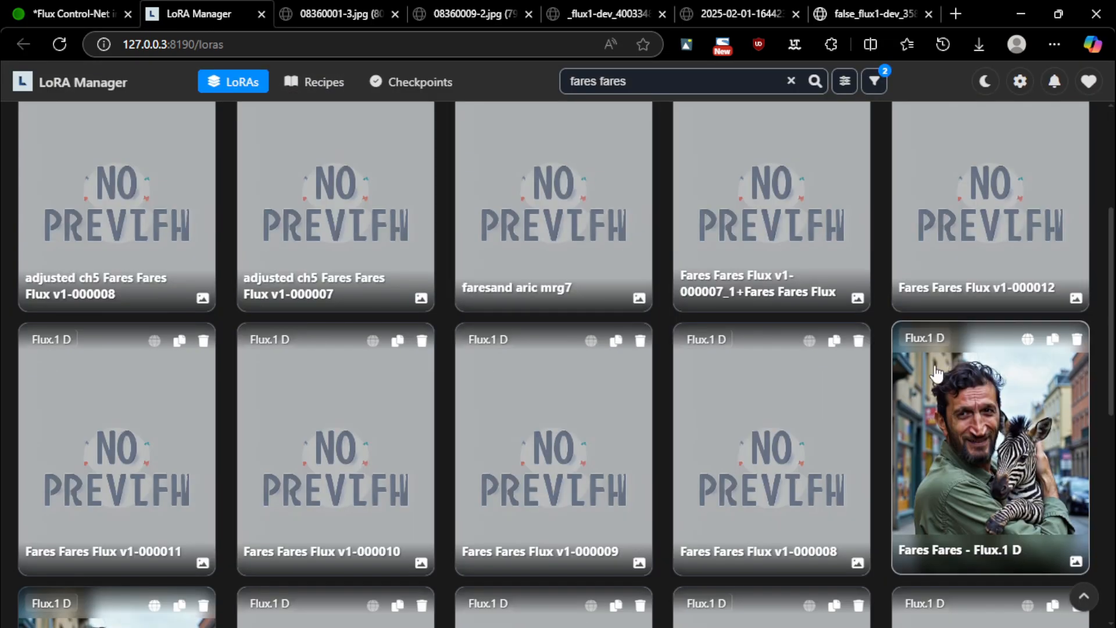
{"action": "scroll", "coordinate": [953, 378], "scroll_direction": "down", "scroll_amount": 2}
{"action": "scroll", "coordinate": [701, 320], "scroll_direction": "up", "scroll_amount": 1}
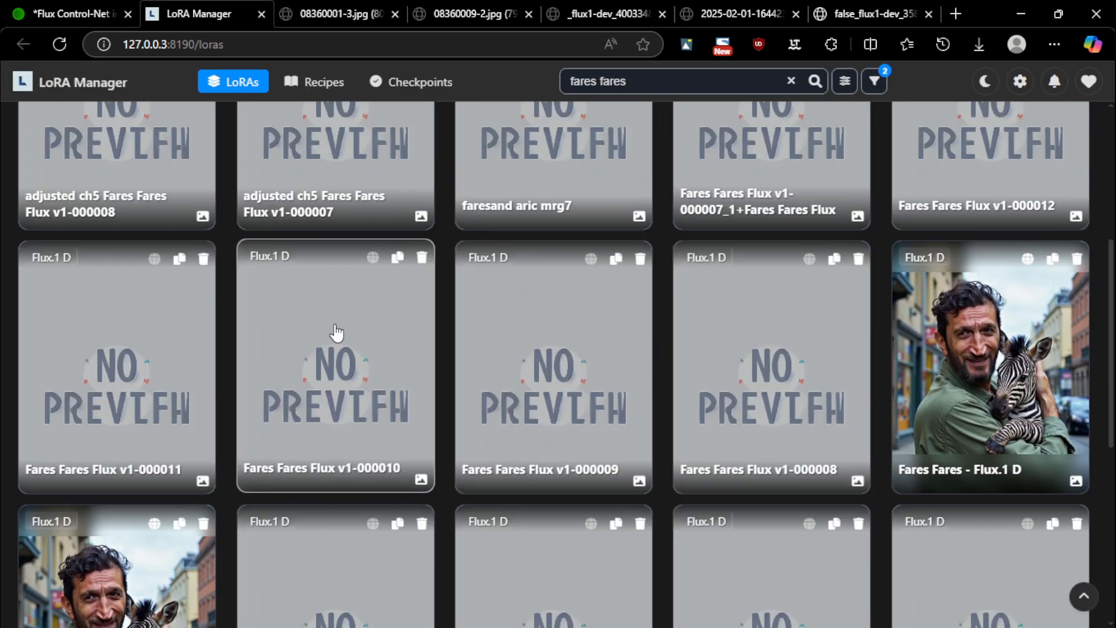
{"action": "left_click", "coordinate": [1051, 259]}
{"action": "left_click", "coordinate": [68, 13]}
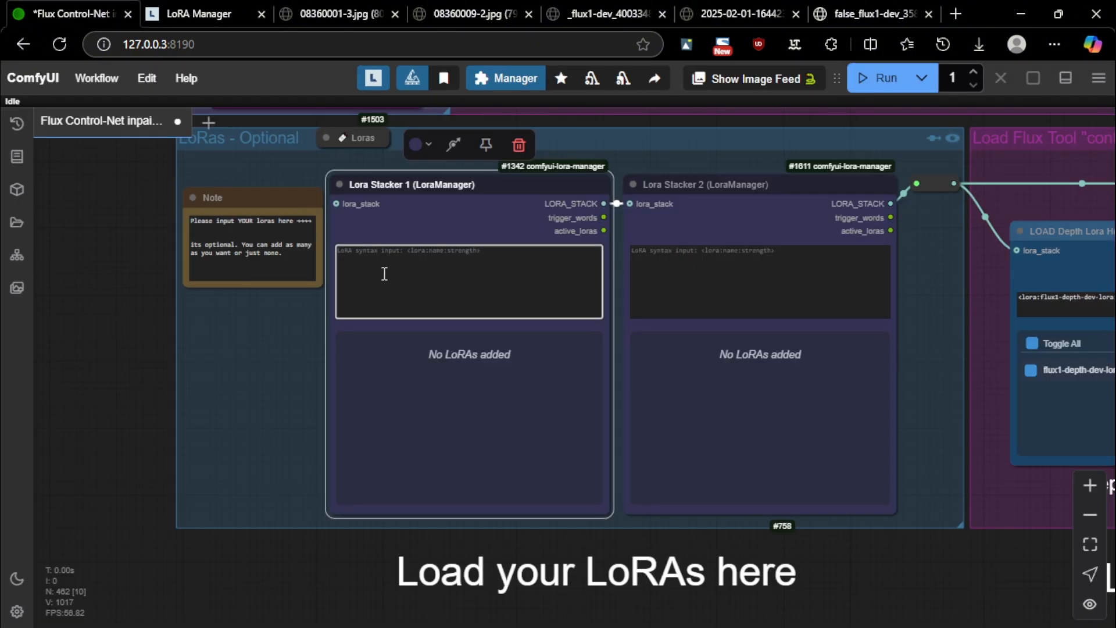
{"action": "key", "text": "ctrl+v"}
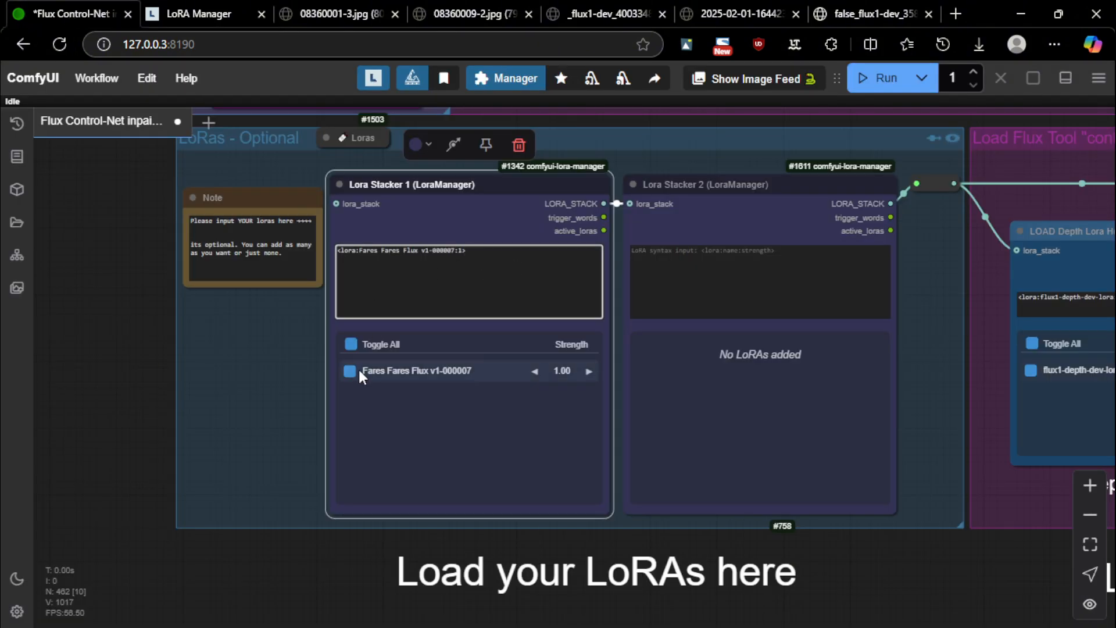
{"action": "left_click", "coordinate": [589, 371]}
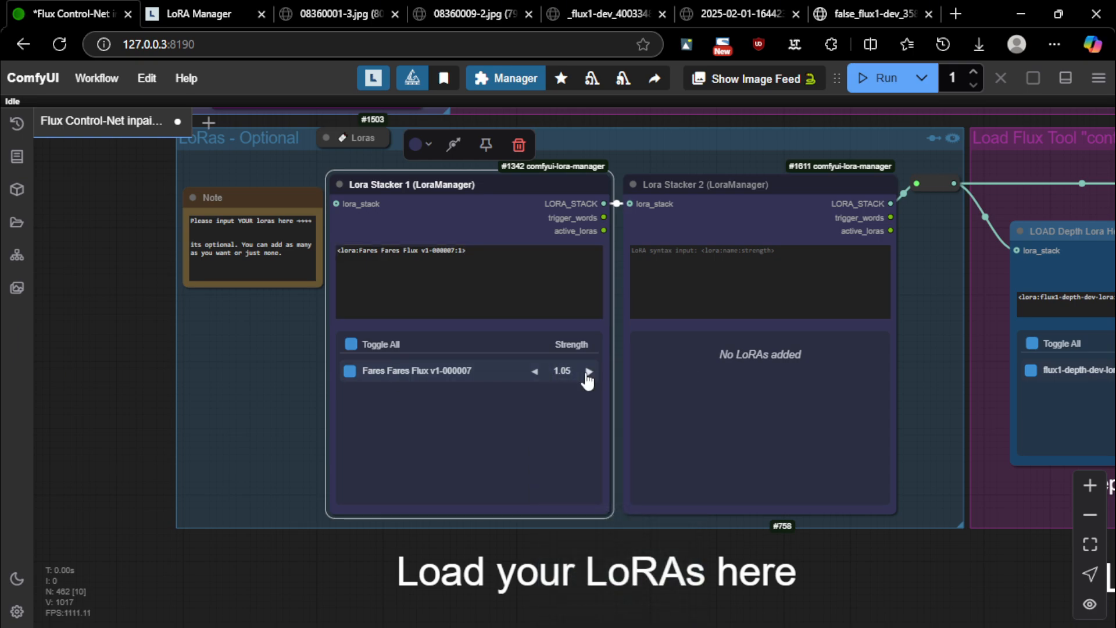
{"action": "left_click", "coordinate": [589, 372]}
{"action": "left_click", "coordinate": [588, 372]}
{"action": "left_click", "coordinate": [589, 373]}
{"action": "left_click", "coordinate": [589, 373]}
Paste the LoRA syntax into the second stacker, then delete it so no LoRA remains
{"action": "left_click", "coordinate": [783, 281]}
{"action": "key", "text": "ctrl+v"}
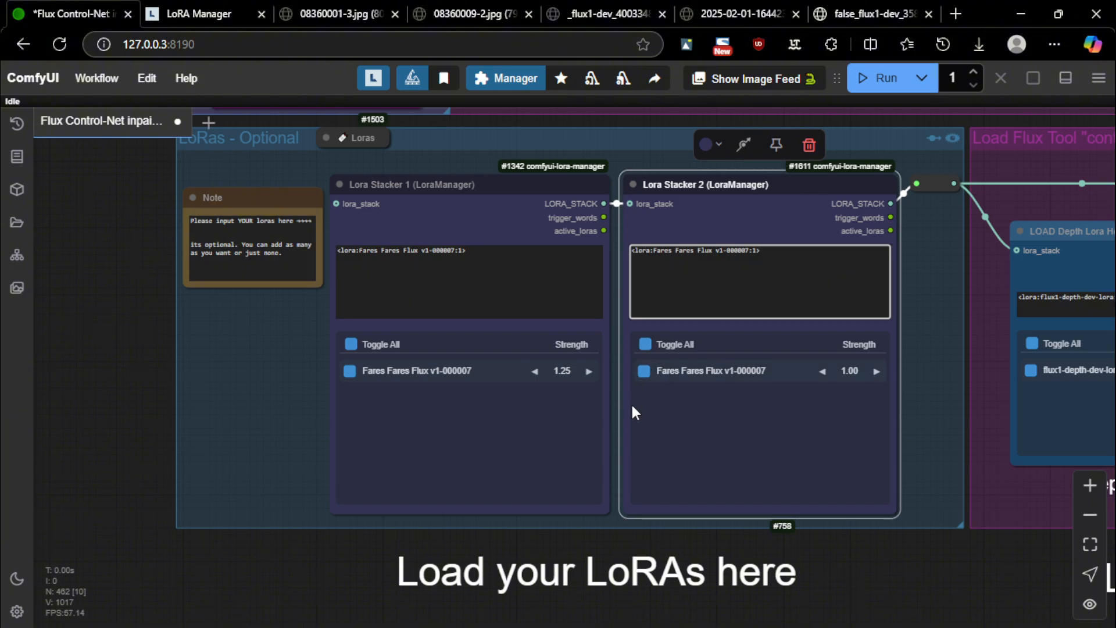
{"action": "left_click_drag", "start_coordinate": [789, 252], "coordinate": [598, 251]}
{"action": "left_click", "coordinate": [808, 261]}
{"action": "left_click_drag", "start_coordinate": [841, 264], "coordinate": [312, 255]}
{"action": "key", "text": "BackSpace"}
{"action": "key", "text": "BackSpace"}
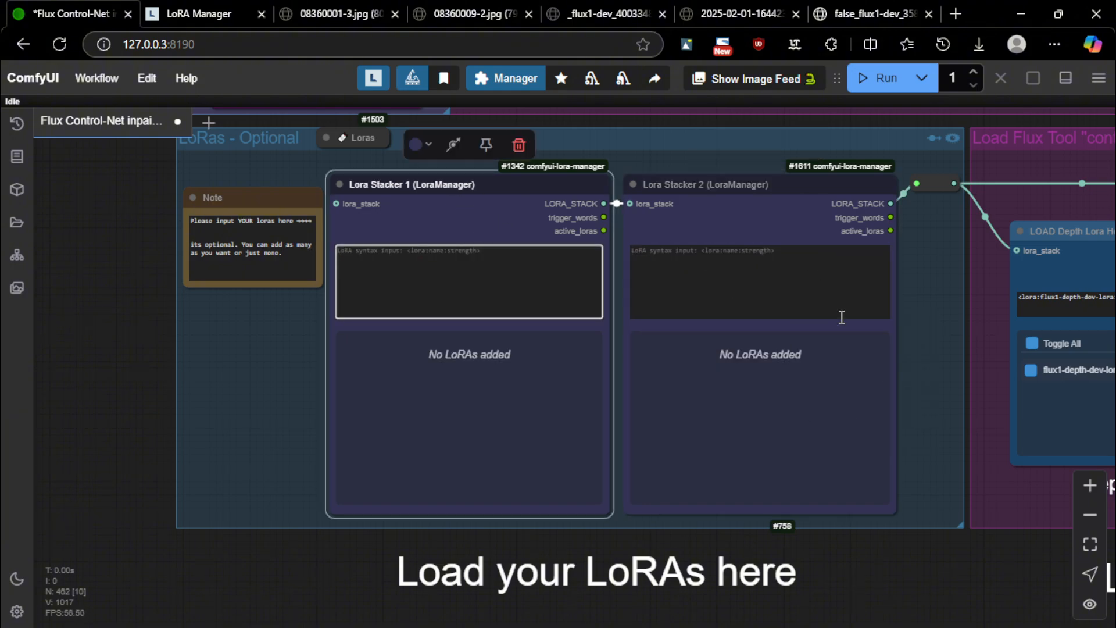
{"action": "left_click", "coordinate": [279, 319]}
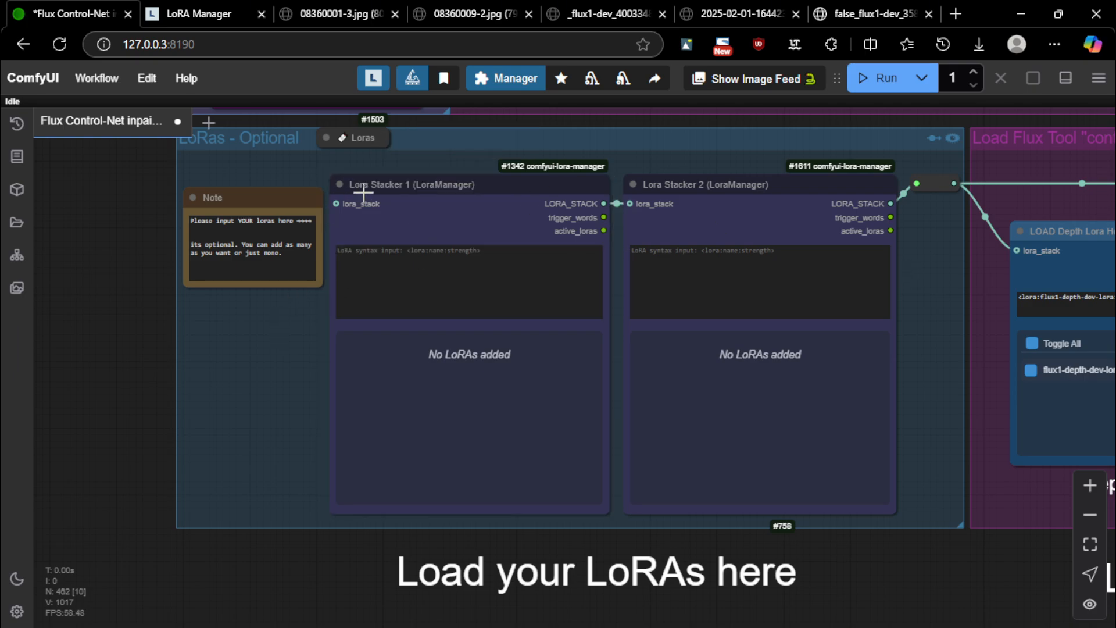
Duplicate Lora Stacker 1, chain it into the original, then move the copy aside and delete it
{"action": "scroll", "coordinate": [378, 193], "scroll_direction": "down", "scroll_amount": 2}
{"action": "left_click_drag", "start_coordinate": [423, 204], "coordinate": [115, 293], "text": "alt"}
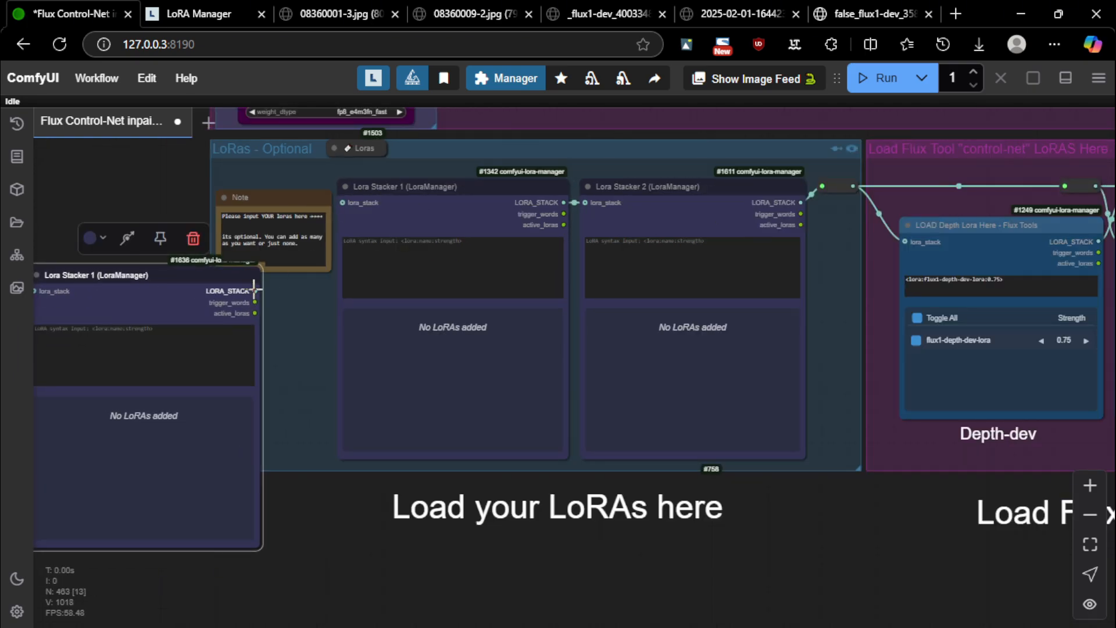
{"action": "left_click_drag", "start_coordinate": [255, 291], "coordinate": [343, 203]}
{"action": "left_click_drag", "start_coordinate": [171, 268], "coordinate": [232, 274]}
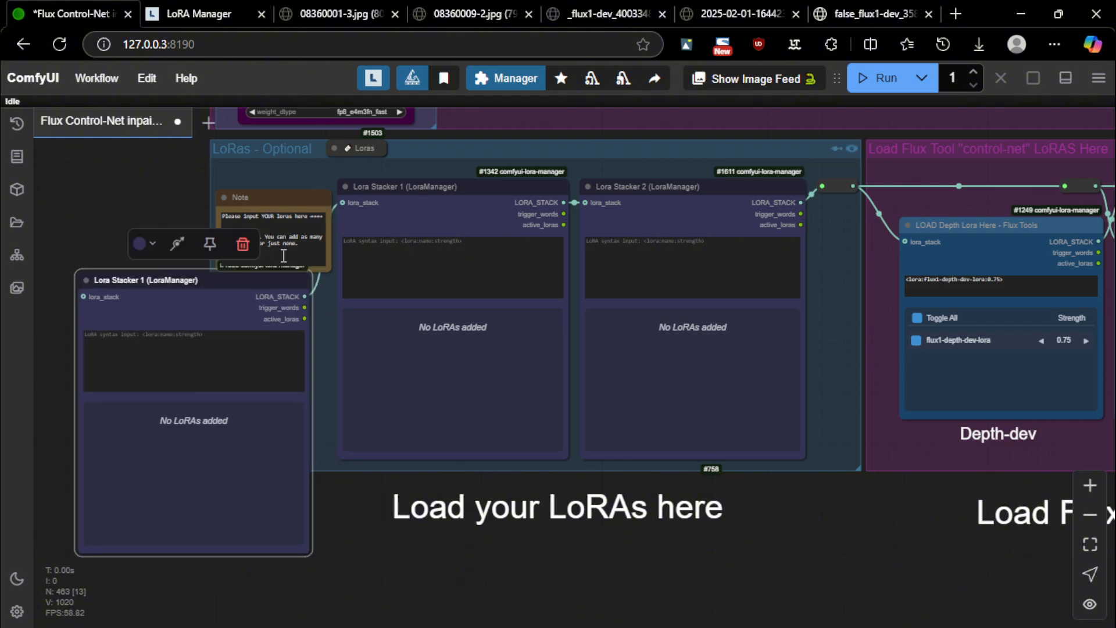
{"action": "left_click", "coordinate": [244, 243]}
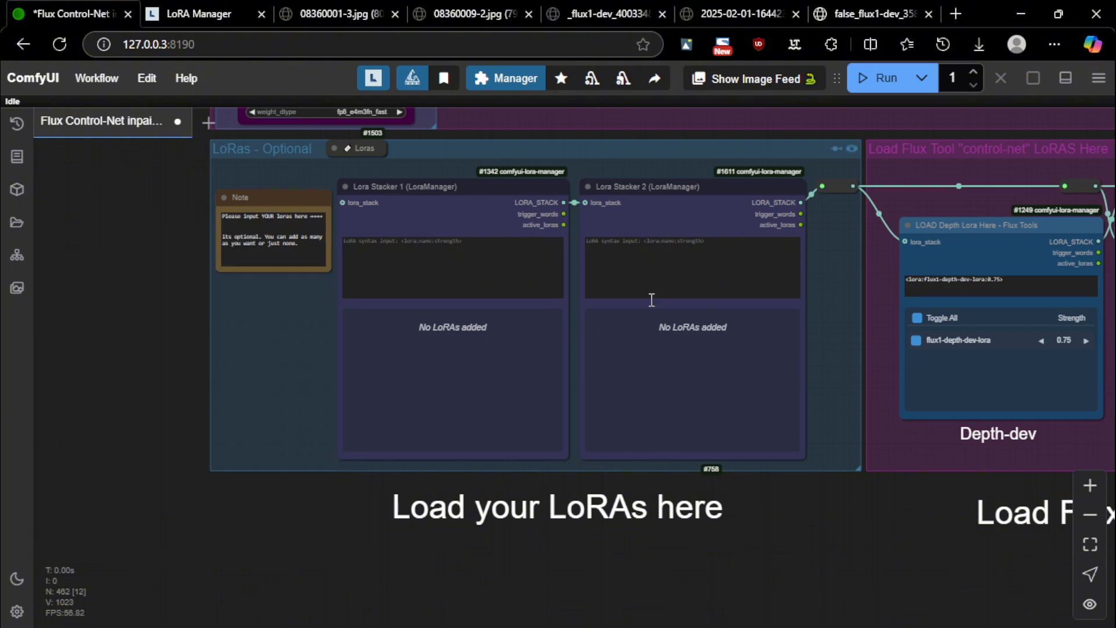
Zoom in on the Flux Tools Depth and Canny LoRA loaders, both set to strength 0.75
{"action": "left_click_drag", "start_coordinate": [849, 511], "coordinate": [180, 528]}
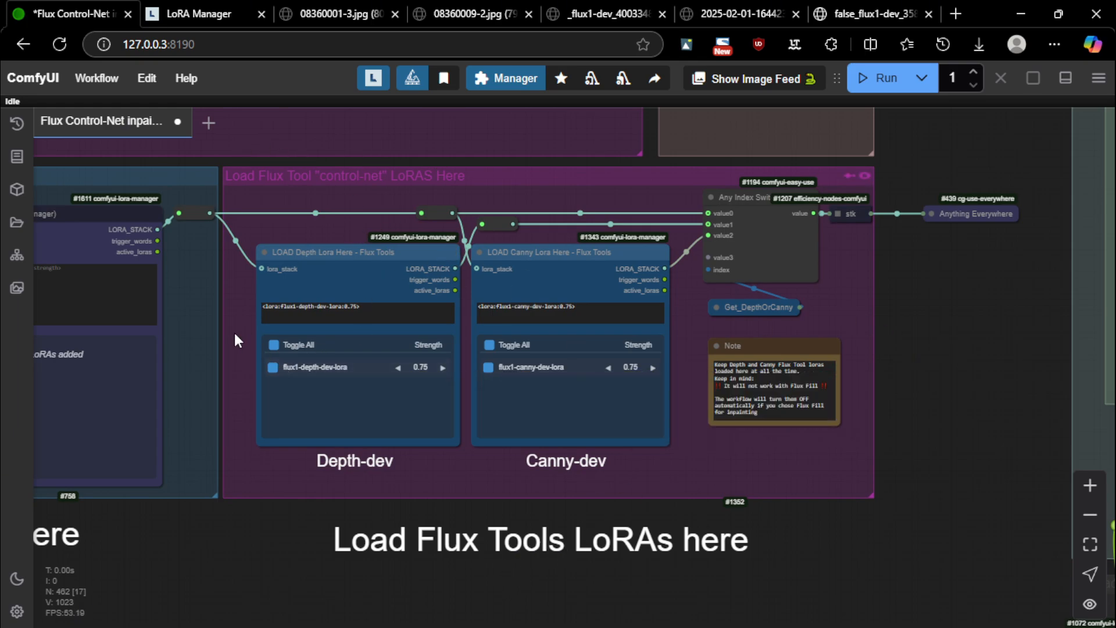
{"action": "scroll", "coordinate": [234, 330], "scroll_direction": "up", "scroll_amount": 6}
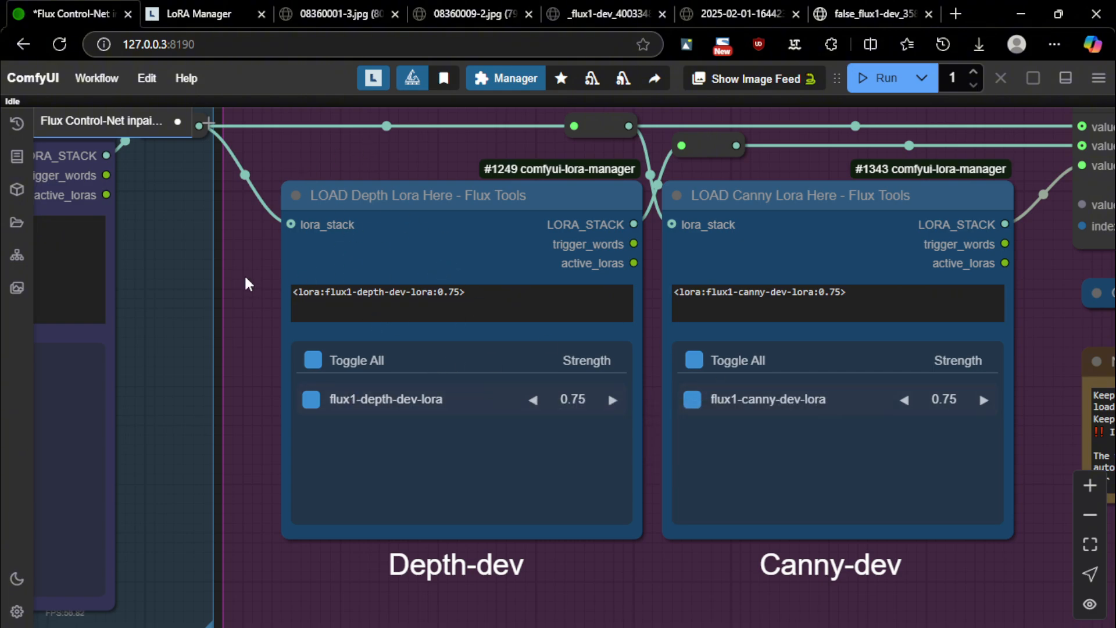
{"action": "left_click", "coordinate": [451, 298]}
{"action": "left_click", "coordinate": [837, 301]}
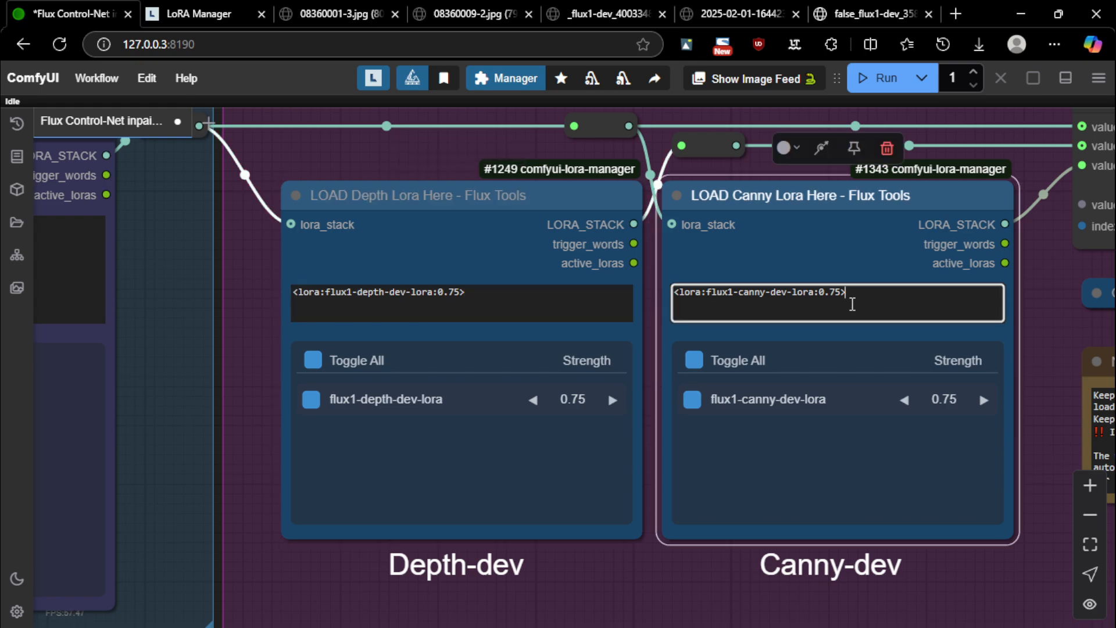
{"action": "left_click_drag", "start_coordinate": [371, 158], "coordinate": [277, 139]}
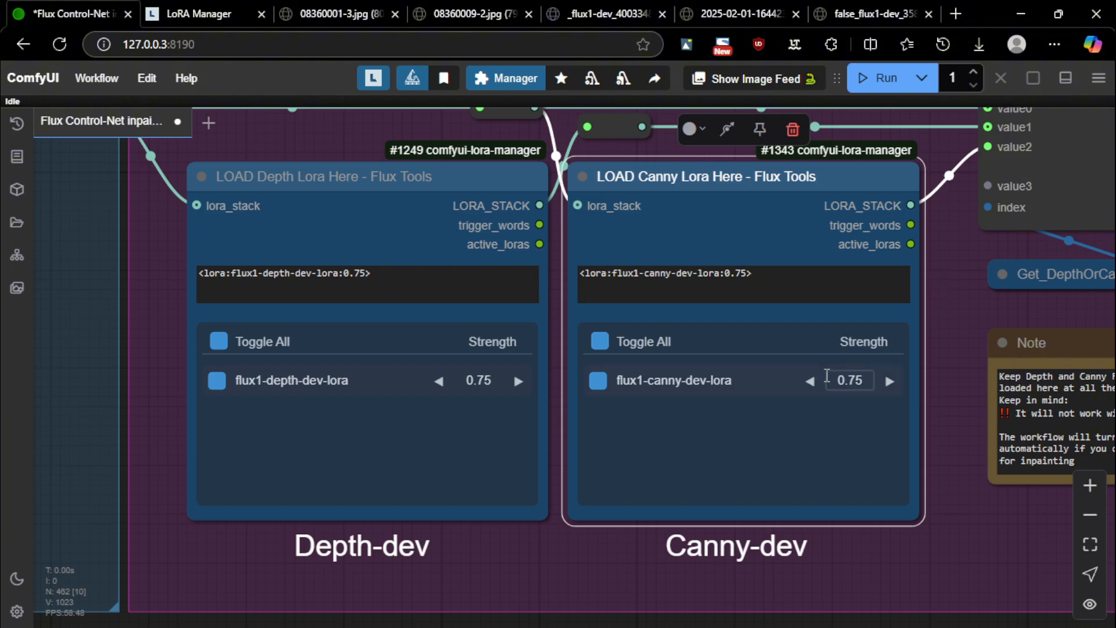
Pan to the Main Control Room and toggle the Canny LoRA switch on, off and on again
{"action": "scroll", "coordinate": [956, 428], "scroll_direction": "down", "scroll_amount": 5}
{"action": "scroll", "coordinate": [956, 427], "scroll_direction": "down", "scroll_amount": 4}
{"action": "left_click_drag", "start_coordinate": [918, 498], "coordinate": [147, 563]}
{"action": "scroll", "coordinate": [668, 291], "scroll_direction": "up", "scroll_amount": 3}
{"action": "left_click_drag", "start_coordinate": [363, 154], "coordinate": [11, 159]}
{"action": "scroll", "coordinate": [611, 253], "scroll_direction": "up", "scroll_amount": 5}
{"action": "scroll", "coordinate": [610, 252], "scroll_direction": "up", "scroll_amount": 5}
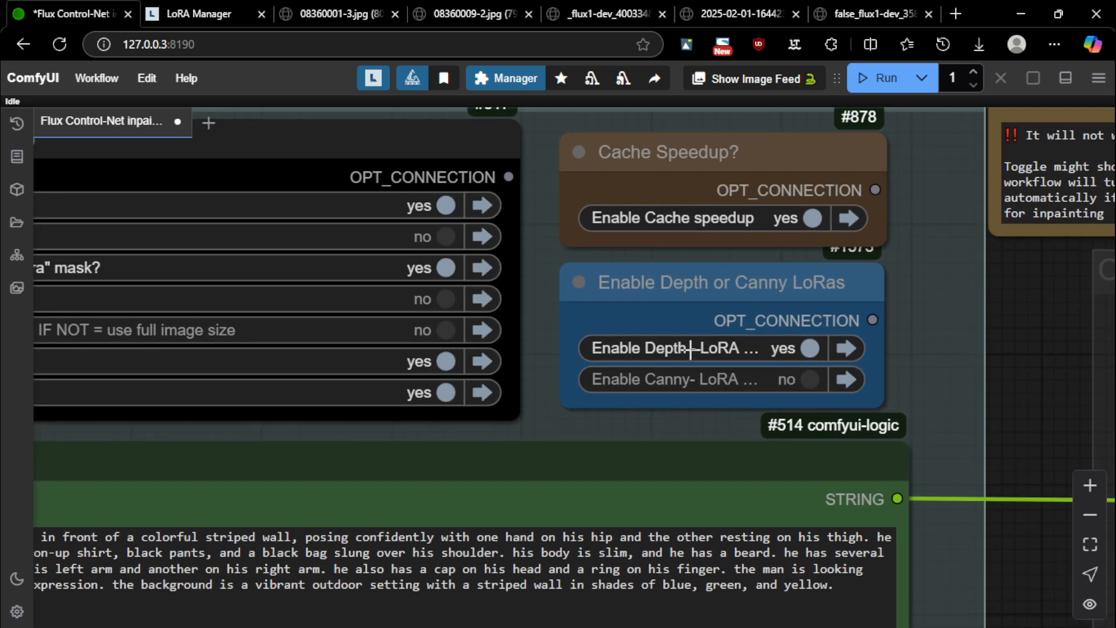
{"action": "left_click", "coordinate": [686, 379]}
{"action": "left_click", "coordinate": [685, 379]}
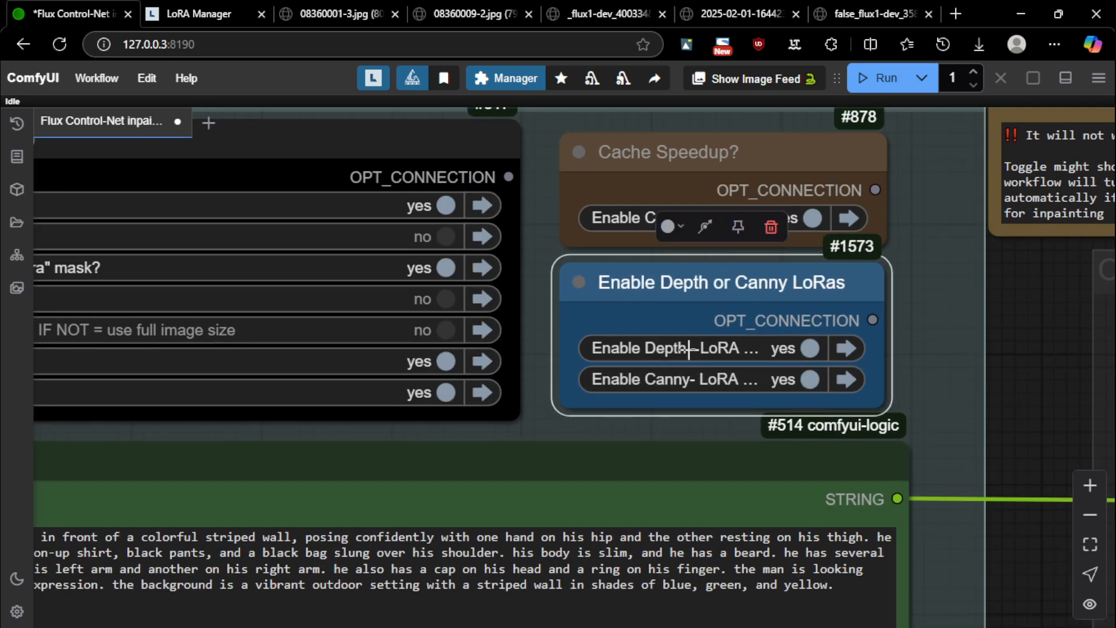
{"action": "left_click", "coordinate": [679, 381]}
{"action": "left_click", "coordinate": [680, 381]}
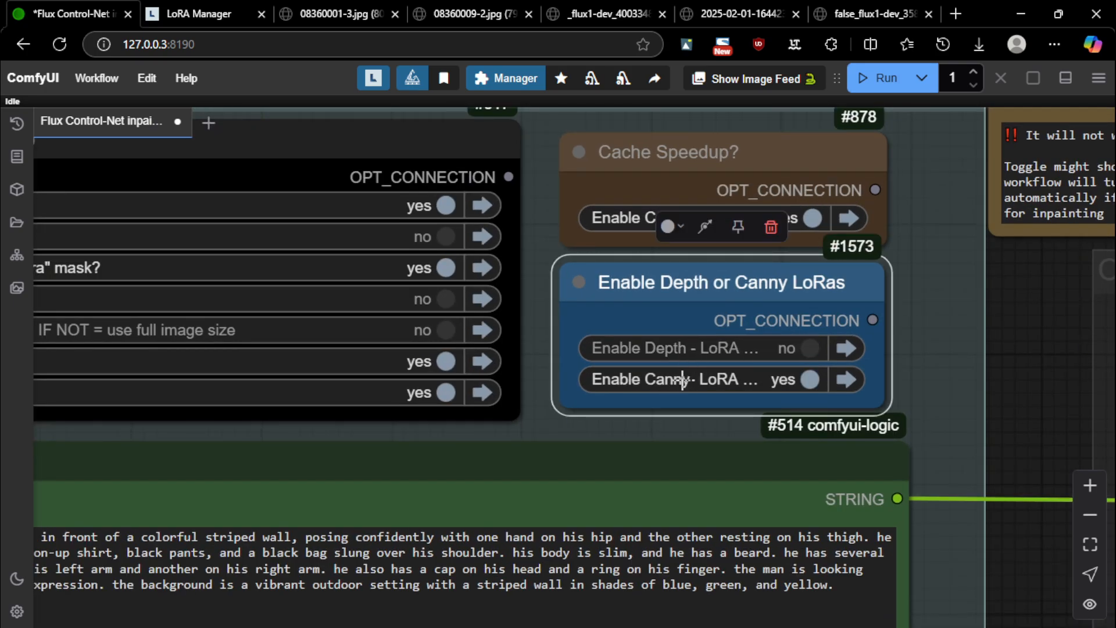
Toggle the Depth LoRA switch on and off, ending with both Depth and Canny off
{"action": "left_click", "coordinate": [684, 348]}
{"action": "left_click", "coordinate": [682, 380]}
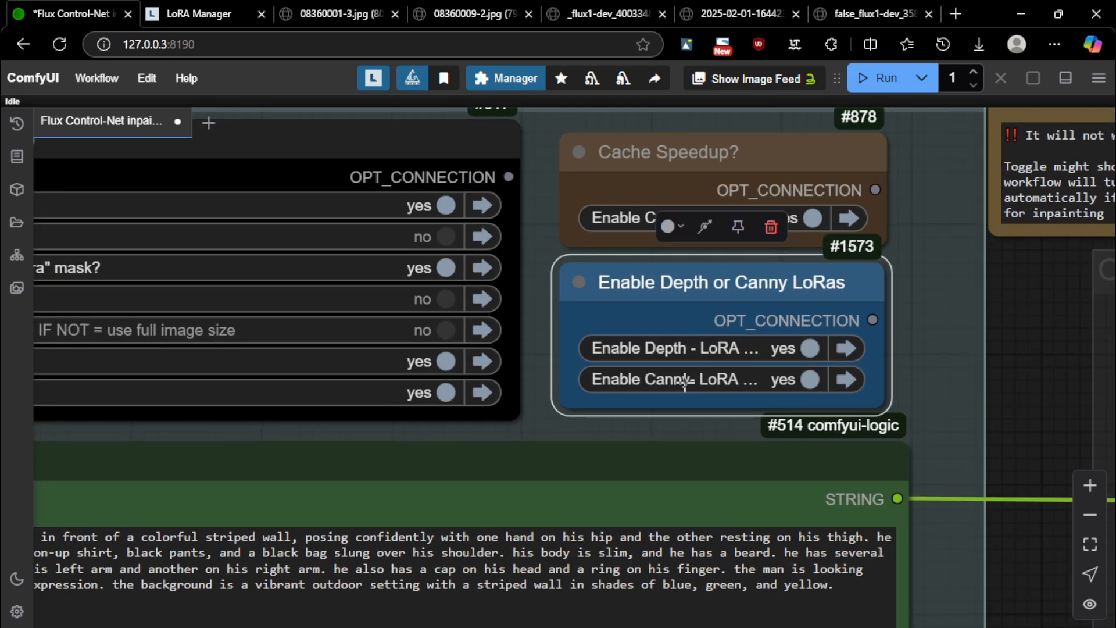
{"action": "left_click", "coordinate": [666, 349]}
{"action": "left_click", "coordinate": [919, 365]}
{"action": "left_click", "coordinate": [686, 350]}
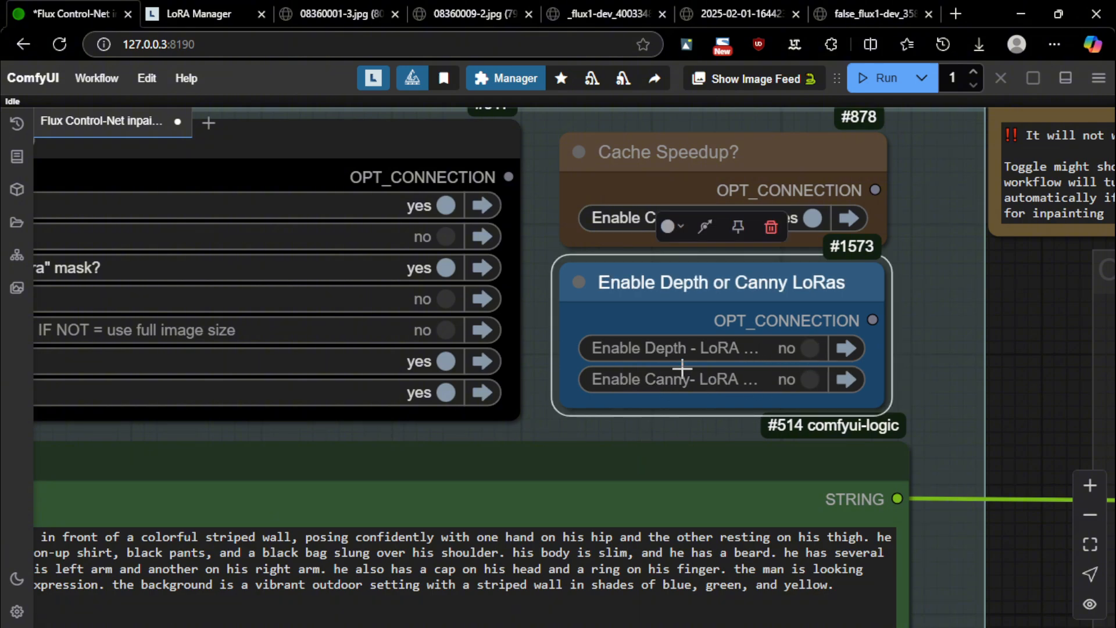
{"action": "left_click", "coordinate": [943, 321]}
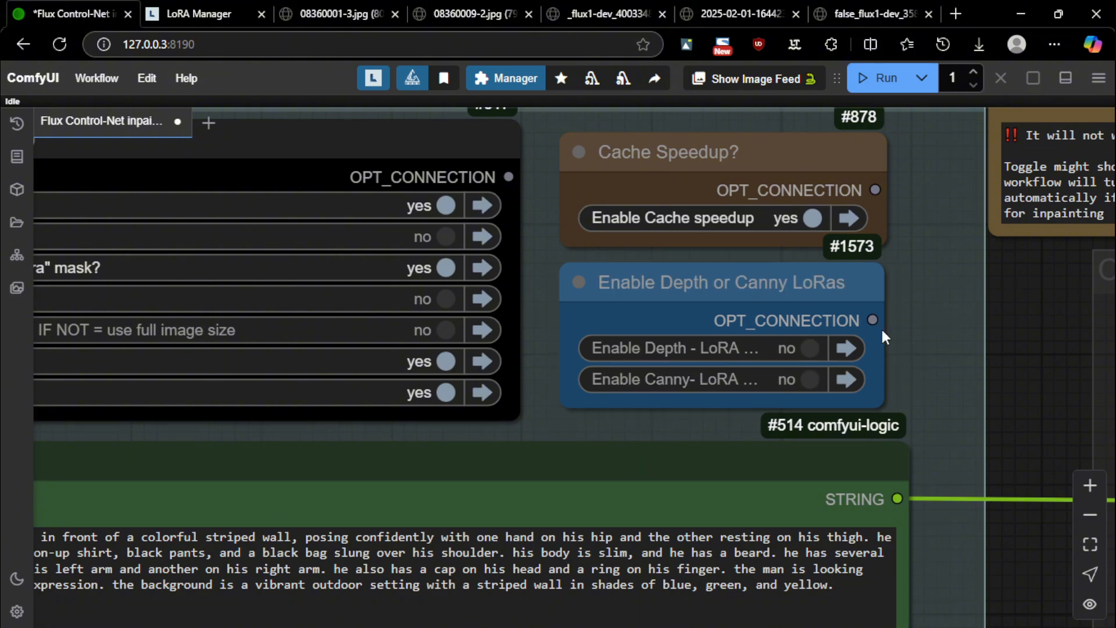
Beside the Depth and Canny notes, switch the Depth and Canny LoRAs back on
{"action": "left_click_drag", "start_coordinate": [1020, 308], "coordinate": [543, 388]}
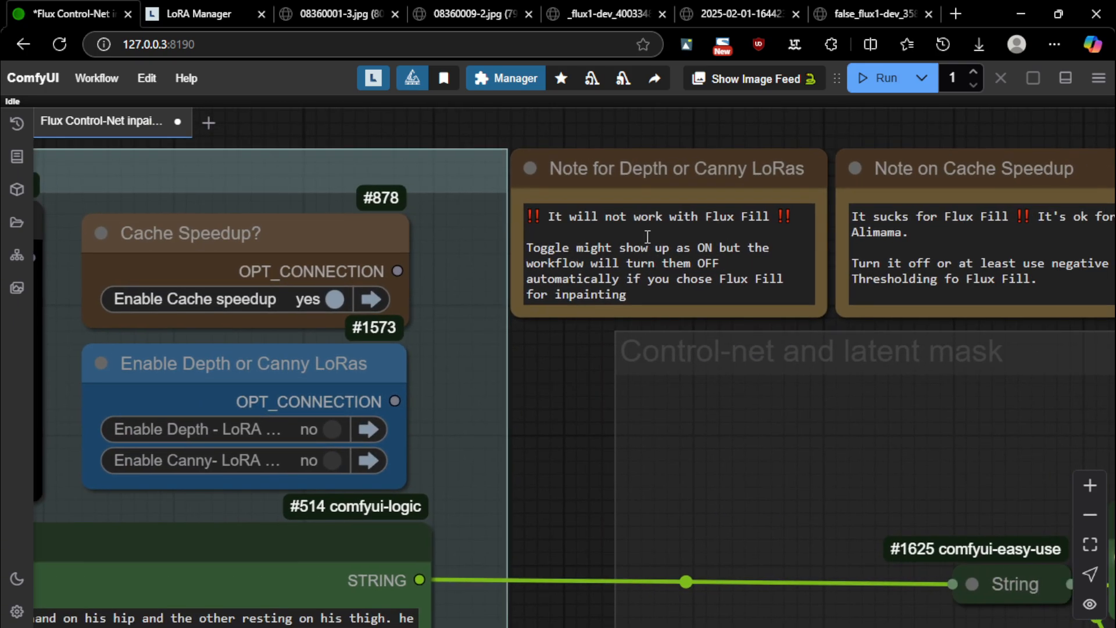
{"action": "scroll", "coordinate": [655, 149], "scroll_direction": "up", "scroll_amount": 2}
{"action": "left_click", "coordinate": [212, 485]}
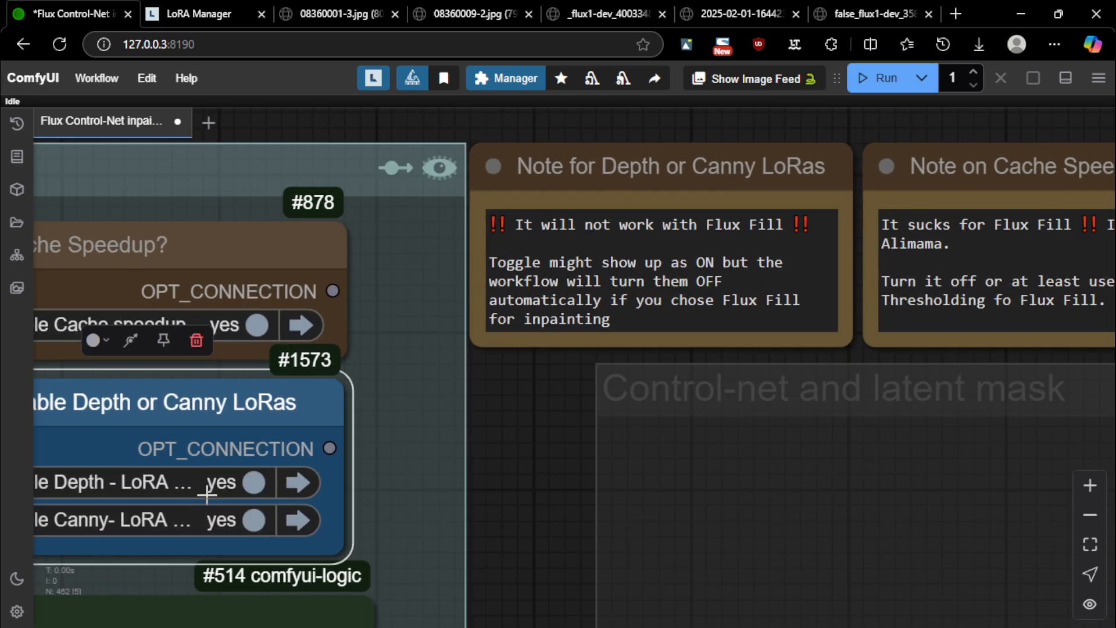
{"action": "scroll", "coordinate": [517, 410], "scroll_direction": "down", "scroll_amount": 2}
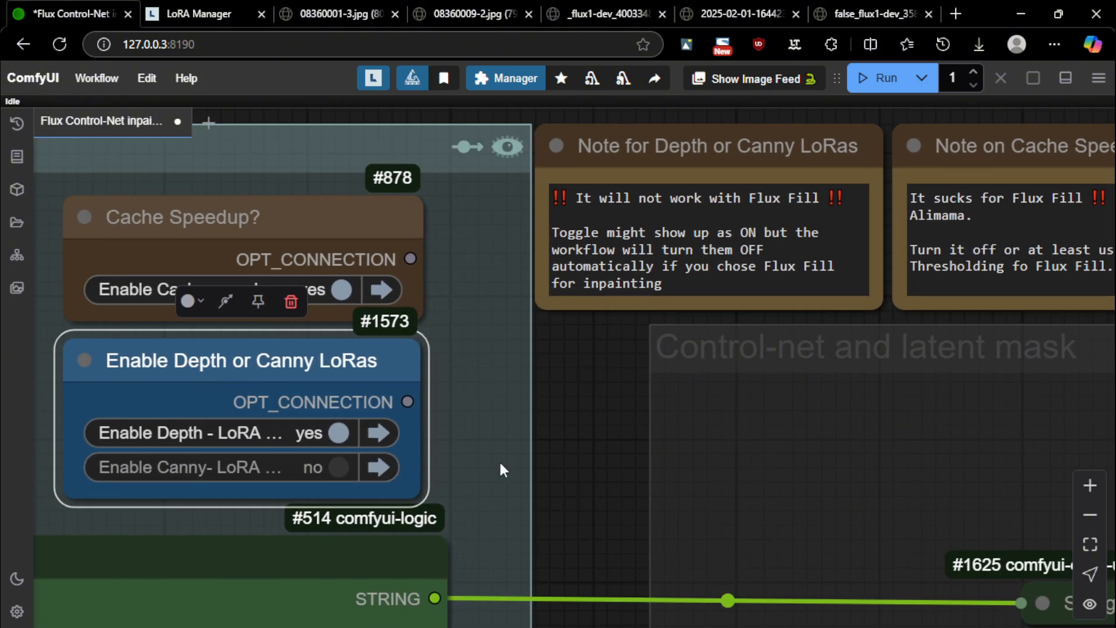
{"action": "left_click", "coordinate": [258, 440]}
{"action": "left_click", "coordinate": [263, 440]}
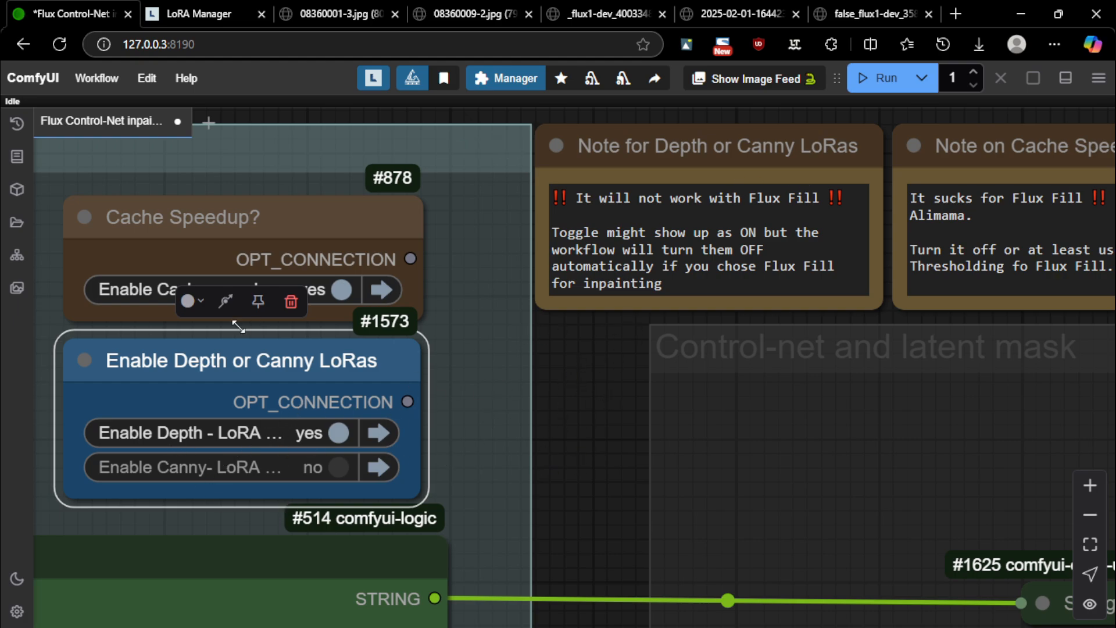
{"action": "left_click", "coordinate": [224, 467]}
{"action": "left_click", "coordinate": [224, 432]}
{"action": "scroll", "coordinate": [569, 356], "scroll_direction": "down", "scroll_amount": 4}
{"action": "scroll", "coordinate": [568, 356], "scroll_direction": "up", "scroll_amount": 5}
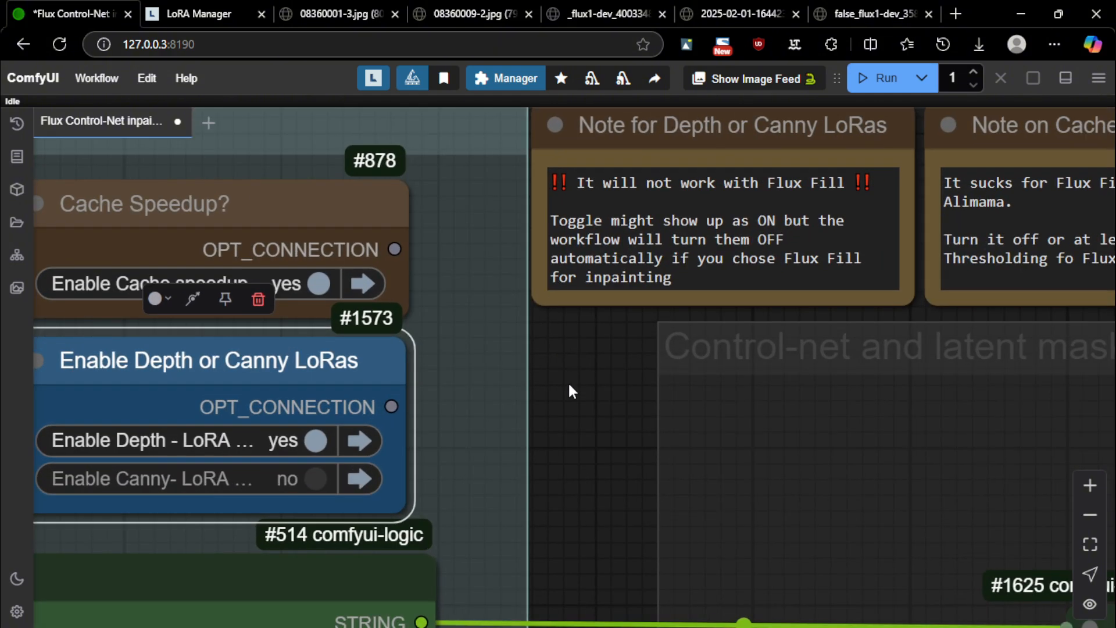
{"action": "scroll", "coordinate": [567, 410], "scroll_direction": "down", "scroll_amount": 7}
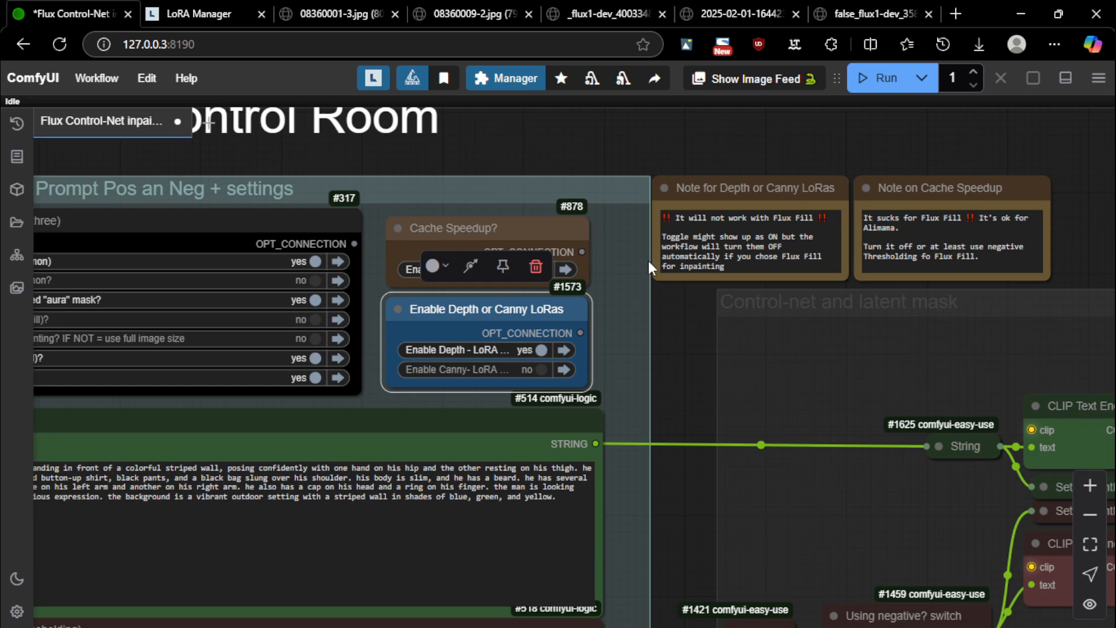
View the whole CONTROL ROOM group and retest the switches, ending with Depth enabled
{"action": "left_click_drag", "start_coordinate": [678, 382], "coordinate": [1030, 322]}
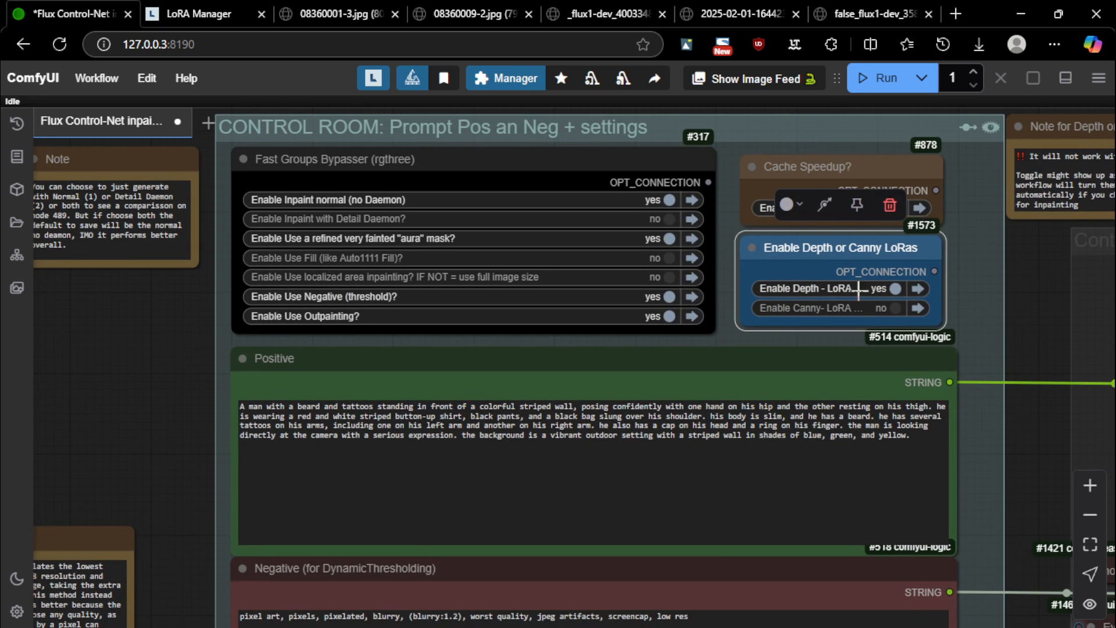
{"action": "scroll", "coordinate": [829, 288], "scroll_direction": "up", "scroll_amount": 6}
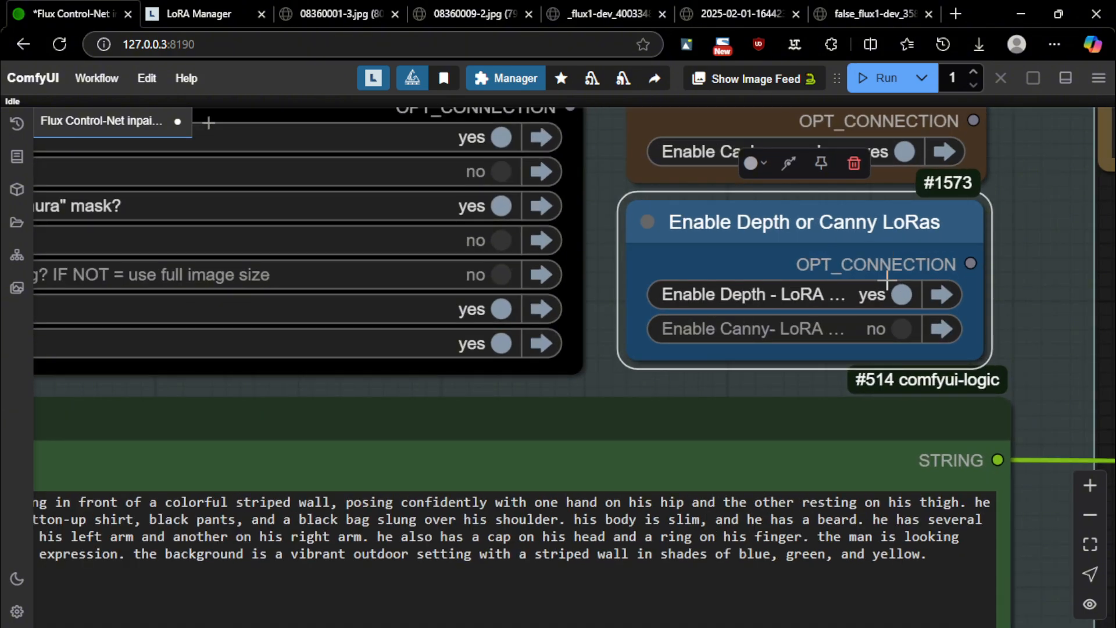
{"action": "left_click", "coordinate": [803, 321]}
{"action": "left_click", "coordinate": [802, 298]}
{"action": "left_click", "coordinate": [803, 296]}
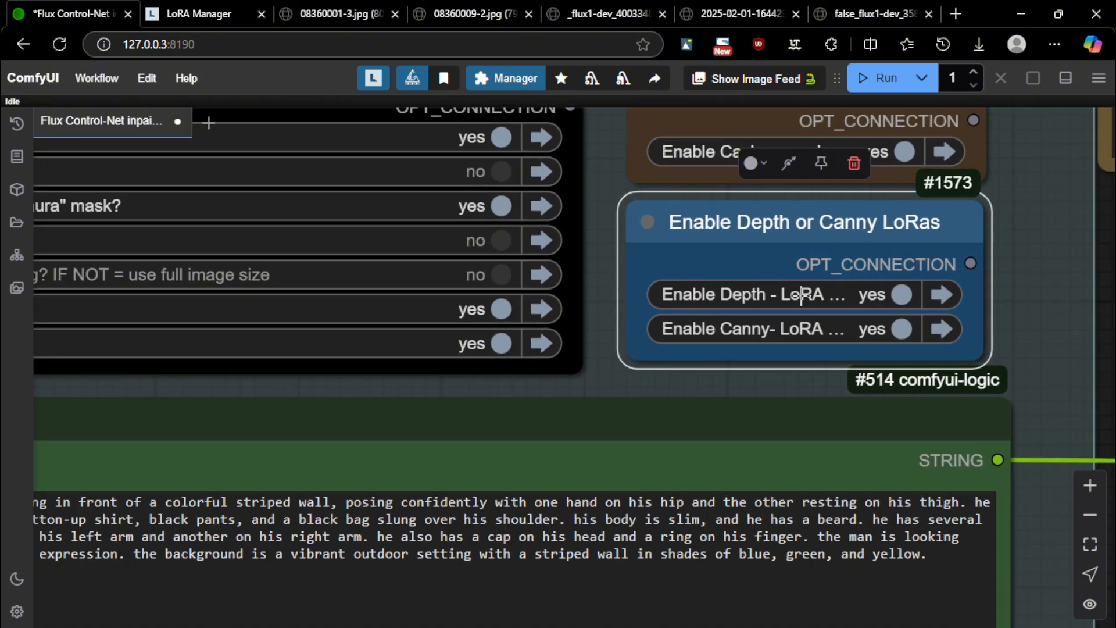
{"action": "left_click", "coordinate": [798, 321]}
{"action": "scroll", "coordinate": [793, 296], "scroll_direction": "down", "scroll_amount": 4}
{"action": "scroll", "coordinate": [793, 296], "scroll_direction": "down", "scroll_amount": 12}
{"action": "scroll", "coordinate": [609, 292], "scroll_direction": "down", "scroll_amount": 4}
{"action": "left_click_drag", "start_coordinate": [328, 180], "coordinate": [817, 97]}
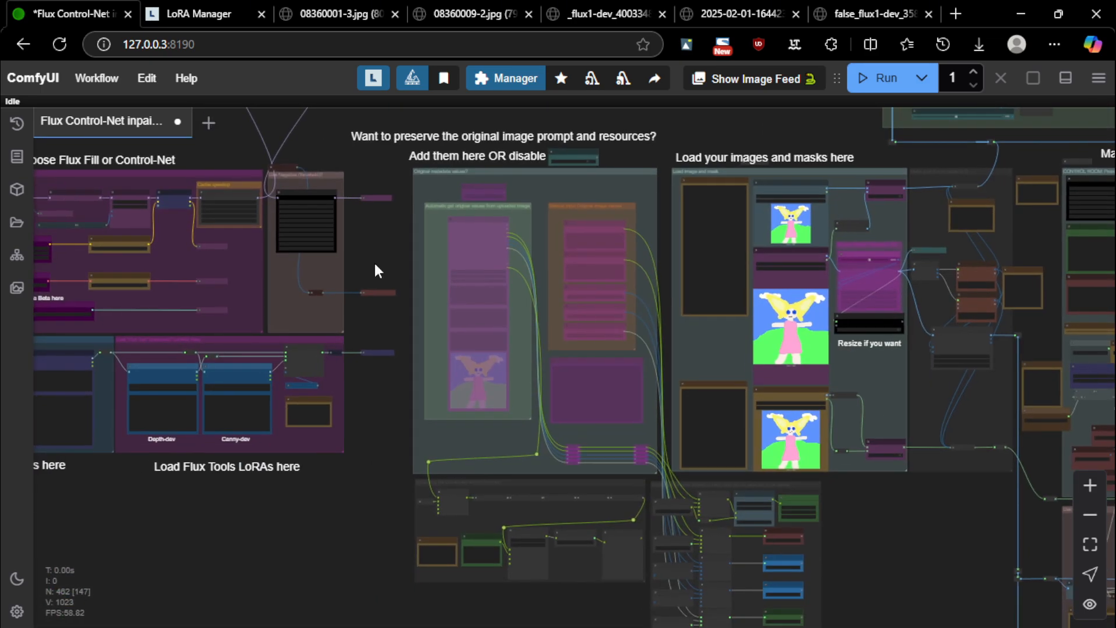
{"action": "left_click_drag", "start_coordinate": [271, 517], "coordinate": [551, 551]}
{"action": "scroll", "coordinate": [184, 247], "scroll_direction": "up", "scroll_amount": 20}
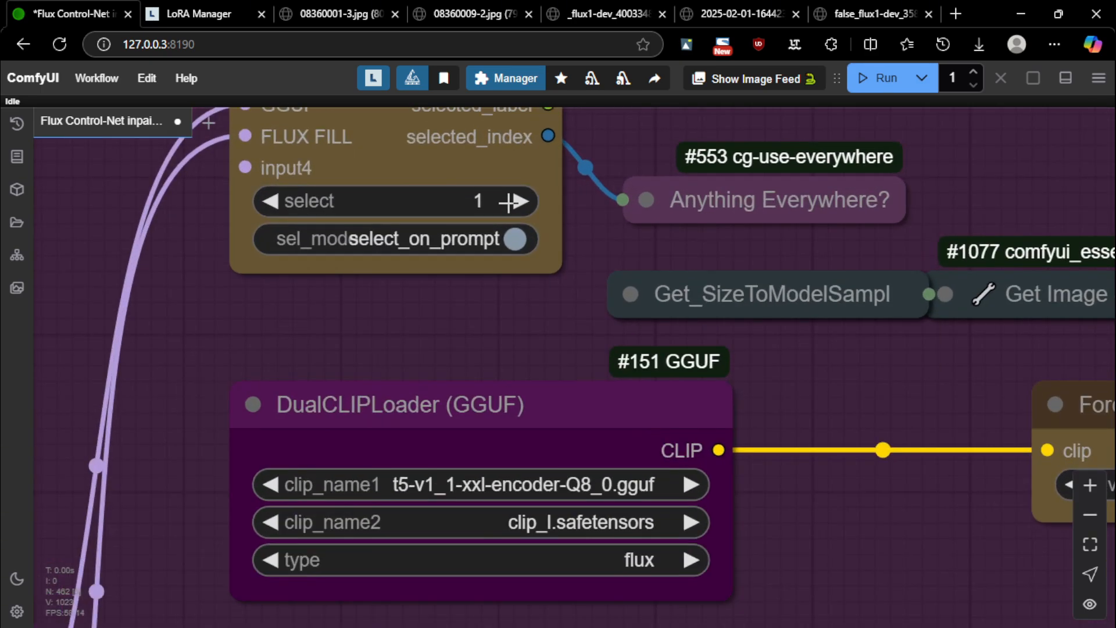
{"action": "left_click", "coordinate": [520, 200]}
{"action": "left_click", "coordinate": [269, 200]}
{"action": "scroll", "coordinate": [384, 232], "scroll_direction": "down", "scroll_amount": 10}
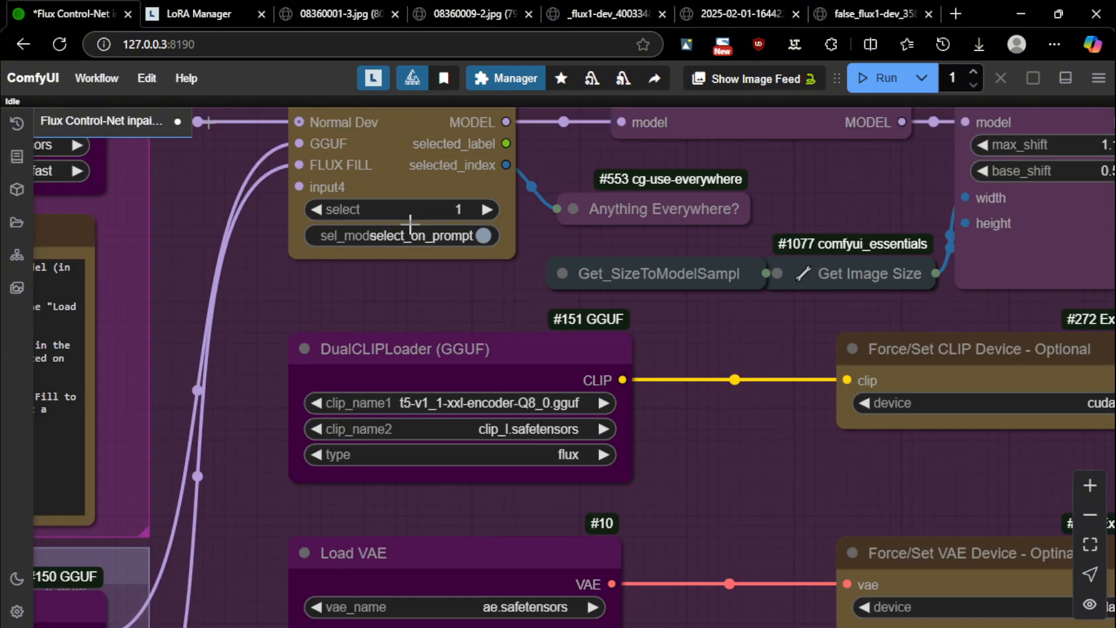
{"action": "scroll", "coordinate": [472, 353], "scroll_direction": "up", "scroll_amount": 9}
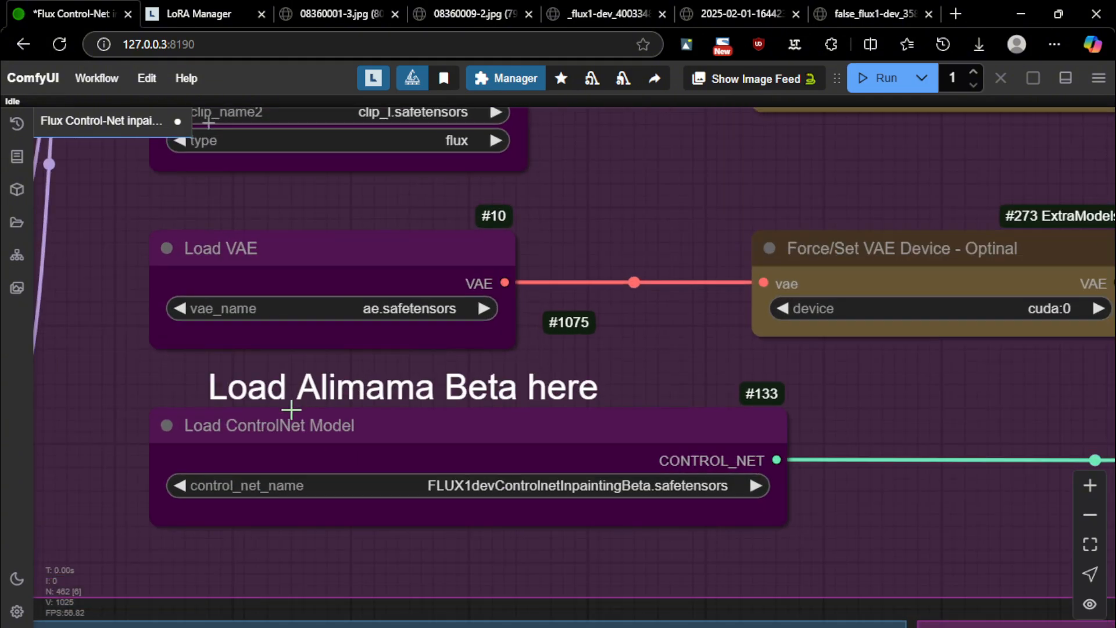
{"action": "scroll", "coordinate": [821, 438], "scroll_direction": "down", "scroll_amount": 17}
{"action": "left_click_drag", "start_coordinate": [338, 460], "coordinate": [2, 231]}
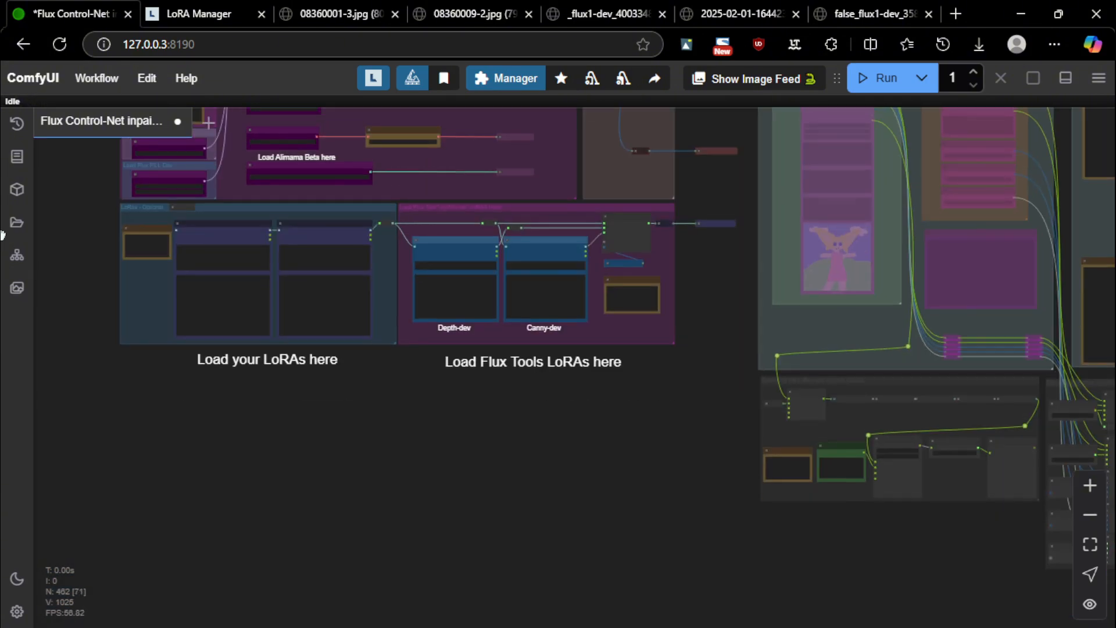
{"action": "scroll", "coordinate": [656, 239], "scroll_direction": "up", "scroll_amount": 4}
{"action": "scroll", "coordinate": [656, 247], "scroll_direction": "up", "scroll_amount": 4}
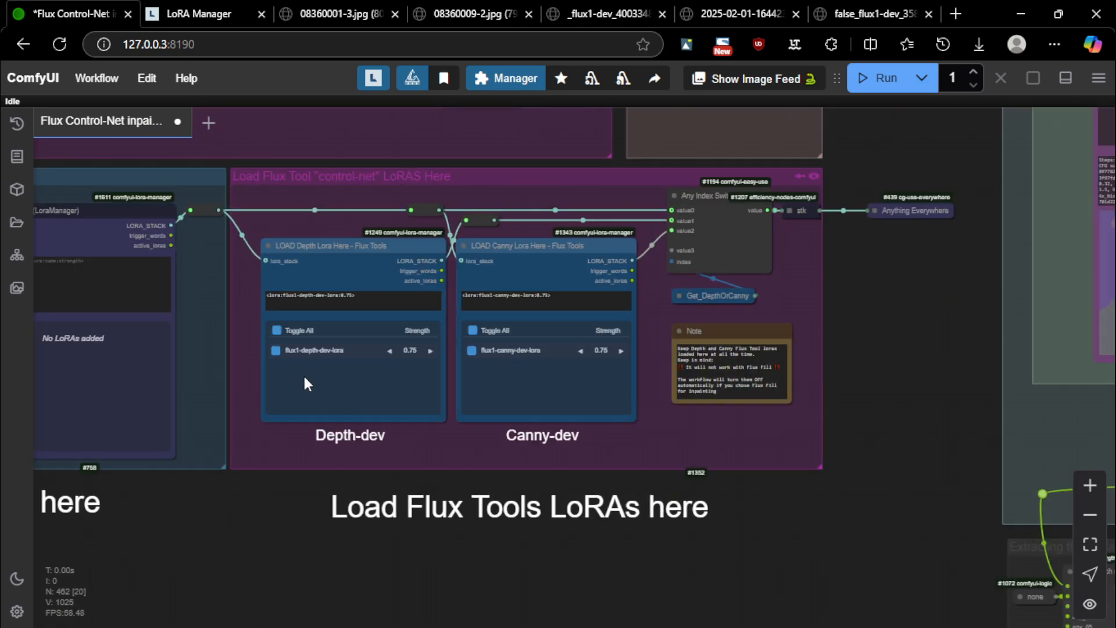
{"action": "scroll", "coordinate": [302, 374], "scroll_direction": "up", "scroll_amount": 5}
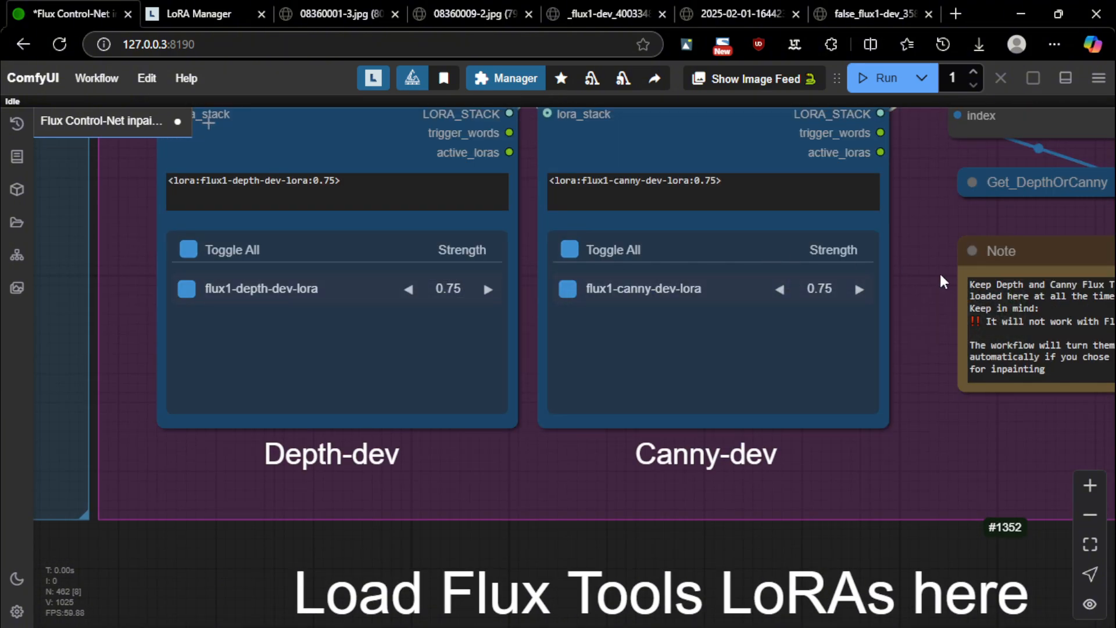
{"action": "left_click", "coordinate": [474, 290]}
{"action": "left_click", "coordinate": [411, 290]}
{"action": "left_click", "coordinate": [487, 290]}
{"action": "left_click", "coordinate": [411, 291]}
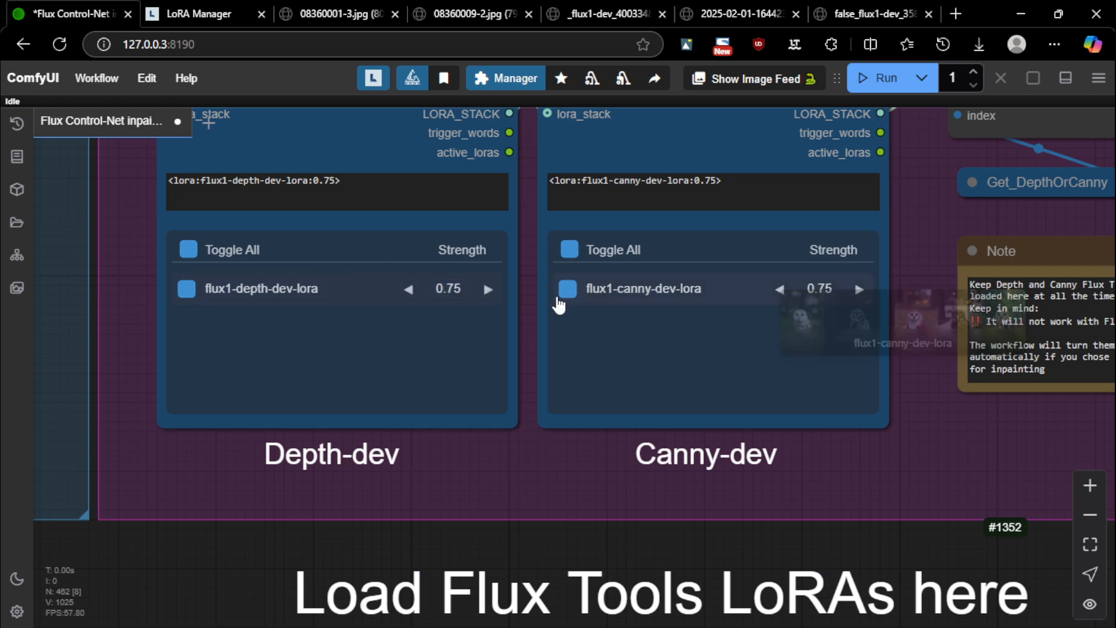
{"action": "scroll", "coordinate": [359, 224], "scroll_direction": "down", "scroll_amount": 4}
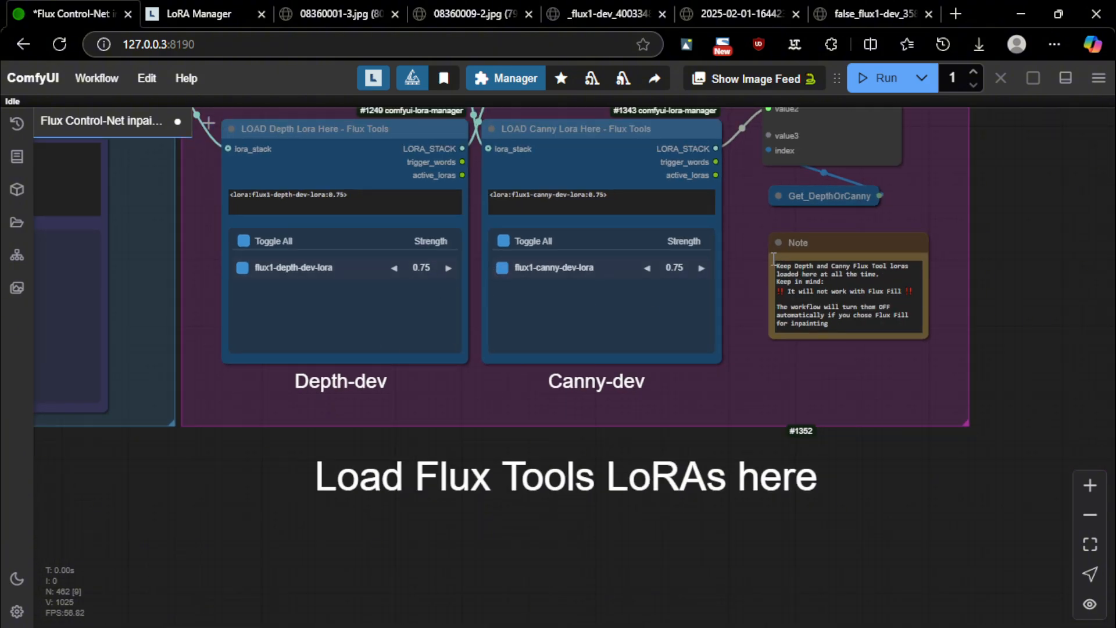
{"action": "scroll", "coordinate": [773, 258], "scroll_direction": "down", "scroll_amount": 2}
{"action": "scroll", "coordinate": [988, 329], "scroll_direction": "down", "scroll_amount": 4}
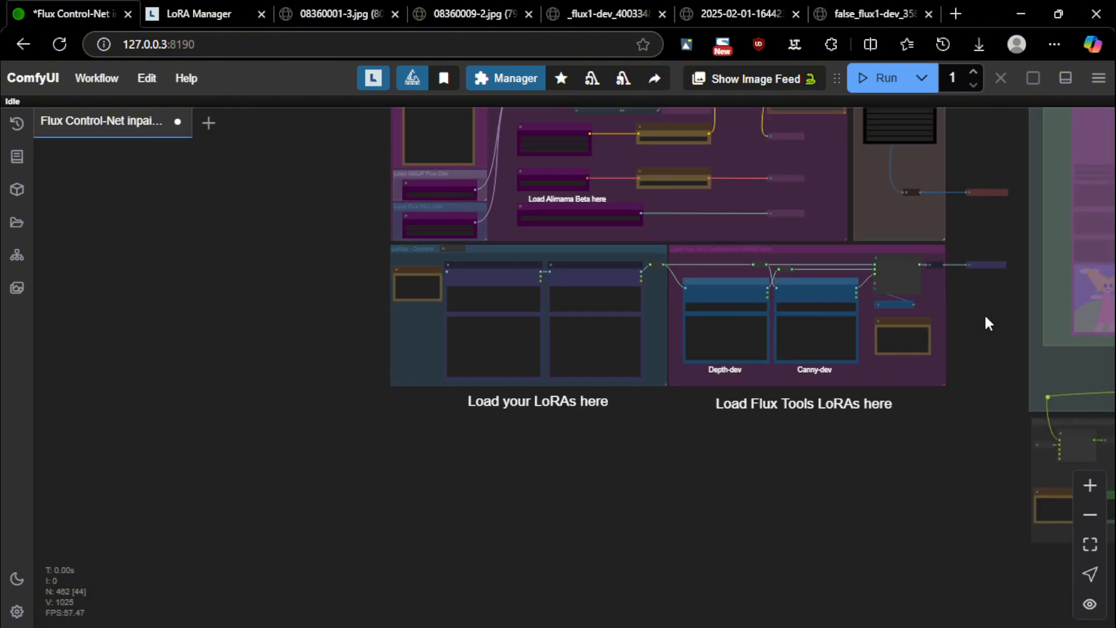
Move the canvas past the models group to the 'Choose the Start and End of Flux Tools LoRAs here' group
{"action": "left_click_drag", "start_coordinate": [979, 219], "coordinate": [865, 378]}
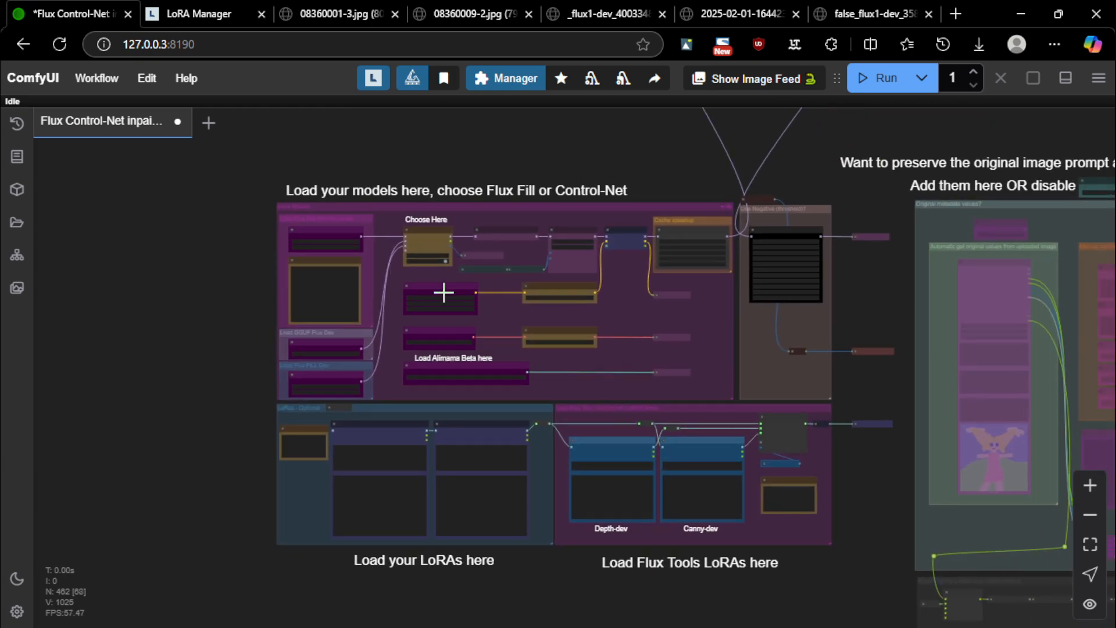
{"action": "scroll", "coordinate": [413, 284], "scroll_direction": "down", "scroll_amount": 5}
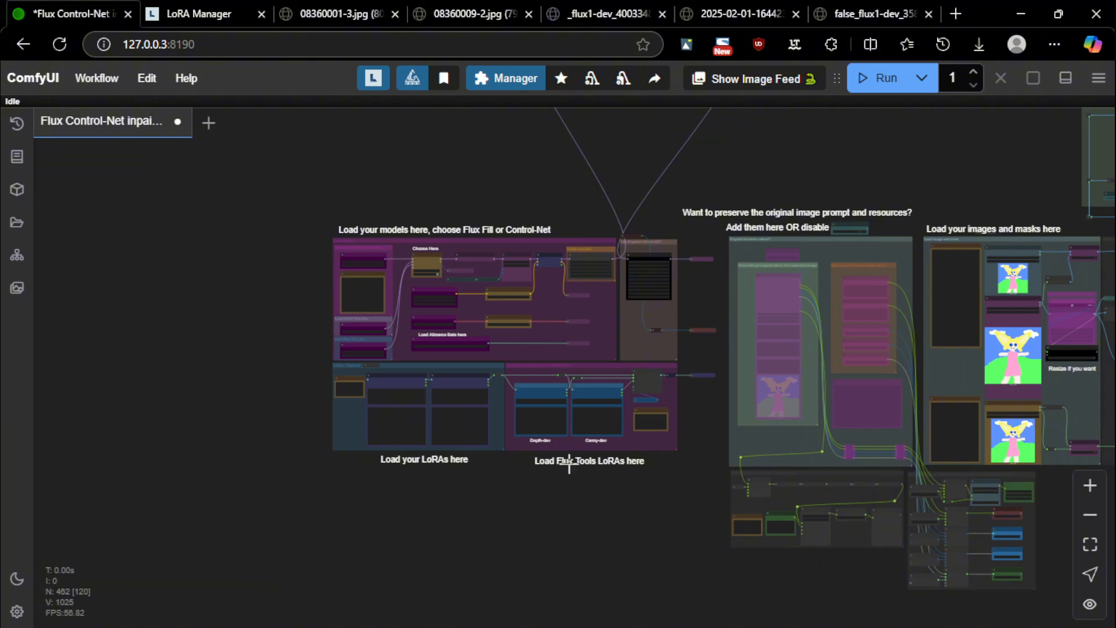
{"action": "left_click_drag", "start_coordinate": [569, 463], "coordinate": [86, 455]}
{"action": "left_click_drag", "start_coordinate": [684, 501], "coordinate": [72, 380]}
{"action": "left_click_drag", "start_coordinate": [671, 414], "coordinate": [393, 434]}
{"action": "scroll", "coordinate": [588, 301], "scroll_direction": "up", "scroll_amount": 6}
{"action": "scroll", "coordinate": [744, 232], "scroll_direction": "up", "scroll_amount": 2}
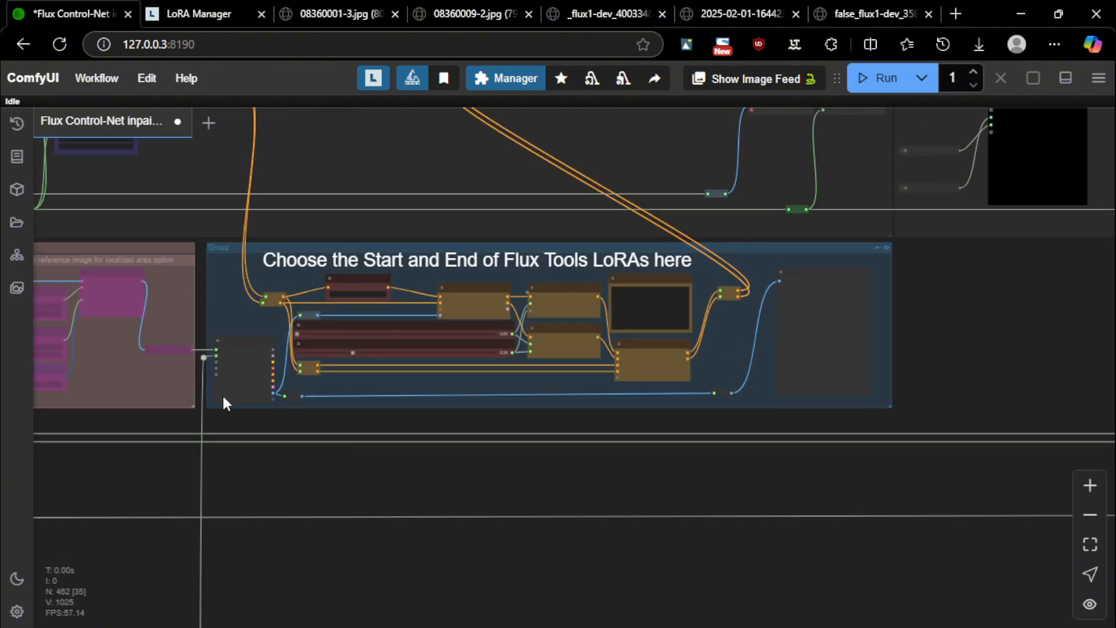
{"action": "scroll", "coordinate": [169, 244], "scroll_direction": "up", "scroll_amount": 3}
{"action": "scroll", "coordinate": [271, 252], "scroll_direction": "up", "scroll_amount": 4}
{"action": "scroll", "coordinate": [264, 251], "scroll_direction": "down", "scroll_amount": 7}
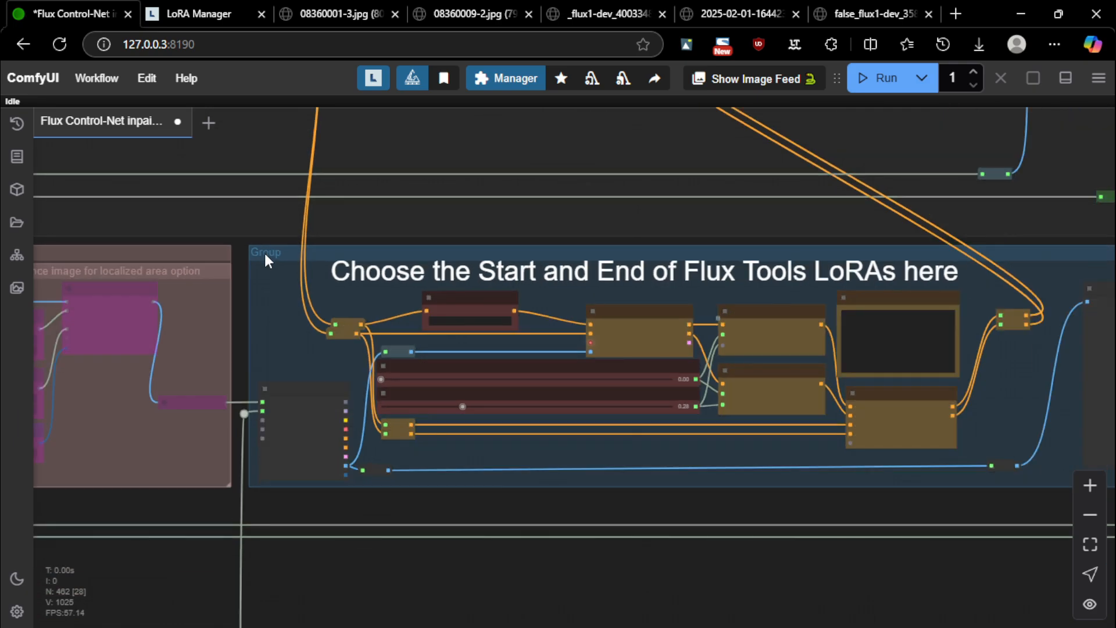
{"action": "scroll", "coordinate": [545, 278], "scroll_direction": "up", "scroll_amount": 4}
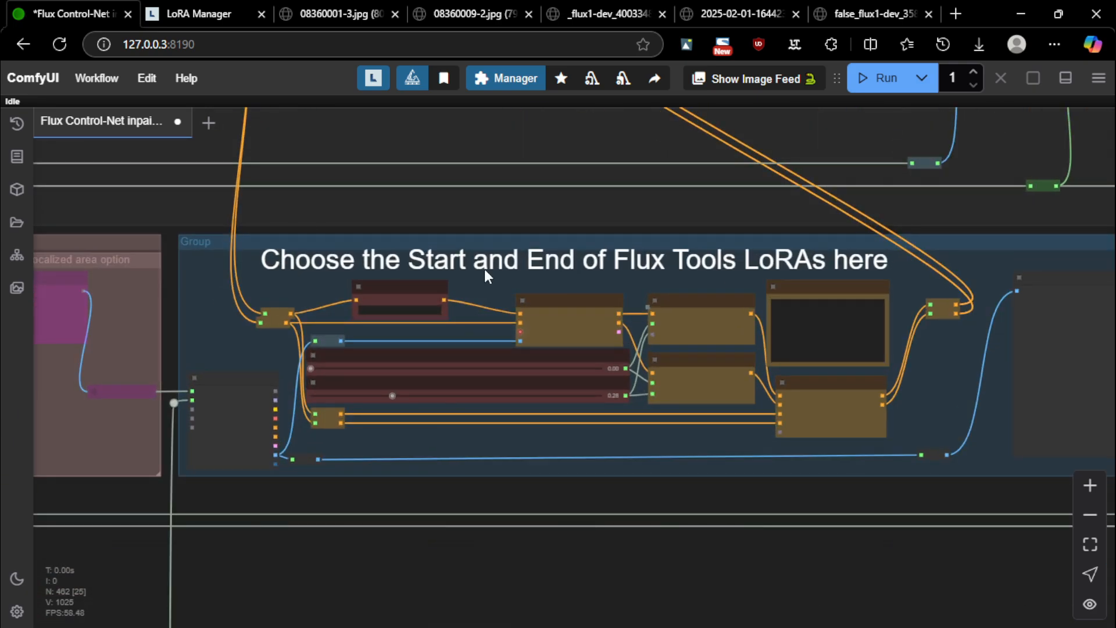
Lower the END OF InstrucPix (Lora) Cond value from 0.28 to 0.13
{"action": "left_click_drag", "start_coordinate": [395, 228], "coordinate": [386, 232]}
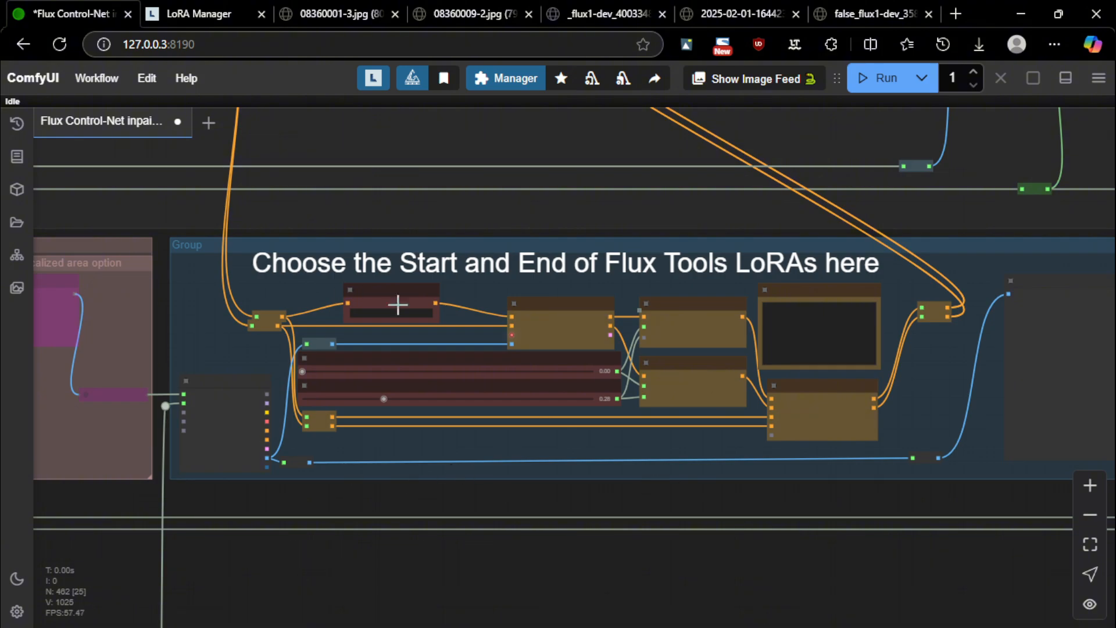
{"action": "scroll", "coordinate": [526, 361], "scroll_direction": "up", "scroll_amount": 9}
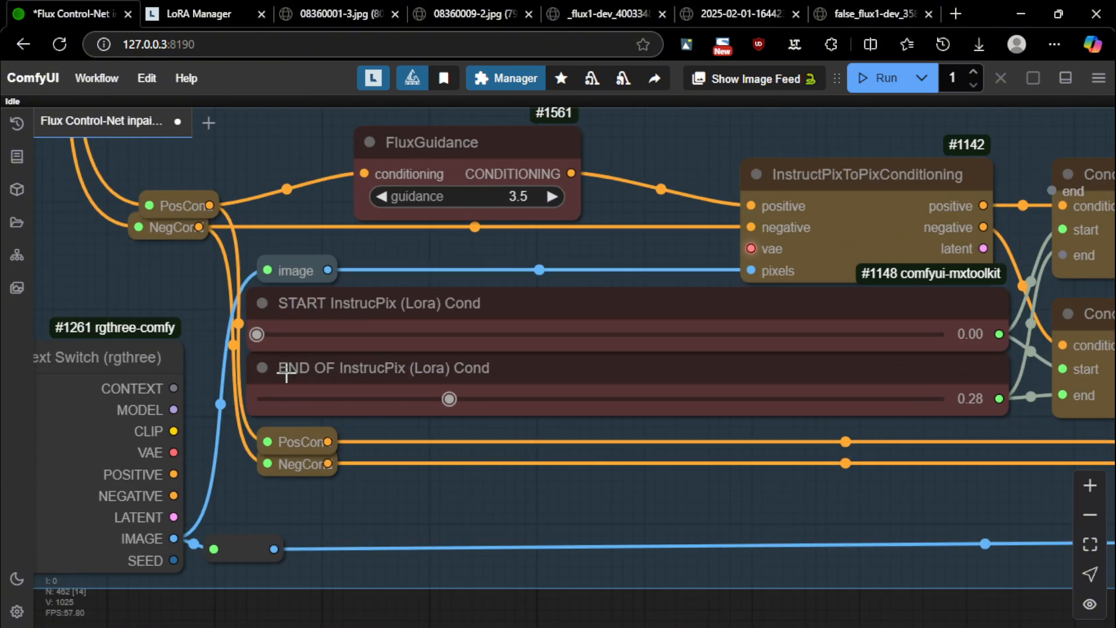
{"action": "scroll", "coordinate": [577, 195], "scroll_direction": "down", "scroll_amount": 3}
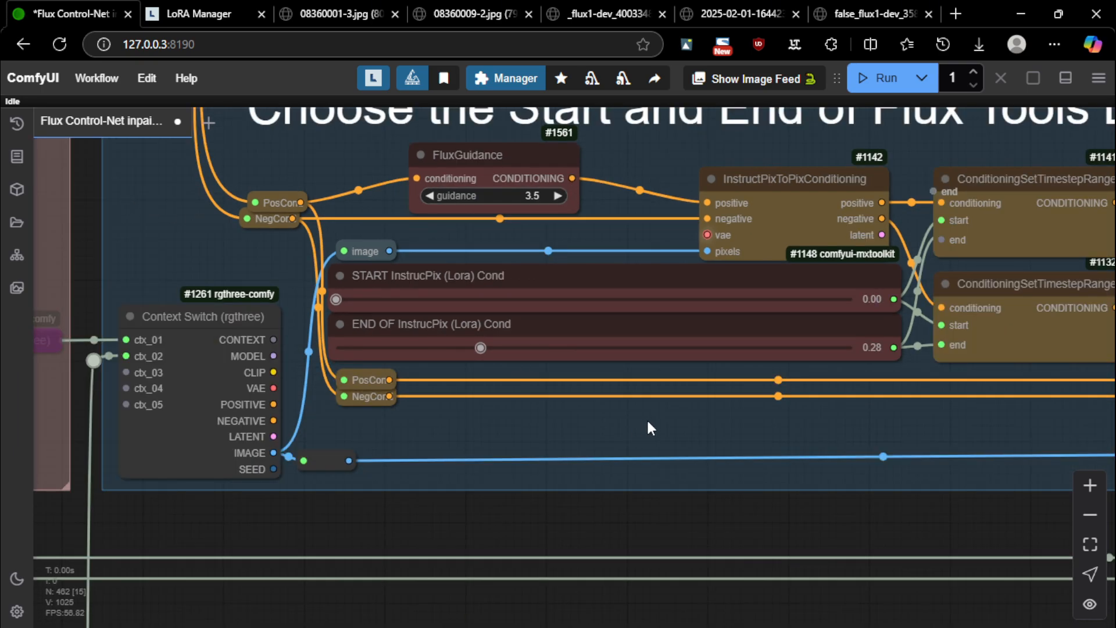
{"action": "left_click_drag", "start_coordinate": [647, 422], "coordinate": [569, 508]}
{"action": "scroll", "coordinate": [446, 344], "scroll_direction": "down", "scroll_amount": 2}
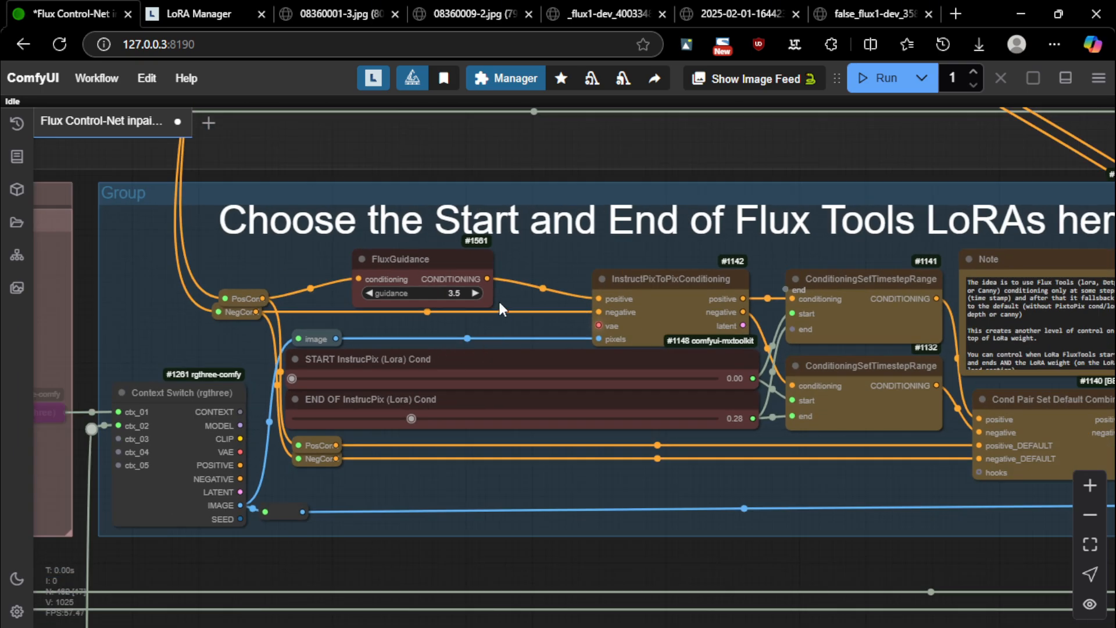
{"action": "scroll", "coordinate": [468, 339], "scroll_direction": "down", "scroll_amount": 1}
{"action": "scroll", "coordinate": [358, 366], "scroll_direction": "up", "scroll_amount": 4}
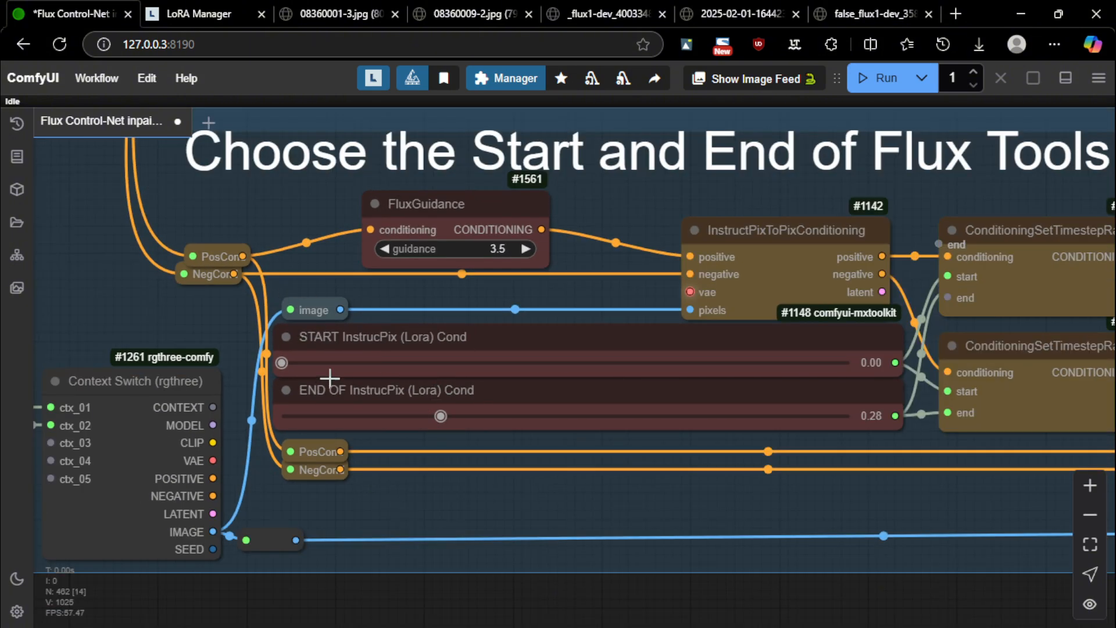
{"action": "left_click_drag", "start_coordinate": [440, 415], "coordinate": [353, 416]}
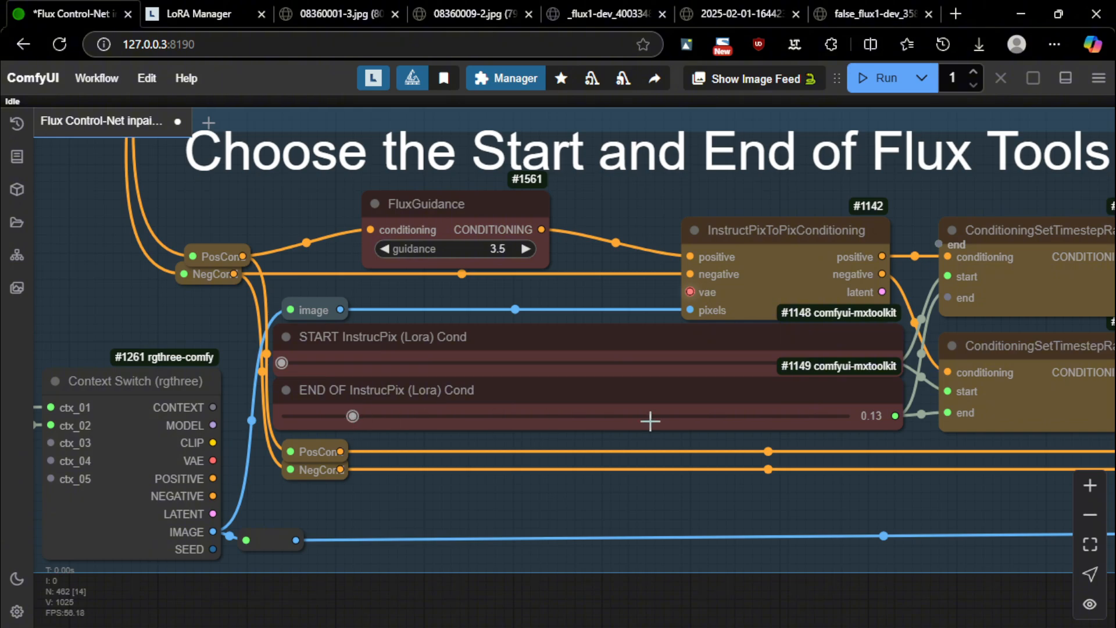
{"action": "left_click_drag", "start_coordinate": [777, 498], "coordinate": [225, 411]}
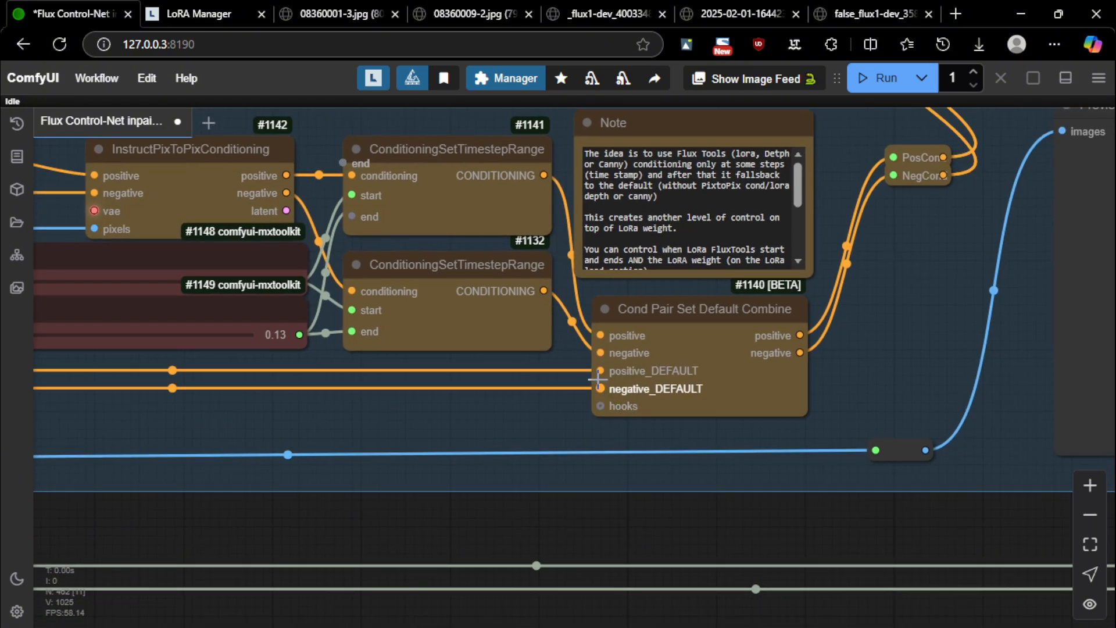
{"action": "left_click_drag", "start_coordinate": [492, 422], "coordinate": [804, 419]}
{"action": "scroll", "coordinate": [804, 419], "scroll_direction": "down", "scroll_amount": 2}
{"action": "scroll", "coordinate": [334, 276], "scroll_direction": "down", "scroll_amount": 3}
Raise END OF InstrucPix above 0.13, then return it to 0.28
{"action": "left_click_drag", "start_coordinate": [352, 394], "coordinate": [352, 395]}
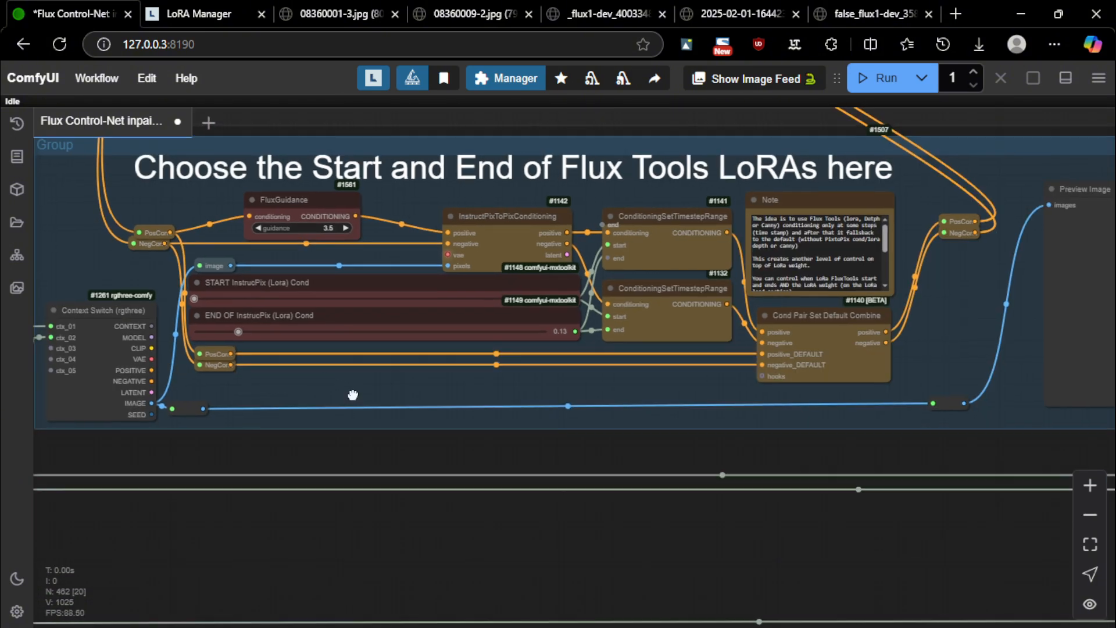
{"action": "scroll", "coordinate": [353, 394], "scroll_direction": "up", "scroll_amount": 4}
{"action": "left_click_drag", "start_coordinate": [293, 347], "coordinate": [731, 347]}
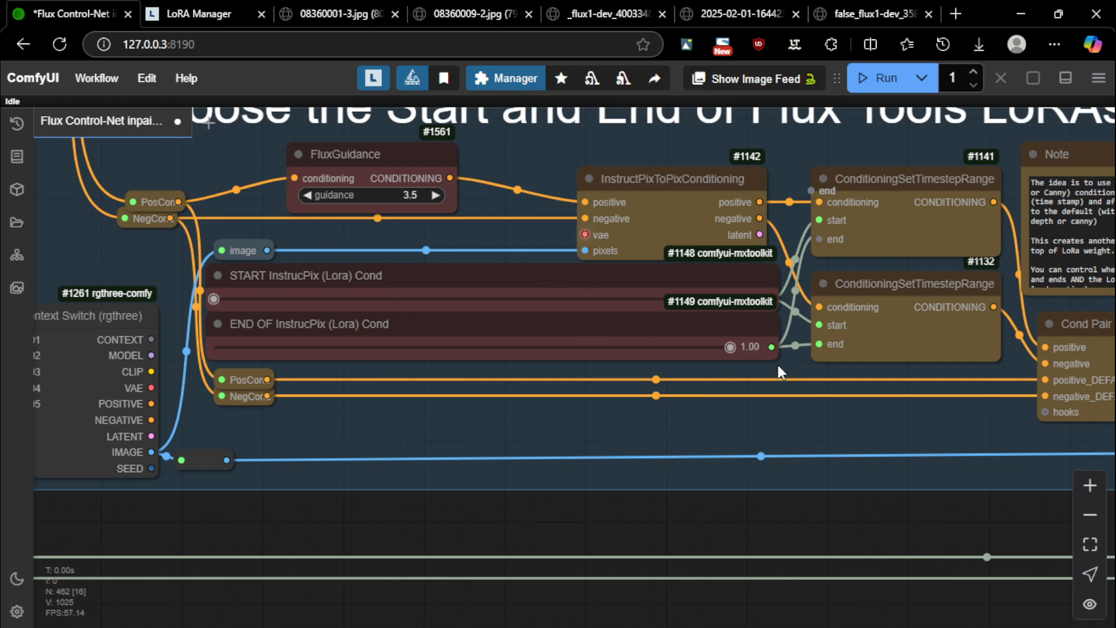
{"action": "left_click_drag", "start_coordinate": [738, 352], "coordinate": [355, 347]}
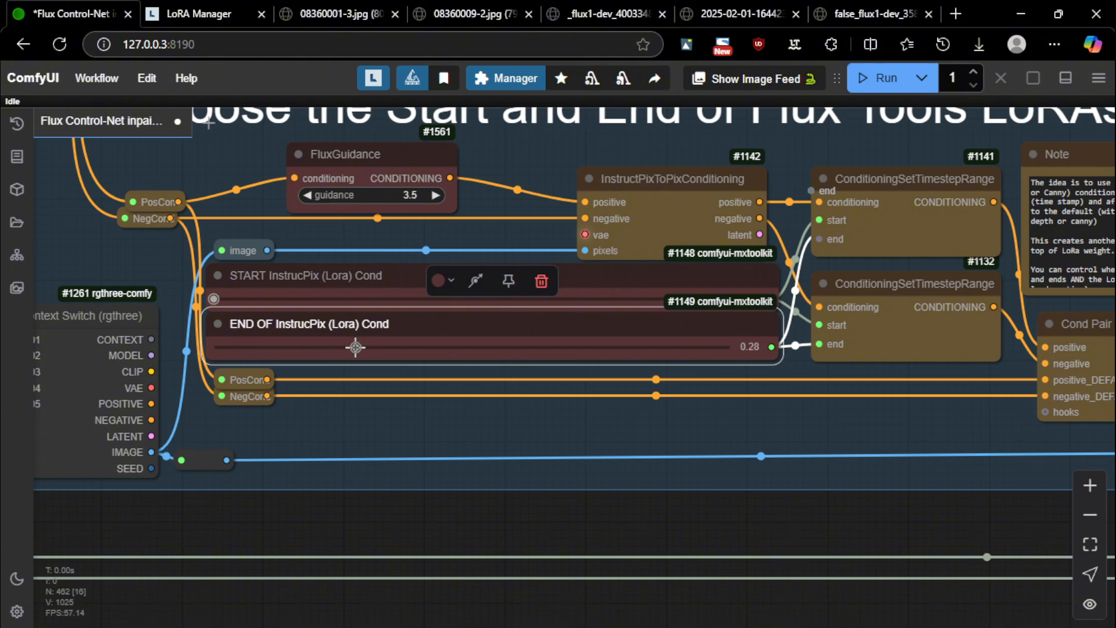
{"action": "left_click", "coordinate": [470, 403]}
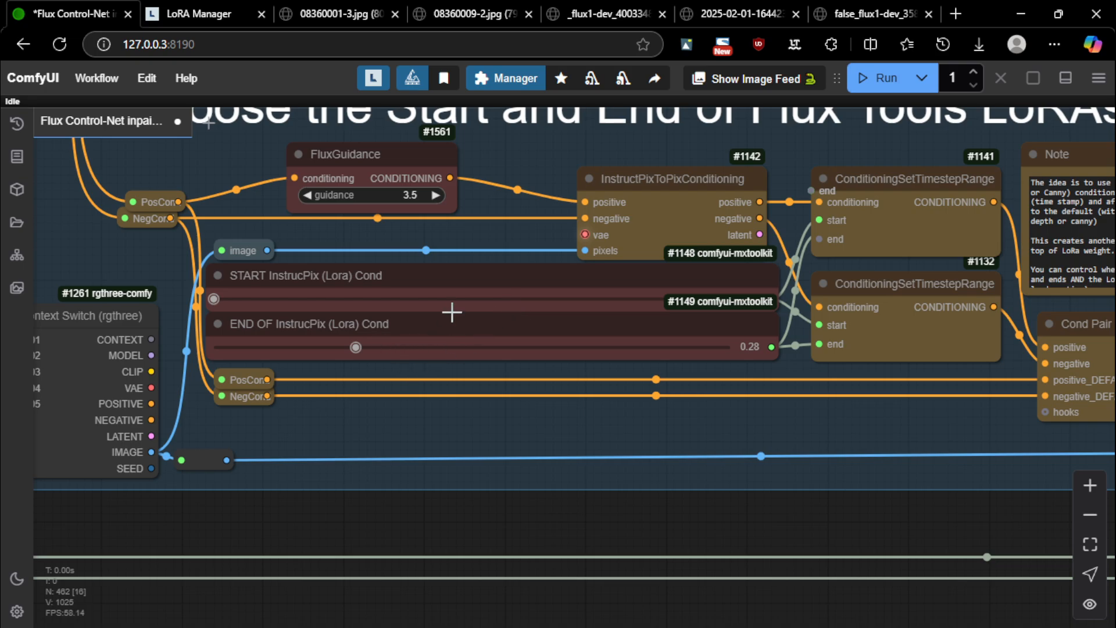
Set the END OF InstrucPix (Lora) Cond value to 0.50 and zoom out of the group
{"action": "scroll", "coordinate": [451, 312], "scroll_direction": "down", "scroll_amount": 3}
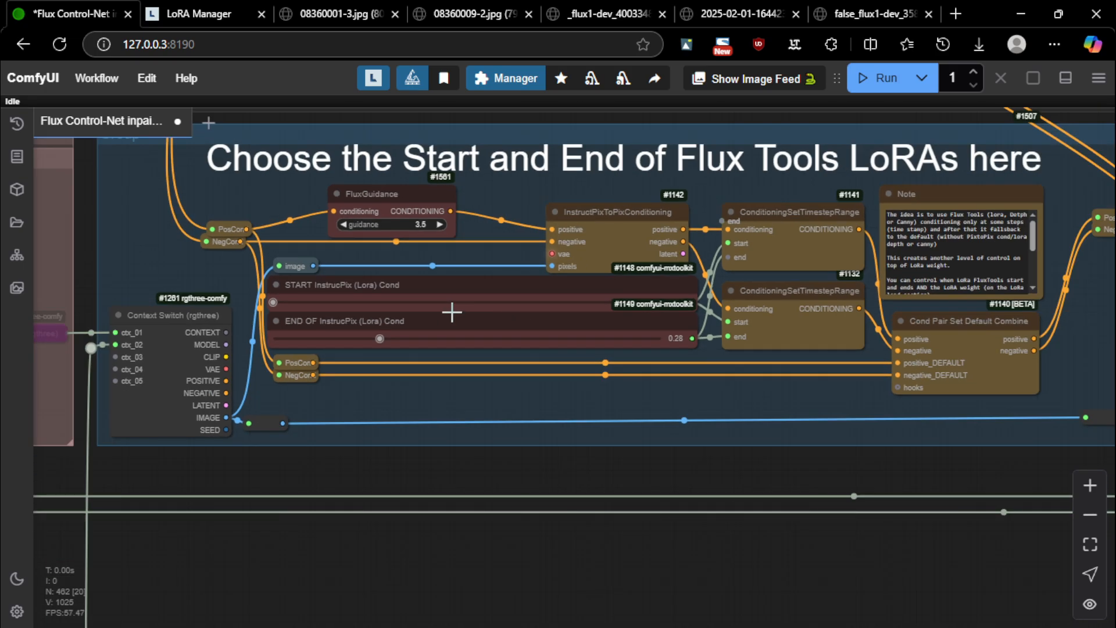
{"action": "scroll", "coordinate": [451, 312], "scroll_direction": "up", "scroll_amount": 5}
{"action": "scroll", "coordinate": [518, 400], "scroll_direction": "down", "scroll_amount": 4}
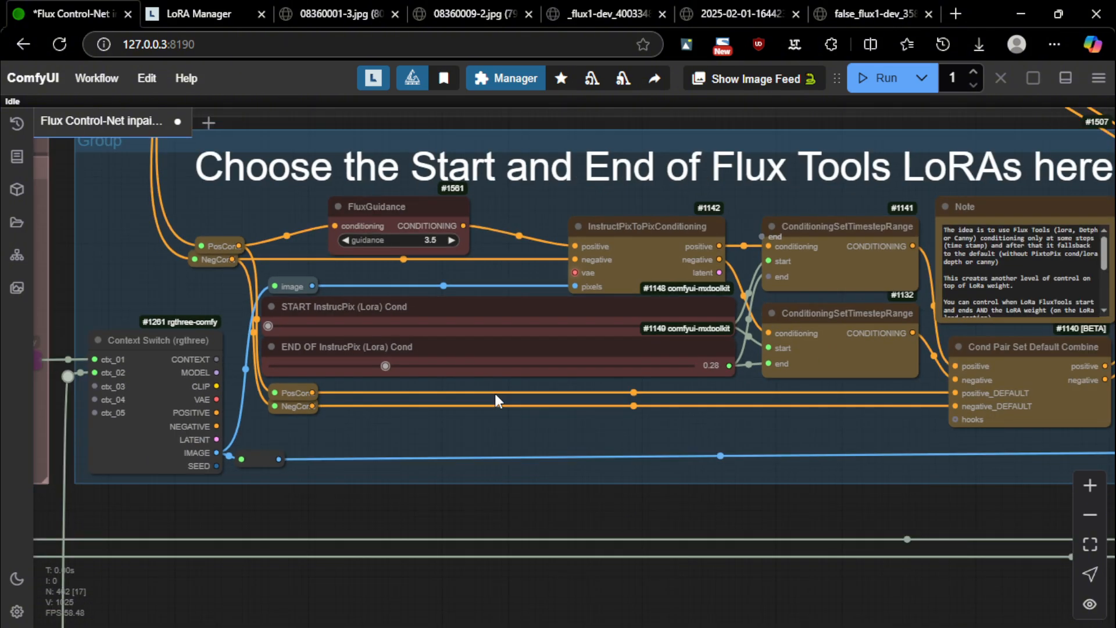
{"action": "left_click_drag", "start_coordinate": [672, 516], "coordinate": [669, 514]}
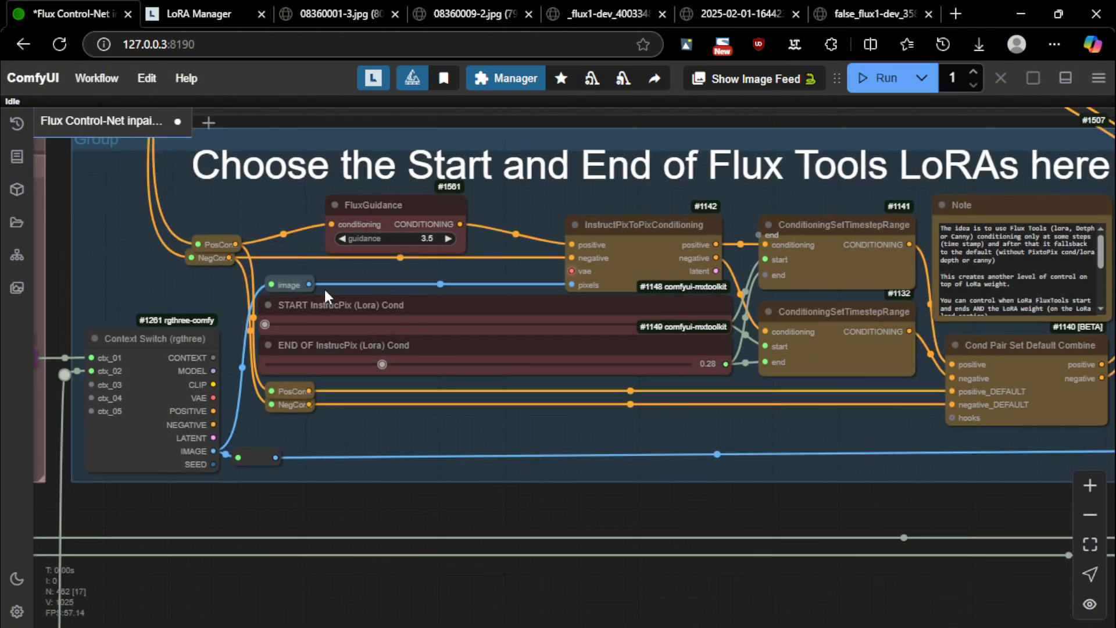
{"action": "left_click", "coordinate": [357, 312]}
{"action": "left_click", "coordinate": [399, 347]}
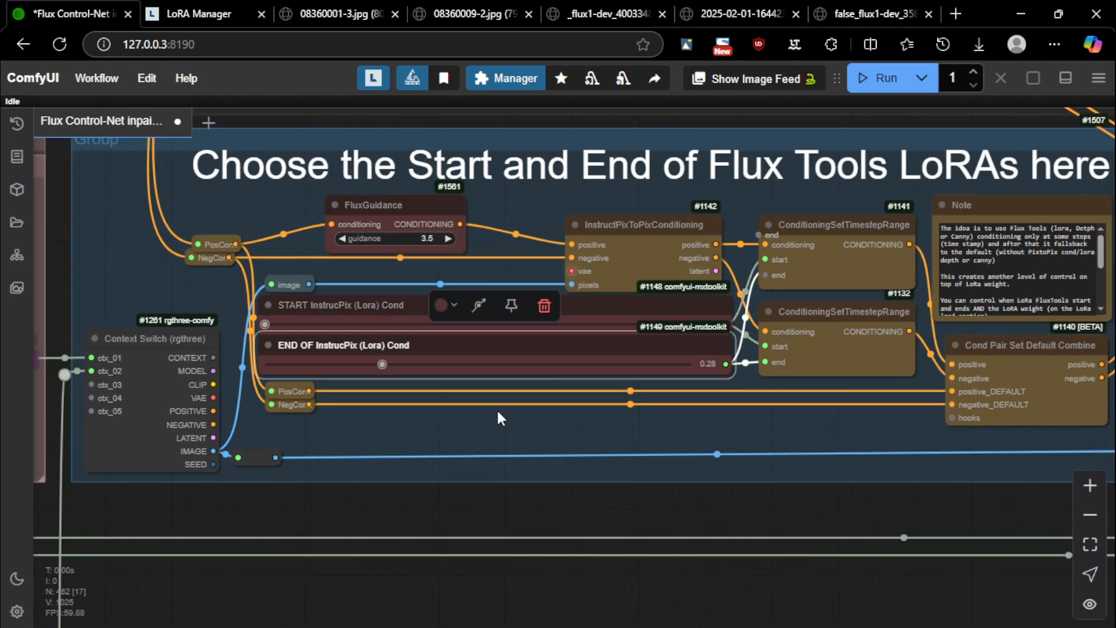
{"action": "left_click", "coordinate": [510, 440]}
{"action": "scroll", "coordinate": [422, 329], "scroll_direction": "up", "scroll_amount": 6}
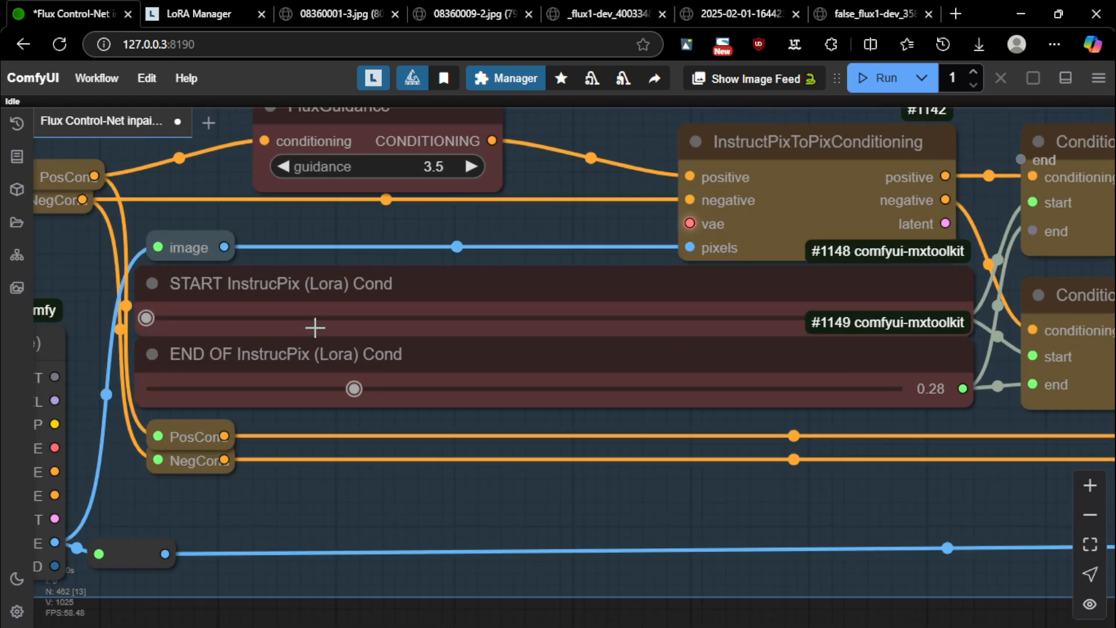
{"action": "scroll", "coordinate": [351, 297], "scroll_direction": "down", "scroll_amount": 6}
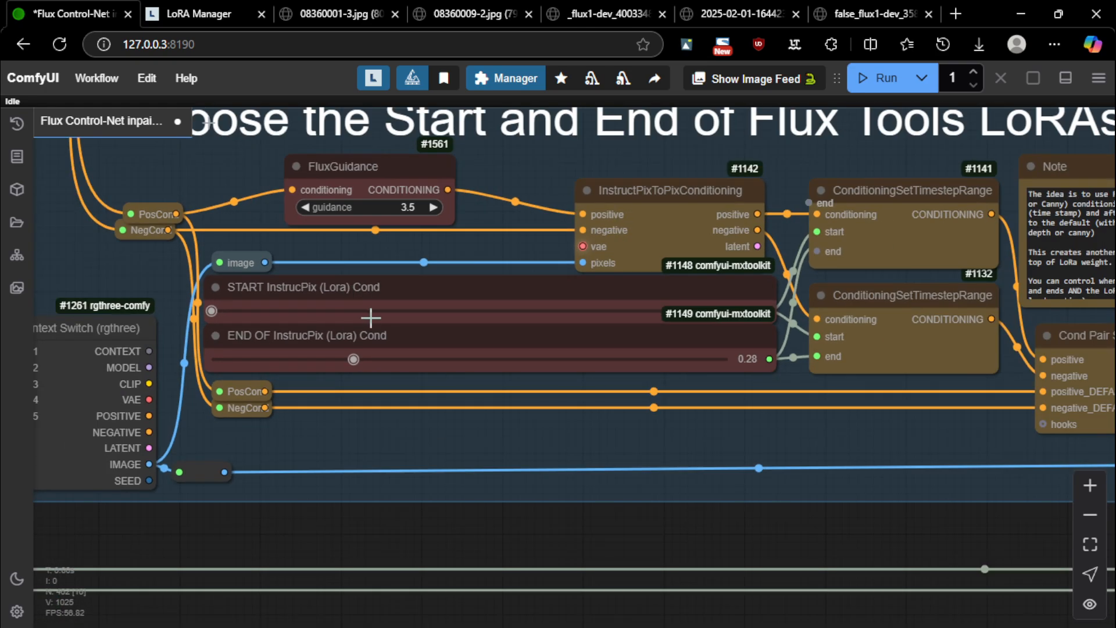
{"action": "scroll", "coordinate": [353, 356], "scroll_direction": "up", "scroll_amount": 7}
{"action": "left_click_drag", "start_coordinate": [354, 358], "coordinate": [534, 358]}
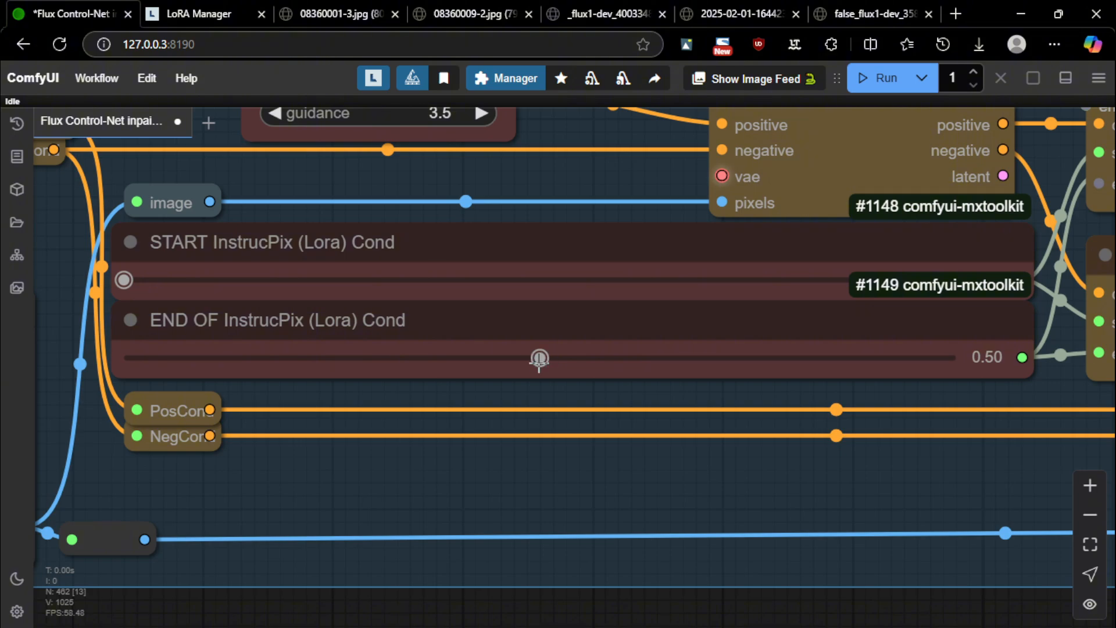
{"action": "scroll", "coordinate": [539, 362], "scroll_direction": "down", "scroll_amount": 3}
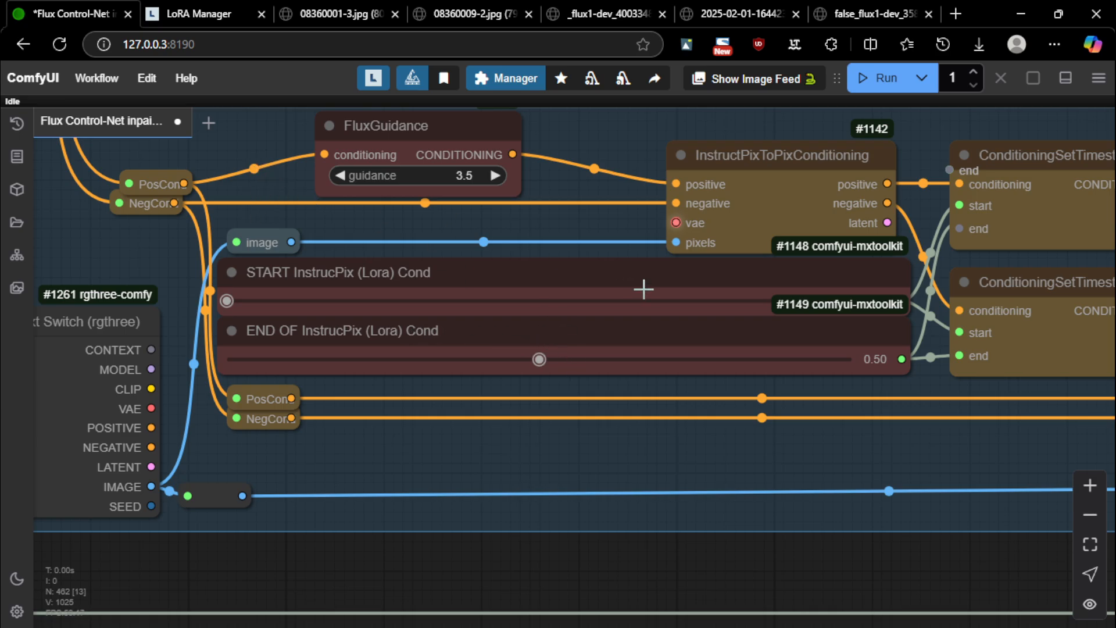
{"action": "scroll", "coordinate": [643, 289], "scroll_direction": "down", "scroll_amount": 10}
{"action": "left_click_drag", "start_coordinate": [495, 418], "coordinate": [925, 318]}
{"action": "scroll", "coordinate": [924, 318], "scroll_direction": "down", "scroll_amount": 8}
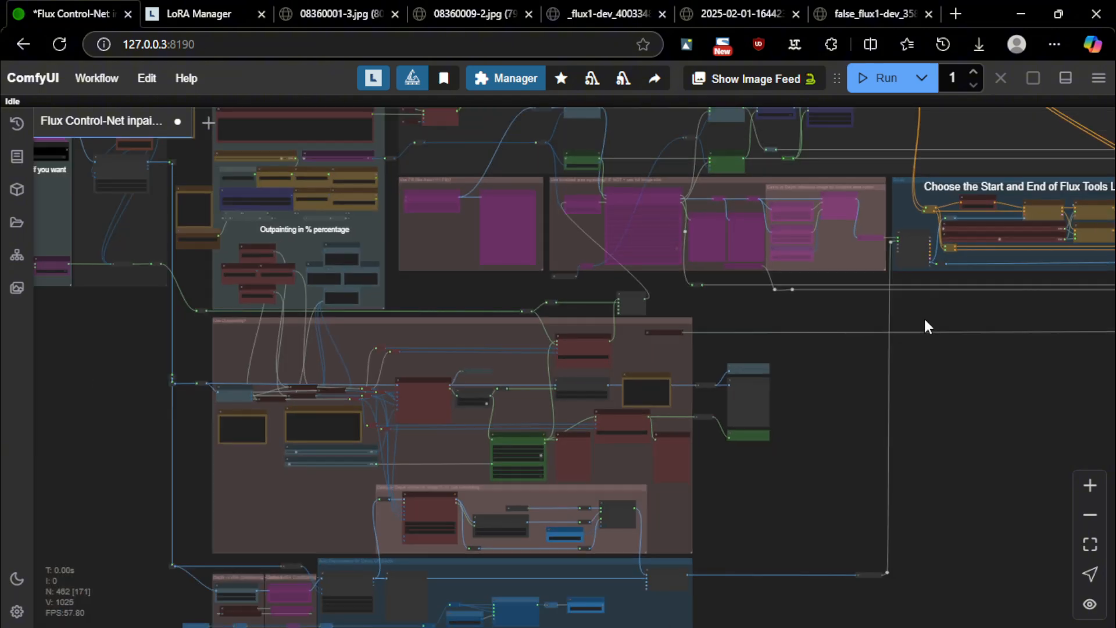
{"action": "left_click_drag", "start_coordinate": [262, 392], "coordinate": [499, 402]}
{"action": "scroll", "coordinate": [383, 375], "scroll_direction": "up", "scroll_amount": 11}
{"action": "left_click_drag", "start_coordinate": [101, 294], "coordinate": [579, 387]}
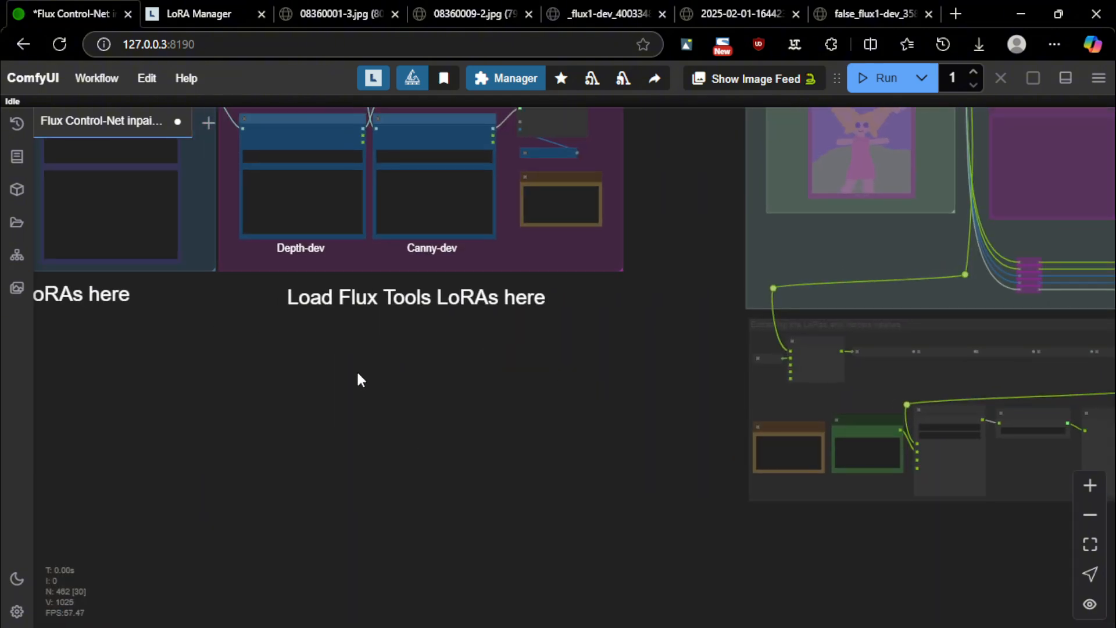
{"action": "left_click_drag", "start_coordinate": [358, 378], "coordinate": [519, 486]}
{"action": "scroll", "coordinate": [459, 263], "scroll_direction": "up", "scroll_amount": 5}
{"action": "scroll", "coordinate": [567, 332], "scroll_direction": "up", "scroll_amount": 5}
{"action": "left_click", "coordinate": [543, 317]}
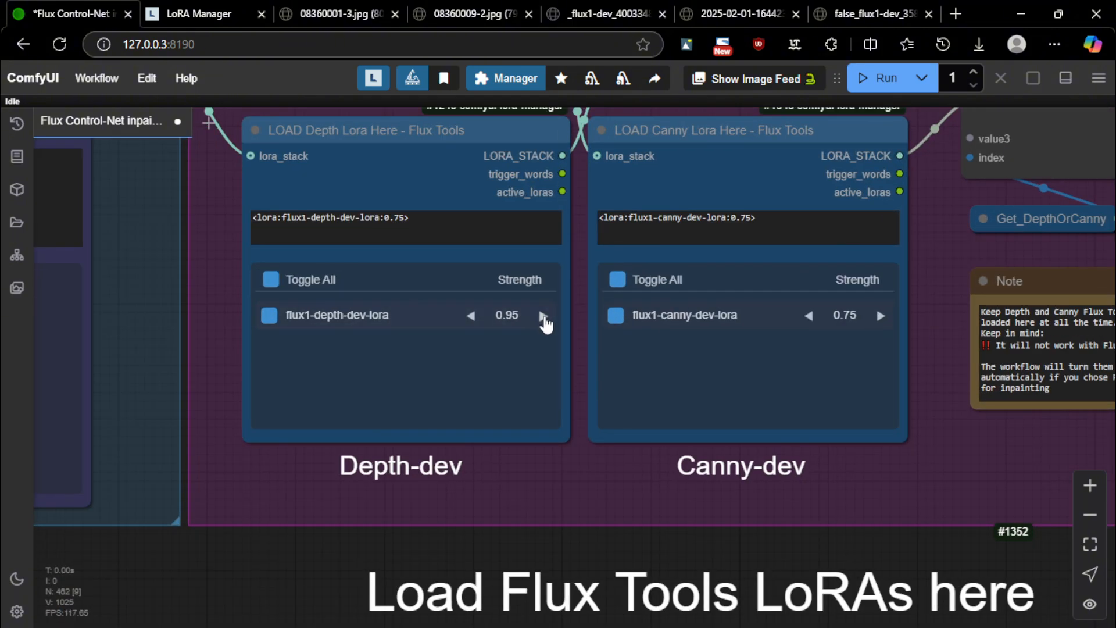
{"action": "left_click", "coordinate": [544, 317]}
{"action": "mouse_move", "coordinate": [357, 317]}
{"action": "left_click", "coordinate": [543, 316]}
{"action": "left_click", "coordinate": [542, 315]}
{"action": "left_click", "coordinate": [470, 316]}
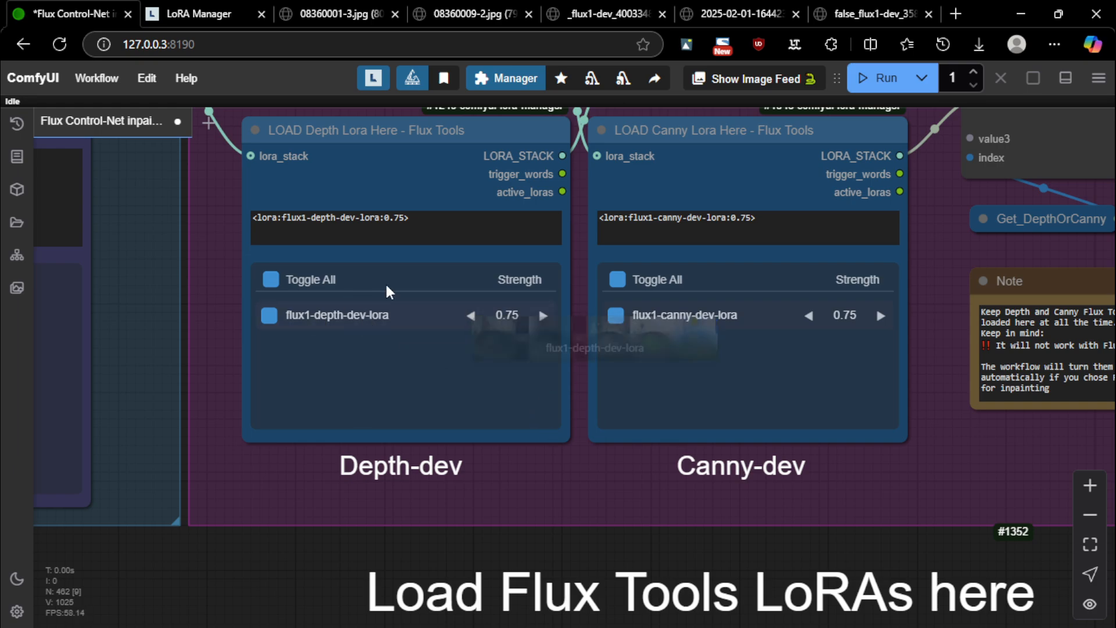
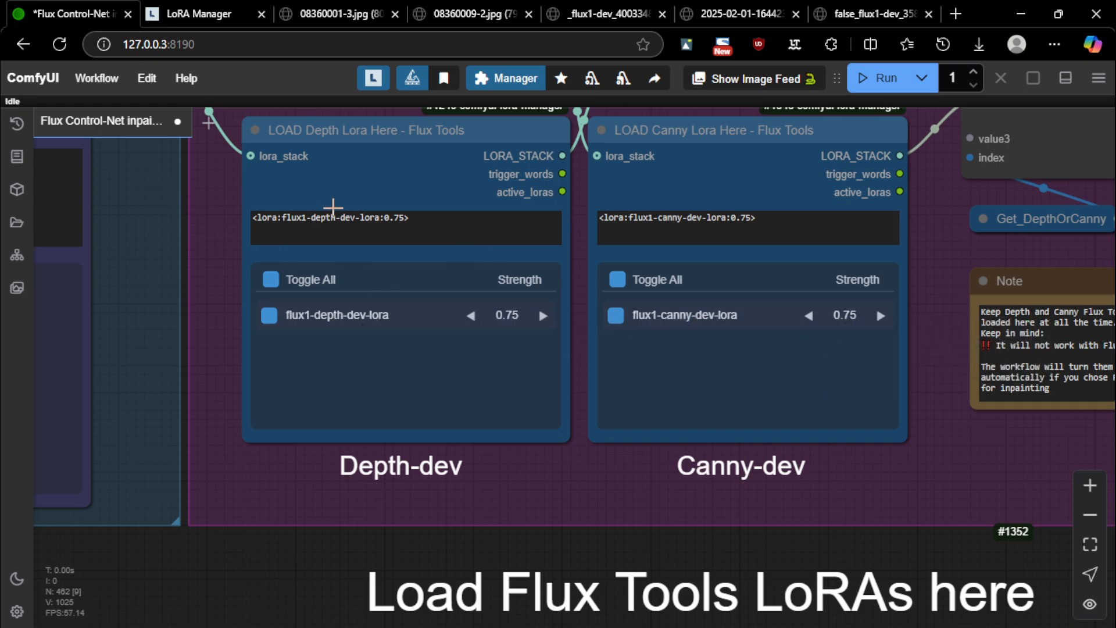
Pan past the Lora Stacker and Depth/Canny-dev LoRA nodes toward the Choose the Start and End group
{"action": "left_click_drag", "start_coordinate": [149, 279], "coordinate": [798, 336]}
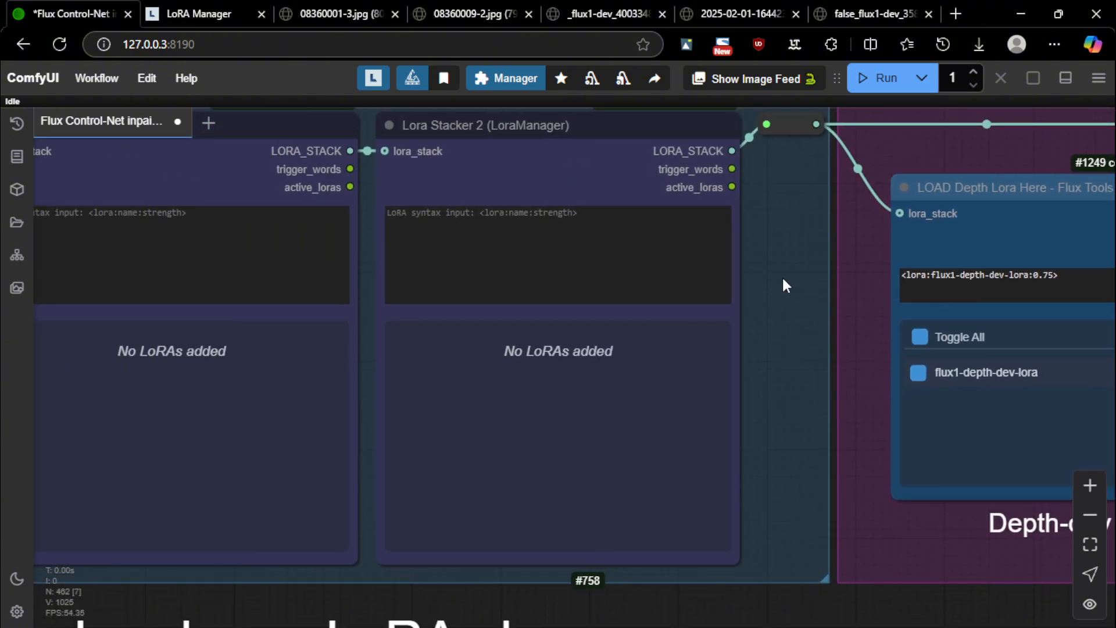
{"action": "left_click_drag", "start_coordinate": [783, 280], "coordinate": [401, 254]}
{"action": "scroll", "coordinate": [552, 192], "scroll_direction": "up", "scroll_amount": 2}
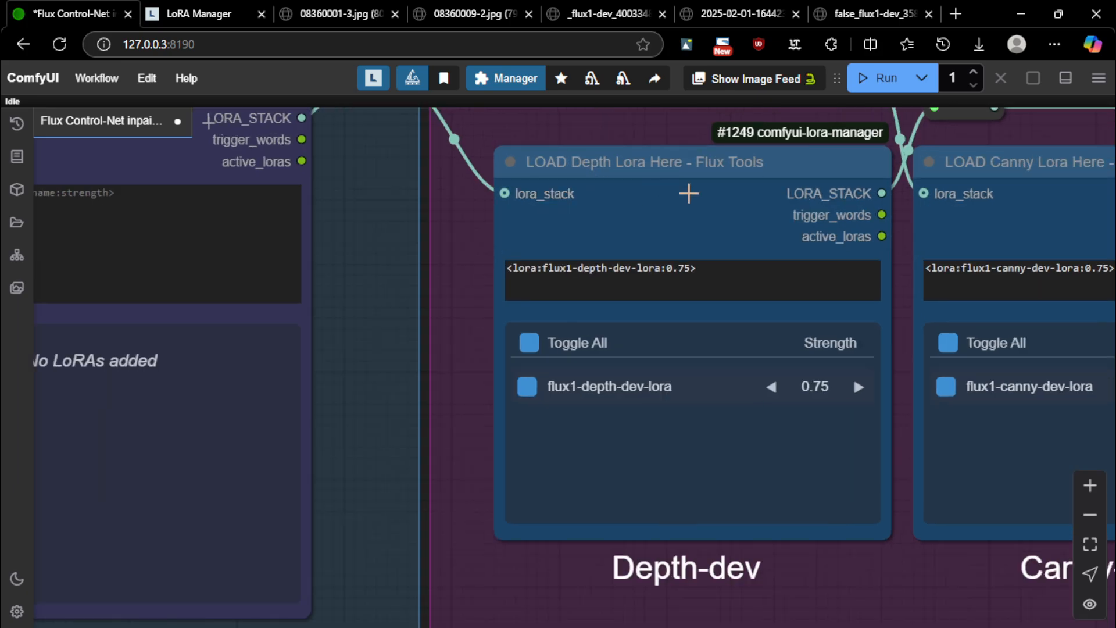
{"action": "scroll", "coordinate": [522, 190], "scroll_direction": "down", "scroll_amount": 9}
{"action": "left_click_drag", "start_coordinate": [558, 470], "coordinate": [179, 455]}
{"action": "scroll", "coordinate": [628, 435], "scroll_direction": "down", "scroll_amount": 8}
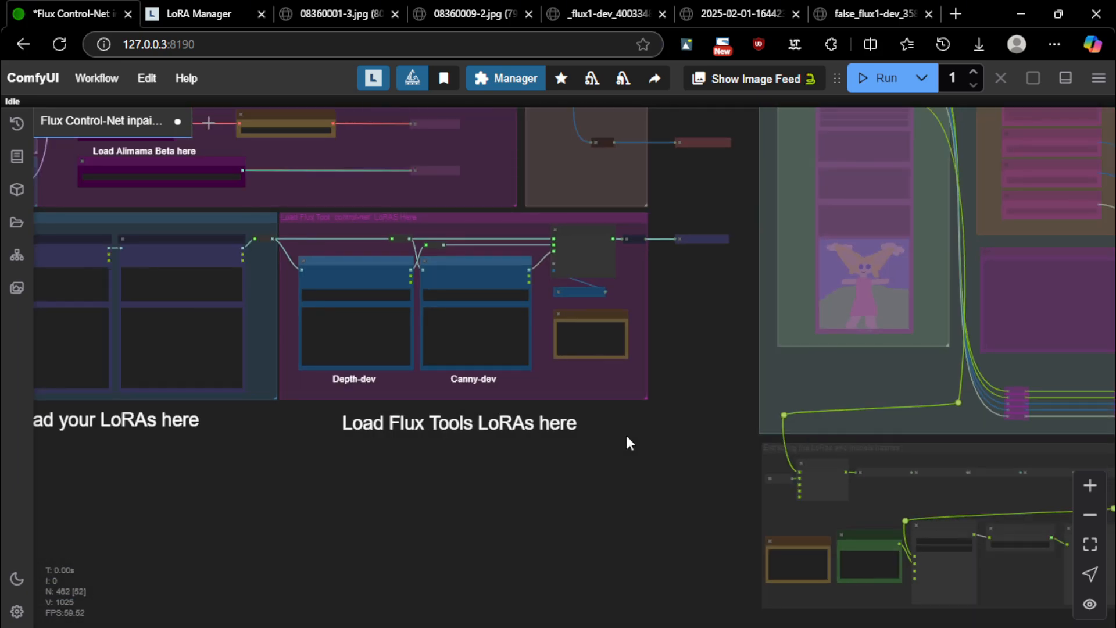
{"action": "left_click_drag", "start_coordinate": [657, 498], "coordinate": [1, 402]}
{"action": "left_click_drag", "start_coordinate": [721, 385], "coordinate": [25, 193]}
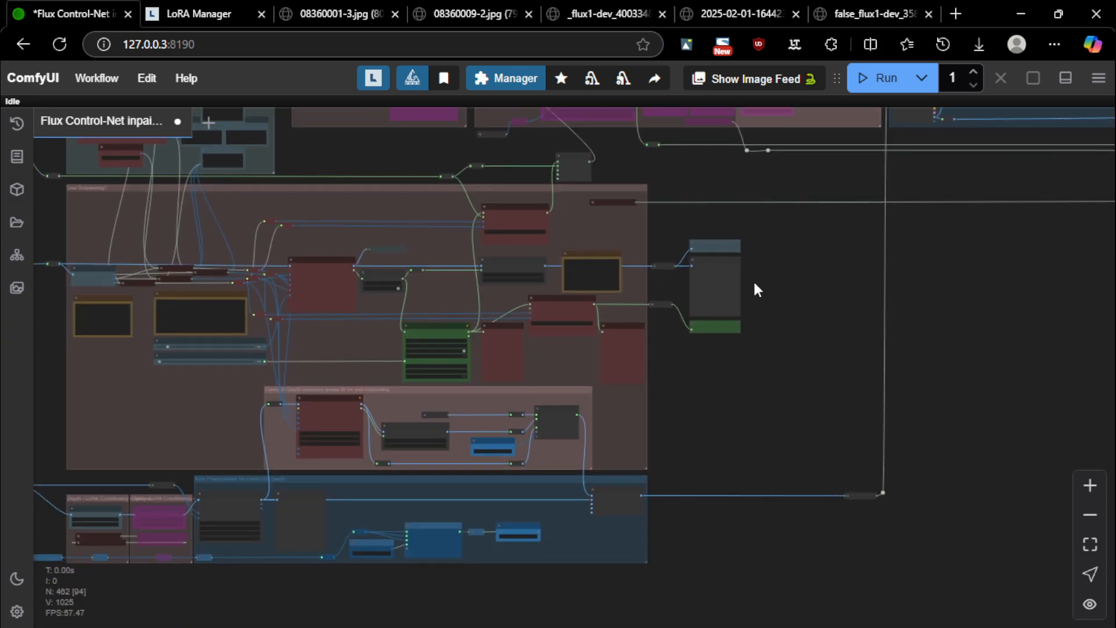
{"action": "left_click_drag", "start_coordinate": [871, 284], "coordinate": [383, 487]}
{"action": "scroll", "coordinate": [535, 212], "scroll_direction": "up", "scroll_amount": 8}
{"action": "scroll", "coordinate": [483, 289], "scroll_direction": "up", "scroll_amount": 3}
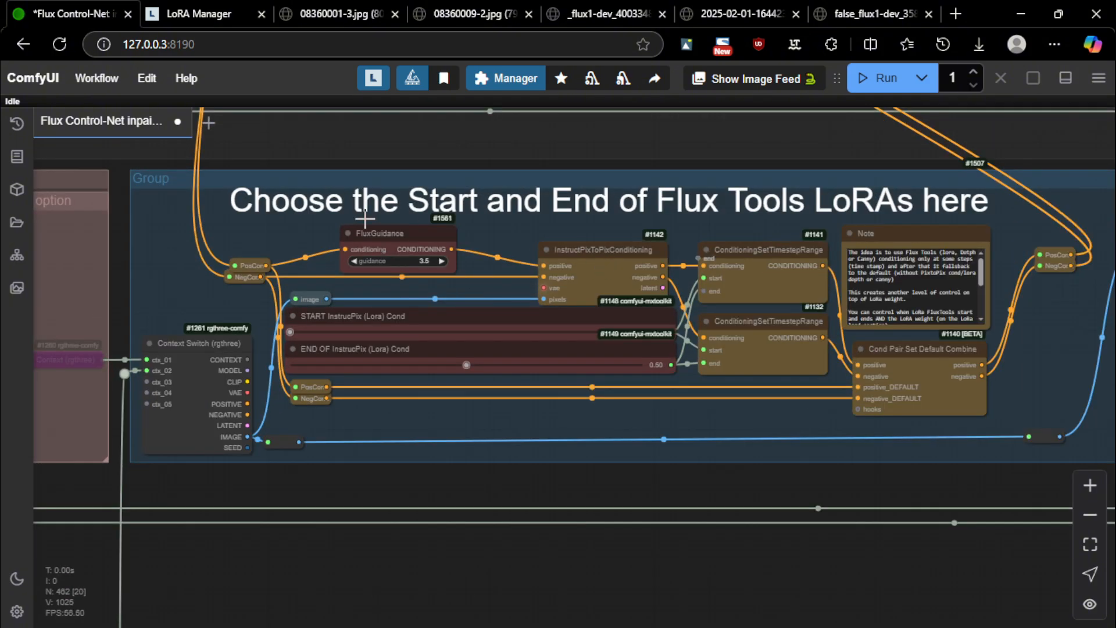
{"action": "scroll", "coordinate": [401, 251], "scroll_direction": "up", "scroll_amount": 1}
{"action": "scroll", "coordinate": [389, 203], "scroll_direction": "up", "scroll_amount": 1}
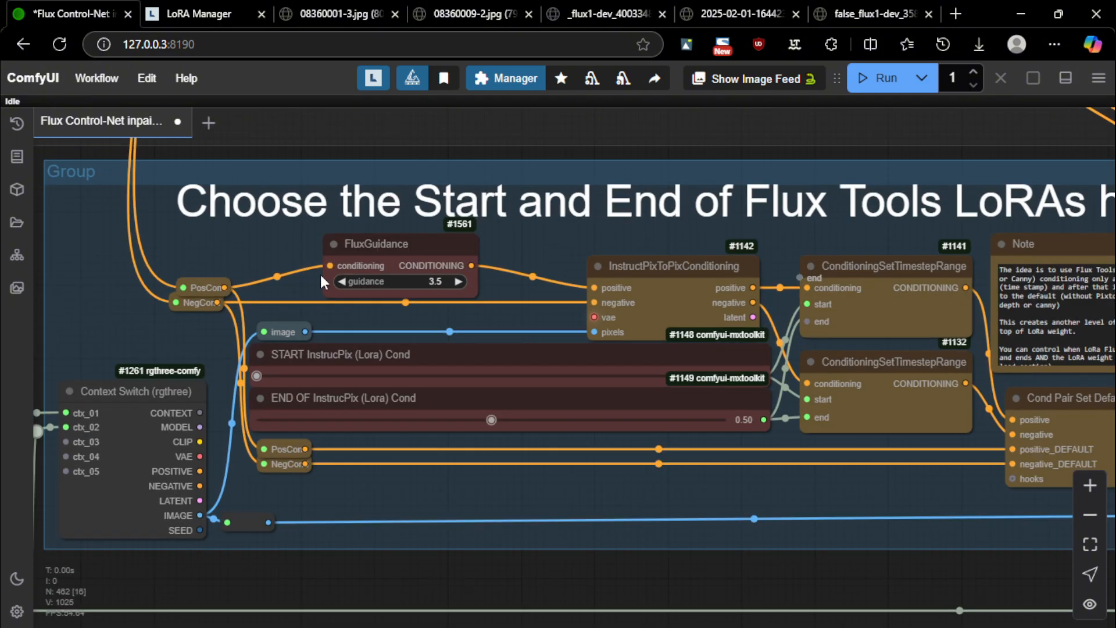
Frame the Start and End group and drag END OF InstrucPix (Lora) Cond from 0.50 to 0.33
{"action": "left_click_drag", "start_coordinate": [550, 251], "coordinate": [296, 285]}
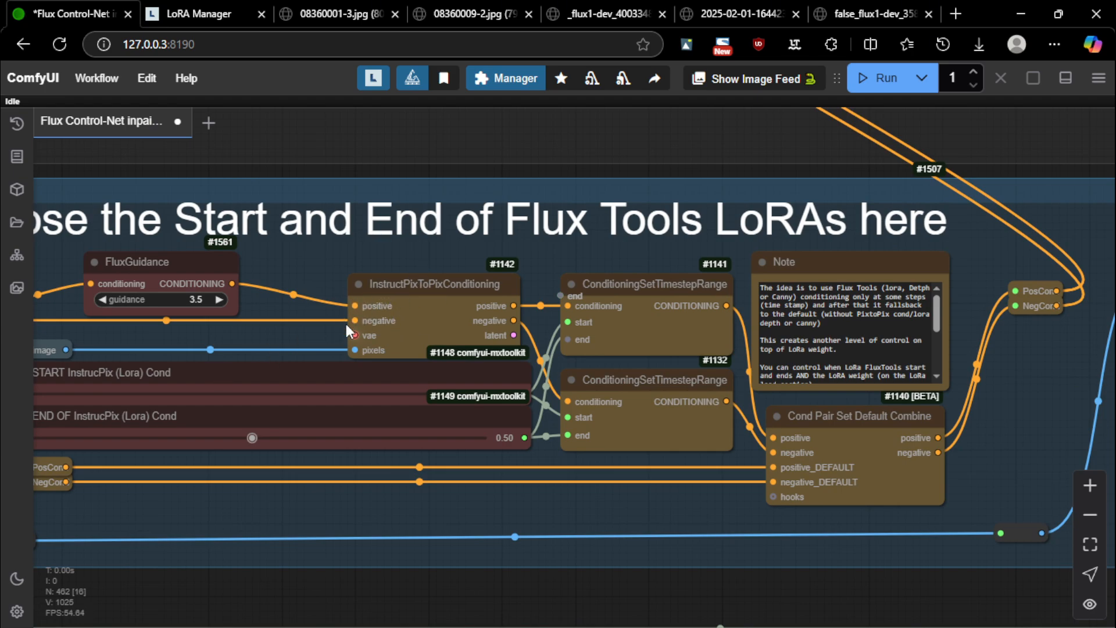
{"action": "scroll", "coordinate": [349, 259], "scroll_direction": "down", "scroll_amount": 5}
{"action": "left_click_drag", "start_coordinate": [405, 436], "coordinate": [518, 460]}
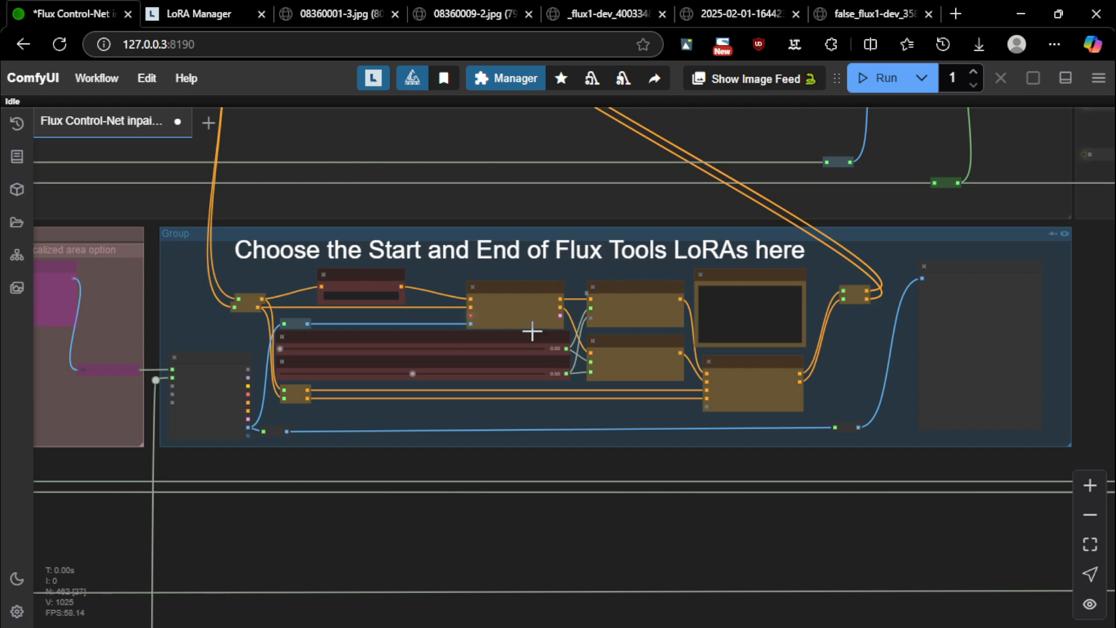
{"action": "scroll", "coordinate": [444, 299], "scroll_direction": "up", "scroll_amount": 5}
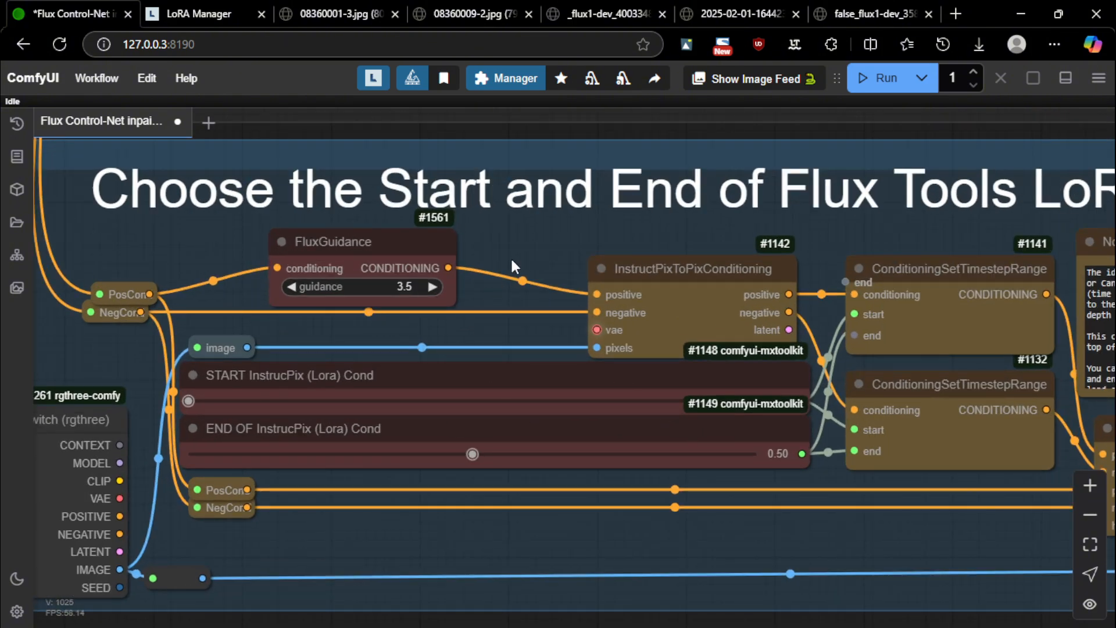
{"action": "scroll", "coordinate": [523, 265], "scroll_direction": "down", "scroll_amount": 4}
{"action": "scroll", "coordinate": [639, 256], "scroll_direction": "down", "scroll_amount": 1}
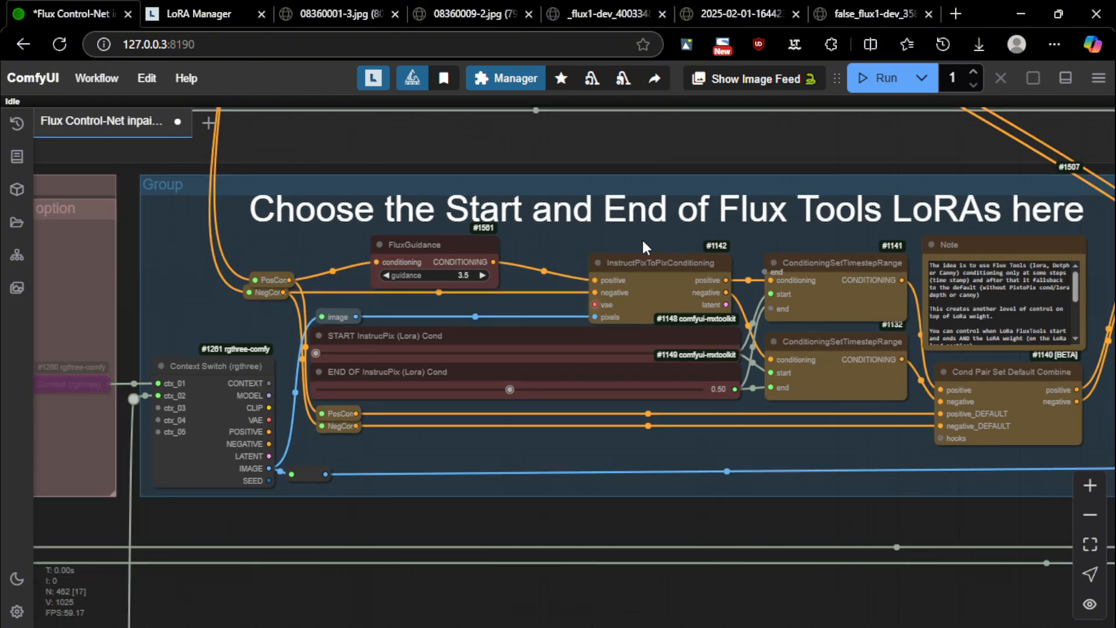
{"action": "scroll", "coordinate": [668, 253], "scroll_direction": "up", "scroll_amount": 1}
{"action": "scroll", "coordinate": [708, 229], "scroll_direction": "down", "scroll_amount": 3}
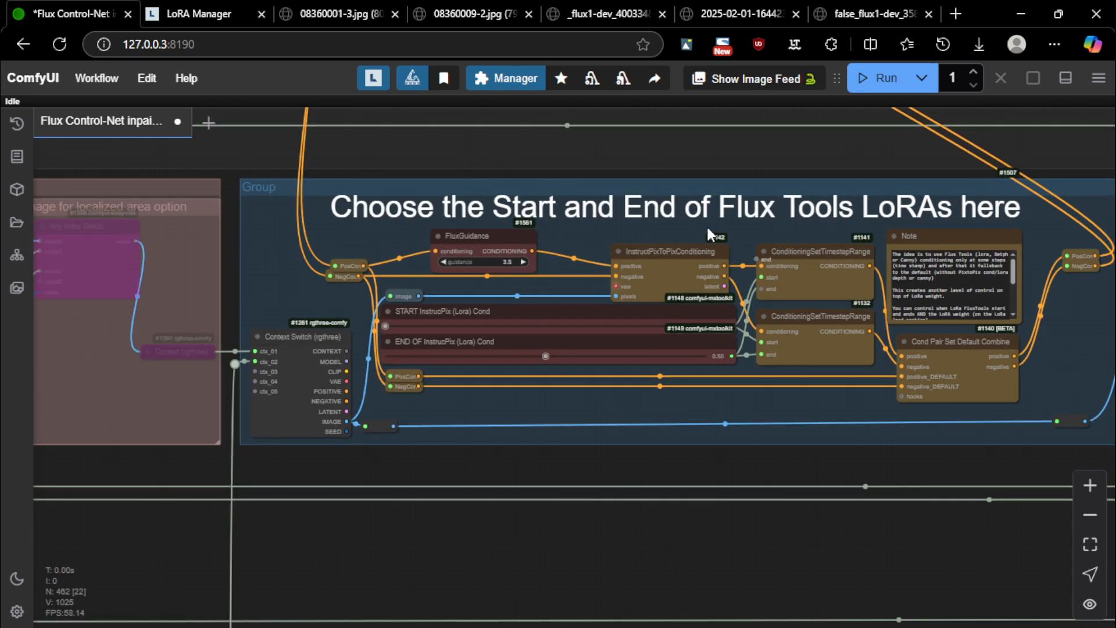
{"action": "scroll", "coordinate": [698, 228], "scroll_direction": "up", "scroll_amount": 4}
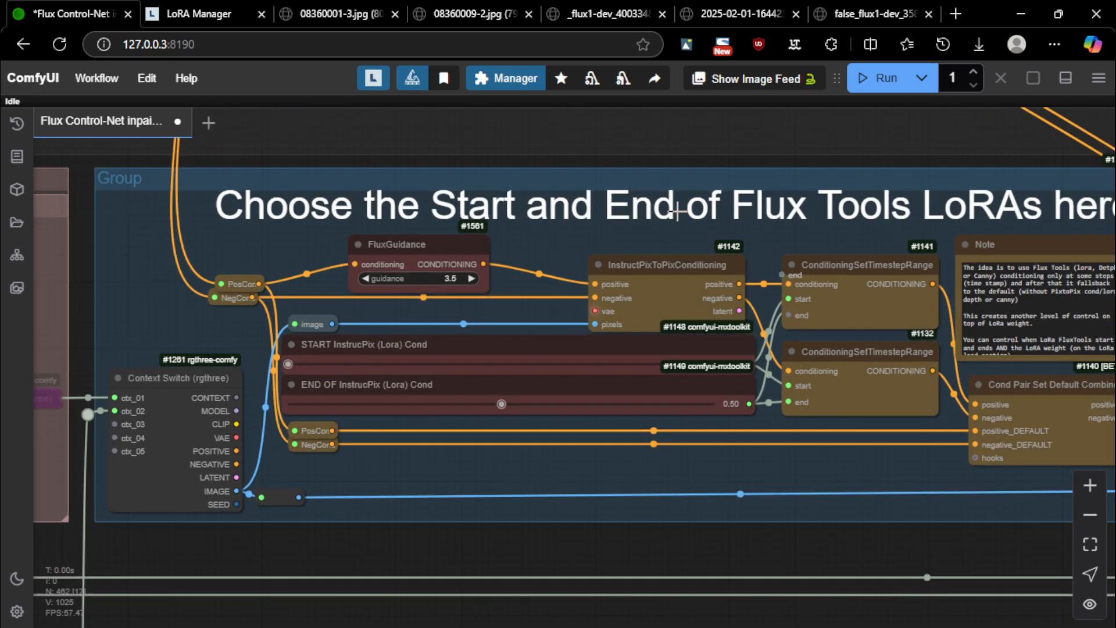
{"action": "scroll", "coordinate": [506, 406], "scroll_direction": "down", "scroll_amount": 1}
{"action": "left_click_drag", "start_coordinate": [500, 407], "coordinate": [407, 400]}
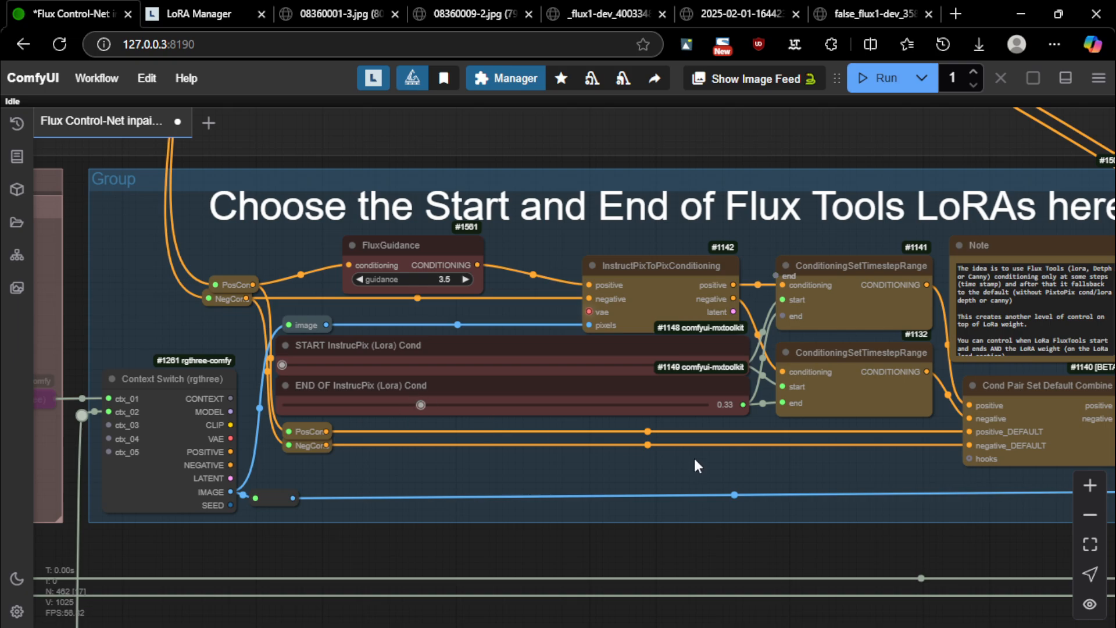
Raise the END OF InstrucPix (Lora) Cond value to 0.35
{"action": "scroll", "coordinate": [657, 465], "scroll_direction": "down", "scroll_amount": 2}
{"action": "scroll", "coordinate": [560, 346], "scroll_direction": "down", "scroll_amount": 3}
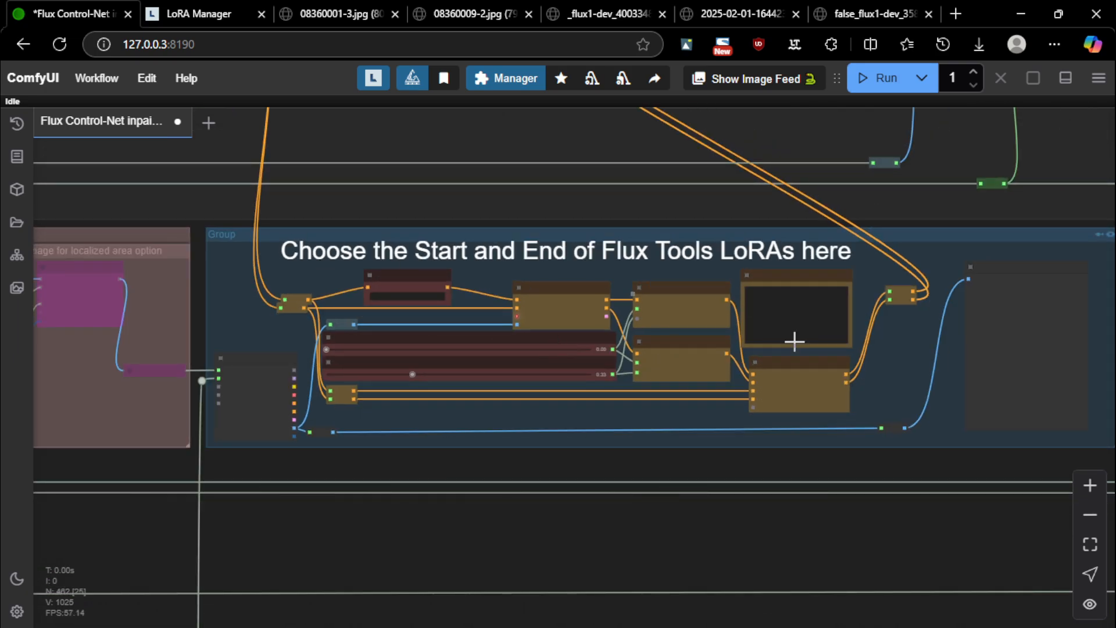
{"action": "scroll", "coordinate": [407, 288], "scroll_direction": "up", "scroll_amount": 3}
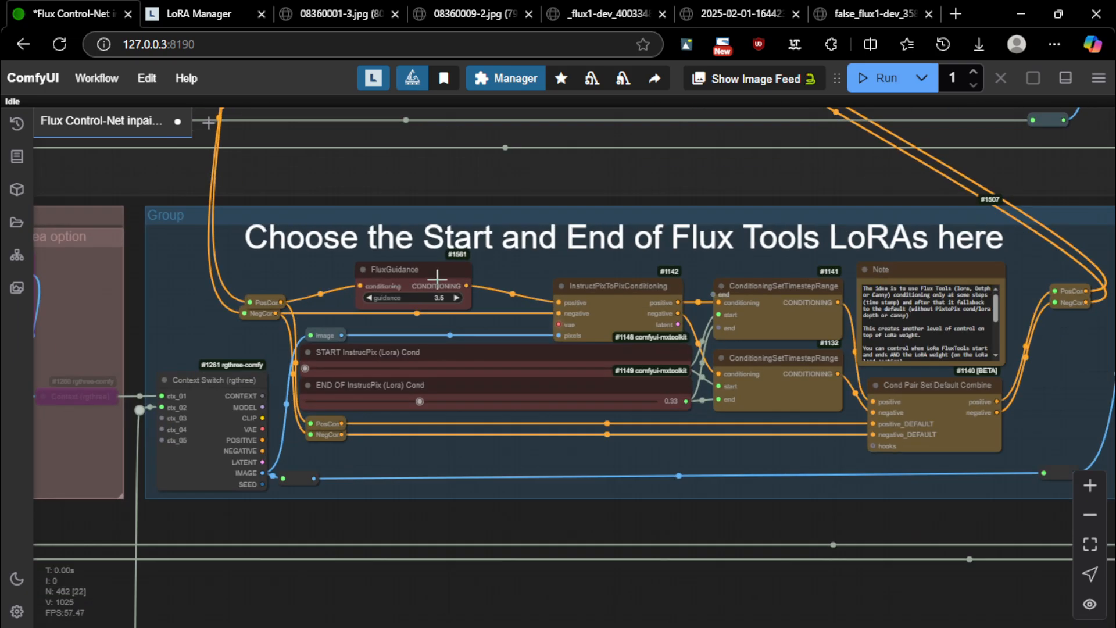
{"action": "left_click", "coordinate": [305, 368]}
{"action": "mouse_move", "coordinate": [424, 398]}
{"action": "left_mouse_down"}
{"action": "mouse_move", "coordinate": [461, 404]}
{"action": "mouse_move", "coordinate": [429, 404]}
{"action": "left_mouse_up"}
Try different FluxGuidance guidance values, stepping down and up until it reaches 30.0
{"action": "scroll", "coordinate": [412, 270], "scroll_direction": "up", "scroll_amount": 7}
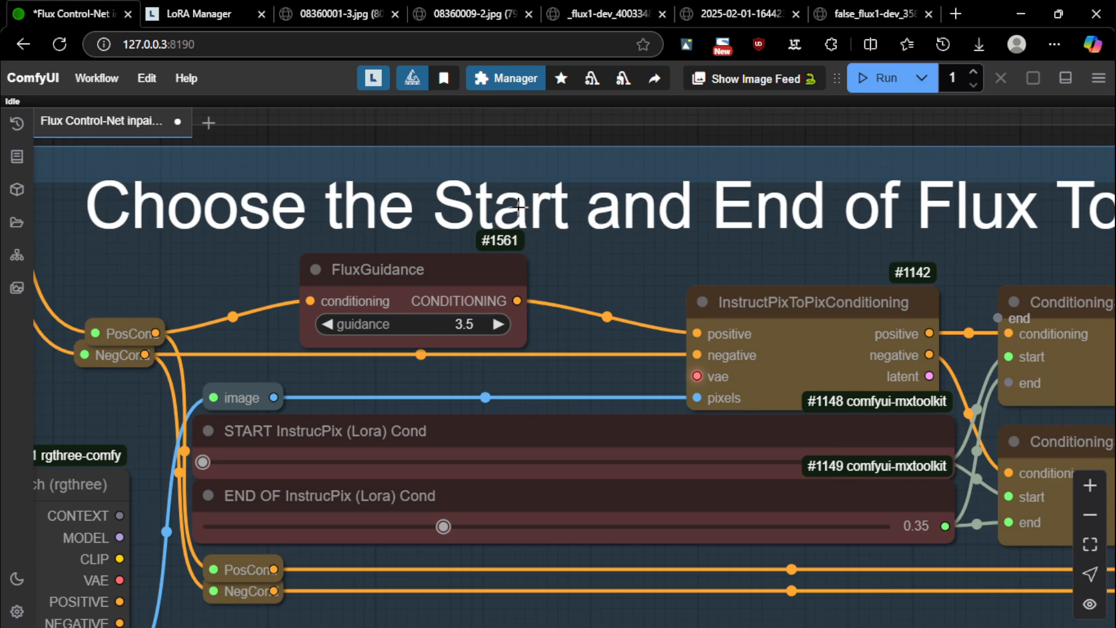
{"action": "scroll", "coordinate": [500, 215], "scroll_direction": "down", "scroll_amount": 2}
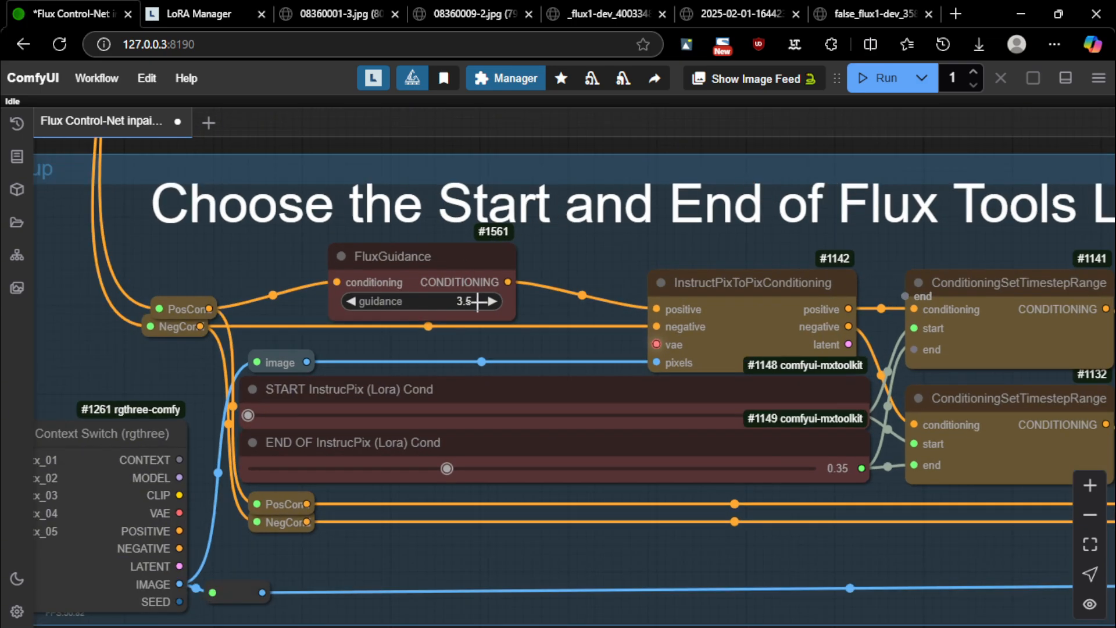
{"action": "scroll", "coordinate": [459, 300], "scroll_direction": "up", "scroll_amount": 3}
{"action": "left_click_drag", "start_coordinate": [394, 311], "coordinate": [437, 300]}
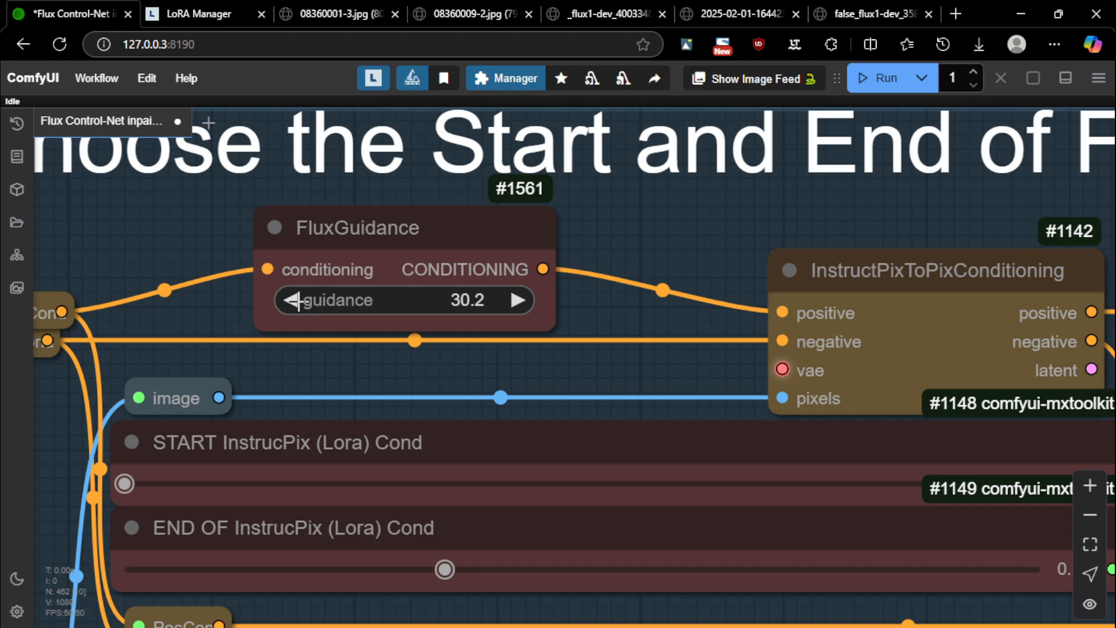
{"action": "left_click", "coordinate": [299, 301]}
{"action": "left_click", "coordinate": [298, 300]}
{"action": "left_click", "coordinate": [297, 301]}
{"action": "left_click", "coordinate": [296, 301]}
{"action": "left_click", "coordinate": [516, 304]}
{"action": "left_click", "coordinate": [516, 304]}
{"action": "left_click", "coordinate": [516, 304]}
{"action": "left_click", "coordinate": [296, 302]}
Bring the FluxGuidance guidance back down from 30 to 3.7
{"action": "scroll", "coordinate": [448, 288], "scroll_direction": "down", "scroll_amount": 1}
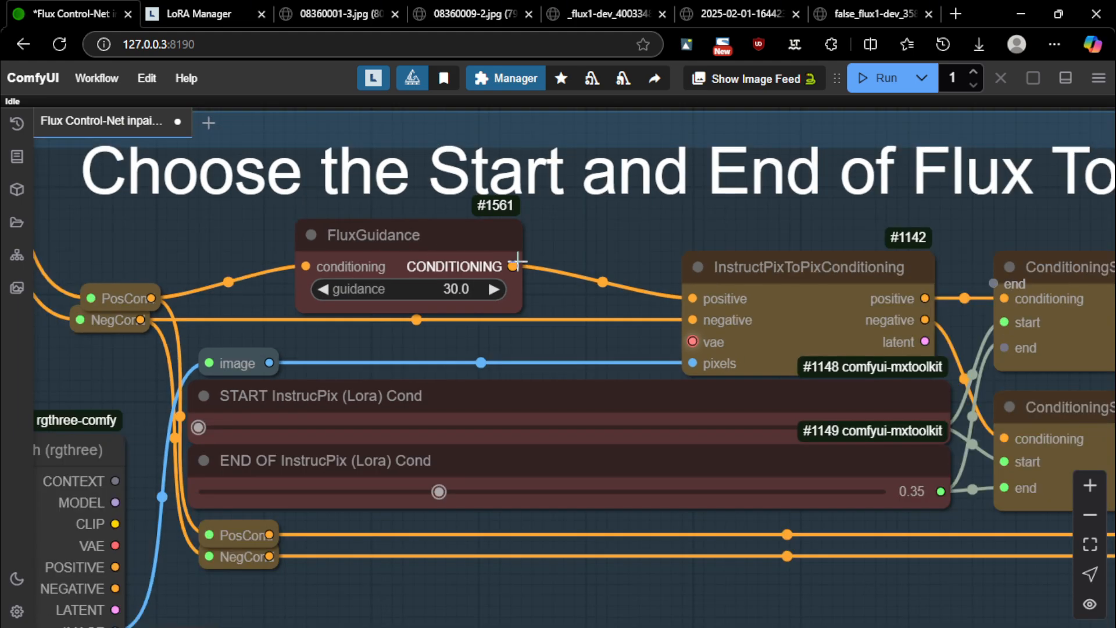
{"action": "scroll", "coordinate": [363, 244], "scroll_direction": "down", "scroll_amount": 4}
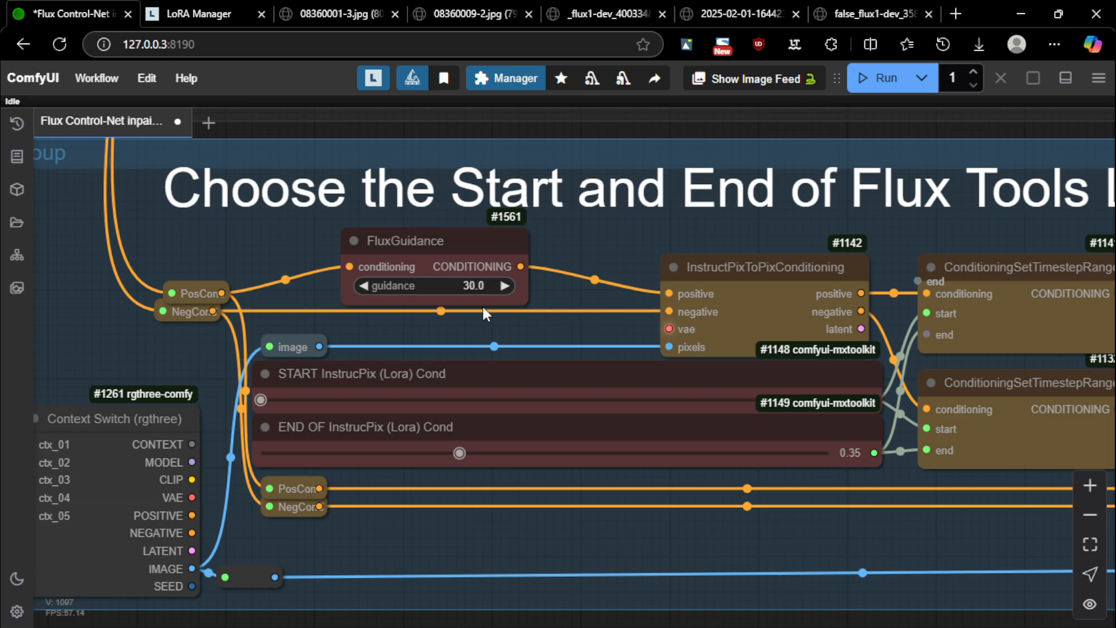
{"action": "left_click_drag", "start_coordinate": [459, 286], "coordinate": [324, 294]}
{"action": "mouse_move", "coordinate": [488, 285]}
{"action": "left_mouse_down"}
{"action": "mouse_move", "coordinate": [409, 283]}
{"action": "mouse_move", "coordinate": [477, 287]}
{"action": "left_mouse_up"}
{"action": "left_click_drag", "start_coordinate": [477, 285], "coordinate": [366, 286]}
Inspect the Guidance and Steps settings in the Outpainting groups
{"action": "scroll", "coordinate": [411, 293], "scroll_direction": "down", "scroll_amount": 12}
{"action": "left_click_drag", "start_coordinate": [267, 464], "coordinate": [820, 440]}
{"action": "left_click_drag", "start_coordinate": [575, 445], "coordinate": [1093, 451]}
{"action": "scroll", "coordinate": [347, 297], "scroll_direction": "up", "scroll_amount": 1}
{"action": "scroll", "coordinate": [347, 296], "scroll_direction": "up", "scroll_amount": 11}
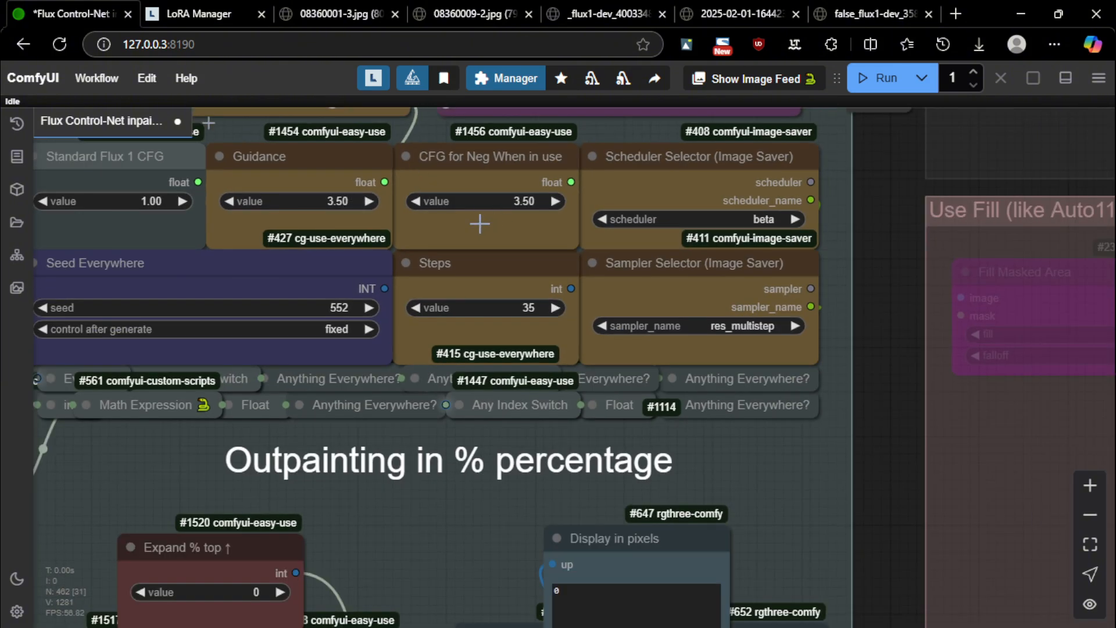
{"action": "scroll", "coordinate": [438, 189], "scroll_direction": "down", "scroll_amount": 1}
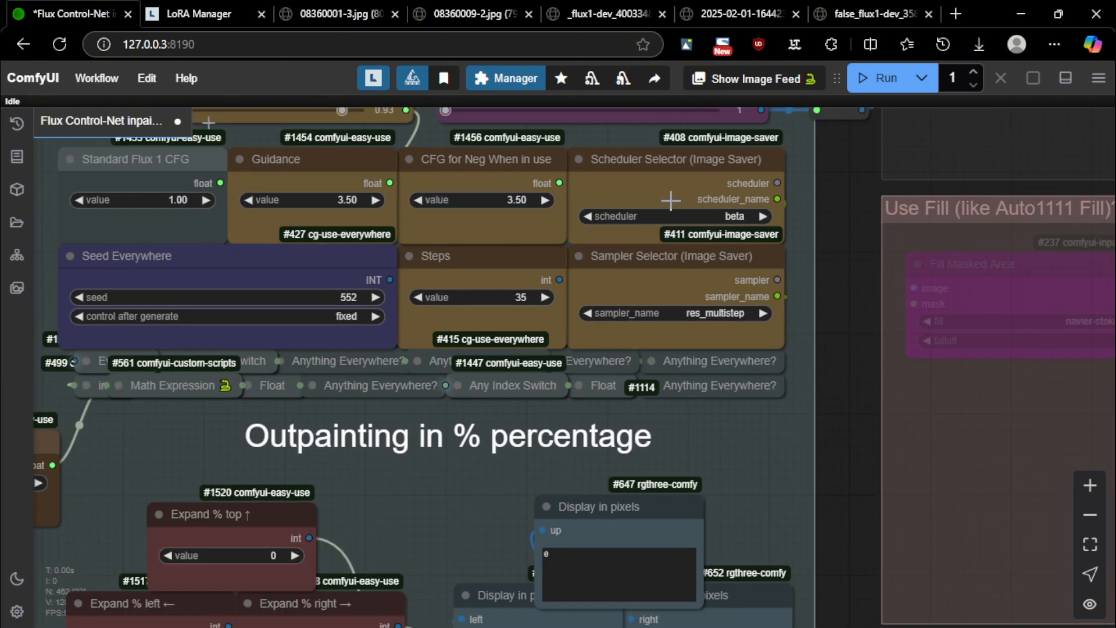
{"action": "scroll", "coordinate": [466, 213], "scroll_direction": "up", "scroll_amount": 2}
{"action": "scroll", "coordinate": [515, 193], "scroll_direction": "down", "scroll_amount": 7}
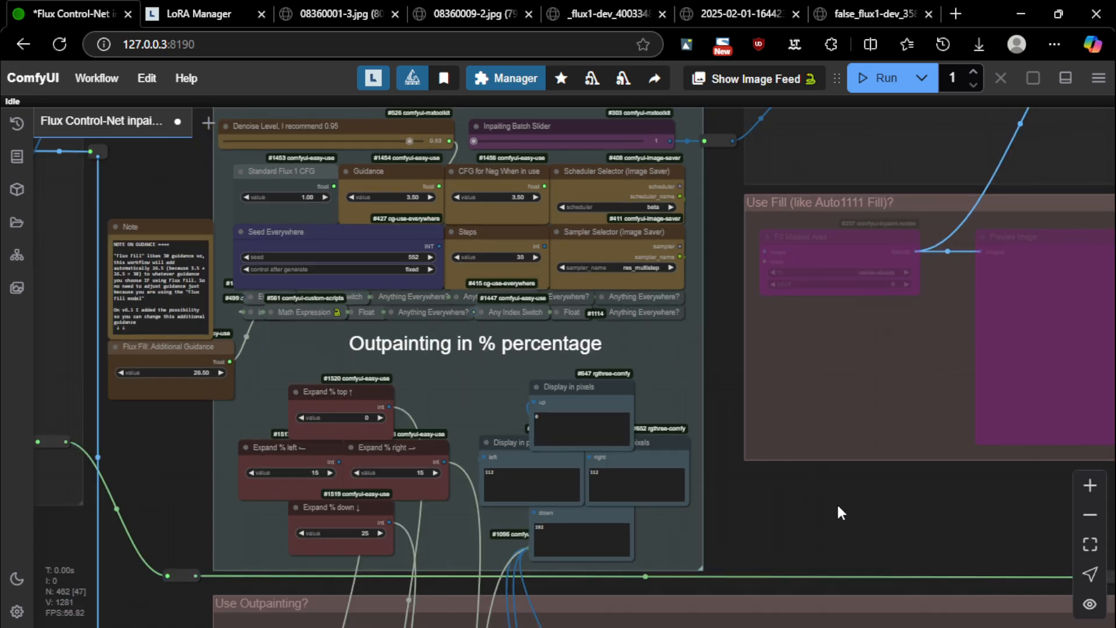
Return to the Start and End group and set FluxGuidance guidance to 3.4
{"action": "left_click_drag", "start_coordinate": [838, 505], "coordinate": [331, 494]}
{"action": "left_click_drag", "start_coordinate": [777, 502], "coordinate": [275, 499]}
{"action": "left_click_drag", "start_coordinate": [798, 454], "coordinate": [313, 466]}
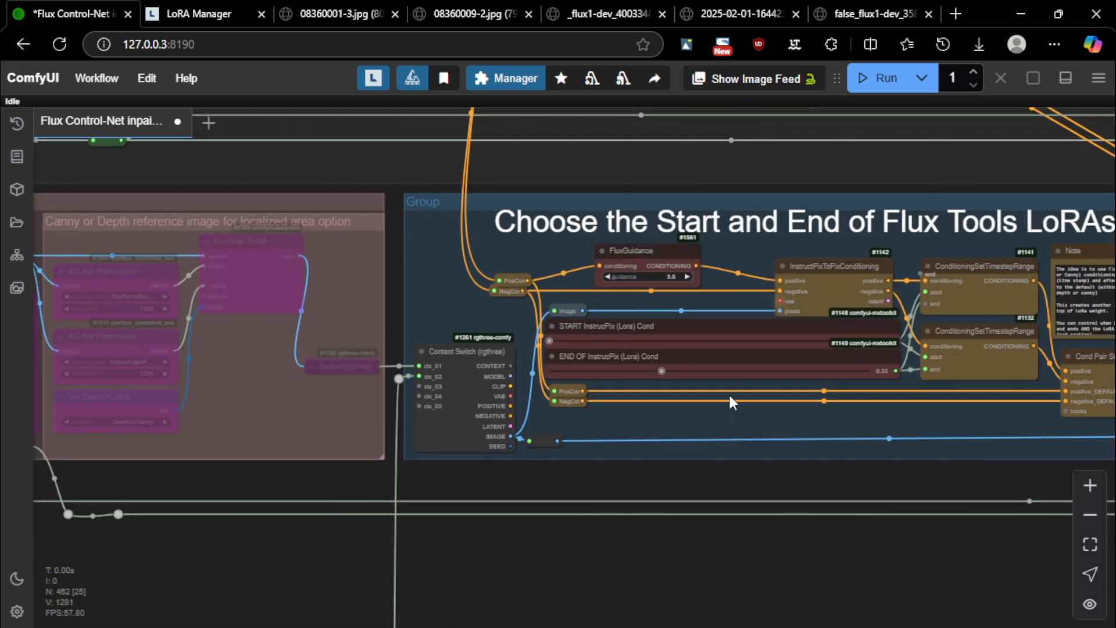
{"action": "scroll", "coordinate": [715, 251], "scroll_direction": "up", "scroll_amount": 8}
{"action": "mouse_move", "coordinate": [578, 319]}
{"action": "left_mouse_down"}
{"action": "mouse_move", "coordinate": [568, 355]}
{"action": "mouse_move", "coordinate": [638, 317]}
{"action": "mouse_move", "coordinate": [568, 316]}
{"action": "mouse_move", "coordinate": [558, 327]}
{"action": "left_mouse_up"}
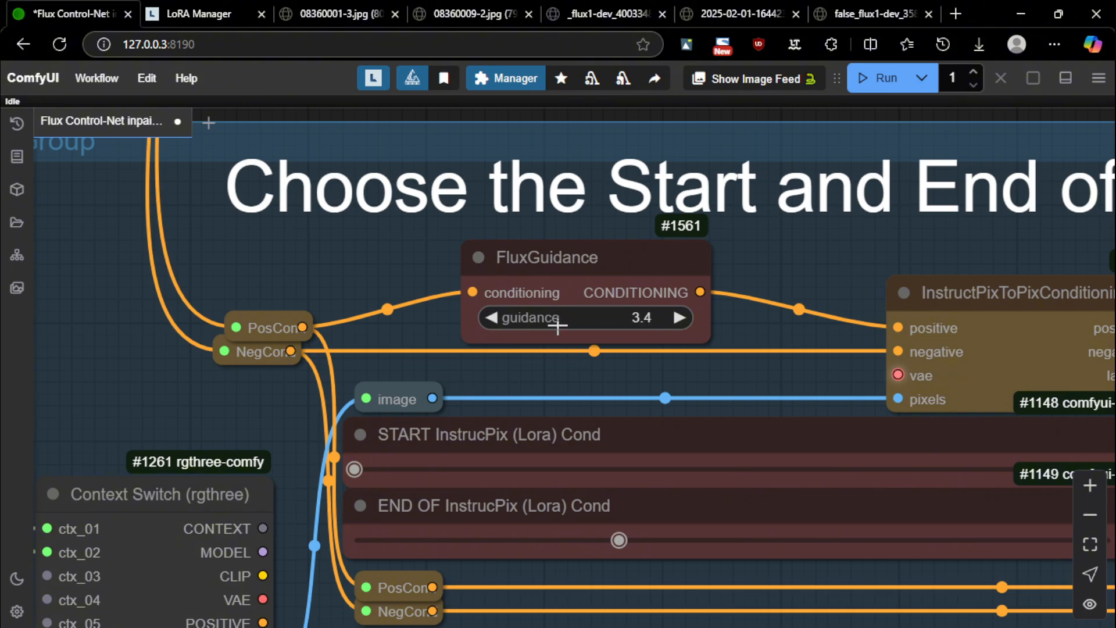
Restore the FluxGuidance guidance value to 3.5
{"action": "left_click", "coordinate": [677, 318]}
{"action": "left_click_drag", "start_coordinate": [787, 352], "coordinate": [637, 325]}
{"action": "scroll", "coordinate": [637, 326], "scroll_direction": "down", "scroll_amount": 2}
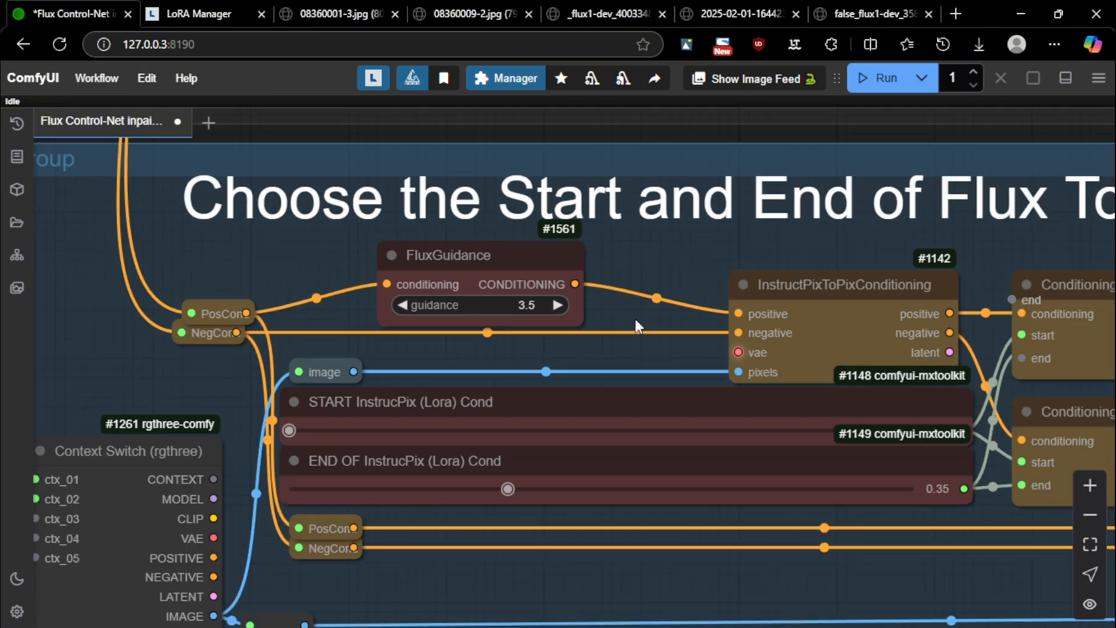
{"action": "scroll", "coordinate": [635, 326], "scroll_direction": "down", "scroll_amount": 2}
{"action": "scroll", "coordinate": [471, 354], "scroll_direction": "up", "scroll_amount": 3}
Select the FluxGuidance node and look over the ConditioningSetTimestepRange and Note nodes
{"action": "left_click", "coordinate": [492, 282]}
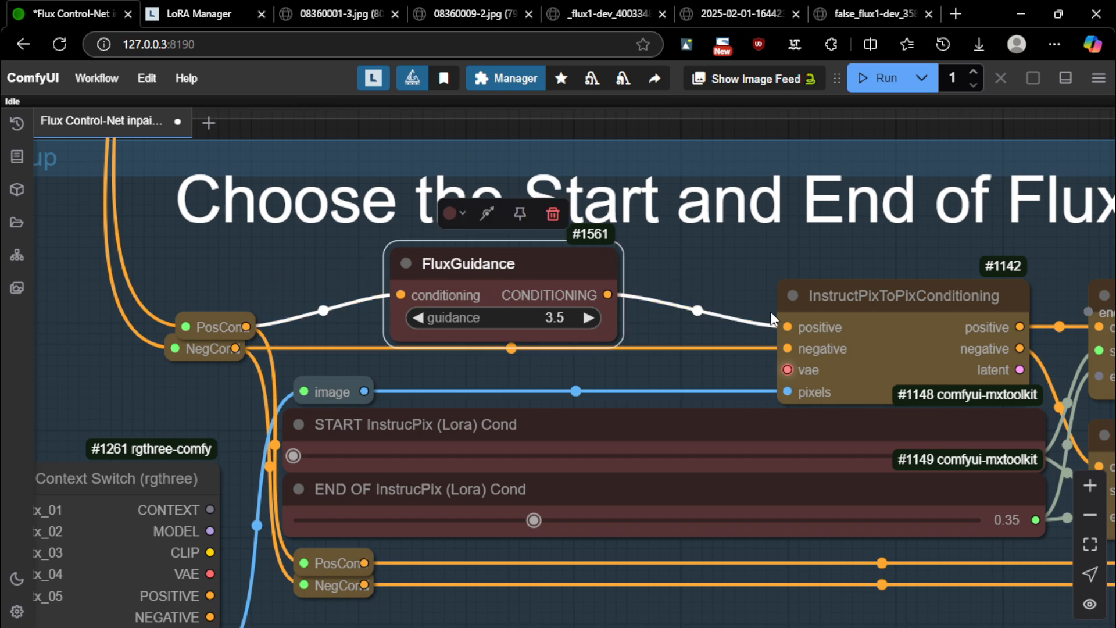
{"action": "left_click_drag", "start_coordinate": [702, 271], "coordinate": [638, 269]}
{"action": "scroll", "coordinate": [640, 302], "scroll_direction": "down", "scroll_amount": 2}
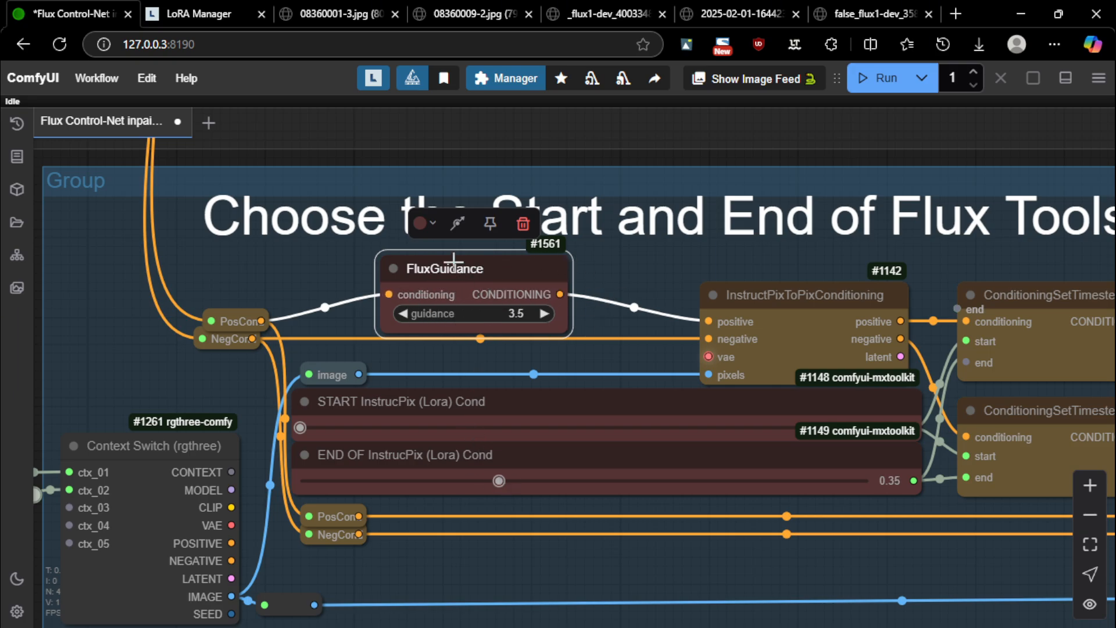
{"action": "left_click_drag", "start_coordinate": [662, 278], "coordinate": [625, 279]}
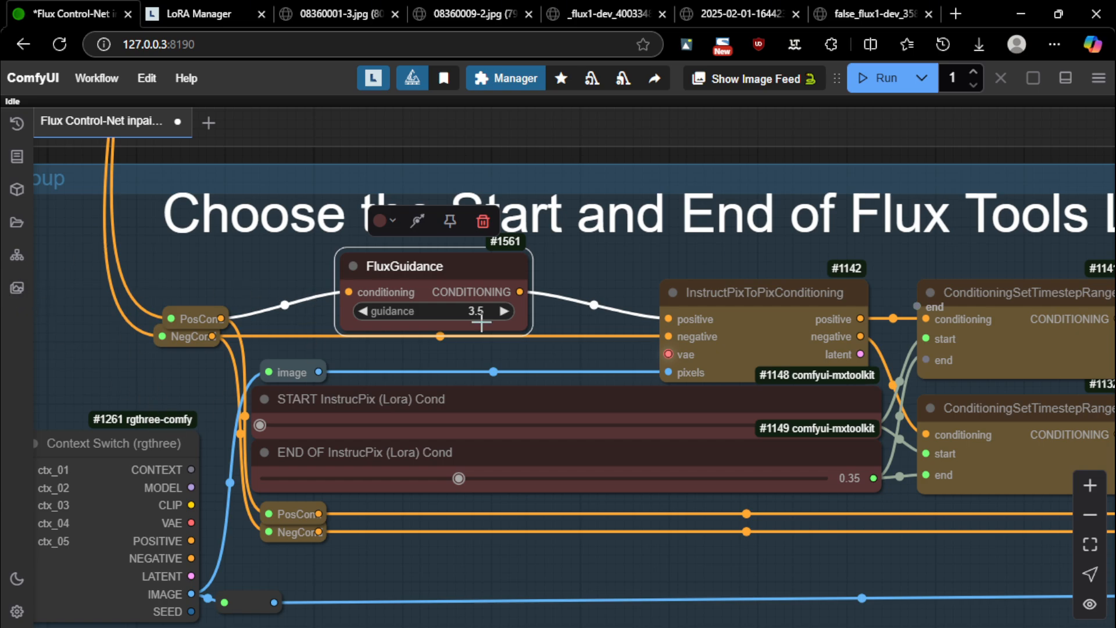
{"action": "left_click", "coordinate": [533, 269]}
{"action": "left_click", "coordinate": [419, 259]}
Set END OF InstrucPix back to 0.33 and zoom out toward the Note and Cond Pair nodes
{"action": "left_click_drag", "start_coordinate": [451, 484], "coordinate": [445, 479]}
{"action": "scroll", "coordinate": [535, 273], "scroll_direction": "down", "scroll_amount": 3}
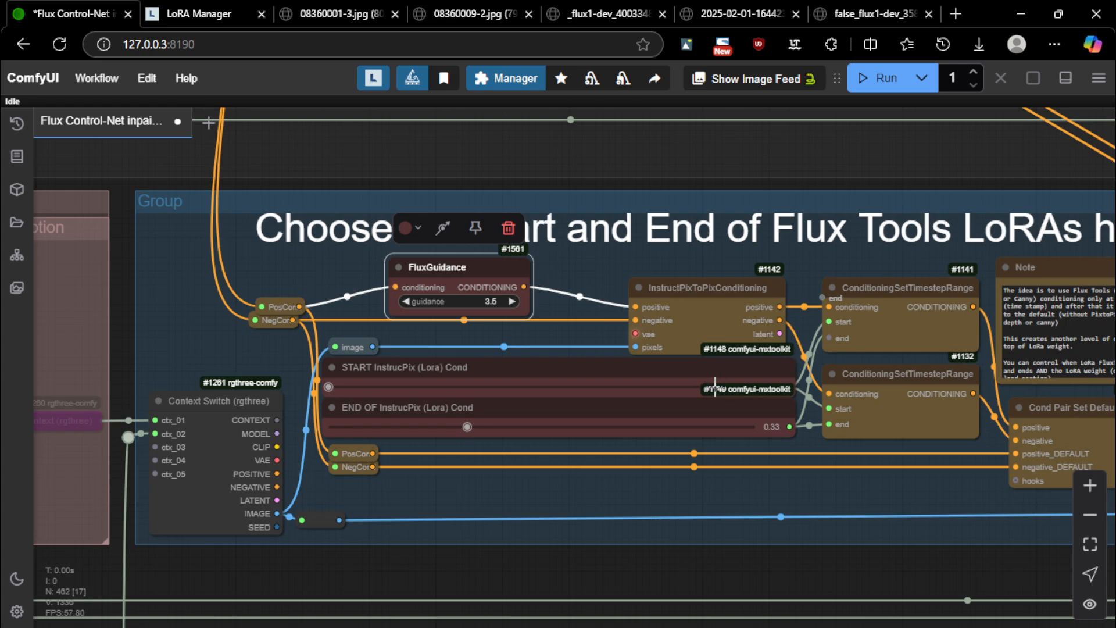
{"action": "left_click_drag", "start_coordinate": [862, 493], "coordinate": [762, 484]}
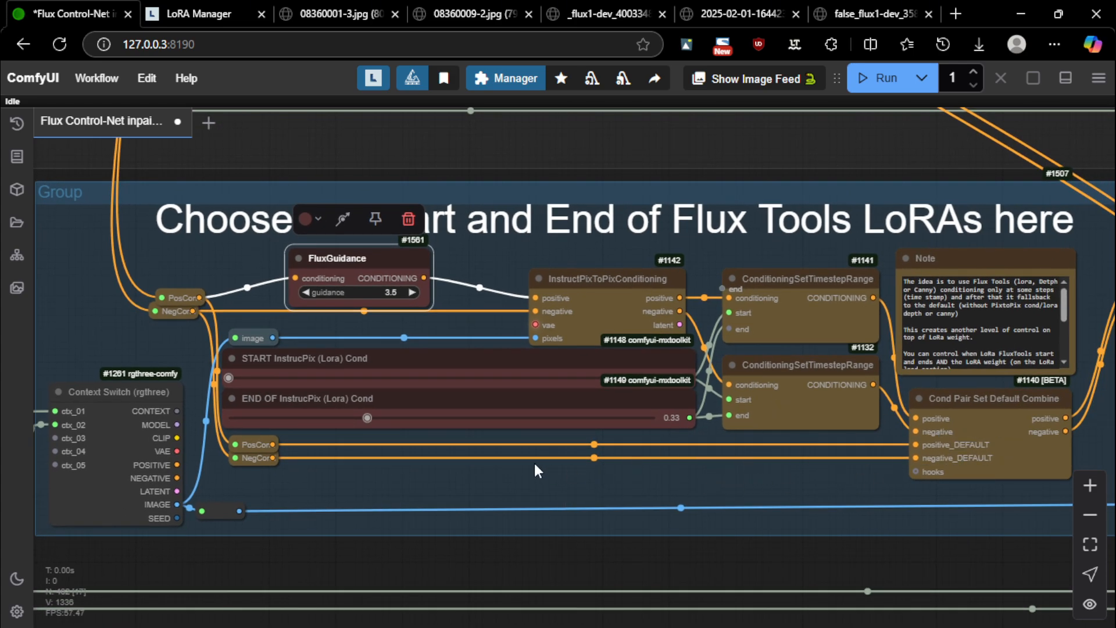
{"action": "scroll", "coordinate": [534, 460], "scroll_direction": "down", "scroll_amount": 4}
{"action": "scroll", "coordinate": [517, 466], "scroll_direction": "up", "scroll_amount": 5}
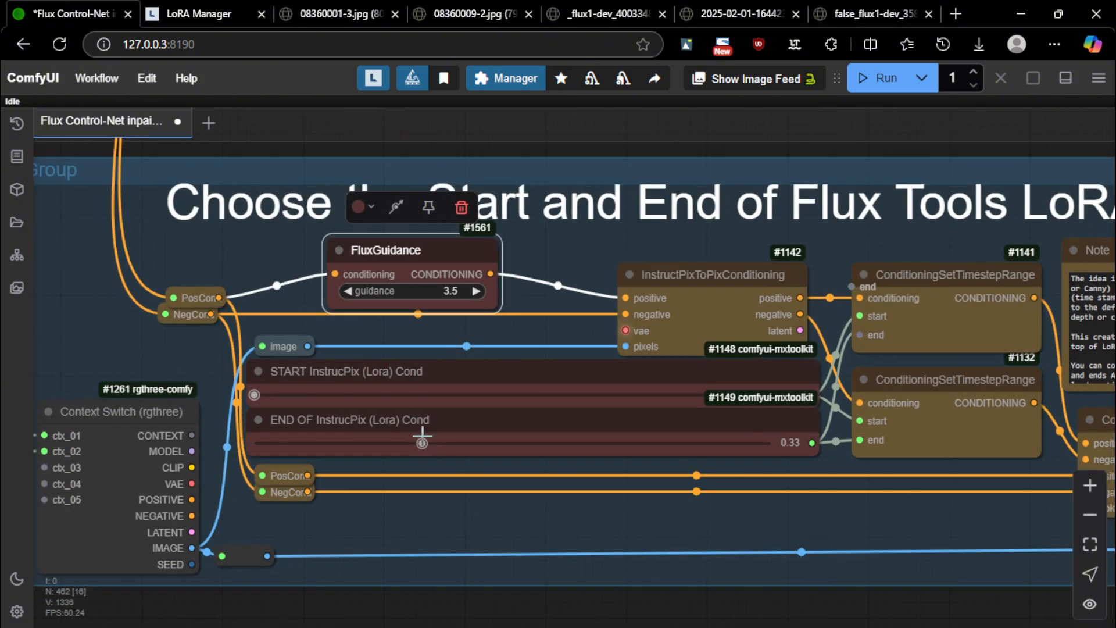
{"action": "scroll", "coordinate": [443, 366], "scroll_direction": "down", "scroll_amount": 15}
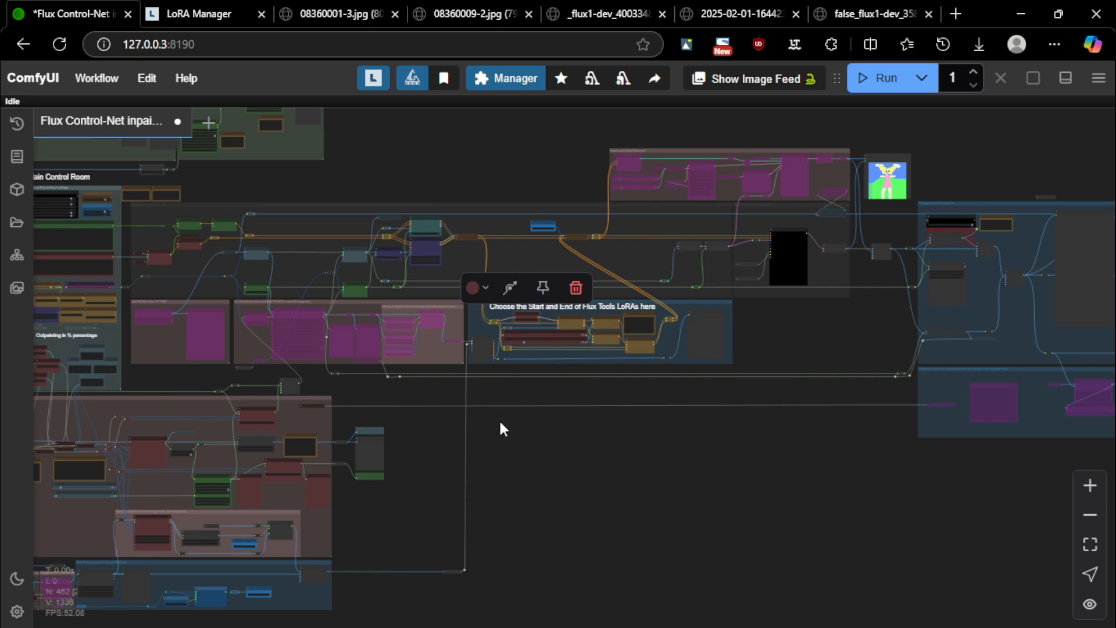
Glance at the Auto Preprocessor group, then pan back to the Flux Tools LoRAs group
{"action": "left_click_drag", "start_coordinate": [513, 548], "coordinate": [894, 347]}
{"action": "scroll", "coordinate": [465, 393], "scroll_direction": "up", "scroll_amount": 11}
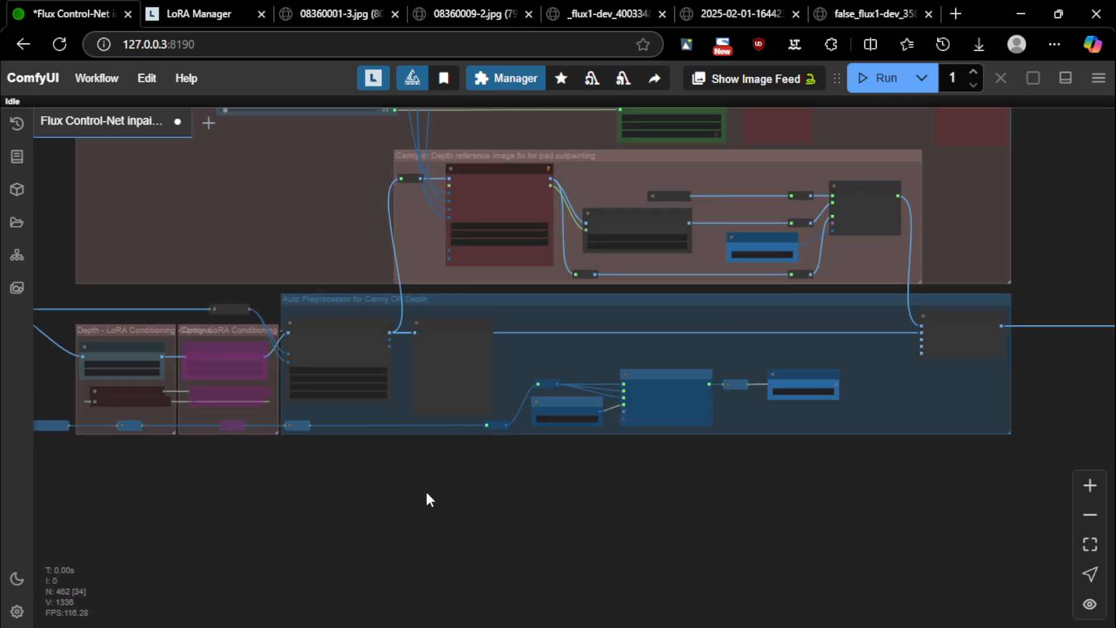
{"action": "left_click_drag", "start_coordinate": [427, 492], "coordinate": [447, 496]}
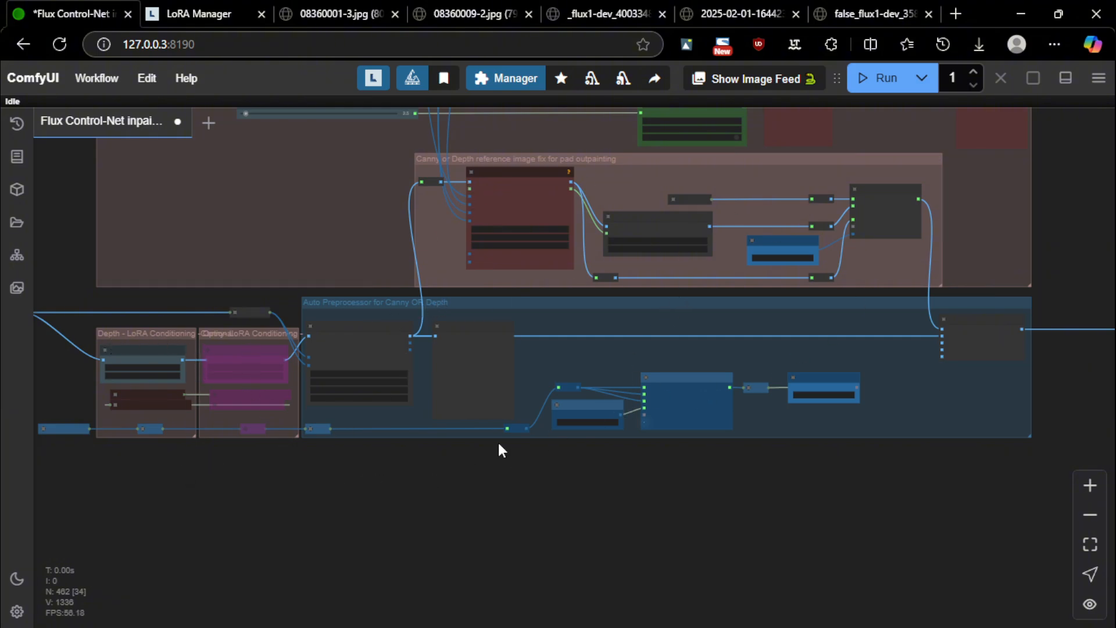
{"action": "left_click_drag", "start_coordinate": [1021, 240], "coordinate": [588, 358]}
{"action": "scroll", "coordinate": [587, 358], "scroll_direction": "down", "scroll_amount": 7}
{"action": "left_click_drag", "start_coordinate": [807, 272], "coordinate": [237, 539]}
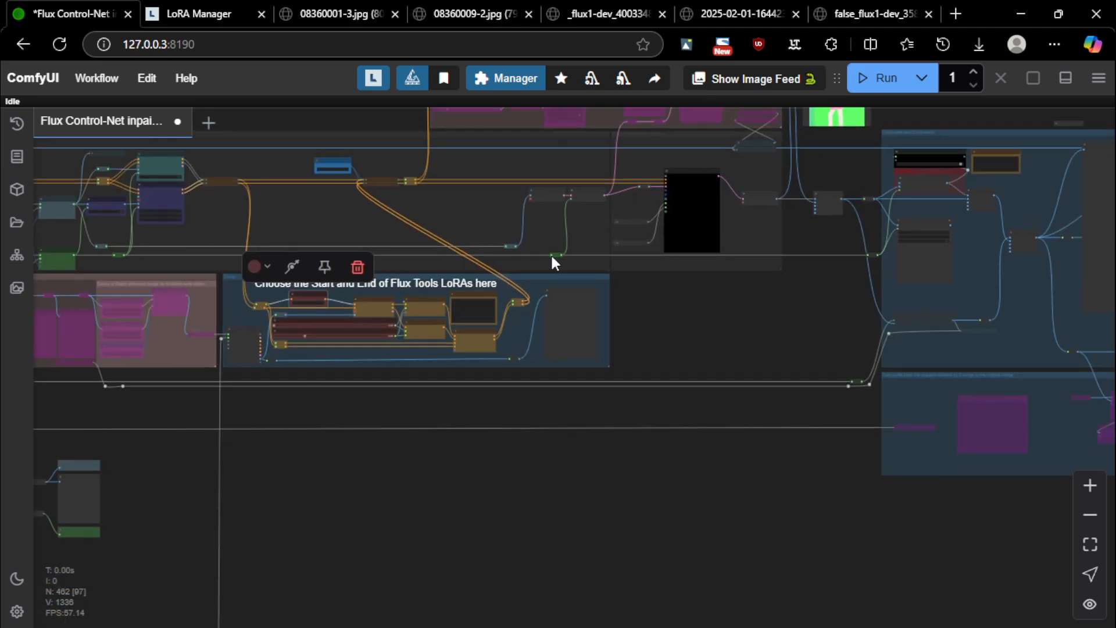
{"action": "scroll", "coordinate": [358, 290], "scroll_direction": "up", "scroll_amount": 9}
{"action": "scroll", "coordinate": [344, 290], "scroll_direction": "up", "scroll_amount": 6}
{"action": "scroll", "coordinate": [451, 324], "scroll_direction": "down", "scroll_amount": 2}
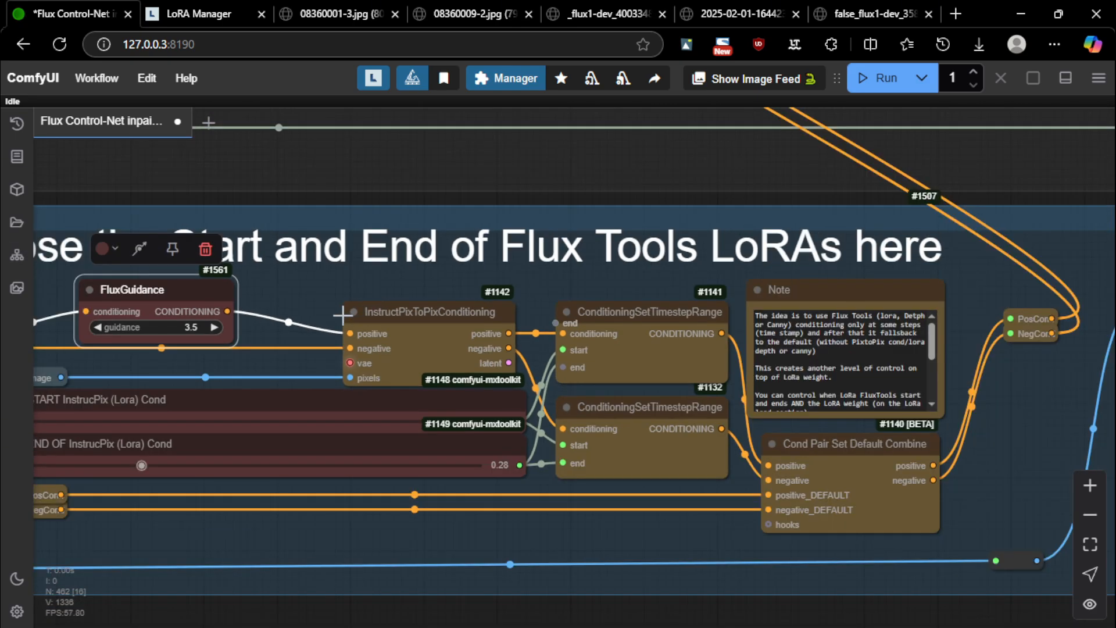
Select the InstructPixToPixConditioning node and zoom out over the neighbouring preprocessing groups
{"action": "left_click", "coordinate": [451, 324]}
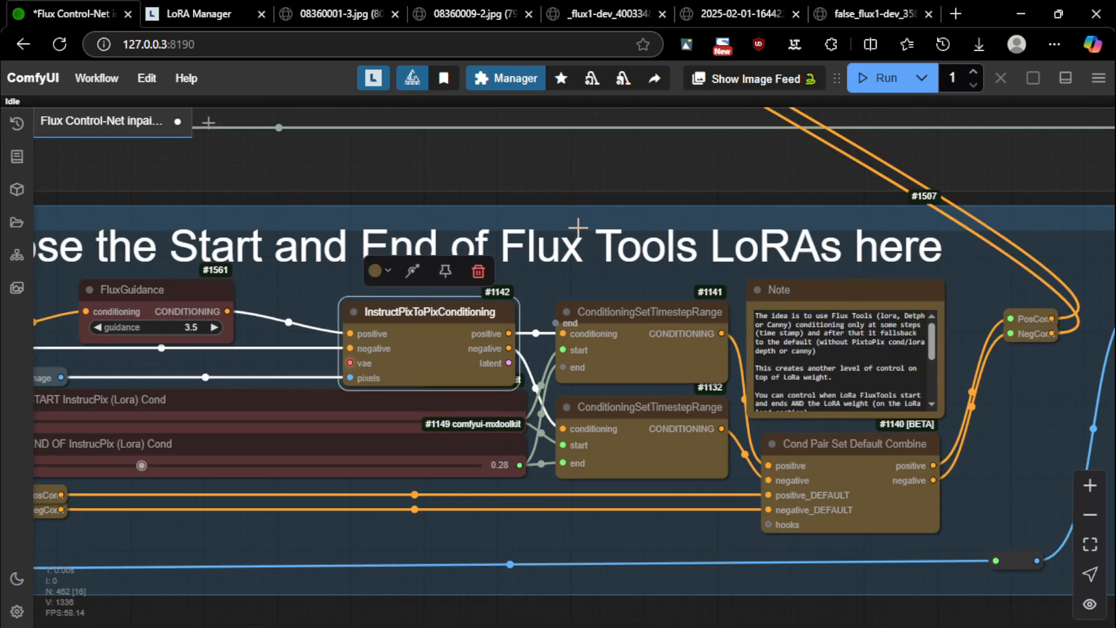
{"action": "scroll", "coordinate": [599, 258], "scroll_direction": "down", "scroll_amount": 1}
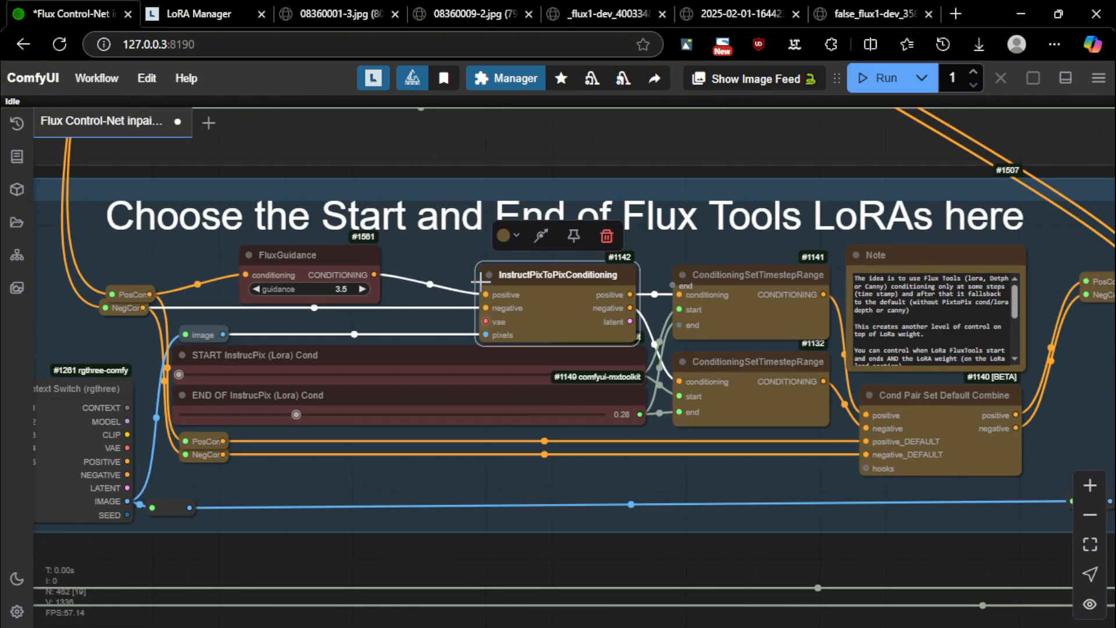
{"action": "left_click_drag", "start_coordinate": [467, 313], "coordinate": [621, 287]}
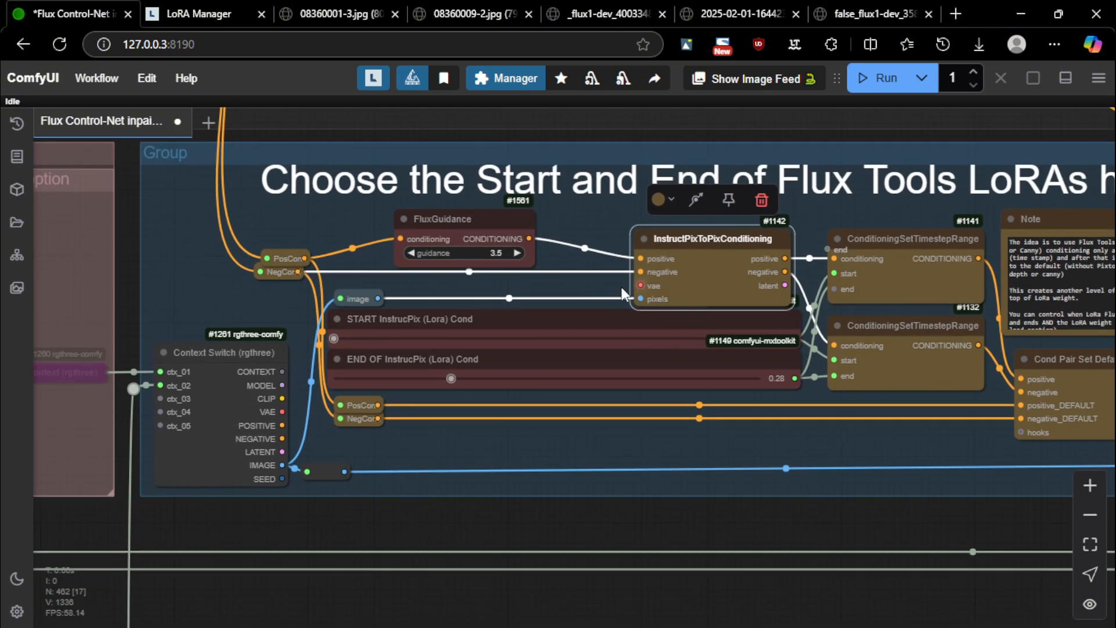
{"action": "scroll", "coordinate": [615, 287], "scroll_direction": "down", "scroll_amount": 1}
{"action": "scroll", "coordinate": [552, 317], "scroll_direction": "down", "scroll_amount": 3}
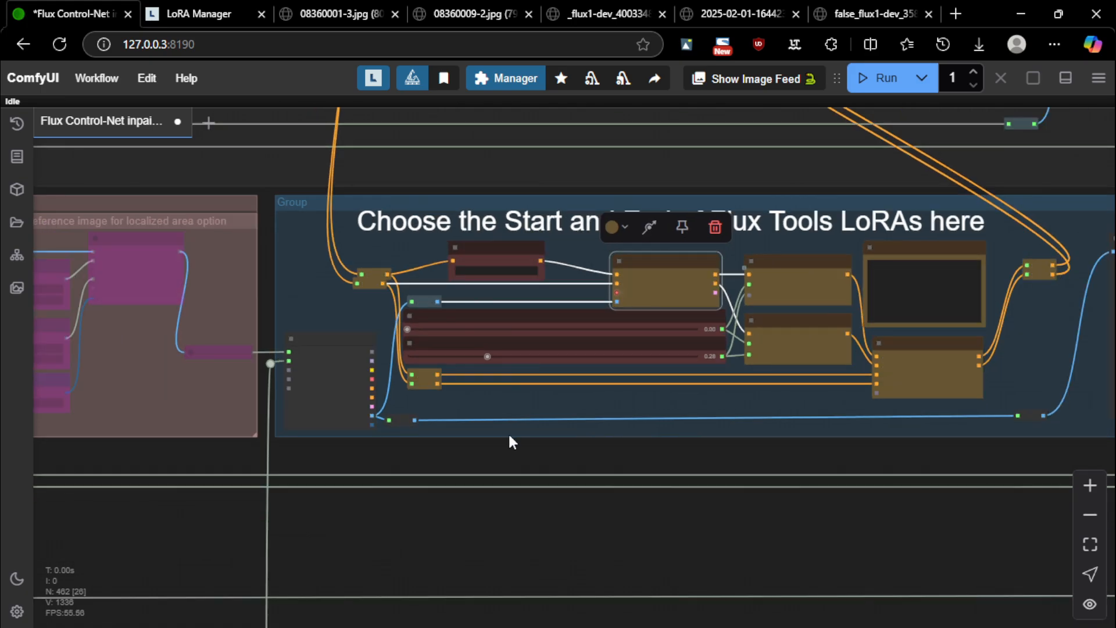
{"action": "left_click_drag", "start_coordinate": [465, 528], "coordinate": [751, 307]}
{"action": "scroll", "coordinate": [752, 307], "scroll_direction": "down", "scroll_amount": 9}
{"action": "scroll", "coordinate": [724, 468], "scroll_direction": "up", "scroll_amount": 10}
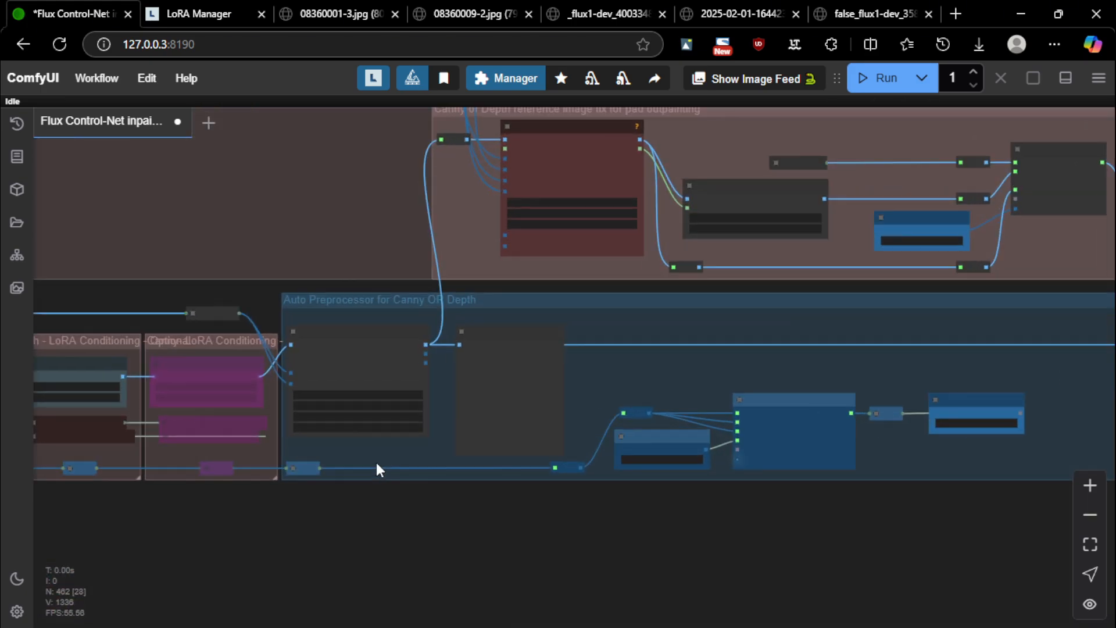
Bypass the Depth LoRA Conditioning group and leave the Canny group active
{"action": "left_click_drag", "start_coordinate": [329, 551], "coordinate": [745, 522]}
{"action": "scroll", "coordinate": [533, 298], "scroll_direction": "up", "scroll_amount": 6}
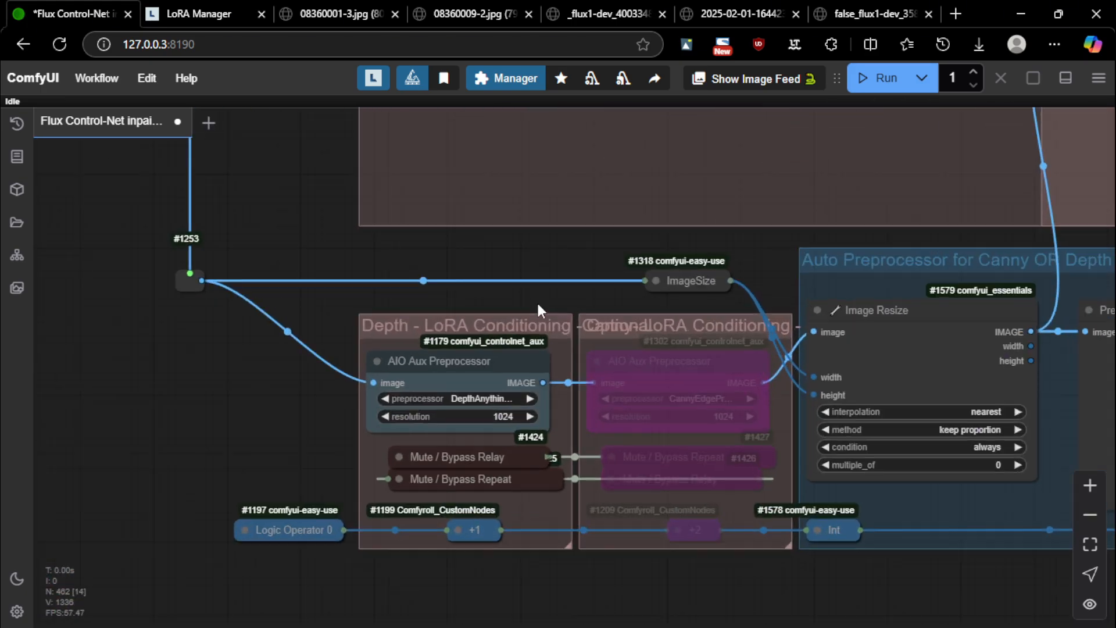
{"action": "left_click_drag", "start_coordinate": [517, 295], "coordinate": [413, 254]}
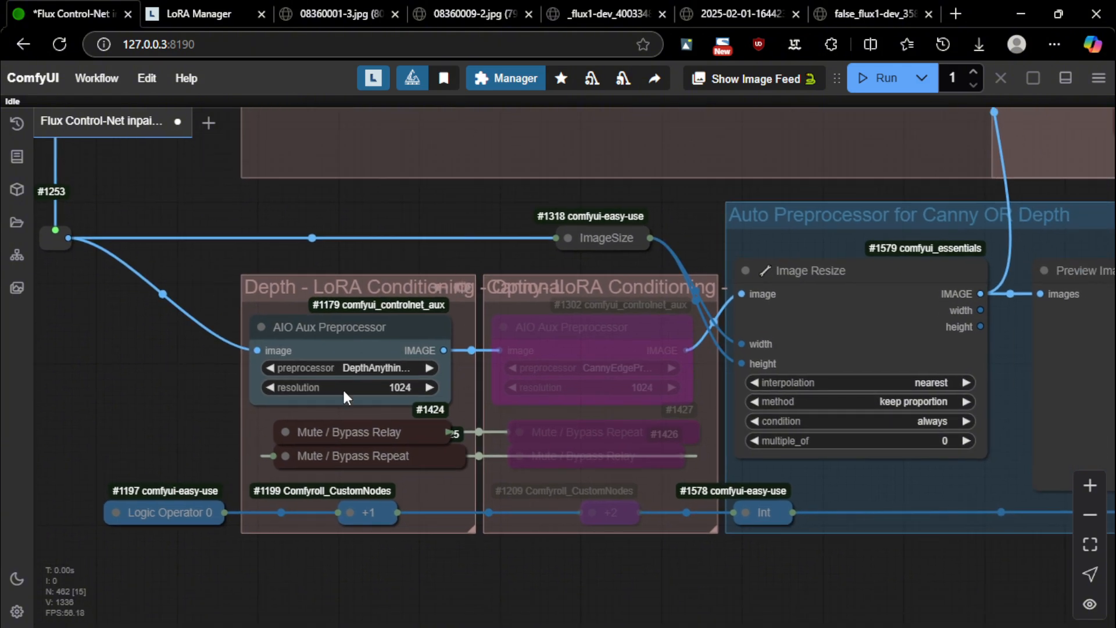
{"action": "left_click", "coordinate": [436, 288]}
{"action": "left_click", "coordinate": [456, 286]}
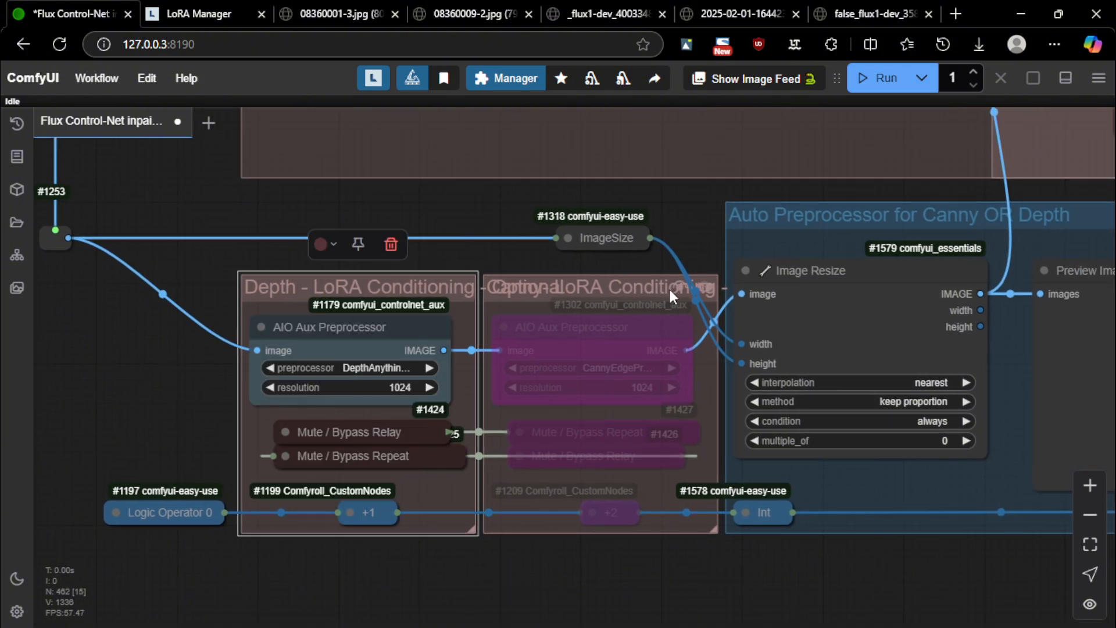
{"action": "left_click", "coordinate": [669, 288]}
{"action": "left_click", "coordinate": [446, 287]}
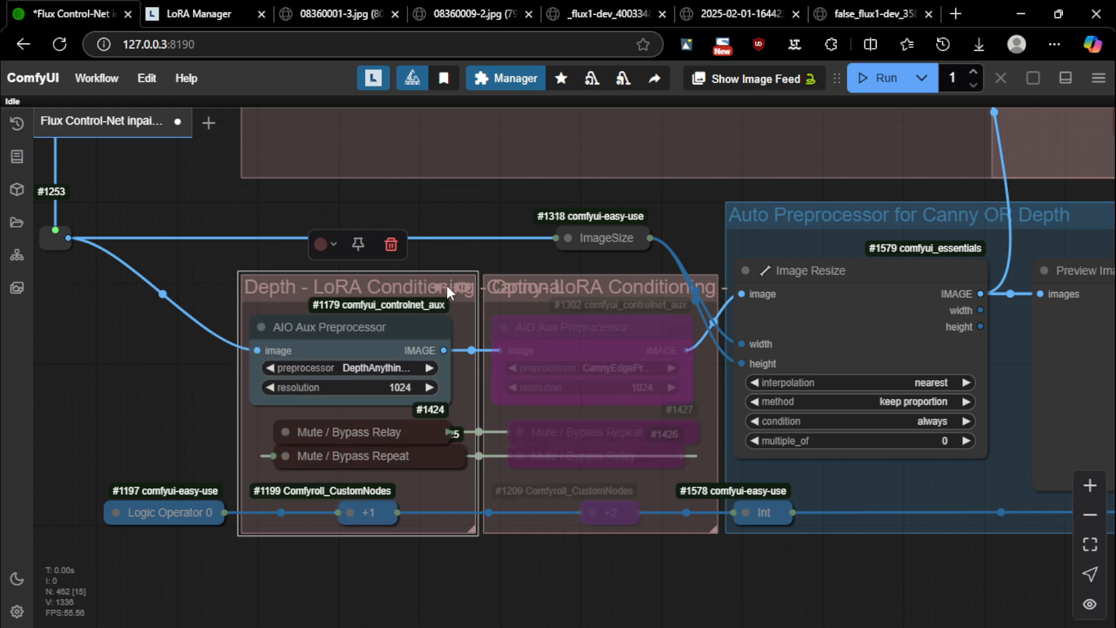
{"action": "left_click", "coordinate": [672, 288]}
{"action": "left_click", "coordinate": [678, 286]}
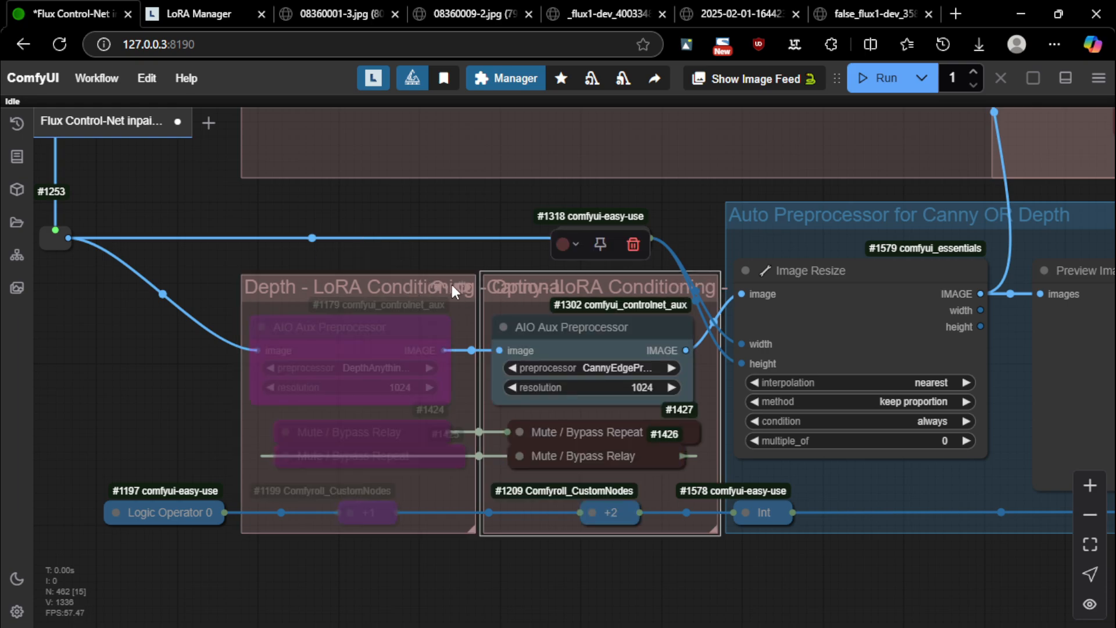
{"action": "left_click", "coordinate": [678, 285]}
{"action": "left_click", "coordinate": [677, 284]}
Pan past the Auto Preprocessor and FluxFill nodes to the Canny or Depth reference image fix group
{"action": "left_click_drag", "start_coordinate": [677, 221], "coordinate": [133, 208]}
{"action": "scroll", "coordinate": [783, 282], "scroll_direction": "down", "scroll_amount": 1}
{"action": "scroll", "coordinate": [783, 282], "scroll_direction": "down", "scroll_amount": 3}
{"action": "left_click_drag", "start_coordinate": [783, 282], "coordinate": [524, 298]}
{"action": "left_click_drag", "start_coordinate": [430, 169], "coordinate": [354, 288]}
{"action": "scroll", "coordinate": [354, 288], "scroll_direction": "down", "scroll_amount": 4}
Zoom in on the ImagePad KJ and Fill Masked Area nodes of the reference fix group
{"action": "scroll", "coordinate": [368, 170], "scroll_direction": "up", "scroll_amount": 7}
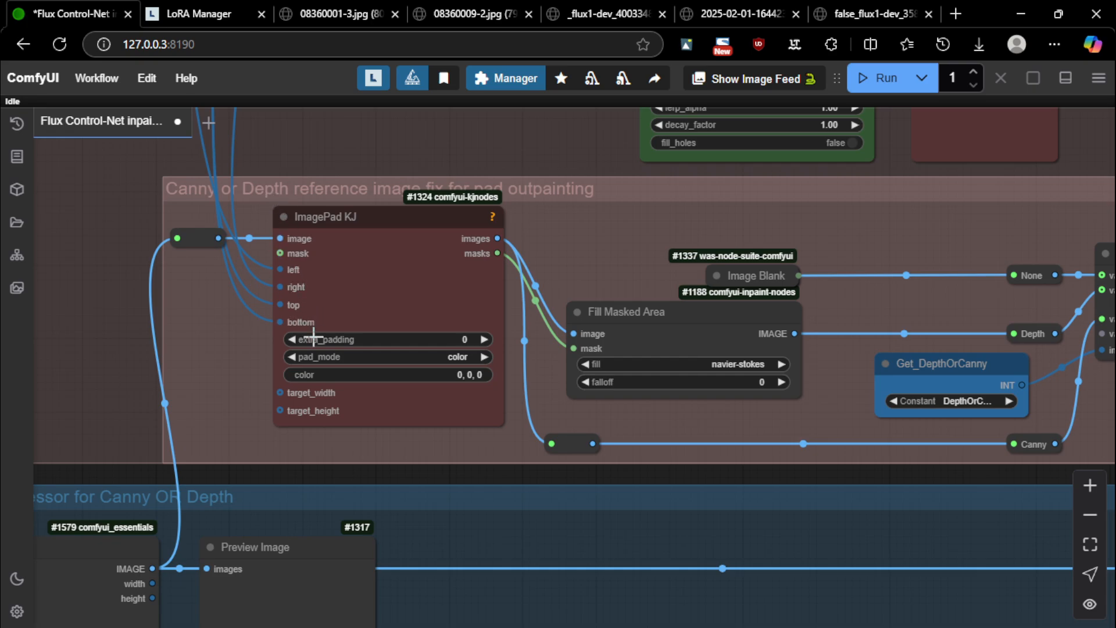
{"action": "scroll", "coordinate": [490, 153], "scroll_direction": "down", "scroll_amount": 3}
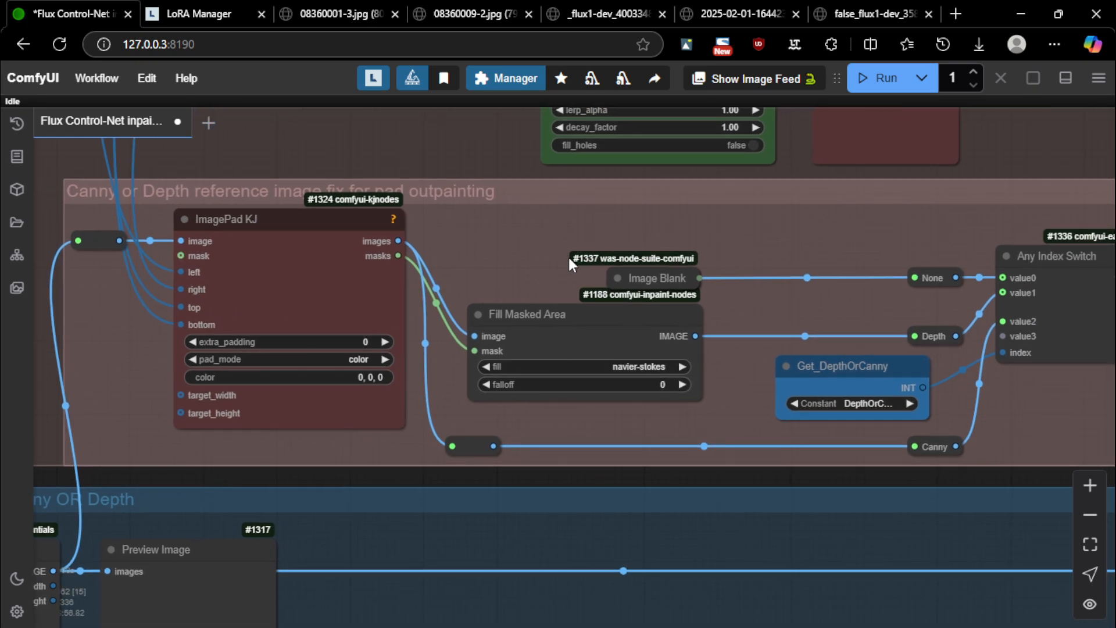
{"action": "scroll", "coordinate": [276, 233], "scroll_direction": "up", "scroll_amount": 5}
{"action": "scroll", "coordinate": [370, 246], "scroll_direction": "down", "scroll_amount": 6}
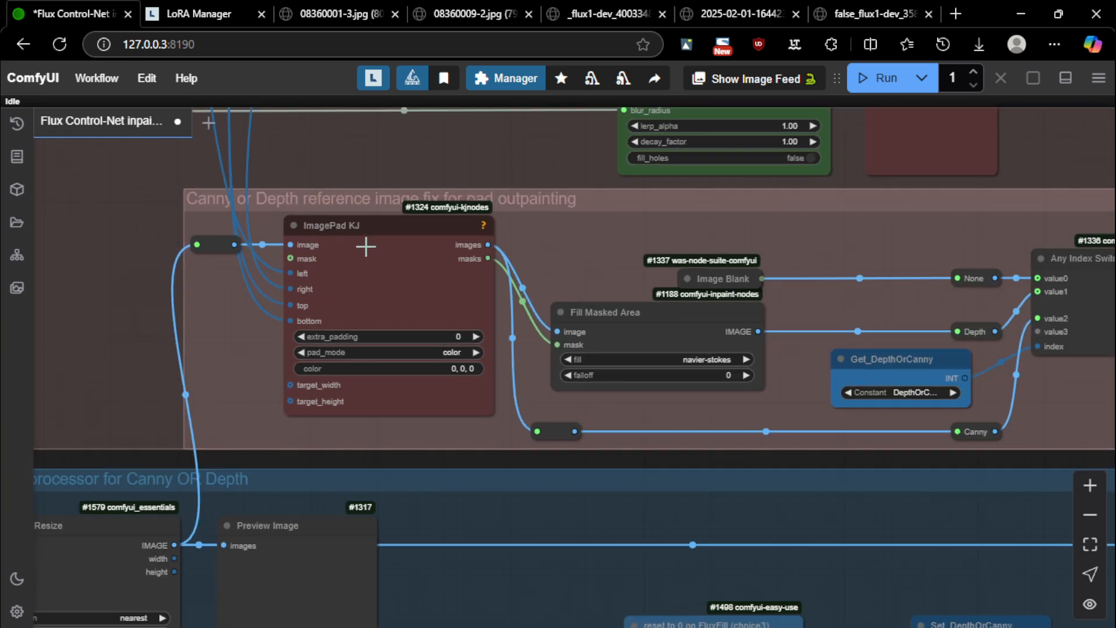
{"action": "left_click_drag", "start_coordinate": [475, 181], "coordinate": [409, 180]}
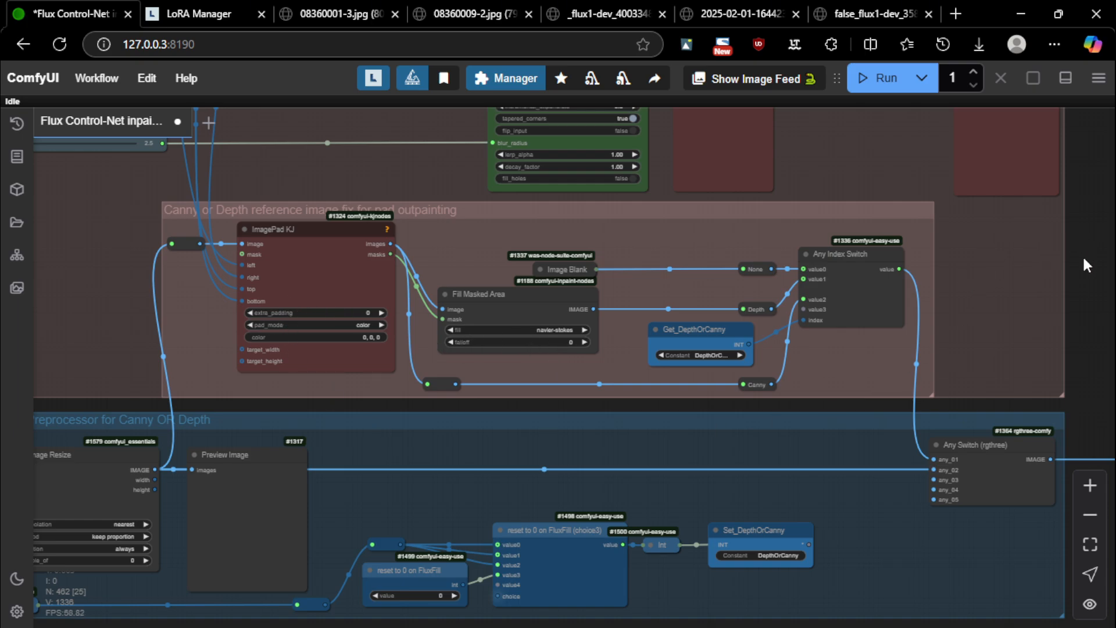
Look over the Any Index Switch and Any Switch, then return to ImagePad KJ and mask nodes
{"action": "left_click_drag", "start_coordinate": [1073, 256], "coordinate": [834, 221]}
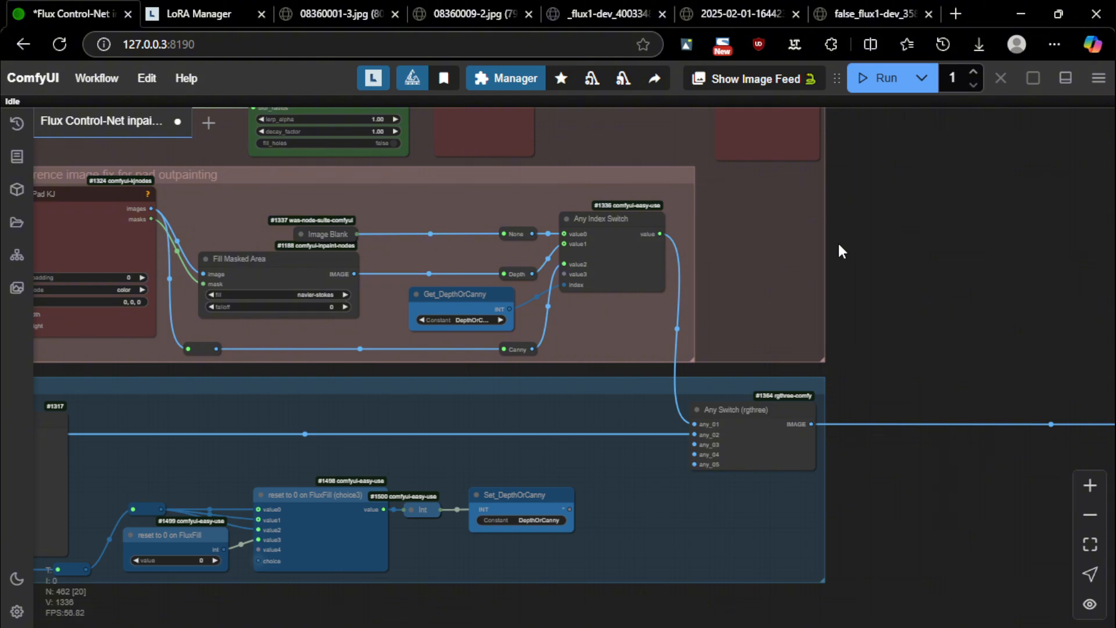
{"action": "left_click_drag", "start_coordinate": [444, 259], "coordinate": [556, 292]}
{"action": "scroll", "coordinate": [300, 227], "scroll_direction": "up", "scroll_amount": 5}
{"action": "scroll", "coordinate": [324, 190], "scroll_direction": "down", "scroll_amount": 5}
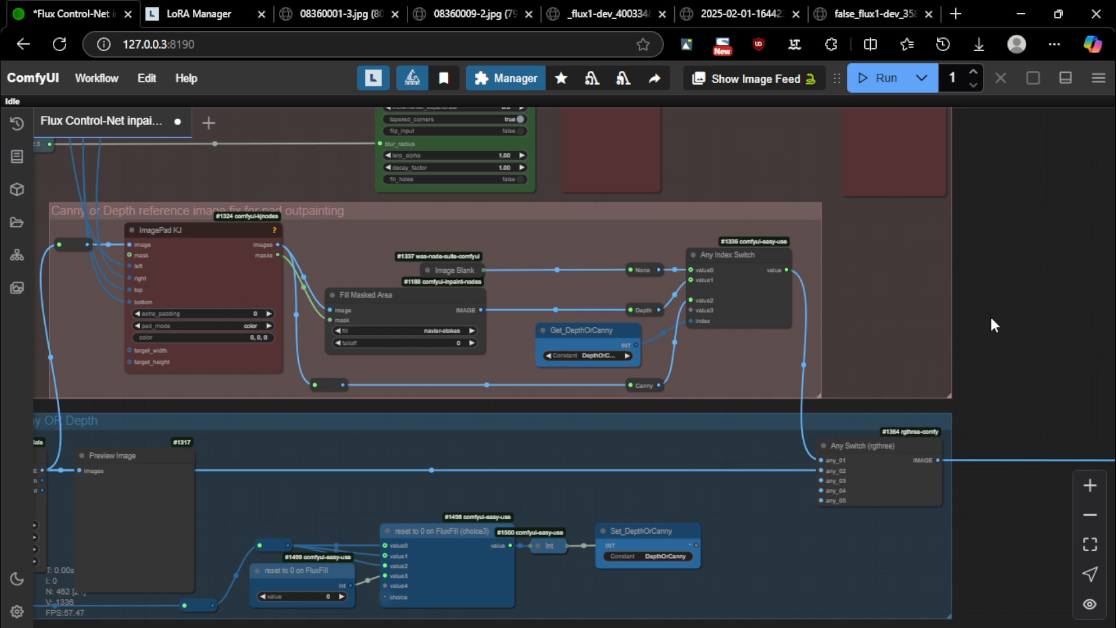
{"action": "left_click_drag", "start_coordinate": [991, 320], "coordinate": [1056, 289]}
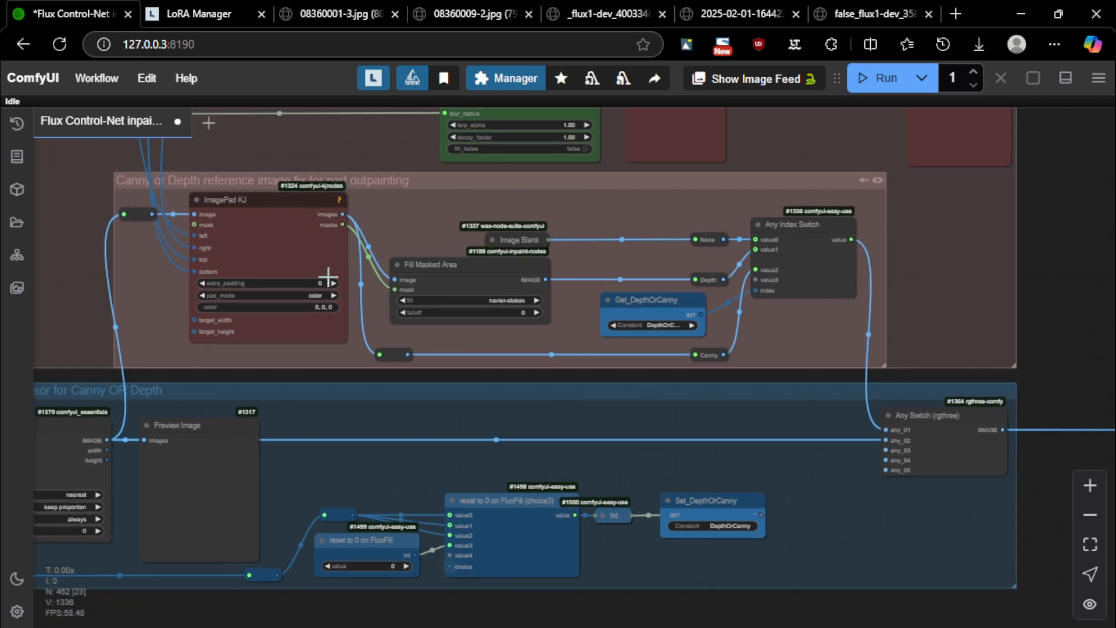
{"action": "left_click_drag", "start_coordinate": [374, 151], "coordinate": [497, 122]}
Zoom out over the graph and zoom in on the localized-area group's two AIO Aux Preprocessors
{"action": "scroll", "coordinate": [467, 220], "scroll_direction": "down", "scroll_amount": 3}
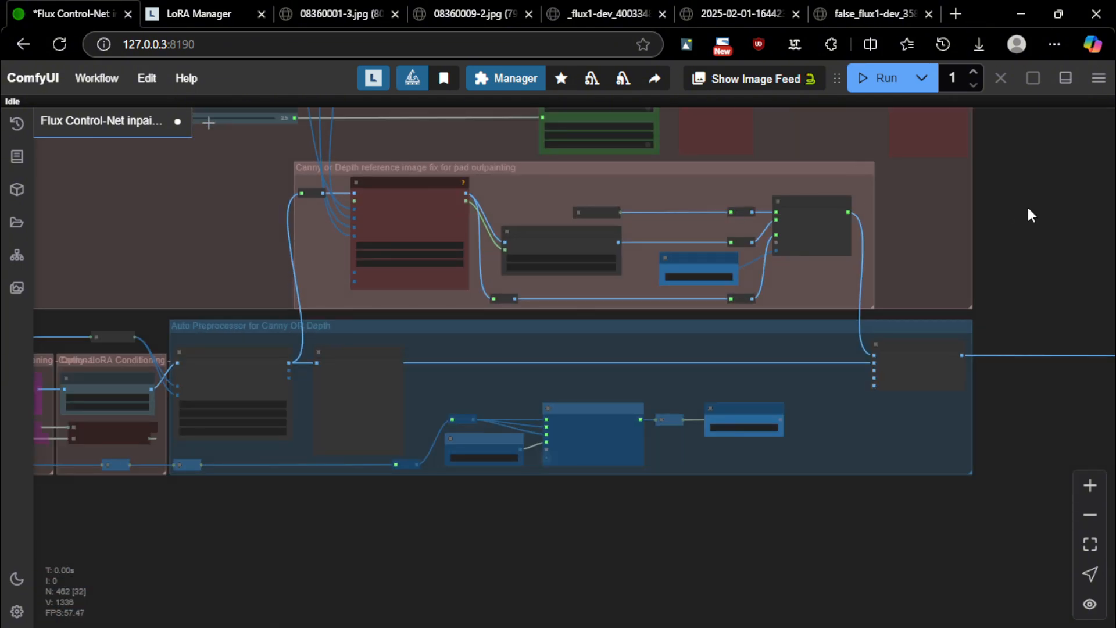
{"action": "left_click_drag", "start_coordinate": [1028, 214], "coordinate": [994, 263]}
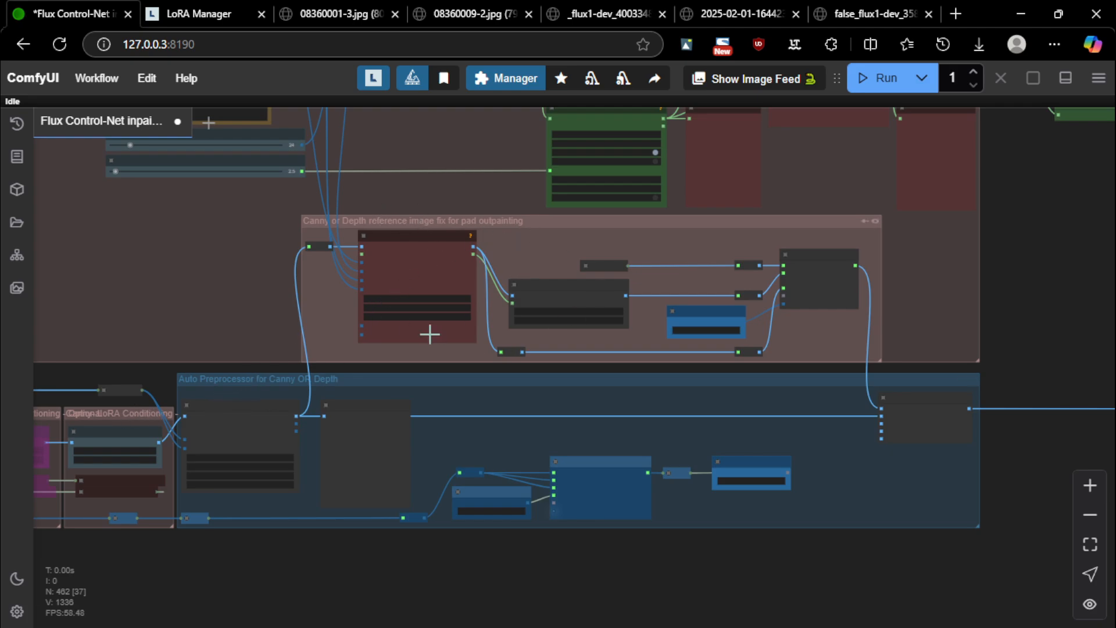
{"action": "scroll", "coordinate": [511, 402], "scroll_direction": "up", "scroll_amount": 1}
{"action": "left_click_drag", "start_coordinate": [514, 403], "coordinate": [593, 414]}
{"action": "scroll", "coordinate": [760, 401], "scroll_direction": "down", "scroll_amount": 8}
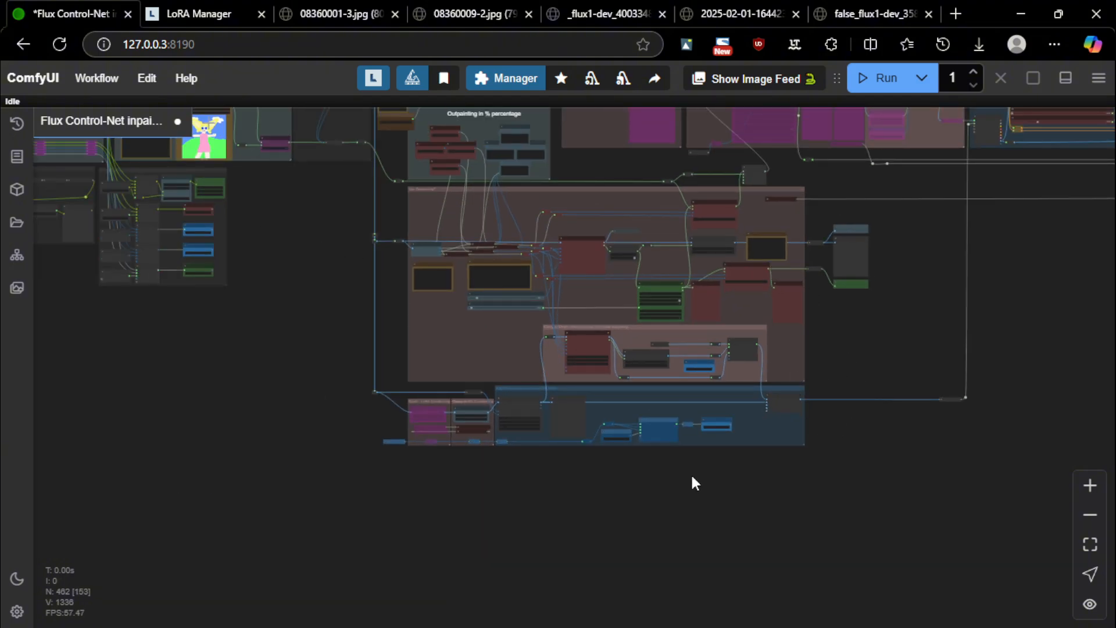
{"action": "left_click_drag", "start_coordinate": [280, 250], "coordinate": [552, 422]}
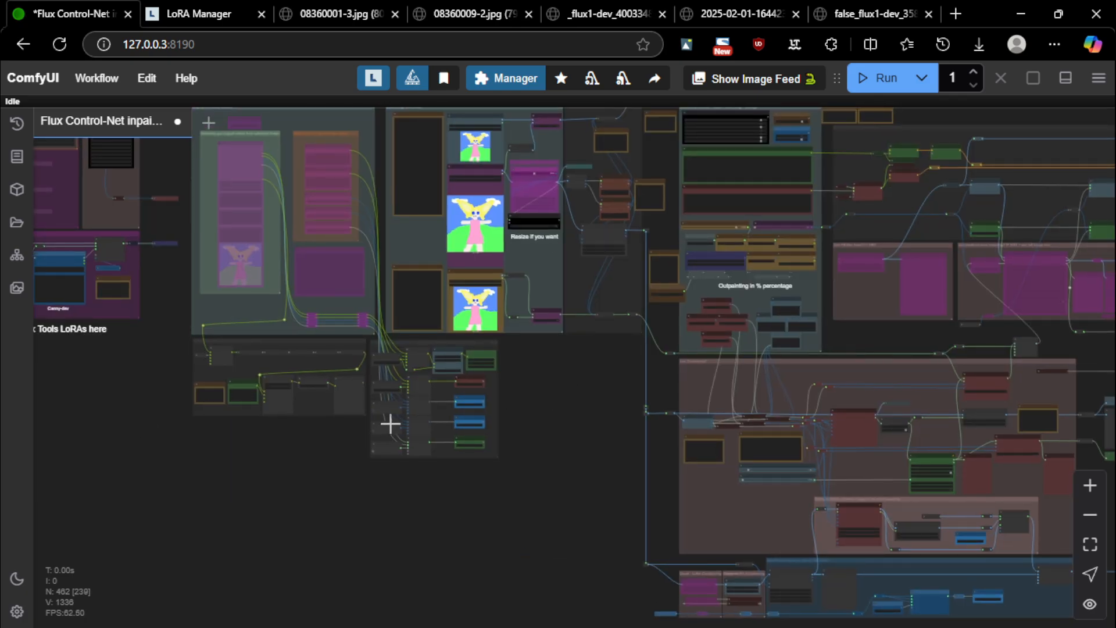
{"action": "scroll", "coordinate": [503, 465], "scroll_direction": "down", "scroll_amount": 4}
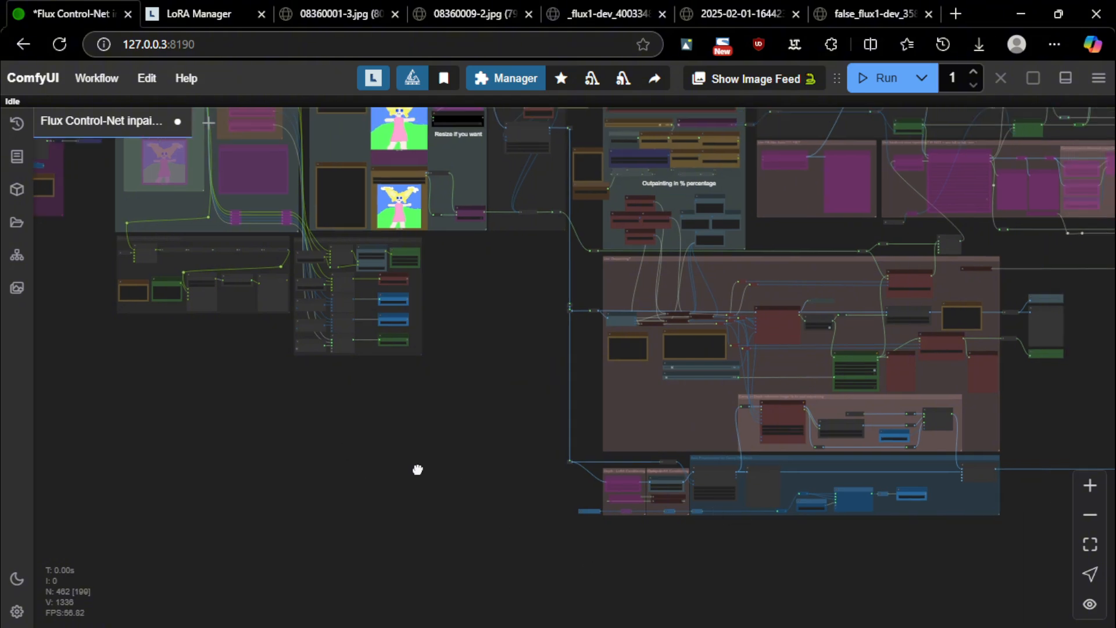
{"action": "scroll", "coordinate": [786, 322], "scroll_direction": "up", "scroll_amount": 8}
{"action": "scroll", "coordinate": [562, 301], "scroll_direction": "up", "scroll_amount": 6}
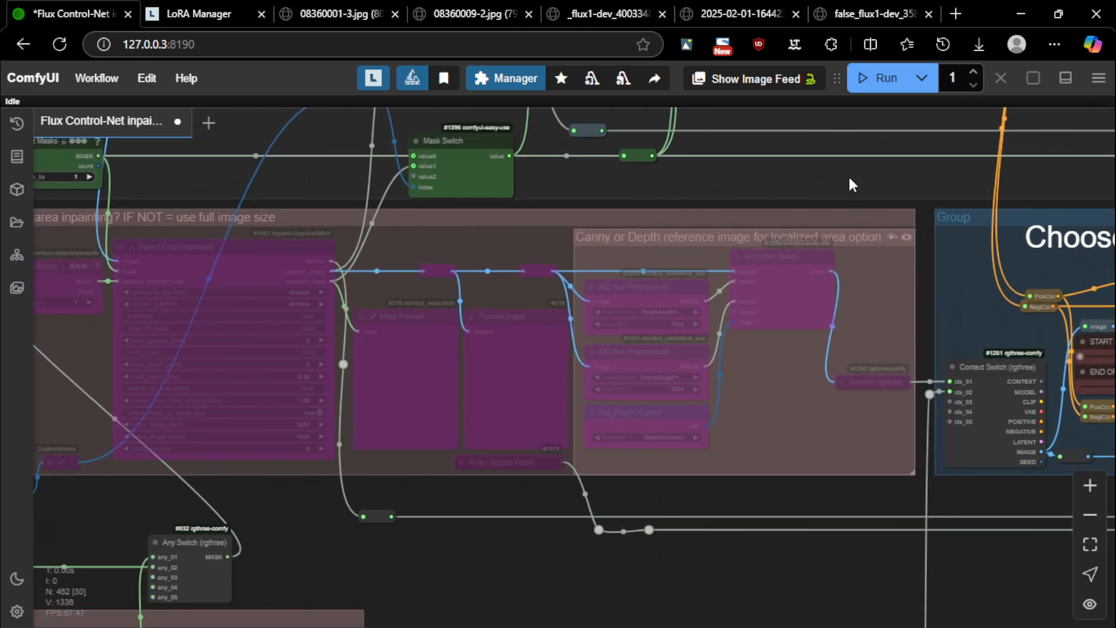
Find the localized area inpainting group and take it out of bypass
{"action": "left_click_drag", "start_coordinate": [849, 179], "coordinate": [754, 182]}
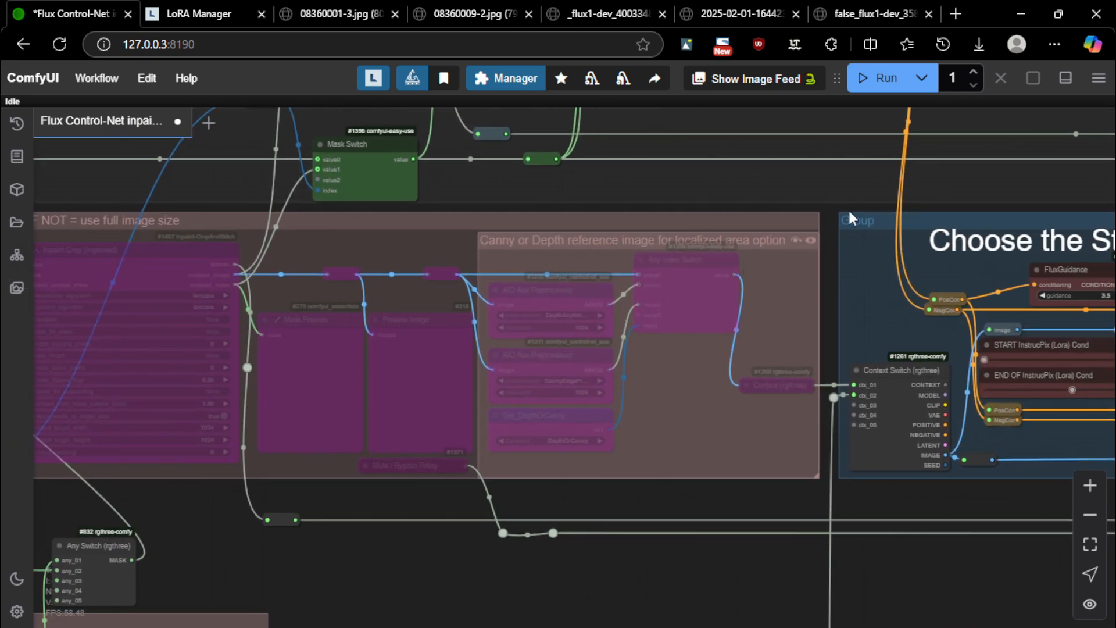
{"action": "left_click_drag", "start_coordinate": [850, 214], "coordinate": [409, 194]}
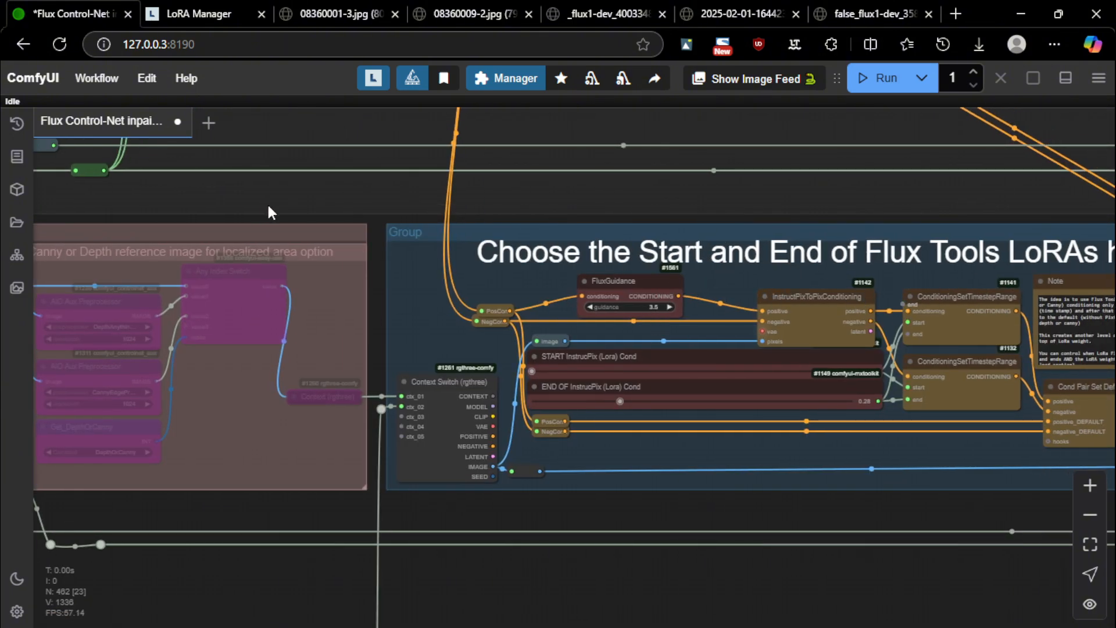
{"action": "left_click_drag", "start_coordinate": [268, 208], "coordinate": [826, 245]}
{"action": "scroll", "coordinate": [462, 271], "scroll_direction": "down", "scroll_amount": 3}
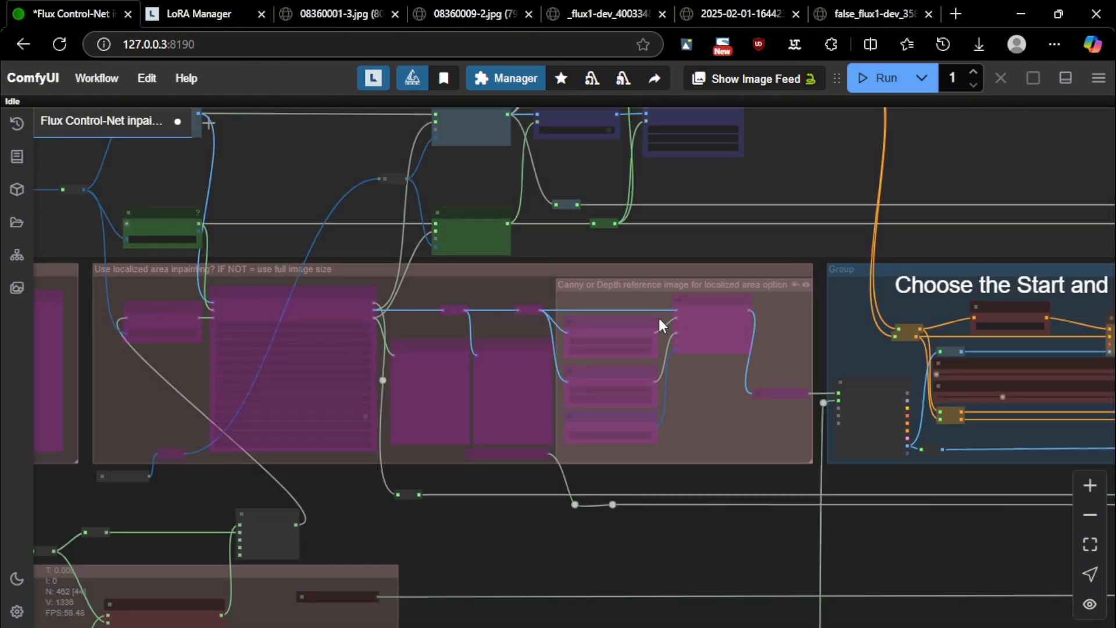
{"action": "scroll", "coordinate": [229, 324], "scroll_direction": "up", "scroll_amount": 10}
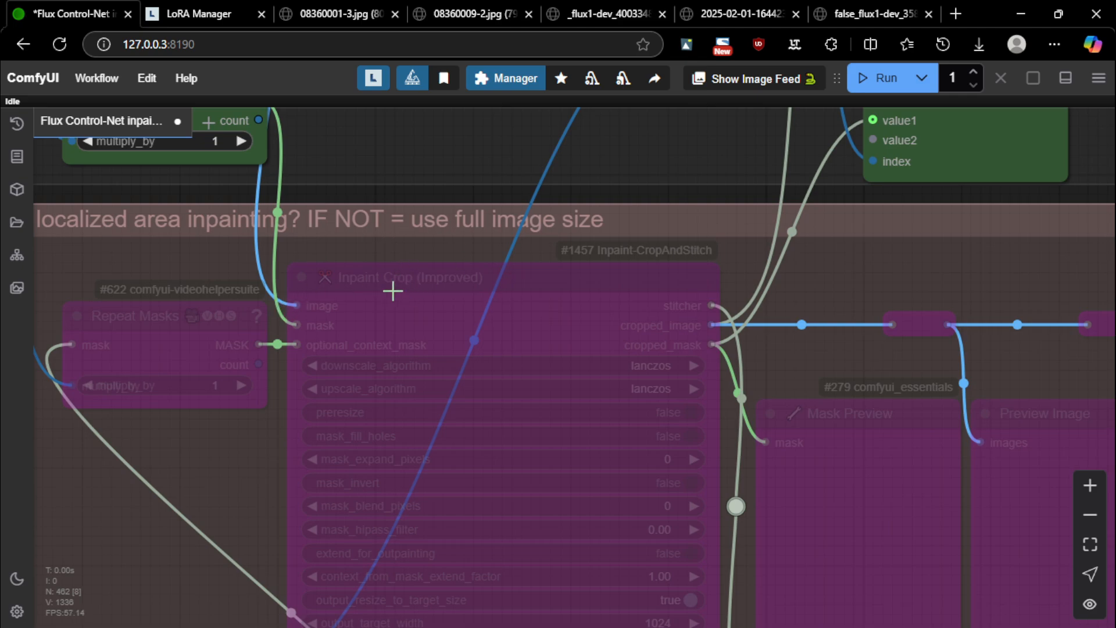
{"action": "scroll", "coordinate": [445, 279], "scroll_direction": "down", "scroll_amount": 6}
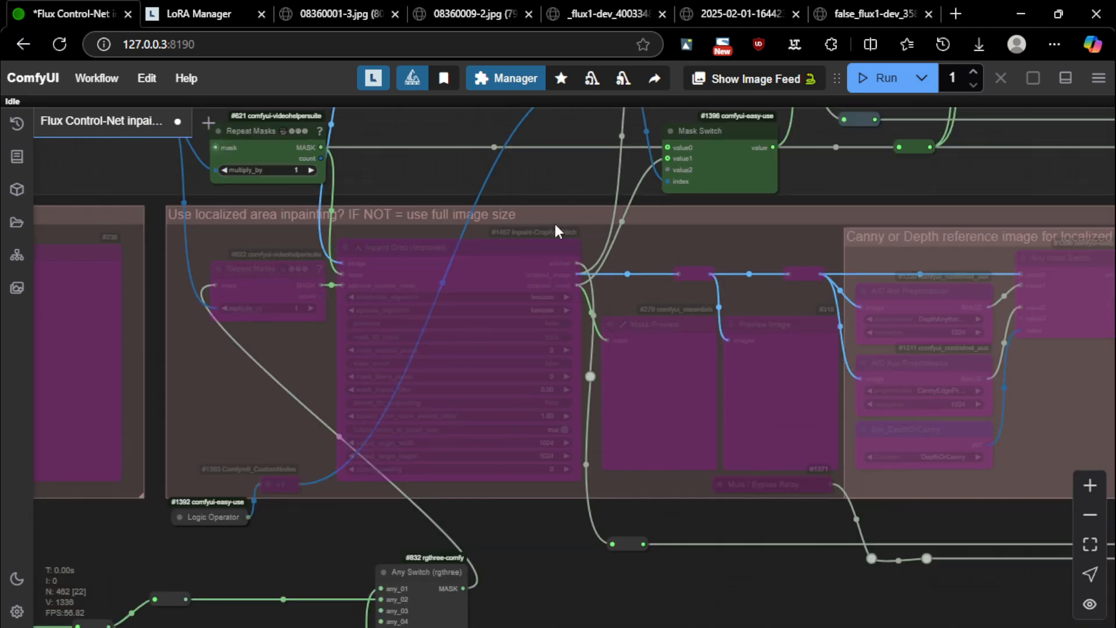
{"action": "scroll", "coordinate": [555, 225], "scroll_direction": "down", "scroll_amount": 5}
{"action": "scroll", "coordinate": [952, 224], "scroll_direction": "up", "scroll_amount": 3}
{"action": "left_click", "coordinate": [938, 215]}
Select the Inpaint Crop (Improved) node in the re-enabled group
{"action": "scroll", "coordinate": [721, 273], "scroll_direction": "down", "scroll_amount": 5}
{"action": "scroll", "coordinate": [453, 274], "scroll_direction": "up", "scroll_amount": 5}
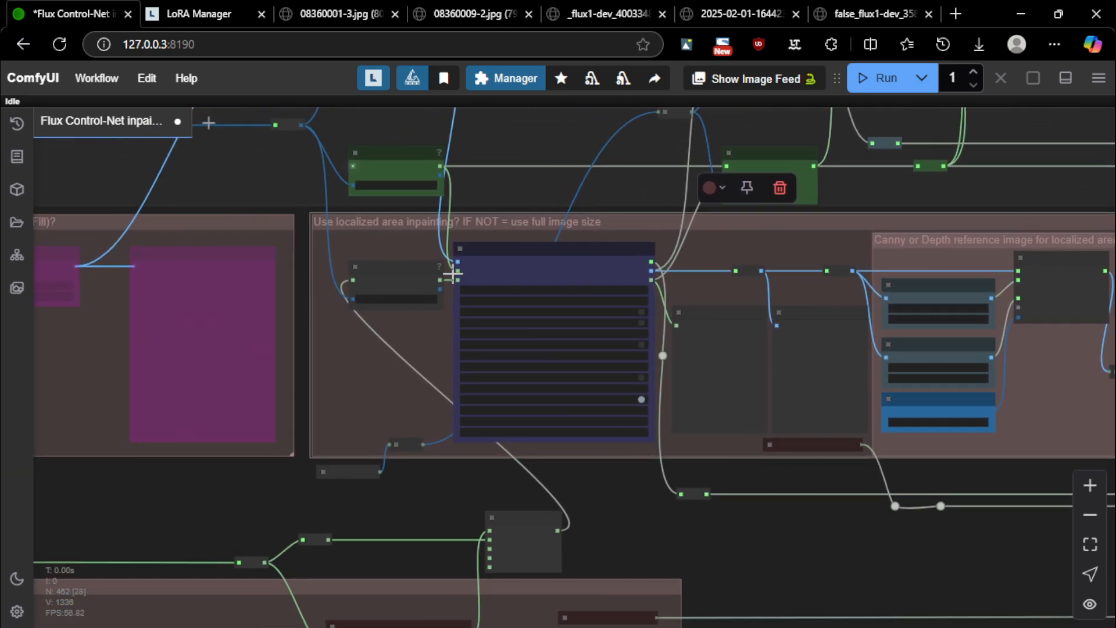
{"action": "scroll", "coordinate": [453, 275], "scroll_direction": "up", "scroll_amount": 6}
{"action": "left_click", "coordinate": [520, 239]}
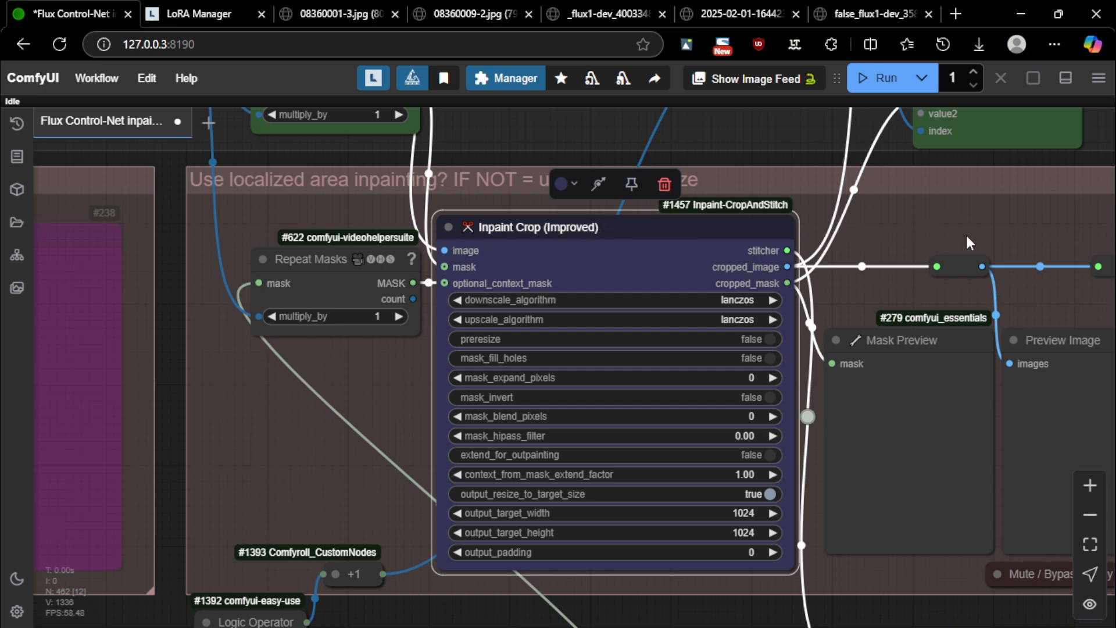
Pan across the Canny/Depth and Flux Tools LoRA groups, then reselect Inpaint Crop
{"action": "left_click_drag", "start_coordinate": [965, 232], "coordinate": [925, 230]}
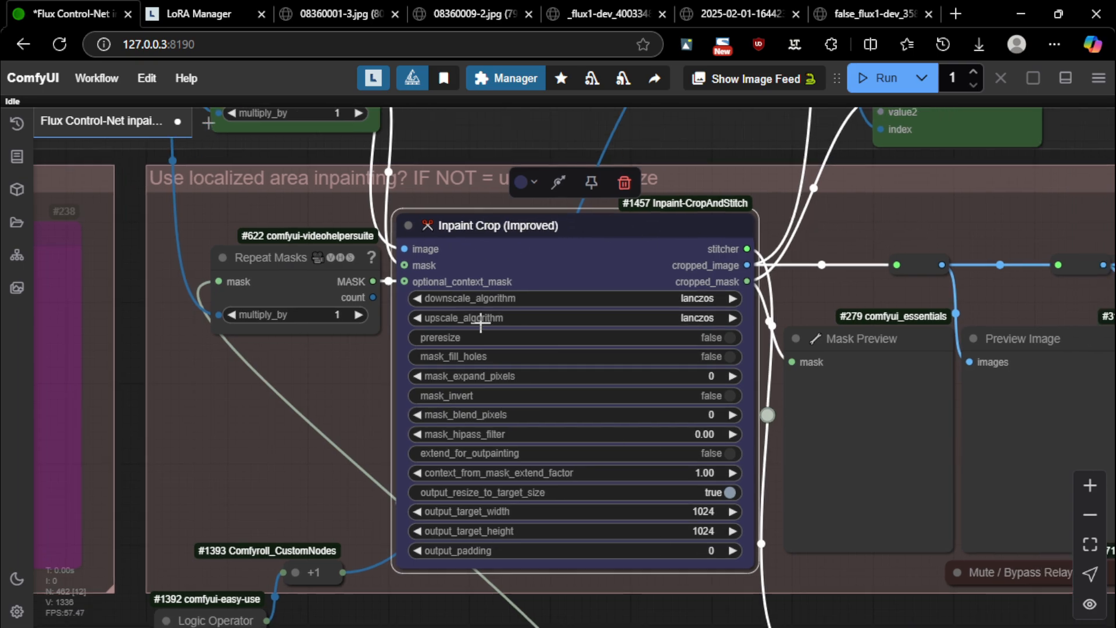
{"action": "scroll", "coordinate": [480, 325], "scroll_direction": "down", "scroll_amount": 6}
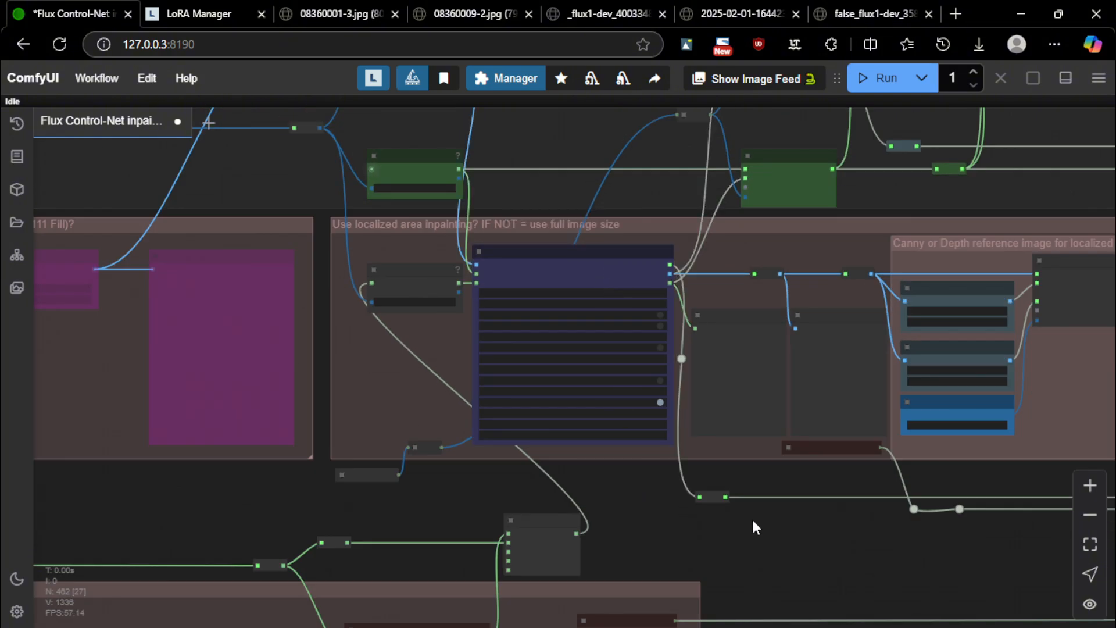
{"action": "left_click_drag", "start_coordinate": [675, 535], "coordinate": [496, 534]}
{"action": "scroll", "coordinate": [461, 314], "scroll_direction": "down", "scroll_amount": 5}
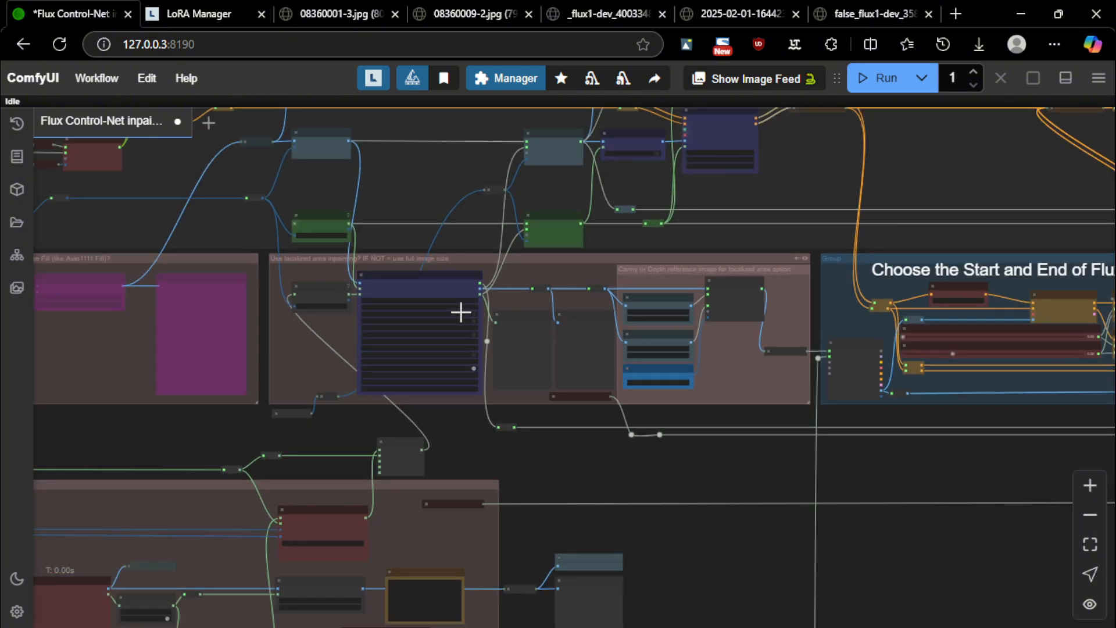
{"action": "scroll", "coordinate": [491, 329], "scroll_direction": "up", "scroll_amount": 10}
{"action": "scroll", "coordinate": [480, 356], "scroll_direction": "down", "scroll_amount": 6}
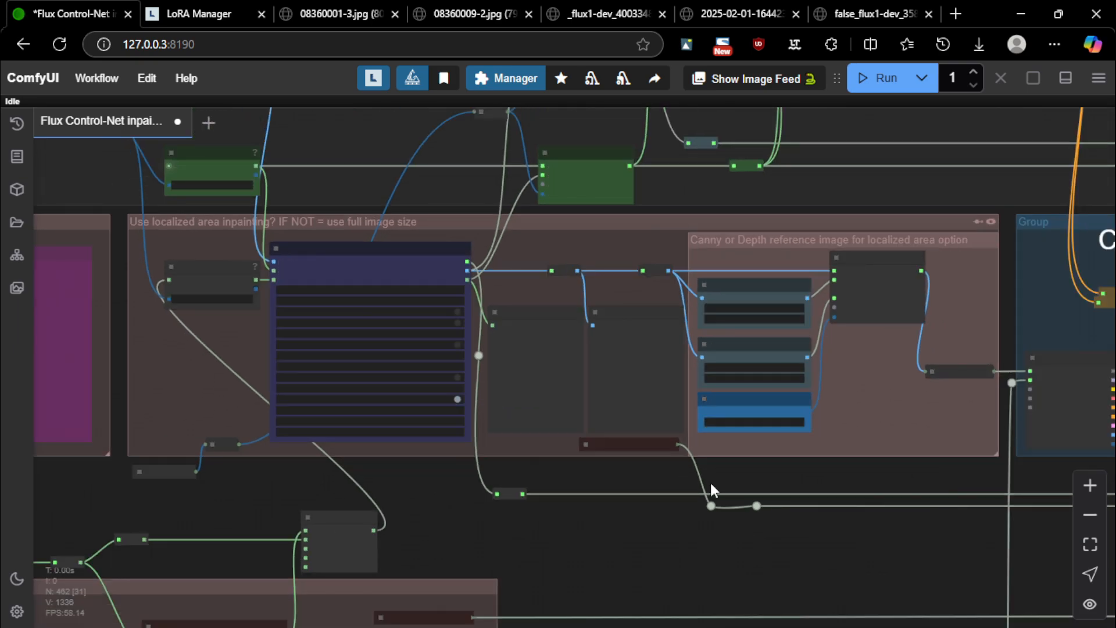
{"action": "left_click_drag", "start_coordinate": [822, 488], "coordinate": [628, 489]}
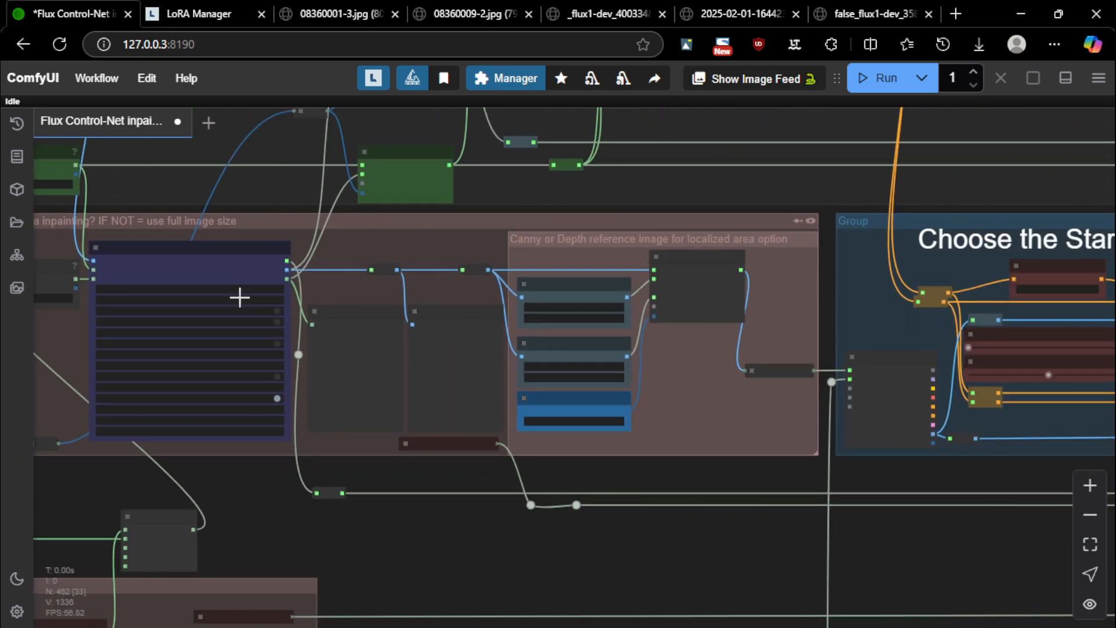
{"action": "scroll", "coordinate": [239, 297], "scroll_direction": "down", "scroll_amount": 6}
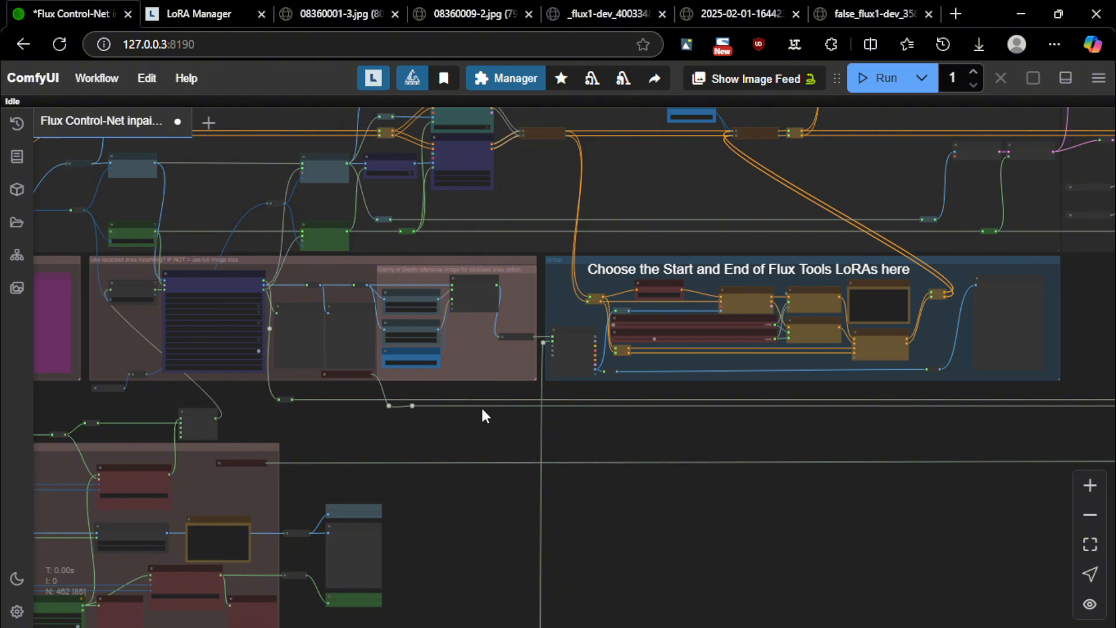
{"action": "scroll", "coordinate": [192, 361], "scroll_direction": "up", "scroll_amount": 8}
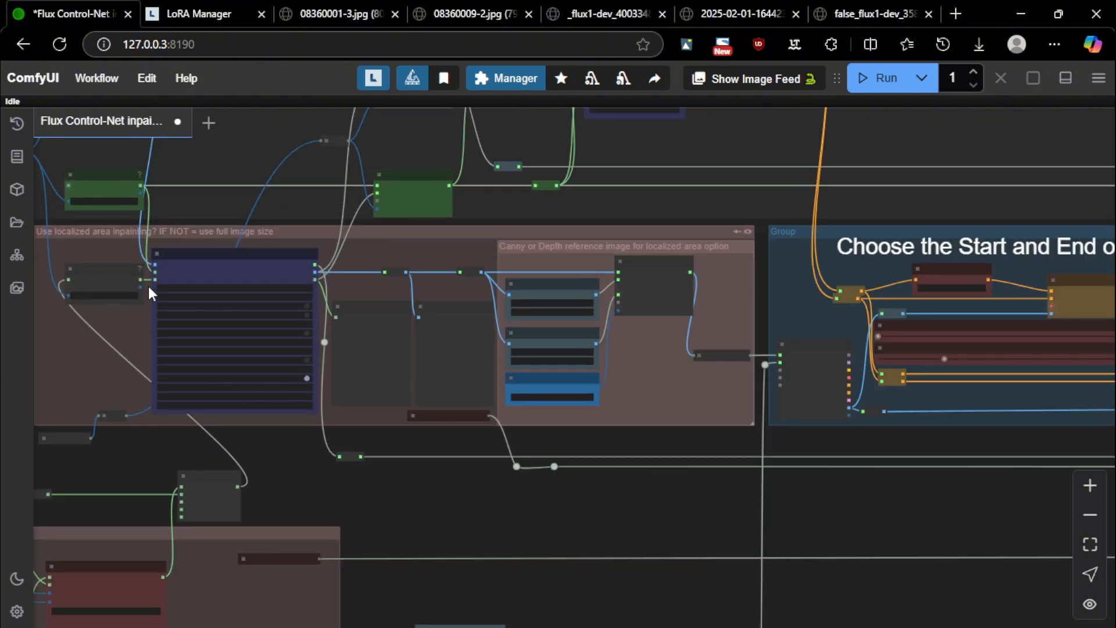
{"action": "left_click", "coordinate": [272, 255]}
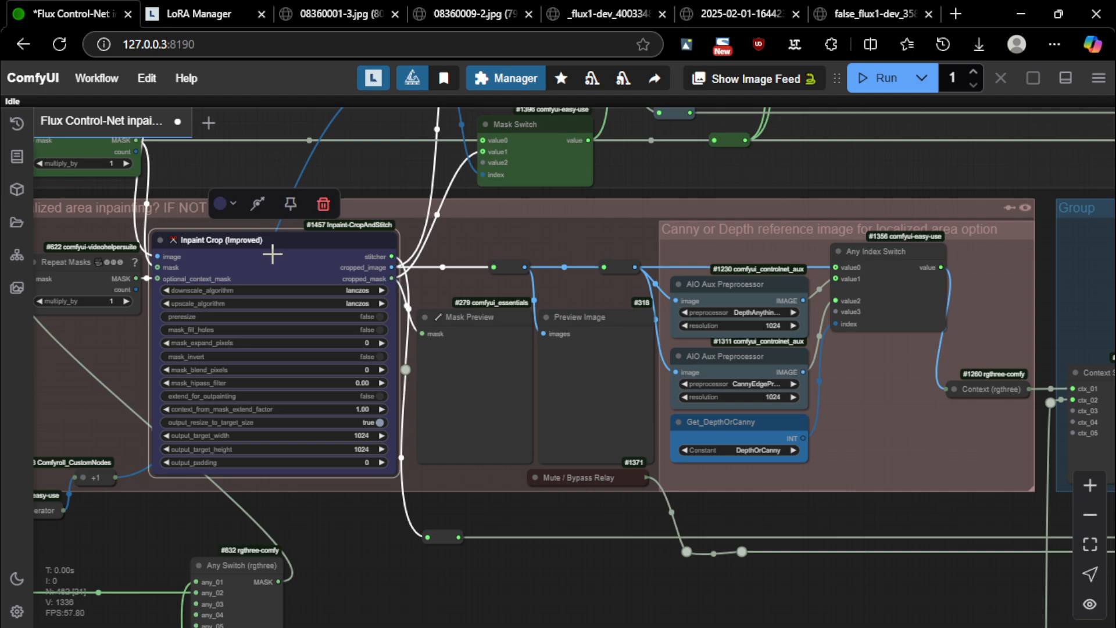
{"action": "scroll", "coordinate": [285, 261], "scroll_direction": "down", "scroll_amount": 4}
Zoom in on the GrowMask node (expand 5, tapered corners) feeding Fill Masked Area
{"action": "left_click_drag", "start_coordinate": [441, 516], "coordinate": [968, 130]}
{"action": "scroll", "coordinate": [408, 293], "scroll_direction": "up", "scroll_amount": 3}
{"action": "scroll", "coordinate": [454, 285], "scroll_direction": "up", "scroll_amount": 8}
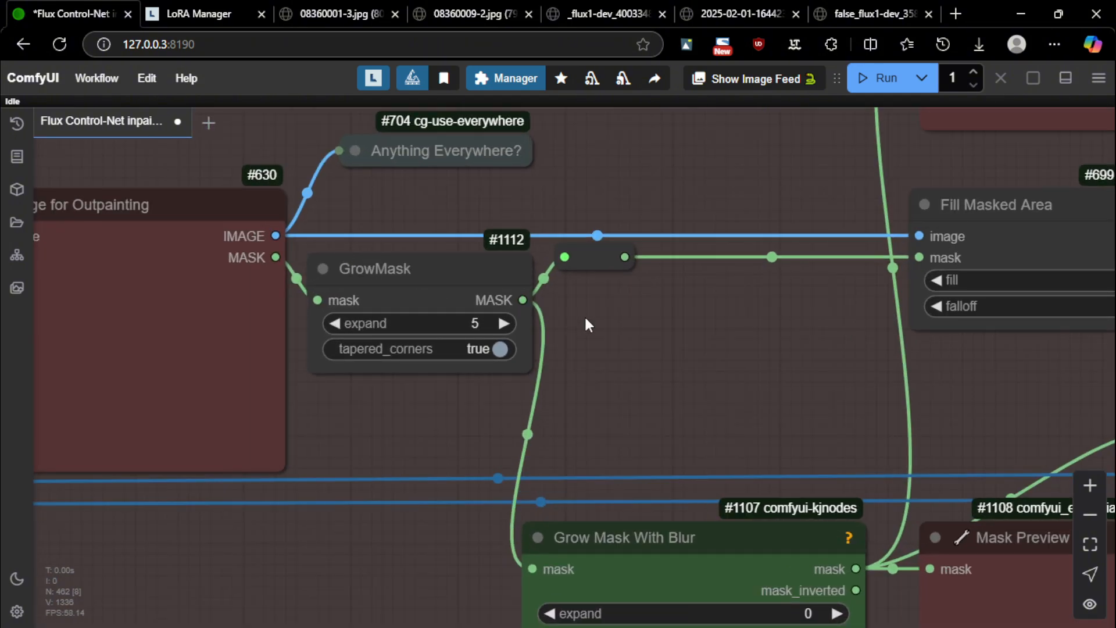
{"action": "left_click_drag", "start_coordinate": [586, 318], "coordinate": [495, 348]}
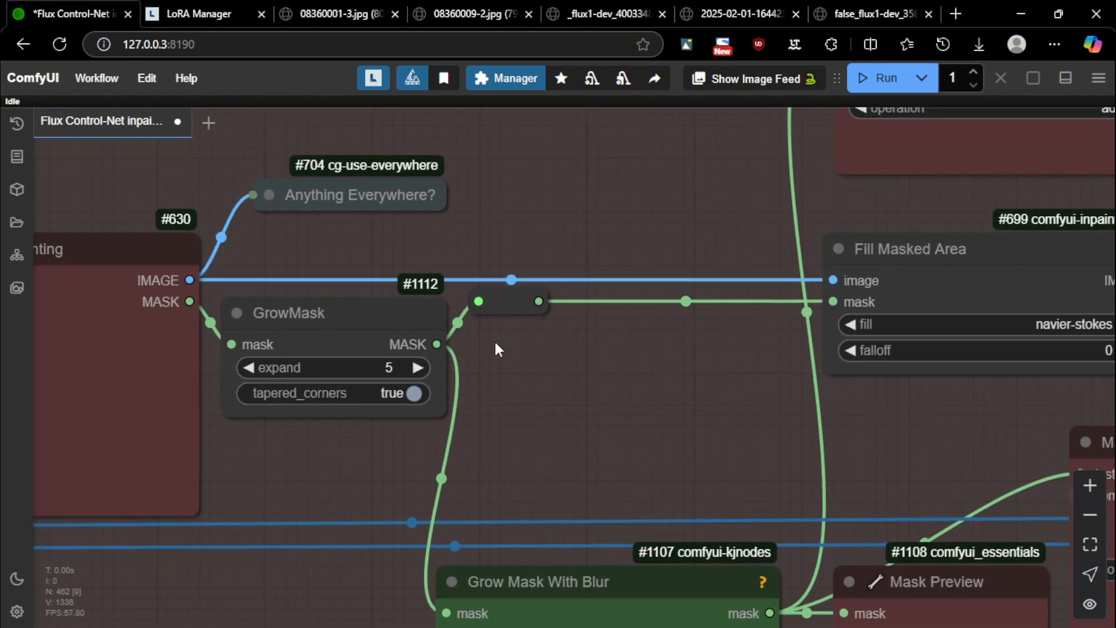
{"action": "scroll", "coordinate": [534, 181], "scroll_direction": "down", "scroll_amount": 2}
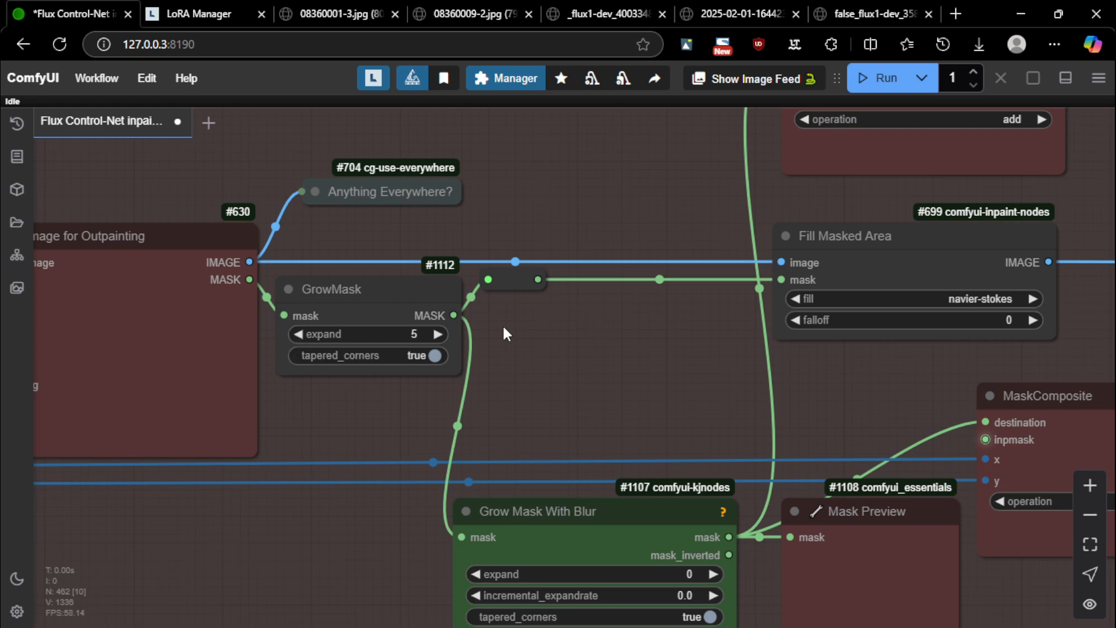
{"action": "mouse_move", "coordinate": [453, 315]}
{"action": "left_mouse_down"}
{"action": "mouse_move", "coordinate": [814, 275]}
{"action": "mouse_move", "coordinate": [449, 328]}
{"action": "mouse_move", "coordinate": [459, 323]}
{"action": "left_mouse_up"}
{"action": "scroll", "coordinate": [620, 372], "scroll_direction": "down", "scroll_amount": 10}
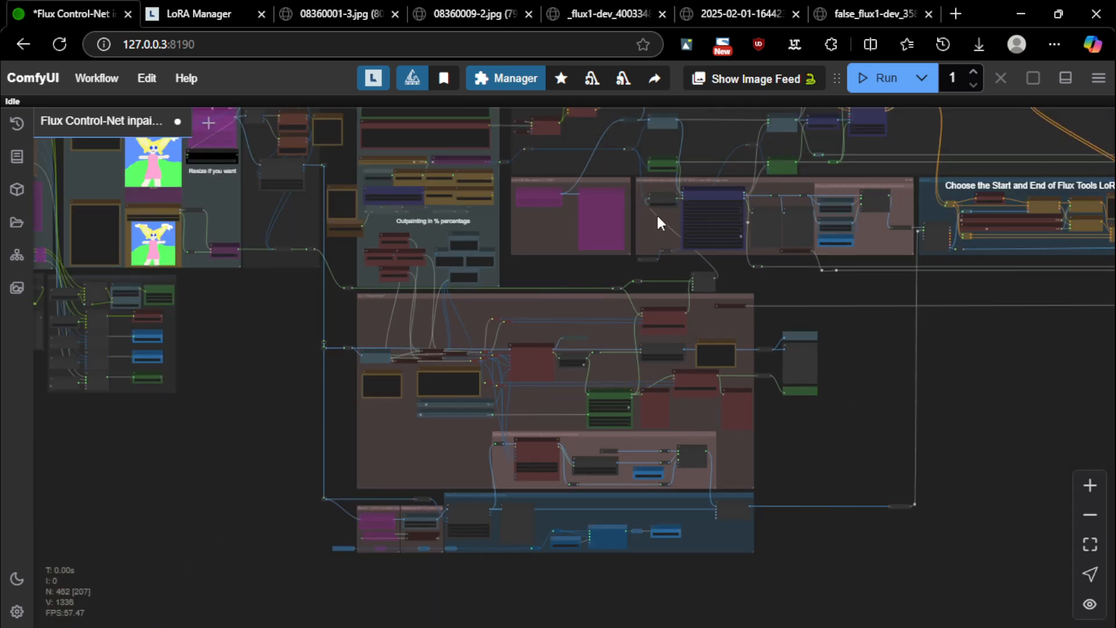
{"action": "scroll", "coordinate": [533, 269], "scroll_direction": "up", "scroll_amount": 10}
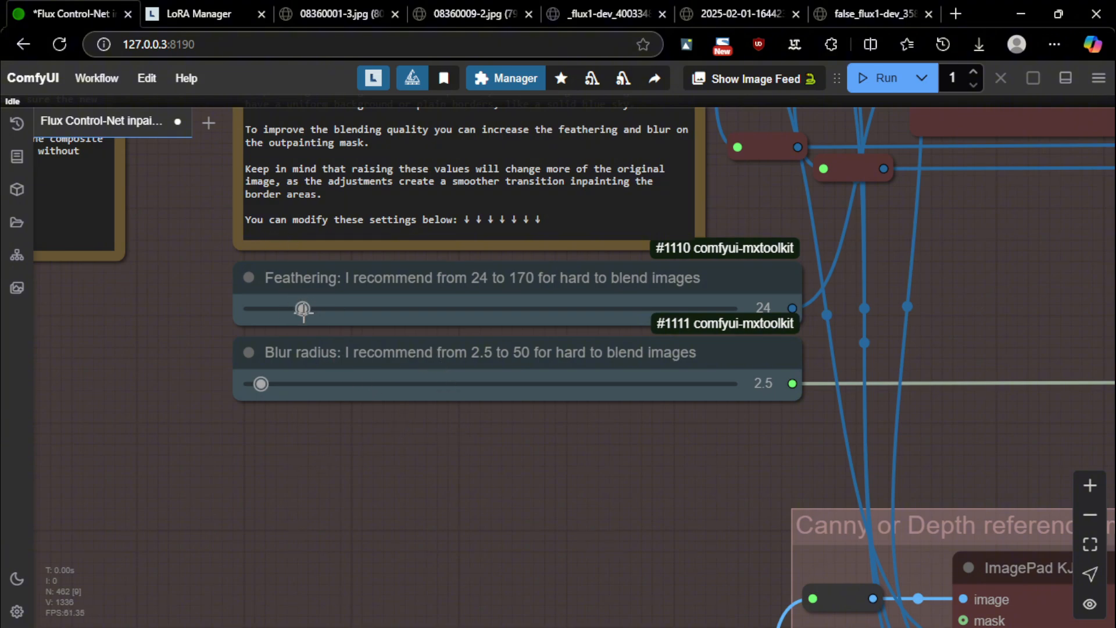
{"action": "left_click_drag", "start_coordinate": [261, 384], "coordinate": [479, 386]}
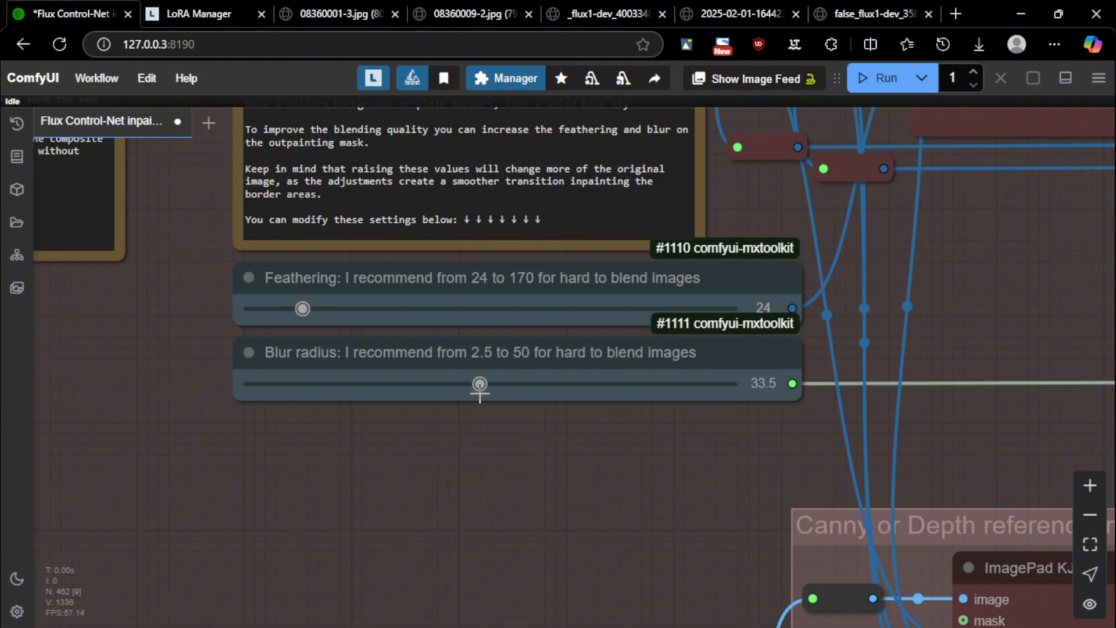
{"action": "left_click_drag", "start_coordinate": [302, 309], "coordinate": [571, 318]}
{"action": "left_click_drag", "start_coordinate": [727, 324], "coordinate": [304, 324]}
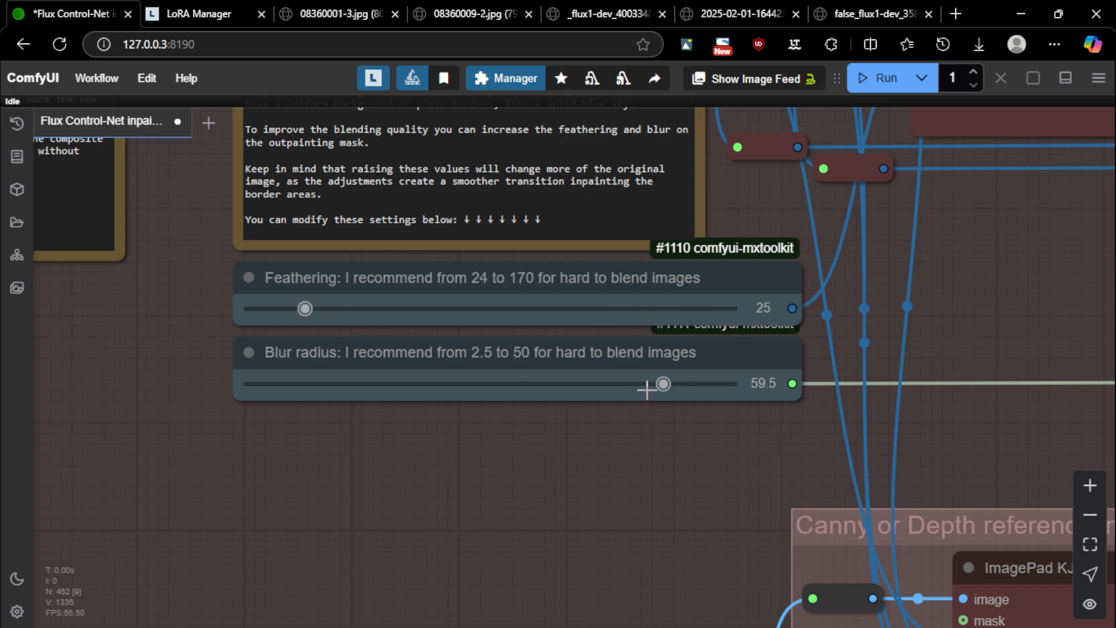
{"action": "left_click_drag", "start_coordinate": [647, 390], "coordinate": [261, 390]}
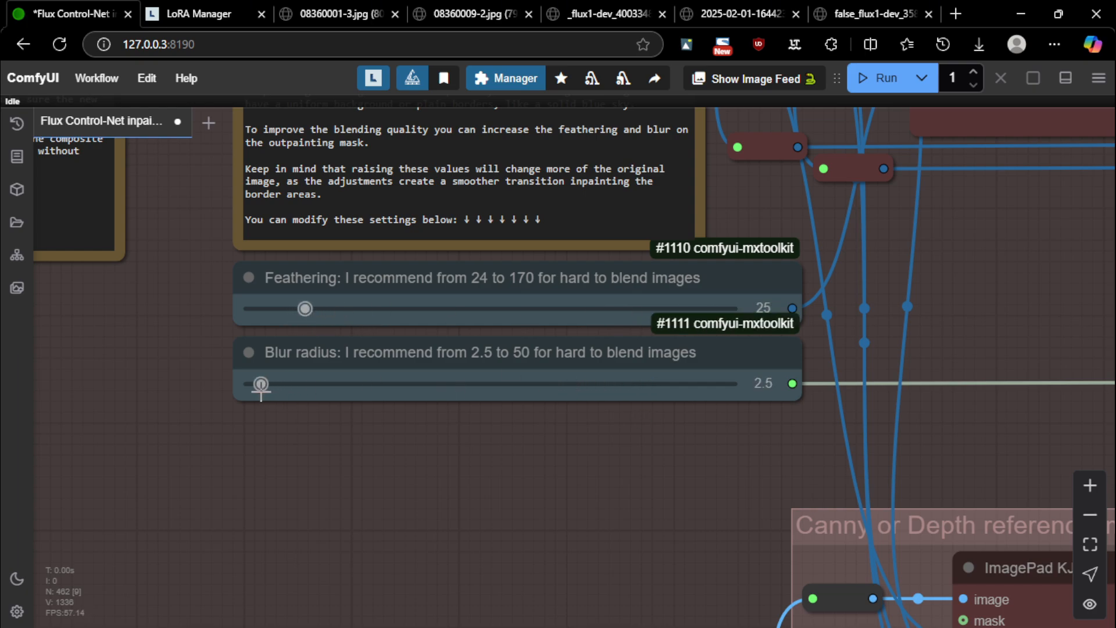
{"action": "left_click", "coordinate": [301, 309]}
{"action": "scroll", "coordinate": [727, 384], "scroll_direction": "down", "scroll_amount": 10}
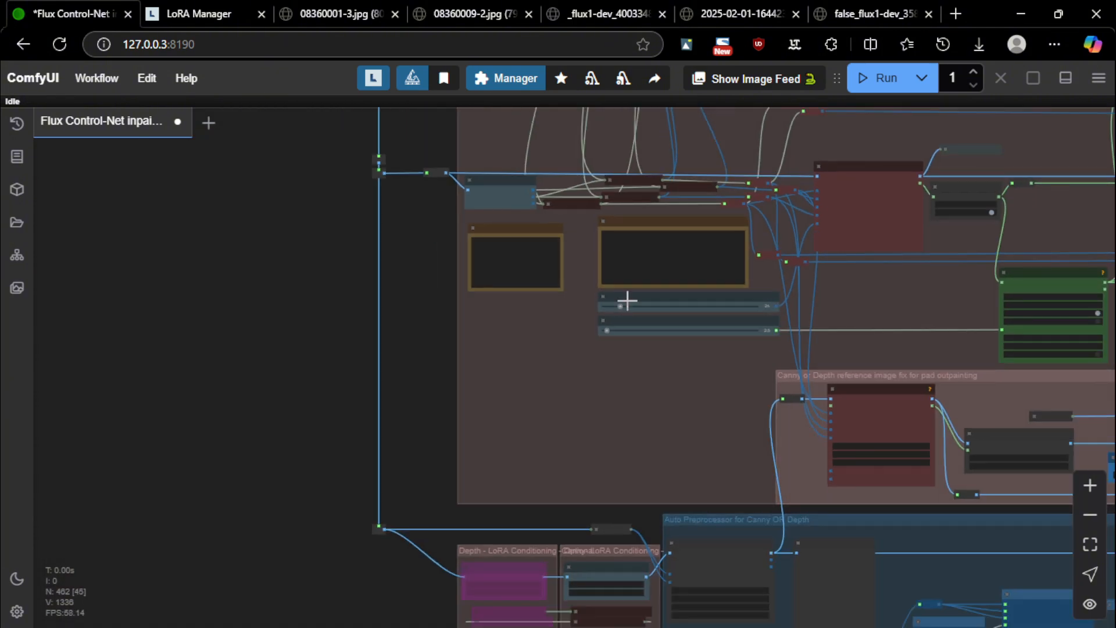
Pan from the Main Control Room up to the aura mask group and zoom in
{"action": "left_click_drag", "start_coordinate": [361, 273], "coordinate": [142, 307]}
{"action": "scroll", "coordinate": [499, 364], "scroll_direction": "up", "scroll_amount": 7}
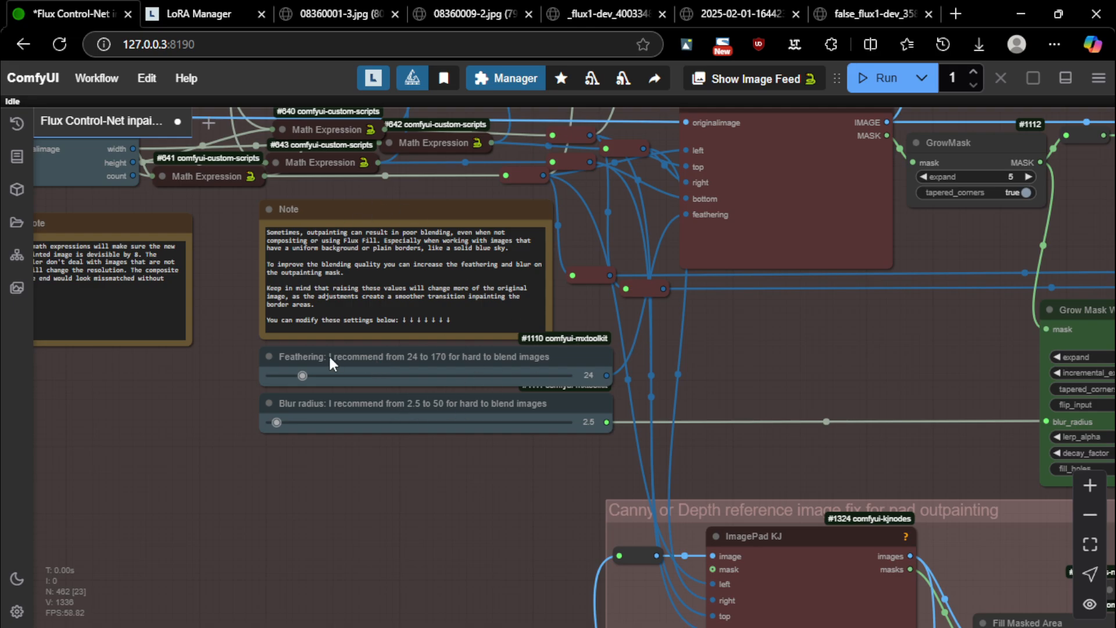
{"action": "scroll", "coordinate": [679, 348], "scroll_direction": "down", "scroll_amount": 7}
{"action": "scroll", "coordinate": [443, 336], "scroll_direction": "up", "scroll_amount": 7}
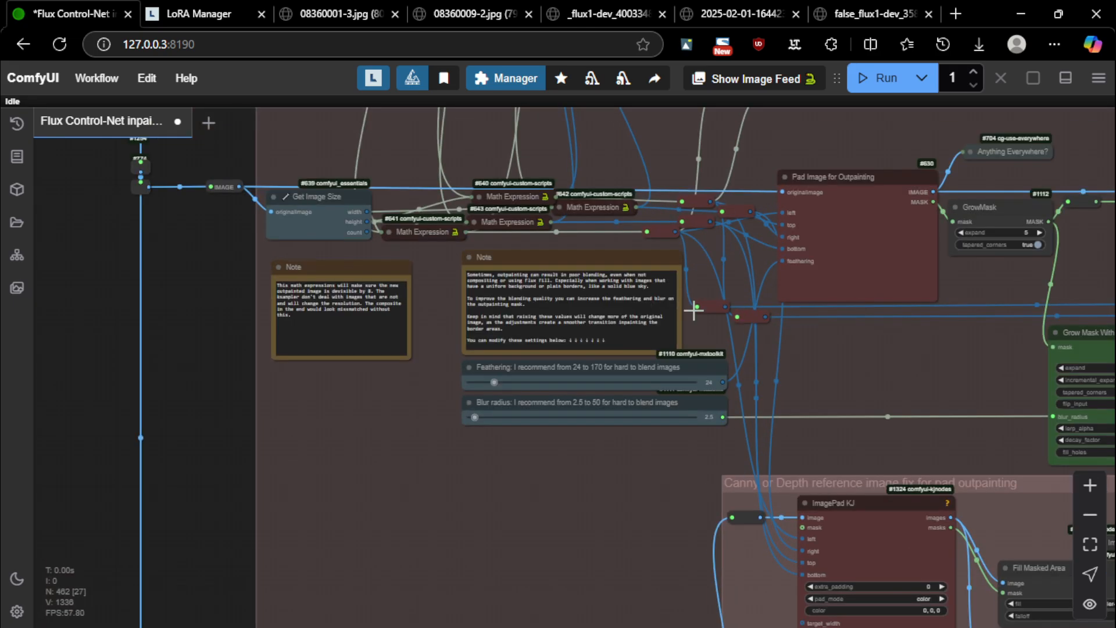
{"action": "scroll", "coordinate": [459, 222], "scroll_direction": "up", "scroll_amount": 3}
{"action": "scroll", "coordinate": [448, 348], "scroll_direction": "down", "scroll_amount": 10}
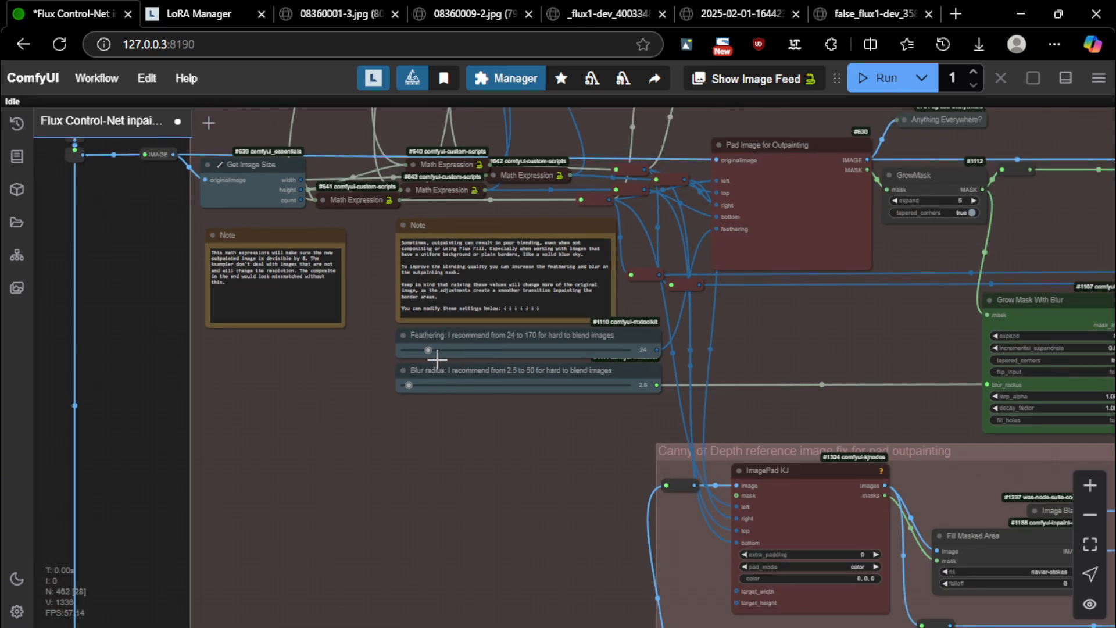
{"action": "scroll", "coordinate": [164, 277], "scroll_direction": "down", "scroll_amount": 3}
{"action": "left_click_drag", "start_coordinate": [400, 114], "coordinate": [339, 341]}
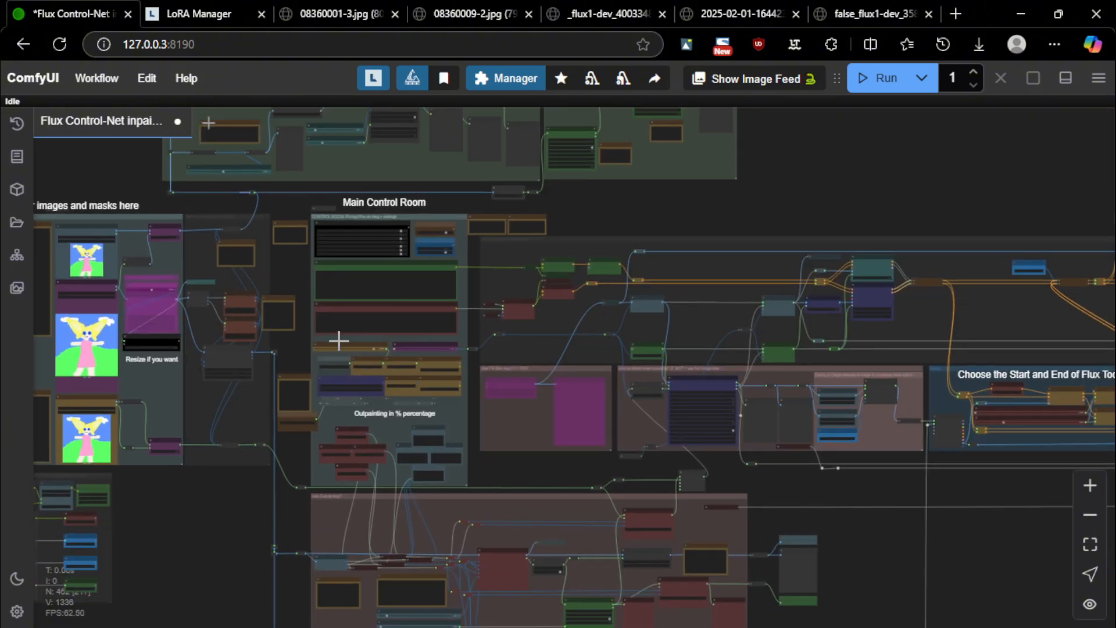
{"action": "left_click_drag", "start_coordinate": [585, 218], "coordinate": [655, 351]}
{"action": "scroll", "coordinate": [396, 232], "scroll_direction": "up", "scroll_amount": 18}
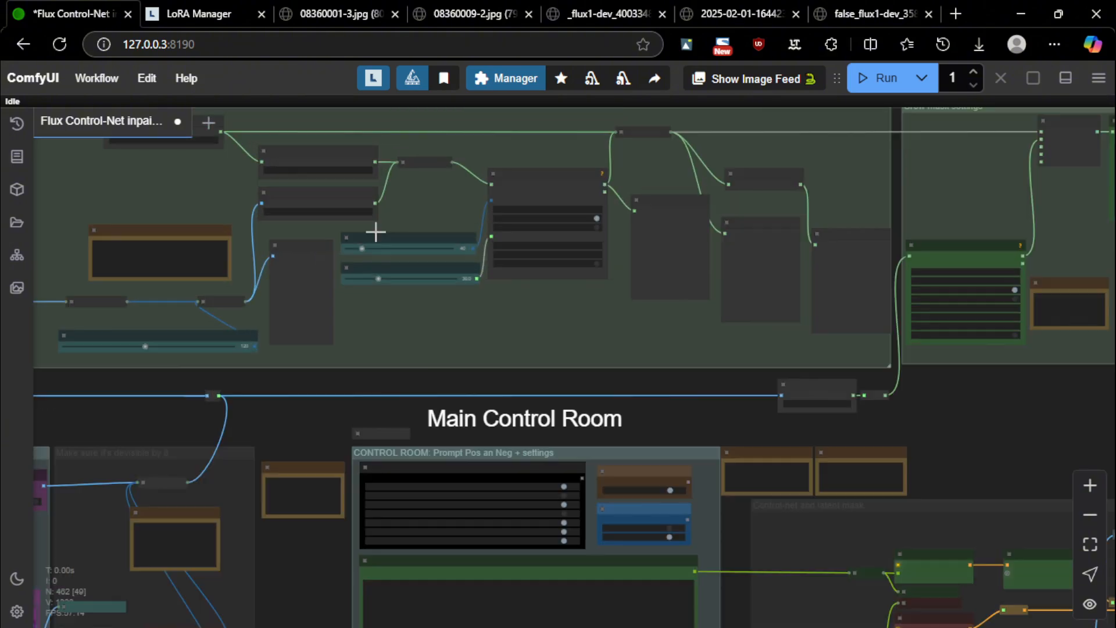
{"action": "scroll", "coordinate": [399, 212], "scroll_direction": "up", "scroll_amount": 3}
Drag the 'How much to expand the AURA' slider down from 40 toward 27
{"action": "left_click_drag", "start_coordinate": [450, 249], "coordinate": [516, 209]}
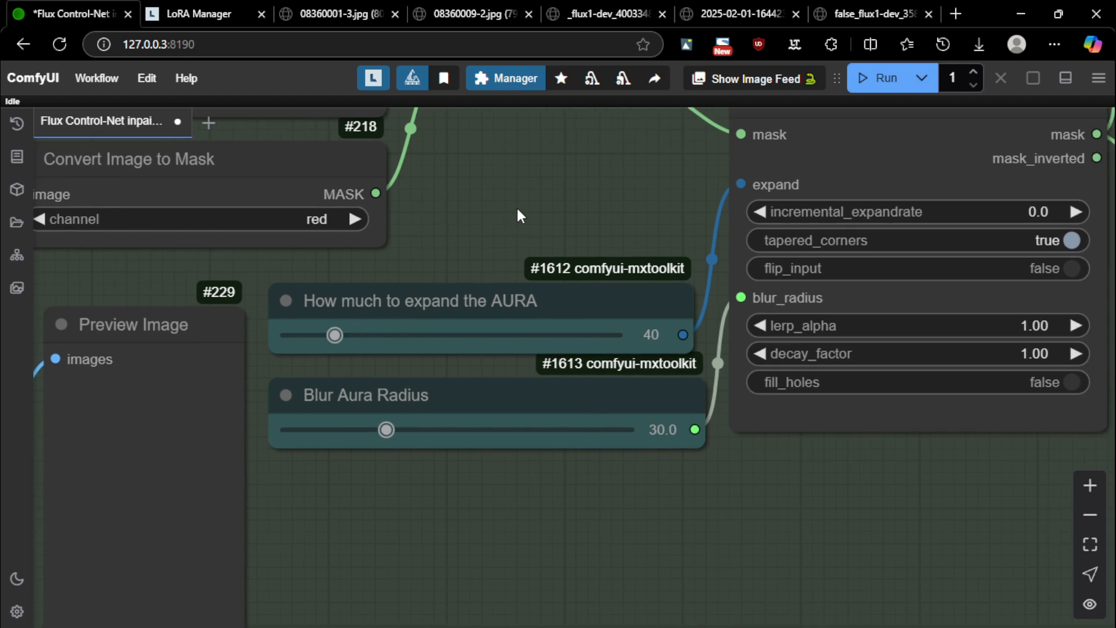
{"action": "scroll", "coordinate": [443, 461], "scroll_direction": "down", "scroll_amount": 12}
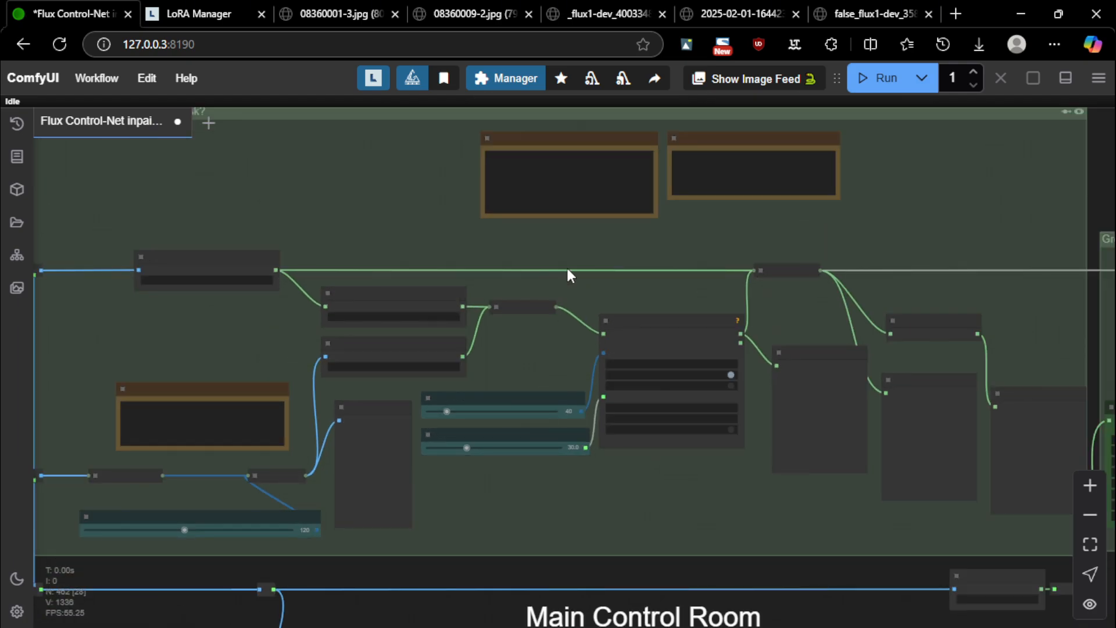
{"action": "left_click_drag", "start_coordinate": [409, 345], "coordinate": [430, 344]}
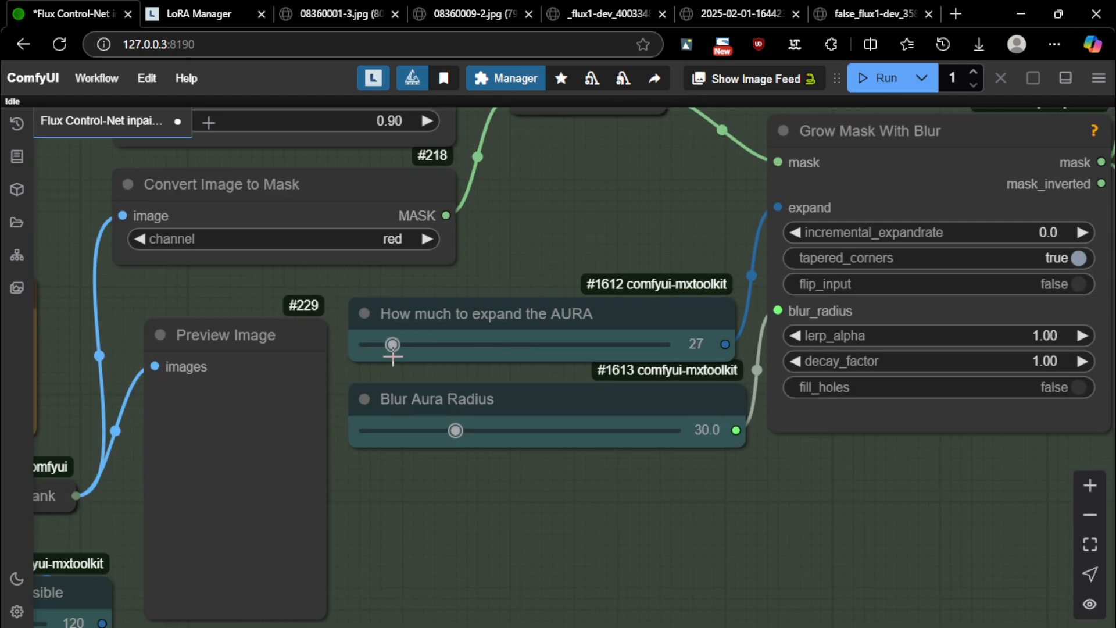
{"action": "scroll", "coordinate": [657, 459], "scroll_direction": "down", "scroll_amount": 20}
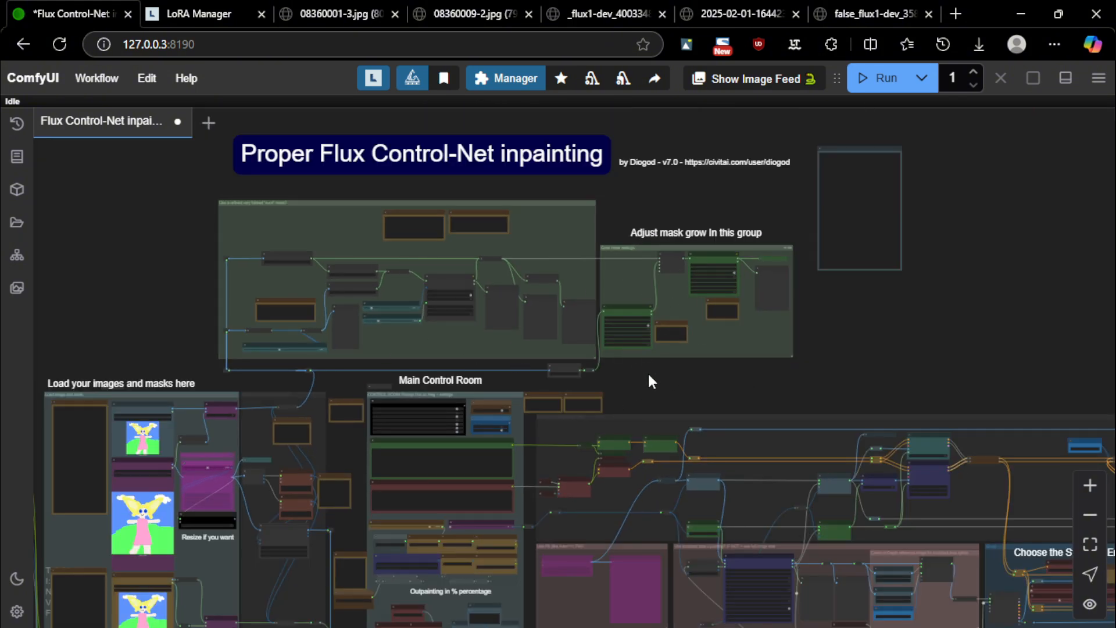
{"action": "left_click_drag", "start_coordinate": [664, 393], "coordinate": [423, 282]}
{"action": "scroll", "coordinate": [831, 210], "scroll_direction": "down", "scroll_amount": 4}
{"action": "scroll", "coordinate": [294, 314], "scroll_direction": "up", "scroll_amount": 15}
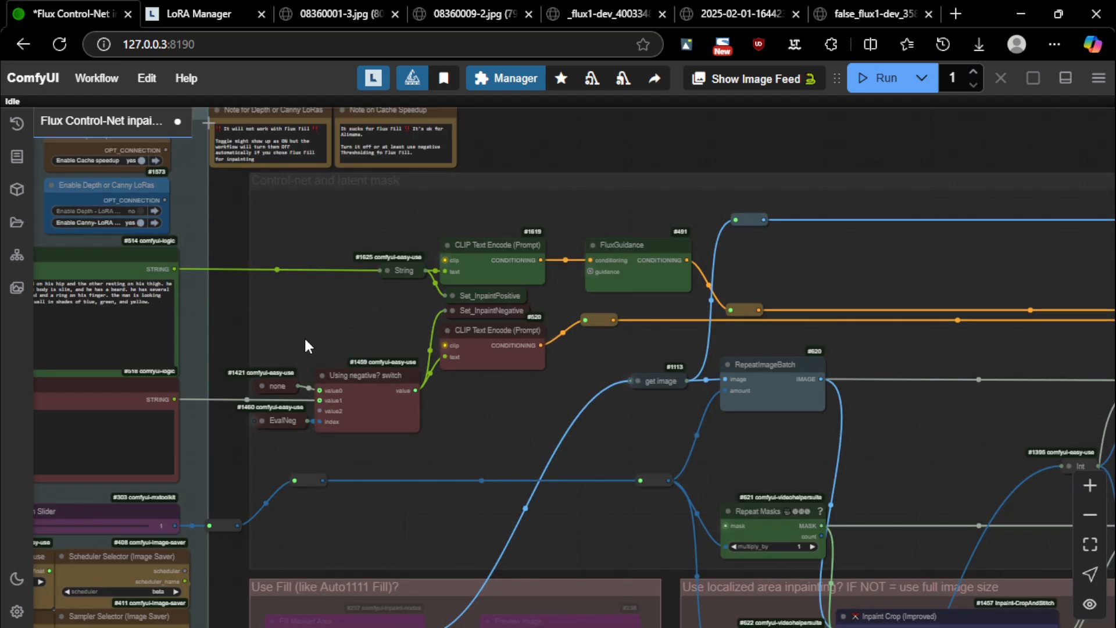
{"action": "left_click_drag", "start_coordinate": [283, 360], "coordinate": [573, 297]}
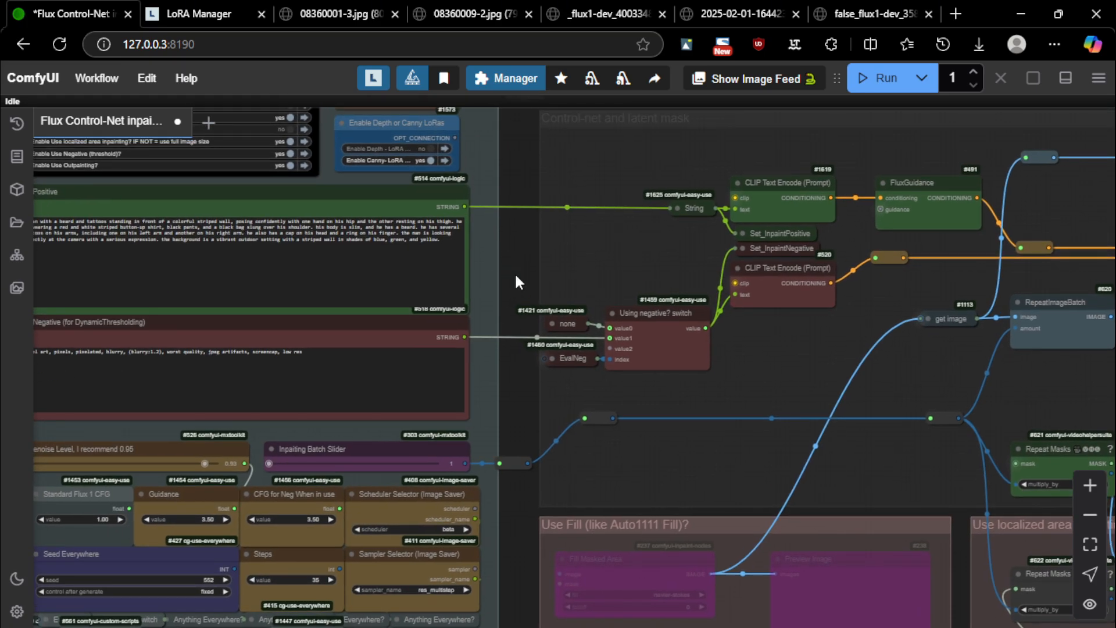
{"action": "left_click_drag", "start_coordinate": [624, 259], "coordinate": [767, 211]}
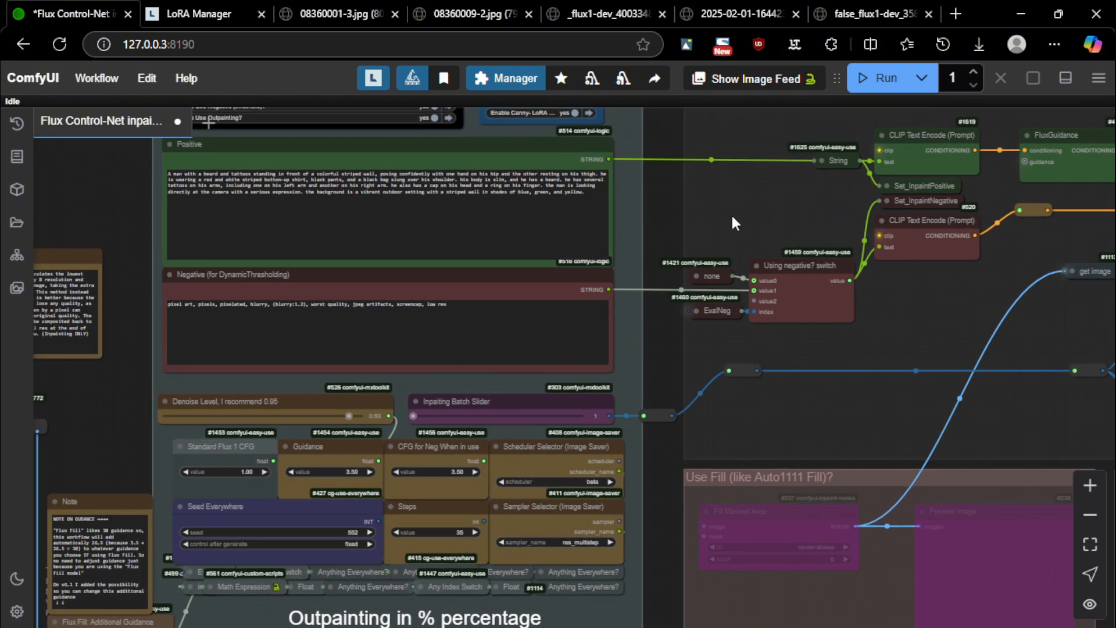
{"action": "scroll", "coordinate": [732, 223], "scroll_direction": "down", "scroll_amount": 10}
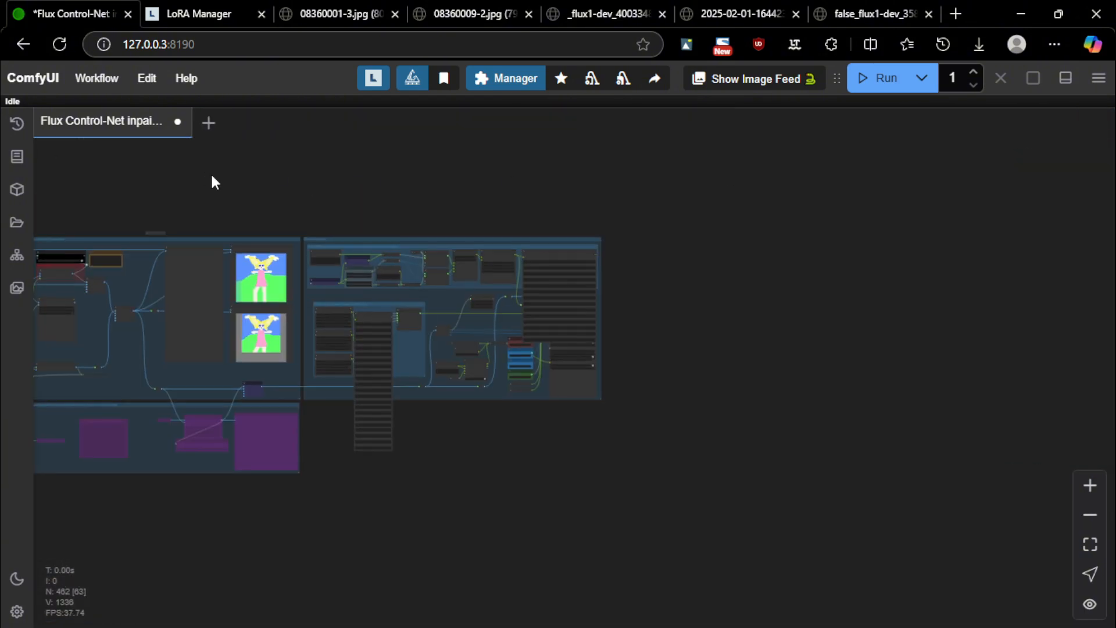
{"action": "scroll", "coordinate": [770, 256], "scroll_direction": "up", "scroll_amount": 6}
{"action": "scroll", "coordinate": [775, 256], "scroll_direction": "down", "scroll_amount": 3}
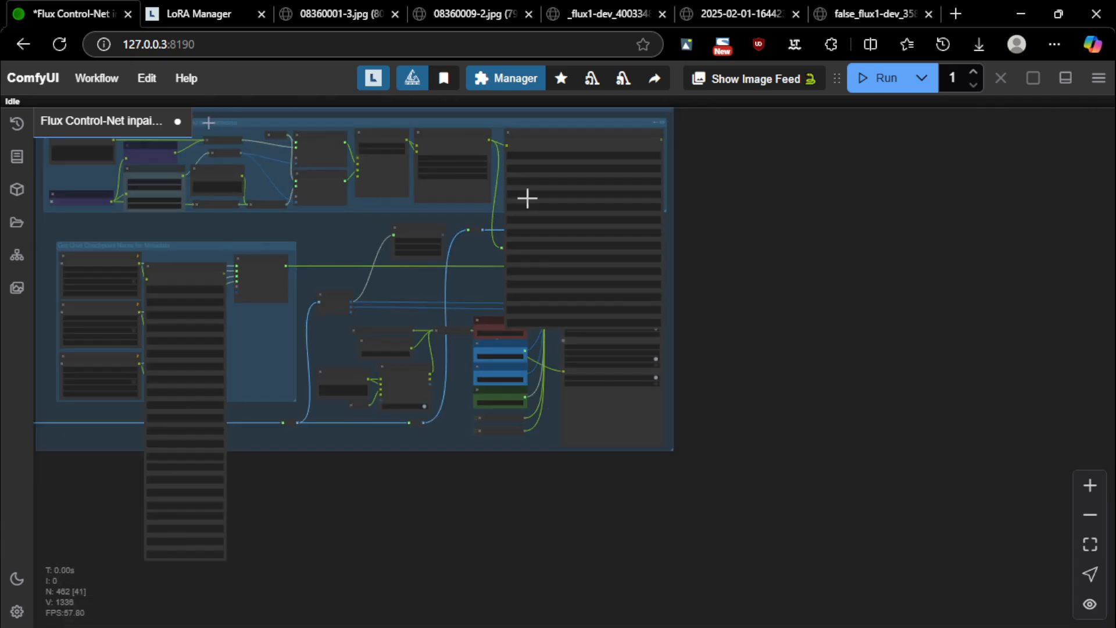
{"action": "scroll", "coordinate": [527, 198], "scroll_direction": "up", "scroll_amount": 5}
Recreate the first two stretched Show Text nodes at normal size with Fix node
{"action": "left_click", "coordinate": [628, 214]}
{"action": "right_click", "coordinate": [628, 214]}
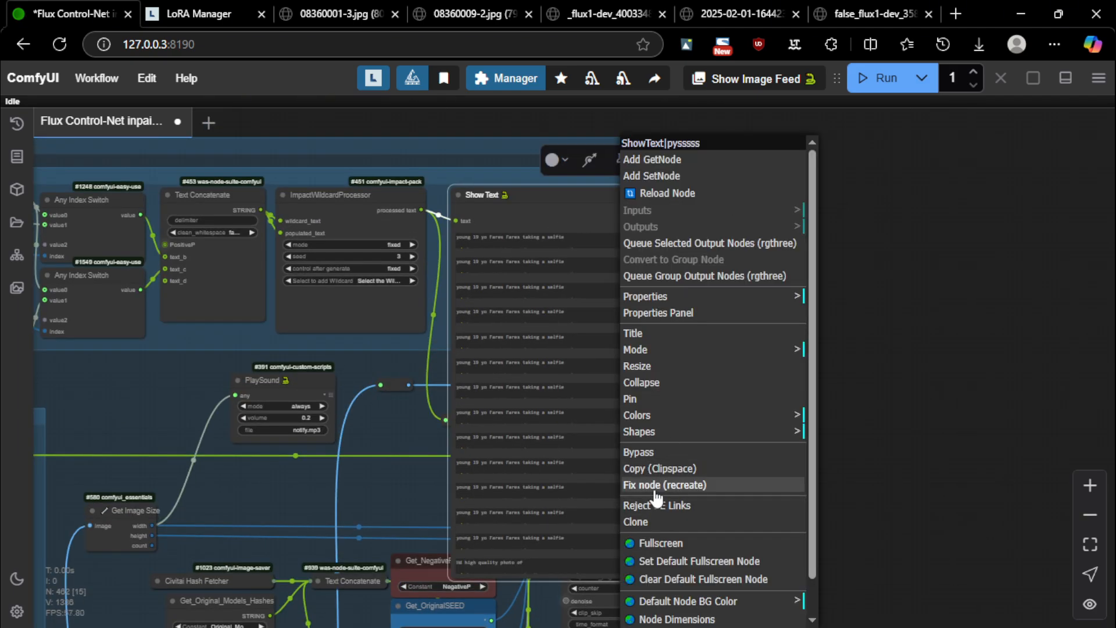
{"action": "left_click", "coordinate": [655, 490]}
{"action": "left_click_drag", "start_coordinate": [862, 326], "coordinate": [1102, 219]}
{"action": "scroll", "coordinate": [1099, 220], "scroll_direction": "down", "scroll_amount": 5}
{"action": "scroll", "coordinate": [465, 326], "scroll_direction": "up", "scroll_amount": 4}
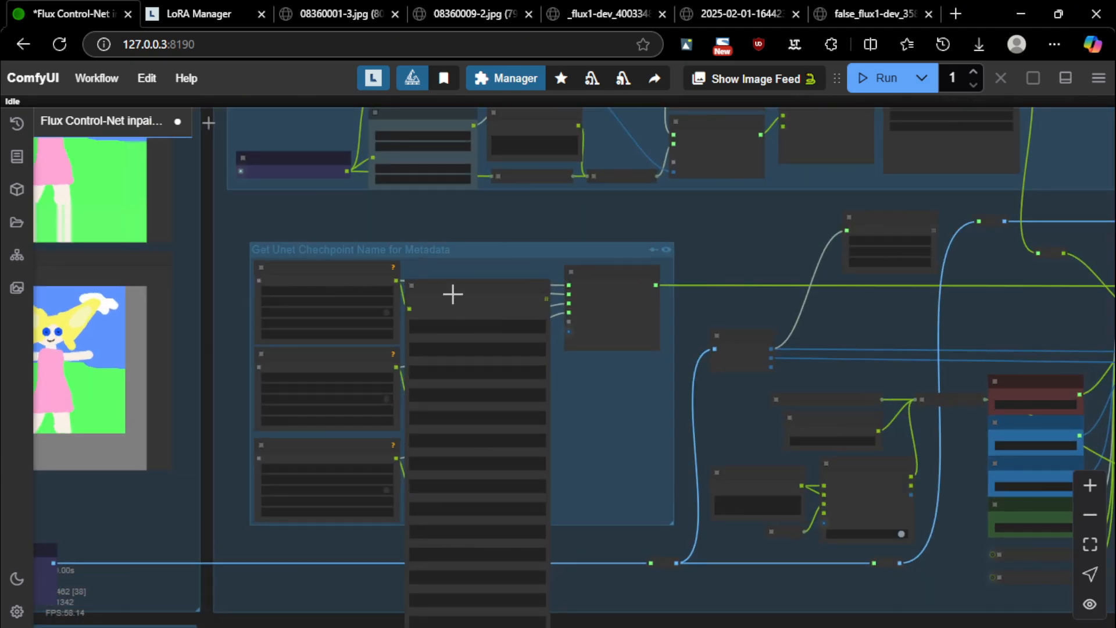
{"action": "right_click", "coordinate": [453, 294]}
{"action": "left_click", "coordinate": [494, 485]}
Fix the remaining stretched Show Text nodes with Fix node (recreate)
{"action": "scroll", "coordinate": [468, 388], "scroll_direction": "up", "scroll_amount": 3}
{"action": "right_click", "coordinate": [468, 386]}
{"action": "left_click", "coordinate": [502, 485]}
{"action": "right_click", "coordinate": [466, 479]}
{"action": "left_click", "coordinate": [467, 480]}
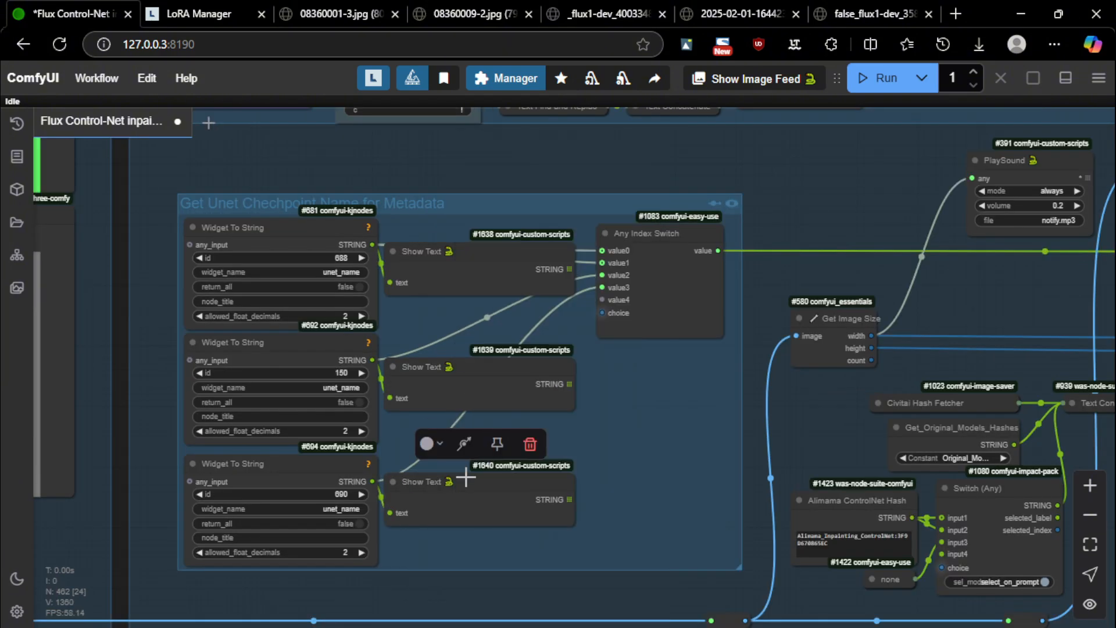
{"action": "scroll", "coordinate": [465, 477], "scroll_direction": "down", "scroll_amount": 5}
{"action": "scroll", "coordinate": [642, 397], "scroll_direction": "up", "scroll_amount": 5}
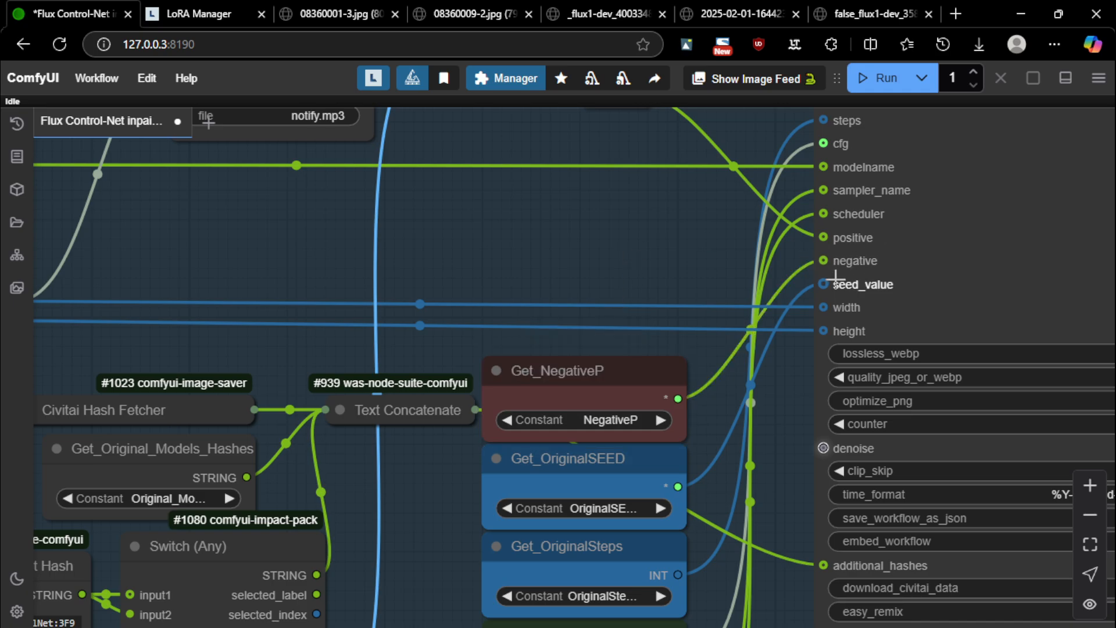
Select the Get_NegativeP node and zoom out over the metadata area
{"action": "left_click", "coordinate": [637, 384]}
{"action": "scroll", "coordinate": [608, 231], "scroll_direction": "down", "scroll_amount": 12}
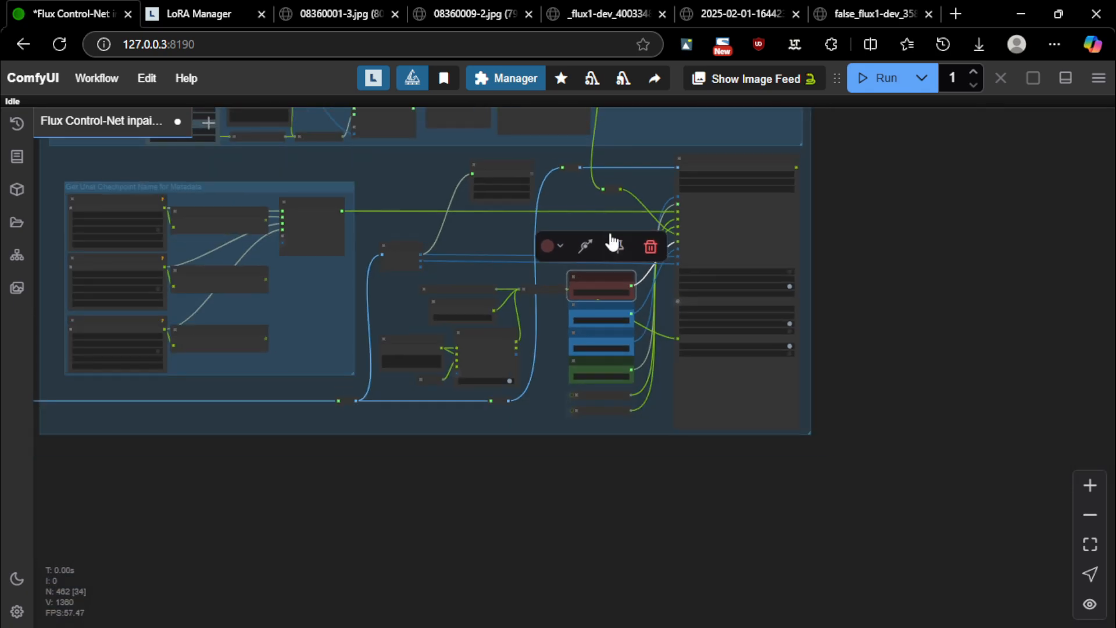
{"action": "left_click_drag", "start_coordinate": [360, 455], "coordinate": [679, 484]}
{"action": "scroll", "coordinate": [679, 485], "scroll_direction": "down", "scroll_amount": 8}
{"action": "scroll", "coordinate": [679, 491], "scroll_direction": "up", "scroll_amount": 15}
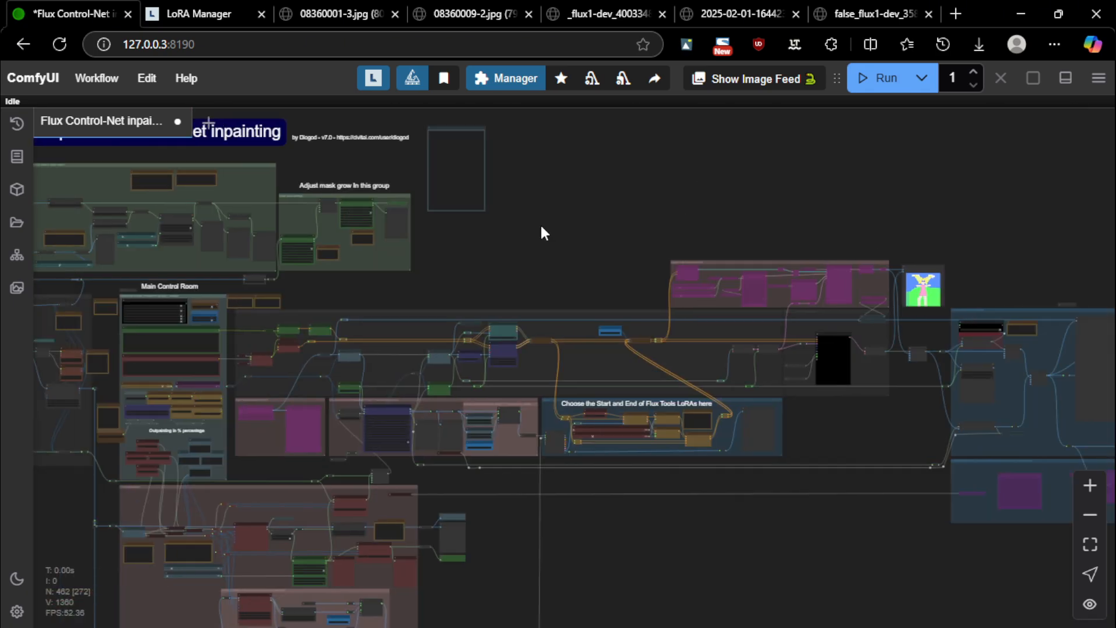
Set the Enable Original metadata toggle to no, bypassing that group's nodes
{"action": "scroll", "coordinate": [399, 320], "scroll_direction": "up", "scroll_amount": 18}
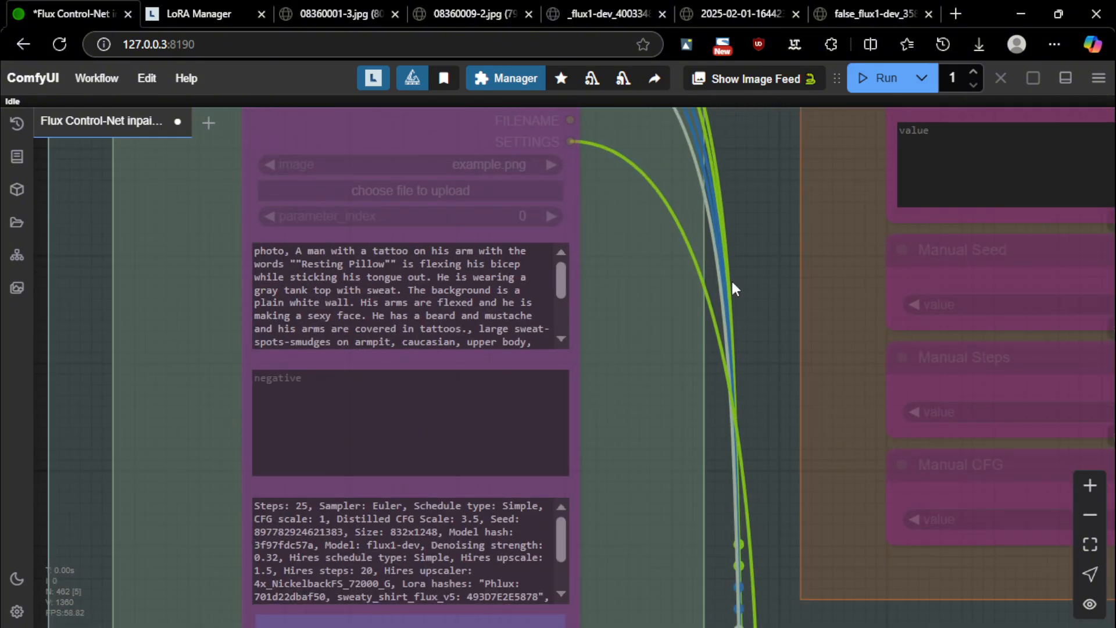
{"action": "scroll", "coordinate": [341, 311], "scroll_direction": "down", "scroll_amount": 3}
{"action": "scroll", "coordinate": [686, 256], "scroll_direction": "down", "scroll_amount": 11}
{"action": "left_click_drag", "start_coordinate": [402, 176], "coordinate": [274, 371]}
{"action": "scroll", "coordinate": [274, 370], "scroll_direction": "down", "scroll_amount": 5}
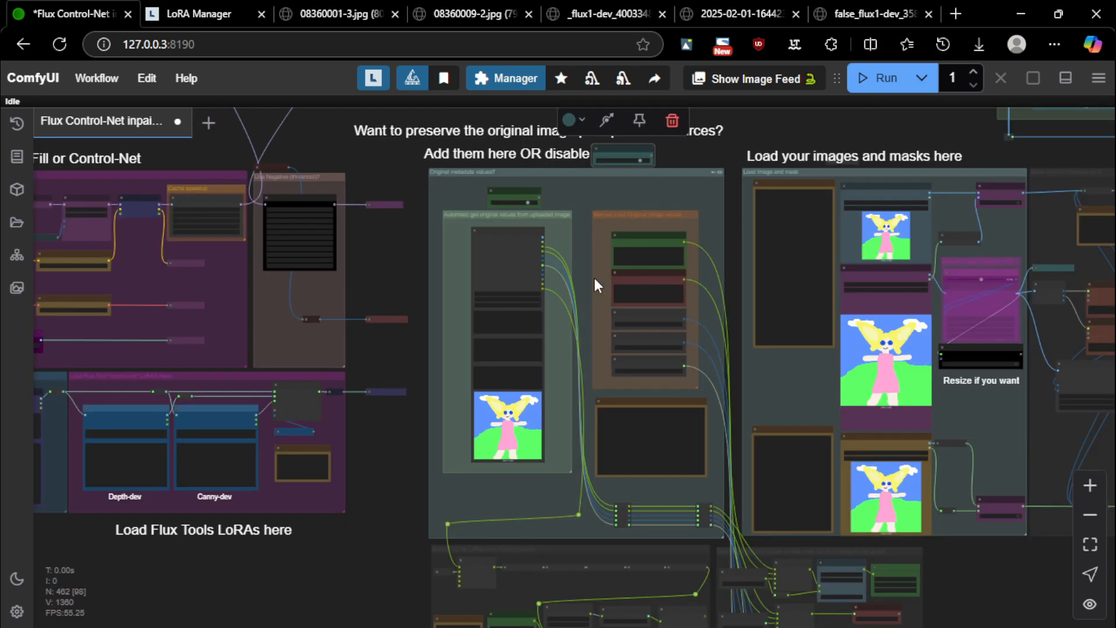
{"action": "left_click", "coordinate": [639, 160]}
Pan past the image-loading, Main Control Room and outpainting groups to the Flux Tools LoRAs group
{"action": "left_click_drag", "start_coordinate": [798, 136], "coordinate": [519, 174]}
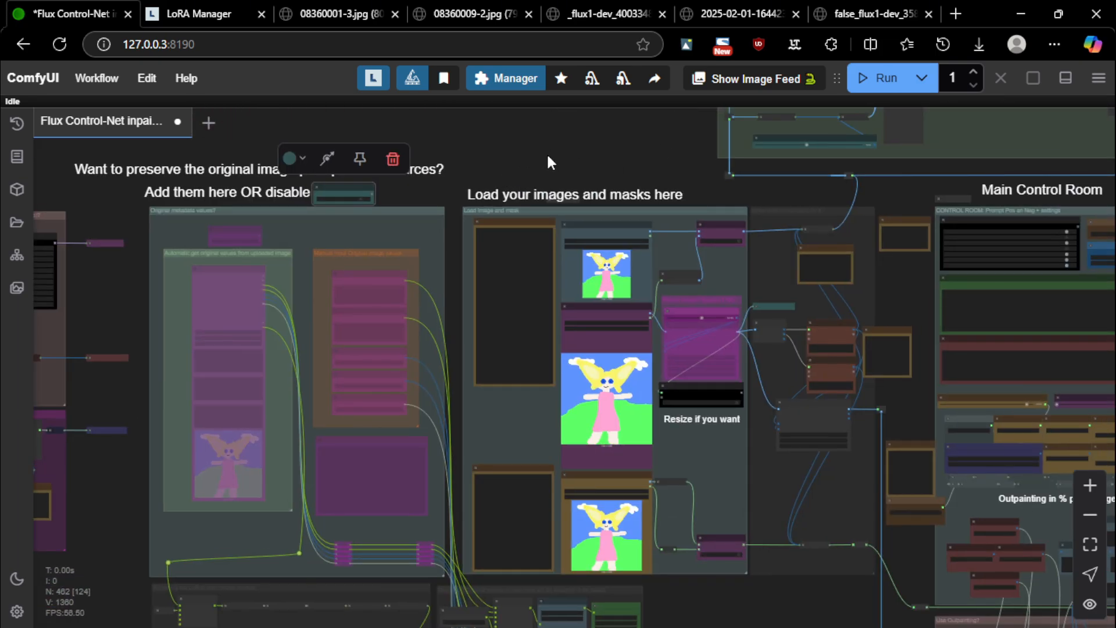
{"action": "left_click_drag", "start_coordinate": [517, 157], "coordinate": [678, 155]}
{"action": "left_click_drag", "start_coordinate": [257, 317], "coordinate": [54, 183]}
{"action": "left_click_drag", "start_coordinate": [701, 499], "coordinate": [361, 515]}
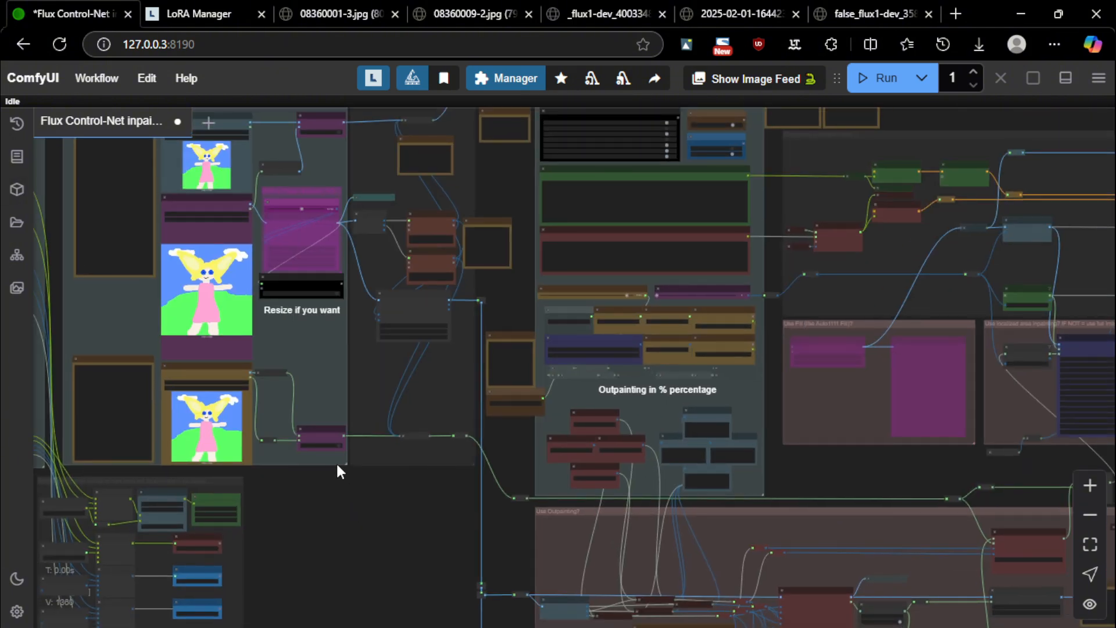
{"action": "scroll", "coordinate": [726, 450], "scroll_direction": "down", "scroll_amount": 10}
{"action": "scroll", "coordinate": [394, 466], "scroll_direction": "up", "scroll_amount": 5}
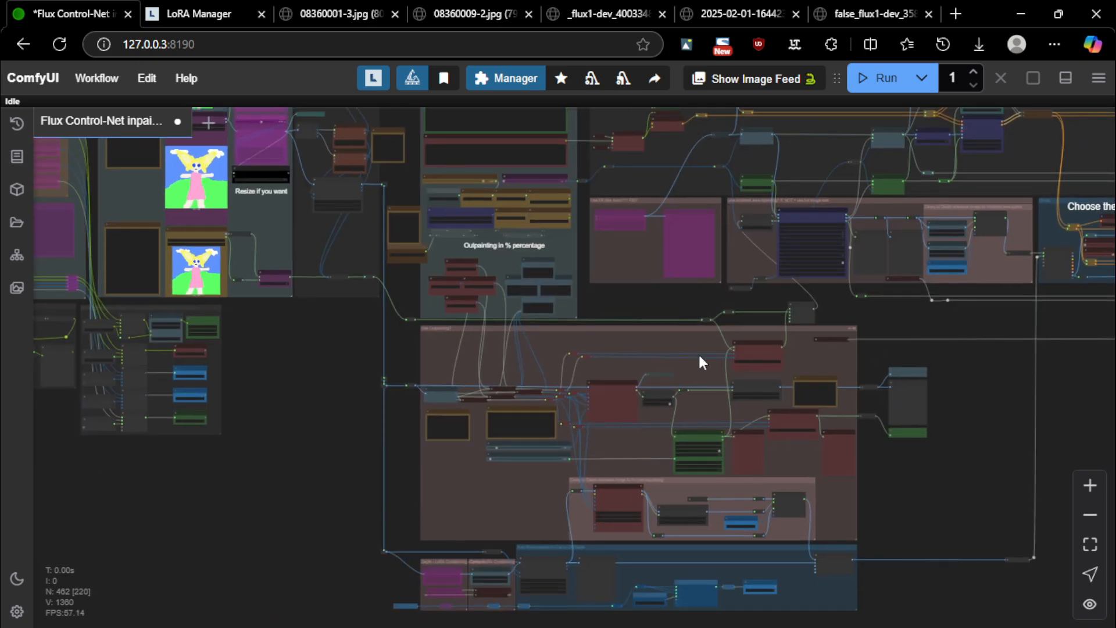
{"action": "left_click_drag", "start_coordinate": [580, 206], "coordinate": [151, 264]}
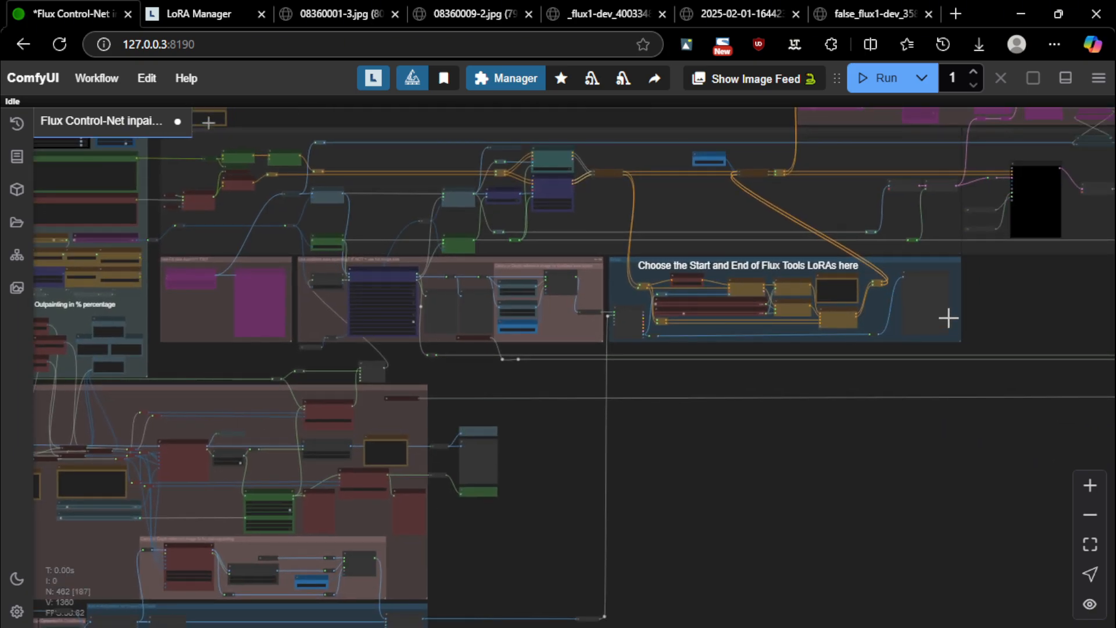
{"action": "scroll", "coordinate": [982, 259], "scroll_direction": "up", "scroll_amount": 6}
{"action": "scroll", "coordinate": [536, 261], "scroll_direction": "up", "scroll_amount": 4}
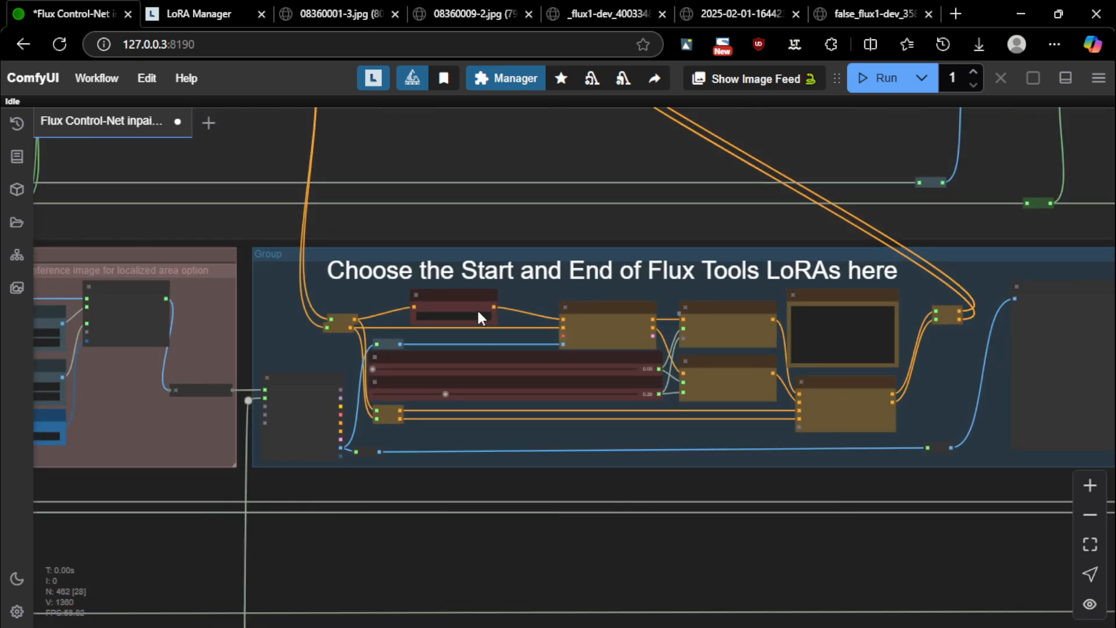
{"action": "scroll", "coordinate": [779, 324], "scroll_direction": "down", "scroll_amount": 10}
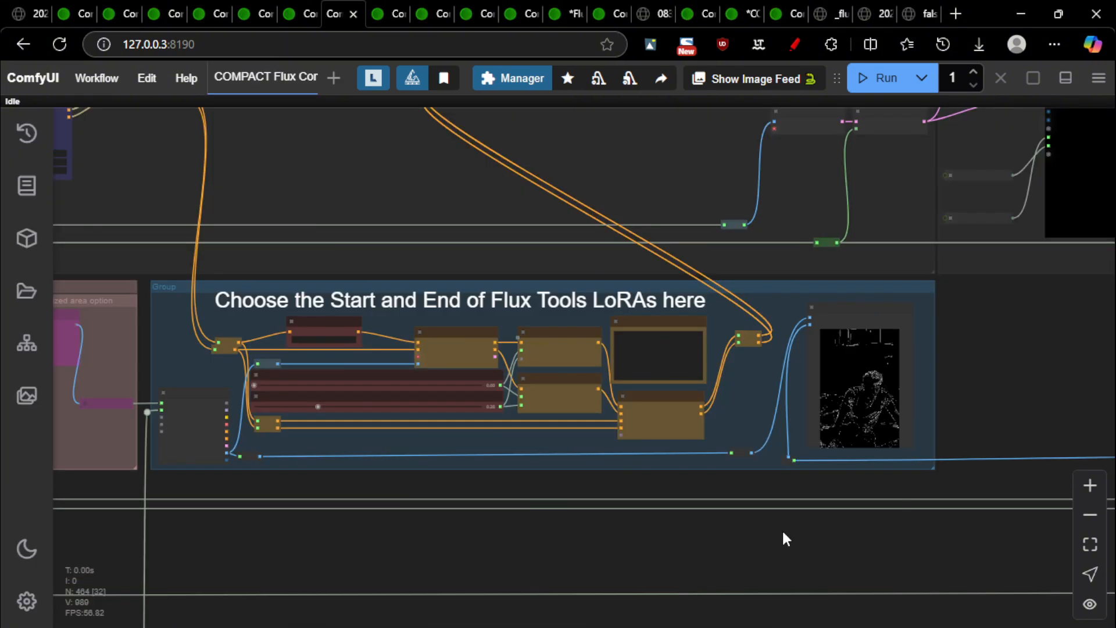
Zoom out over the compact workflow and inspect the loaded photo of the man
{"action": "scroll", "coordinate": [454, 531], "scroll_direction": "down", "scroll_amount": 15}
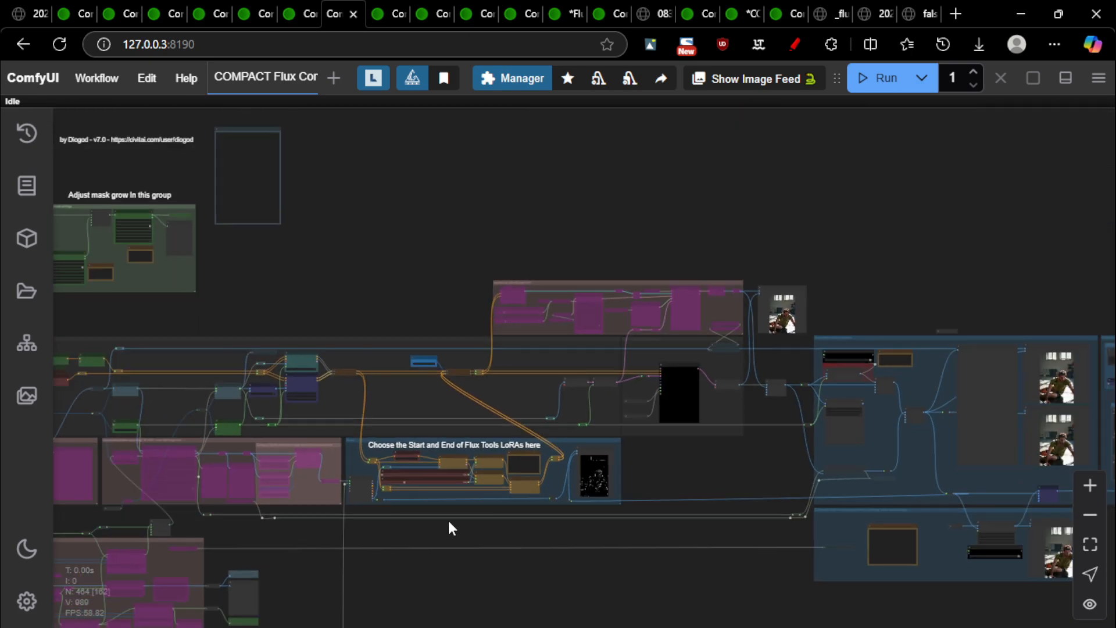
{"action": "left_click_drag", "start_coordinate": [376, 339], "coordinate": [909, 217]}
{"action": "scroll", "coordinate": [525, 256], "scroll_direction": "up", "scroll_amount": 12}
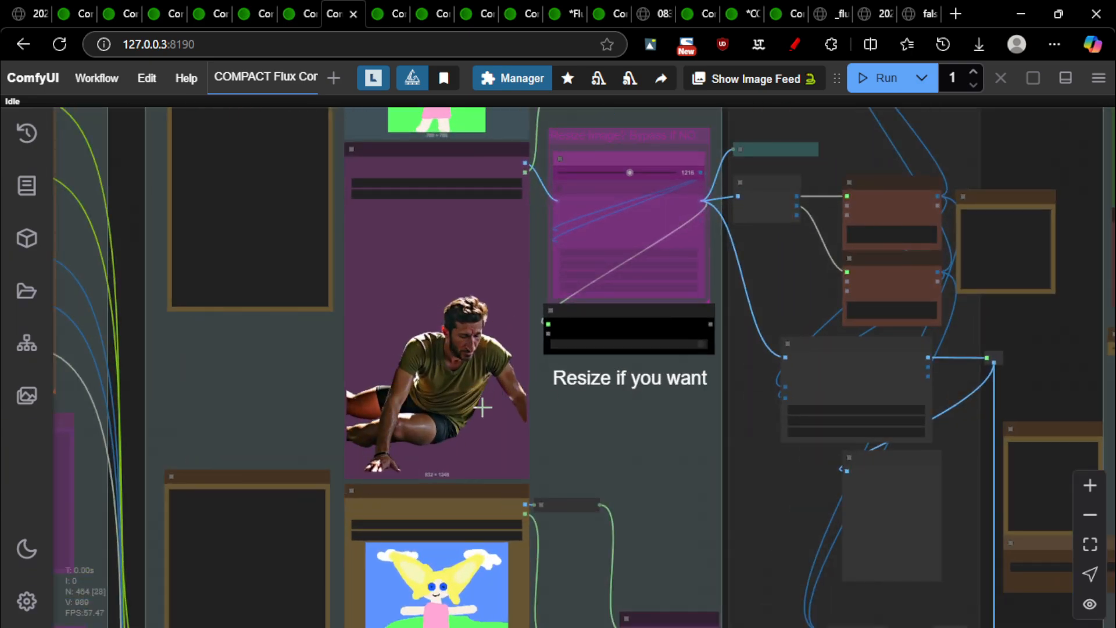
{"action": "scroll", "coordinate": [482, 407], "scroll_direction": "down", "scroll_amount": 4}
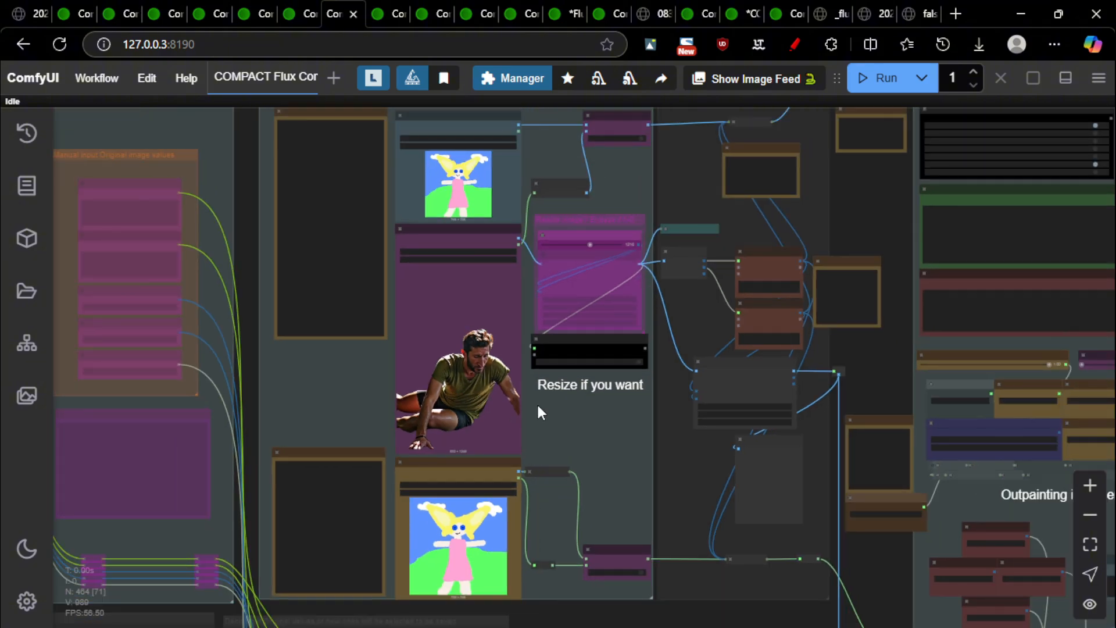
{"action": "scroll", "coordinate": [493, 402], "scroll_direction": "down", "scroll_amount": 6}
{"action": "left_click_drag", "start_coordinate": [634, 563], "coordinate": [573, 544]}
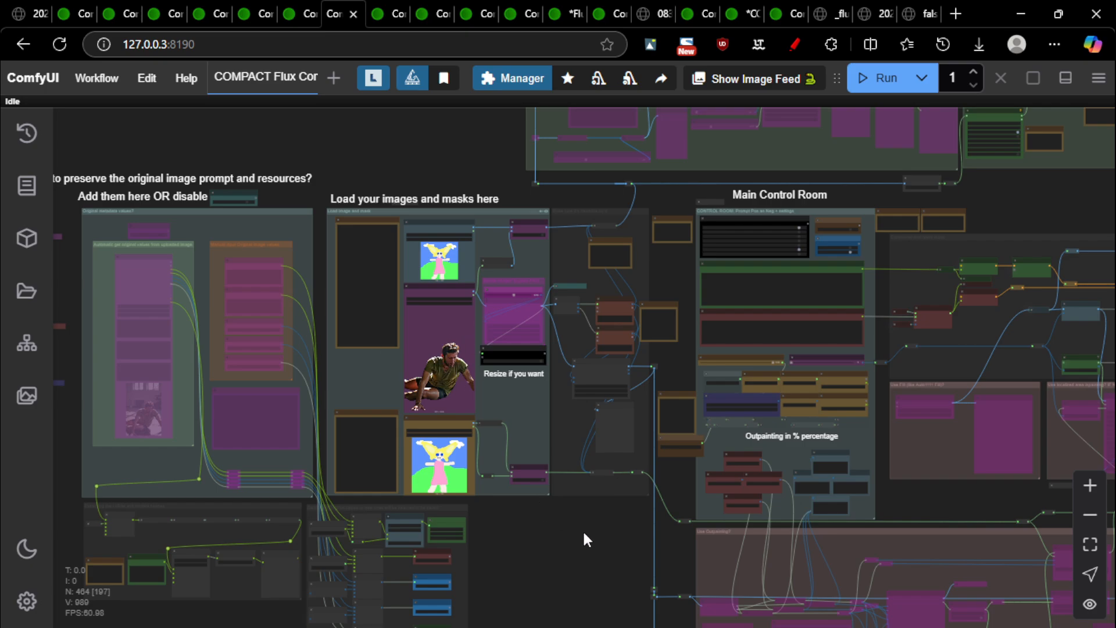
{"action": "scroll", "coordinate": [443, 332], "scroll_direction": "up", "scroll_amount": 10}
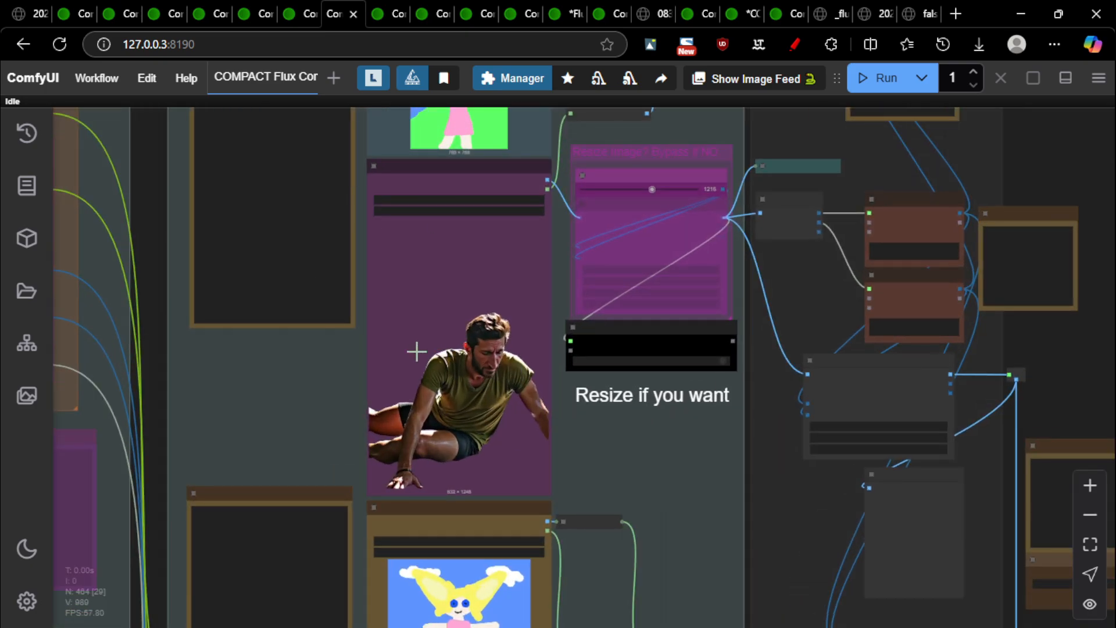
{"action": "scroll", "coordinate": [505, 352], "scroll_direction": "down", "scroll_amount": 10}
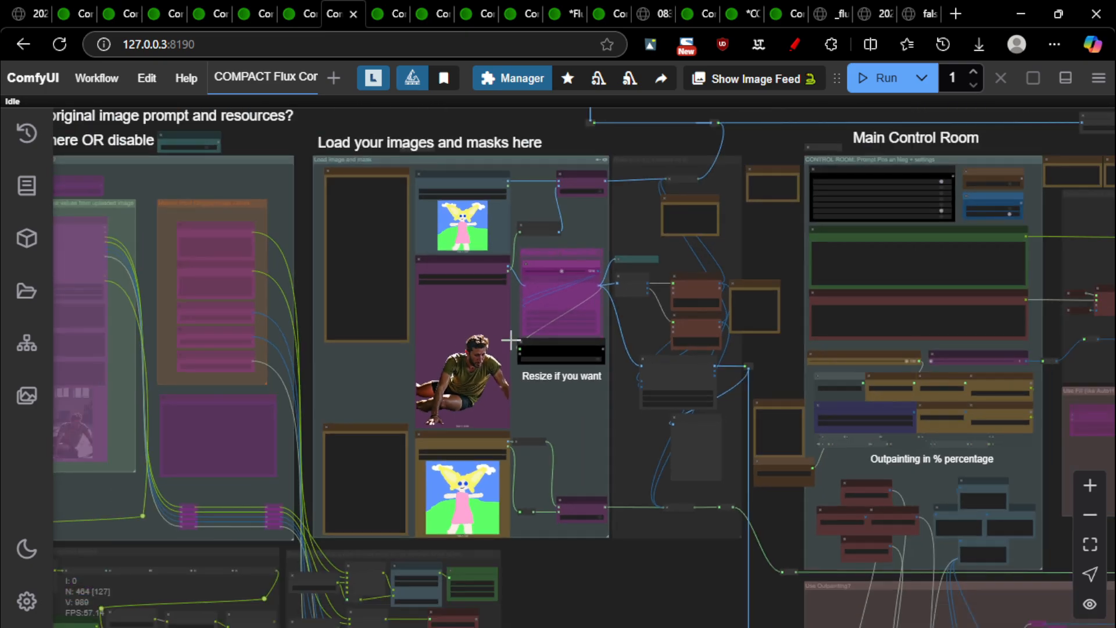
{"action": "scroll", "coordinate": [628, 398], "scroll_direction": "up", "scroll_amount": 14}
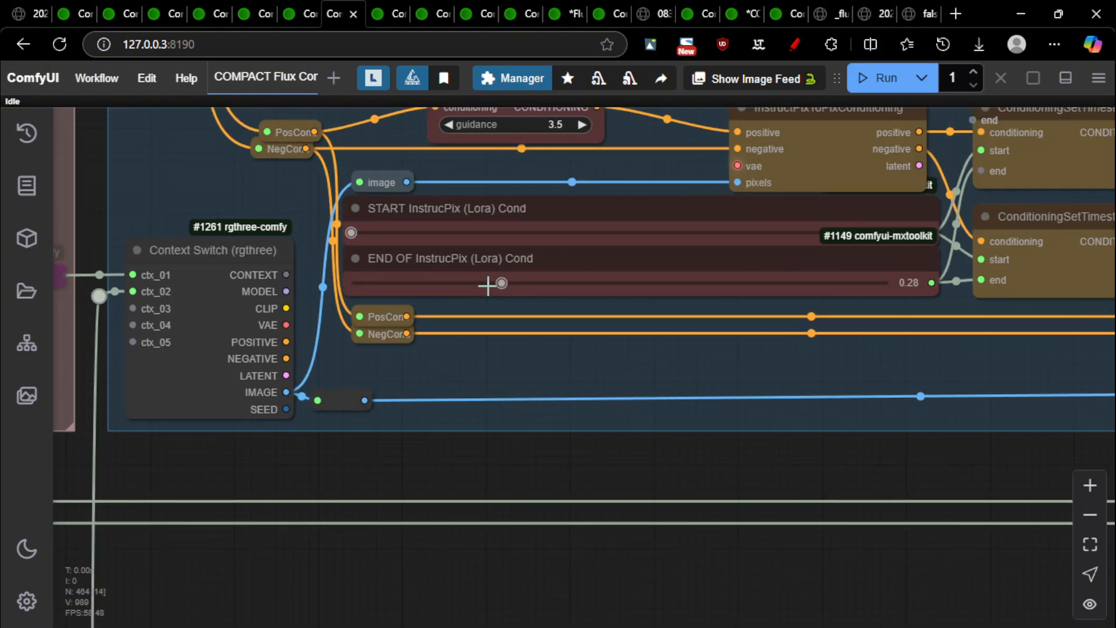
{"action": "scroll", "coordinate": [487, 285], "scroll_direction": "down", "scroll_amount": 8}
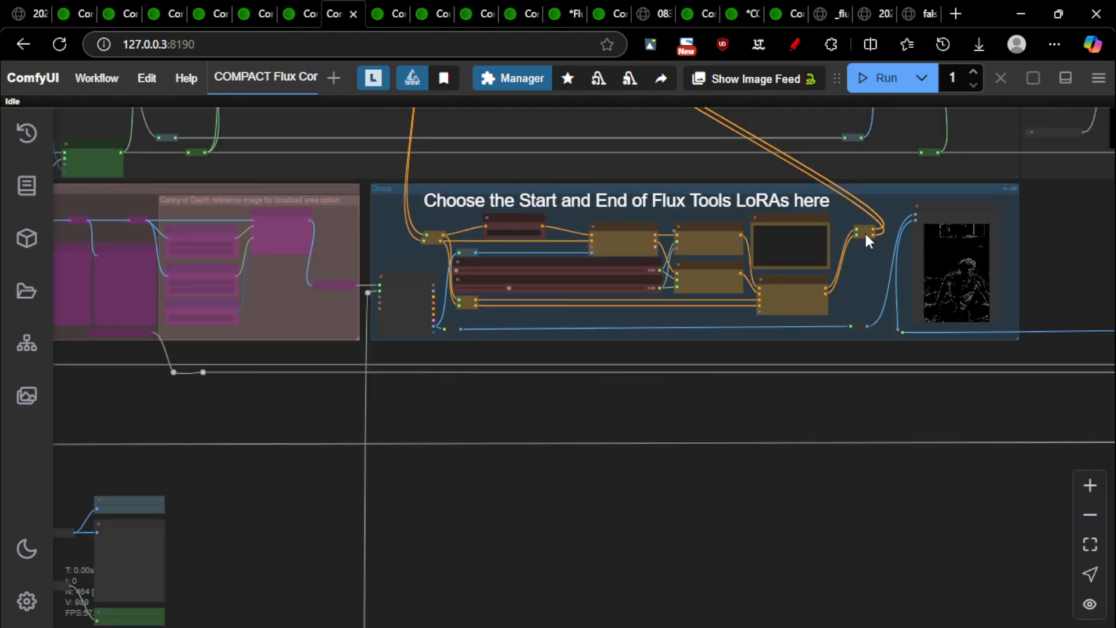
{"action": "scroll", "coordinate": [1062, 262], "scroll_direction": "up", "scroll_amount": 15}
{"action": "scroll", "coordinate": [1026, 266], "scroll_direction": "down", "scroll_amount": 4}
Inspect the winged-angel result in the image comparer, then return to the Flux Tools LoRAs group
{"action": "left_click_drag", "start_coordinate": [982, 285], "coordinate": [287, 463]}
{"action": "scroll", "coordinate": [886, 346], "scroll_direction": "down", "scroll_amount": 13}
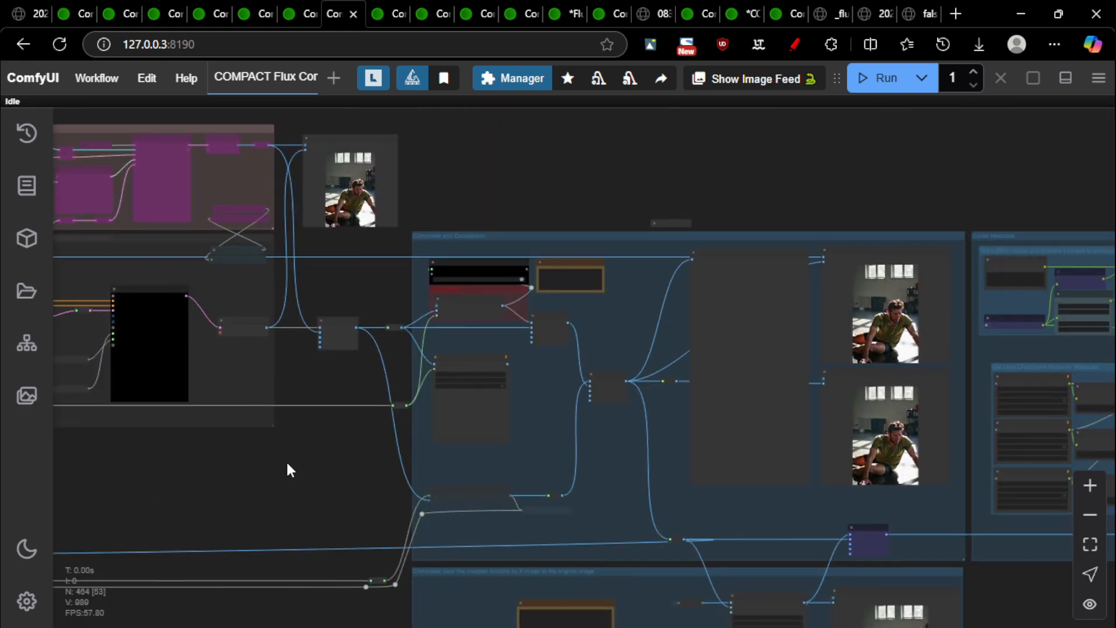
{"action": "scroll", "coordinate": [952, 476], "scroll_direction": "up", "scroll_amount": 15}
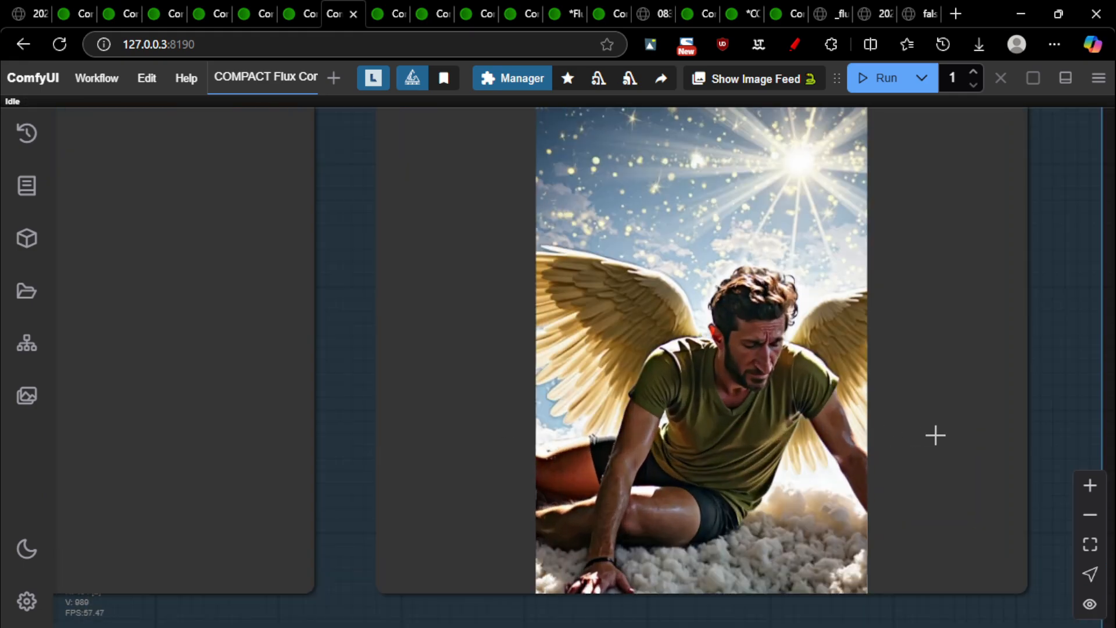
{"action": "scroll", "coordinate": [935, 435], "scroll_direction": "down", "scroll_amount": 2}
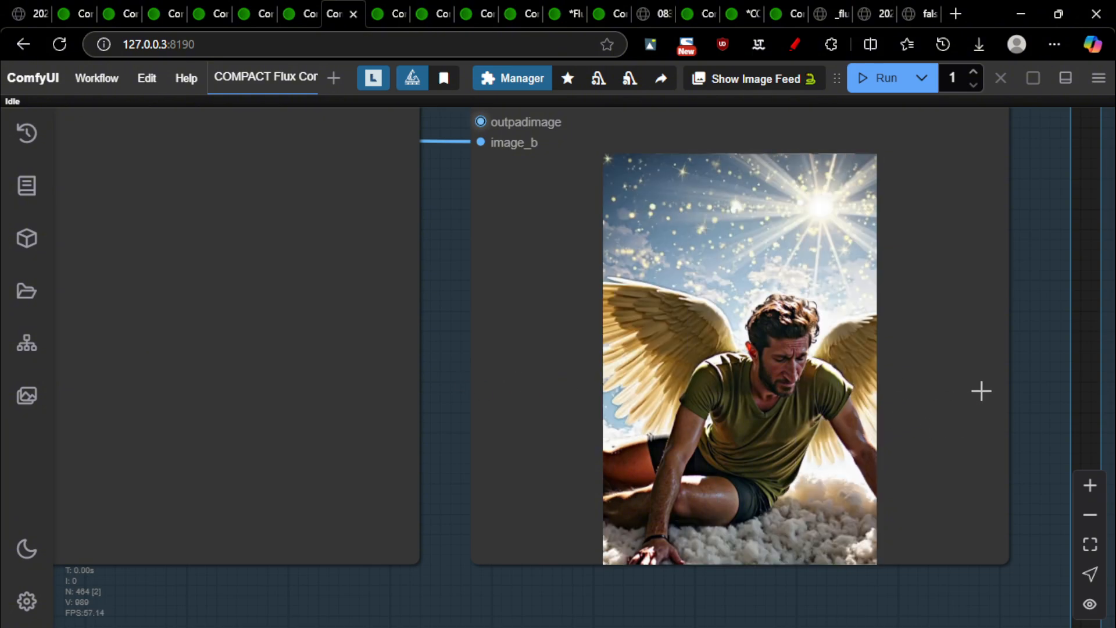
{"action": "scroll", "coordinate": [981, 384], "scroll_direction": "down", "scroll_amount": 16}
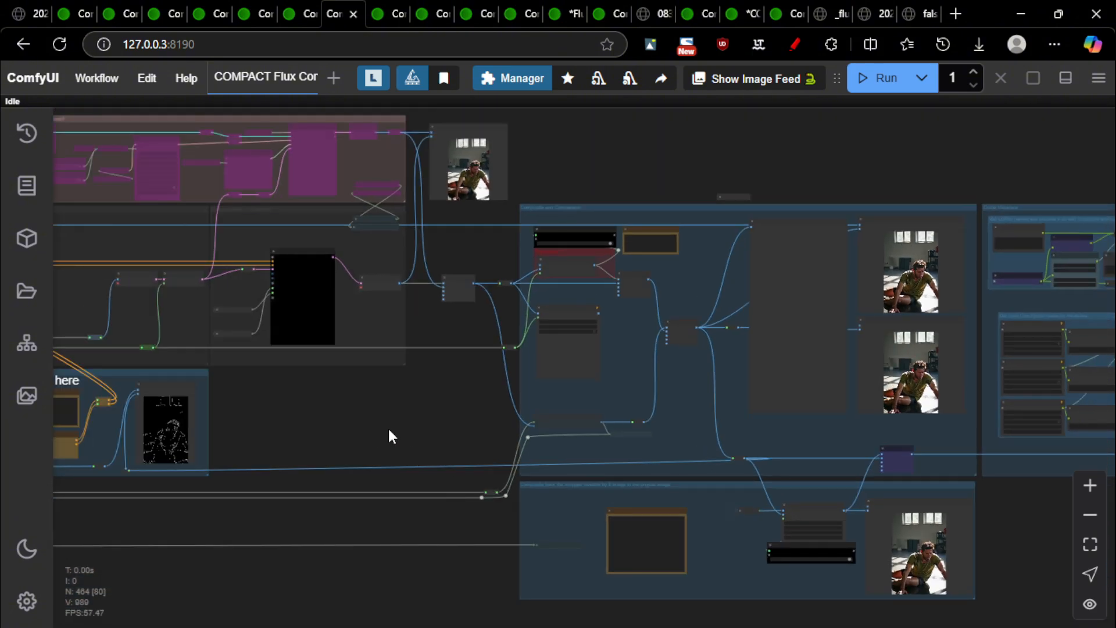
{"action": "left_click_drag", "start_coordinate": [311, 444], "coordinate": [776, 332]}
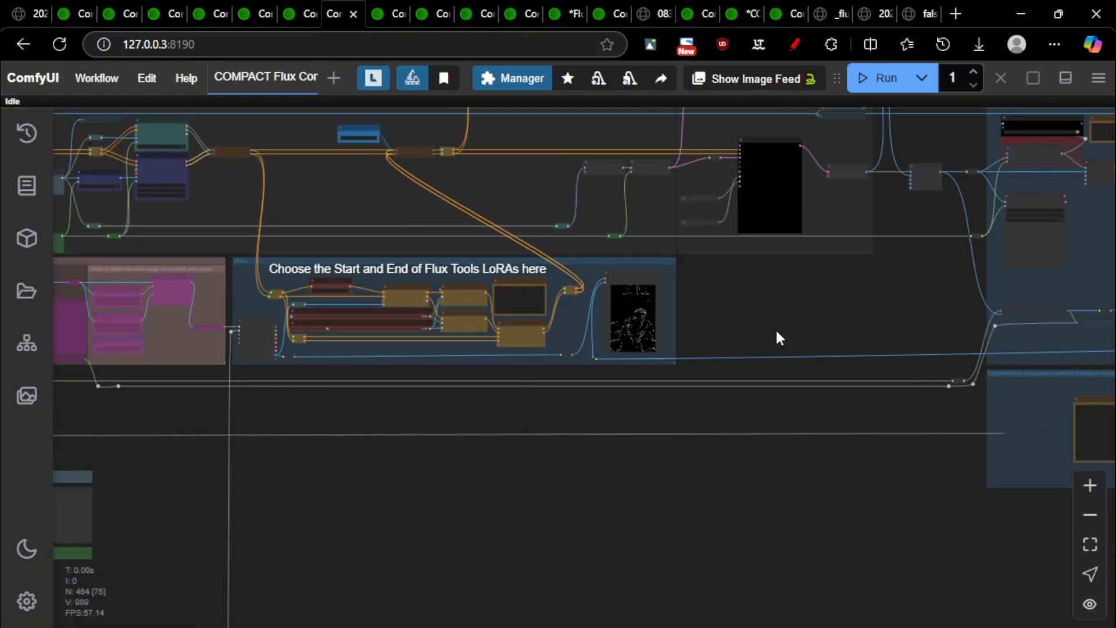
{"action": "scroll", "coordinate": [471, 301], "scroll_direction": "up", "scroll_amount": 15}
Switch to the next workflow tab and zoom into the depth map comparison
{"action": "scroll", "coordinate": [959, 384], "scroll_direction": "down", "scroll_amount": 1}
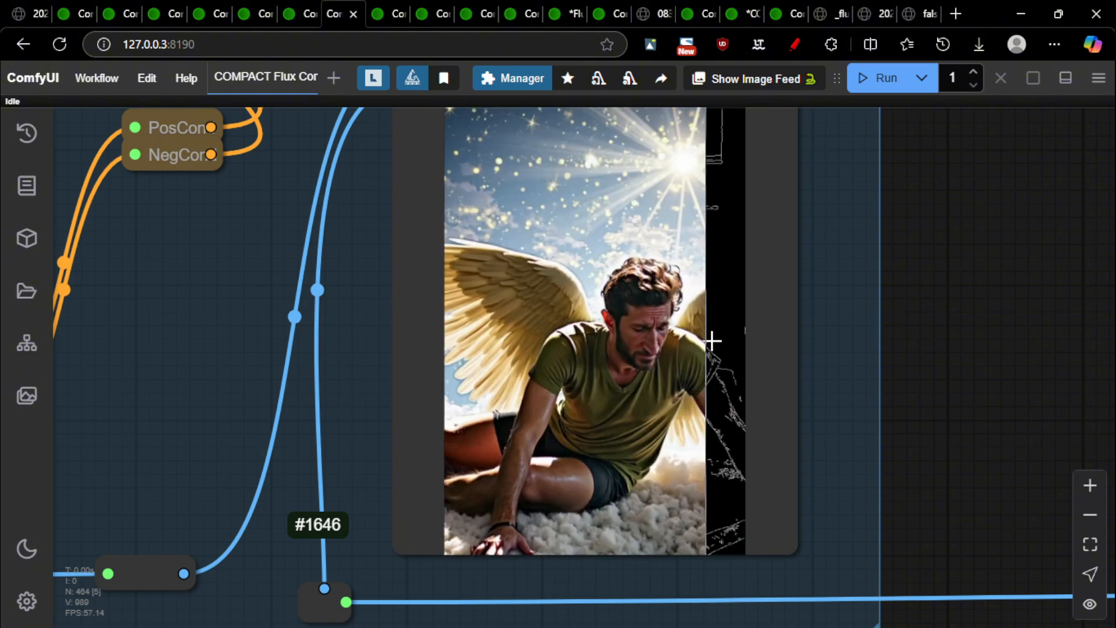
{"action": "key", "text": "ctrl+Tab"}
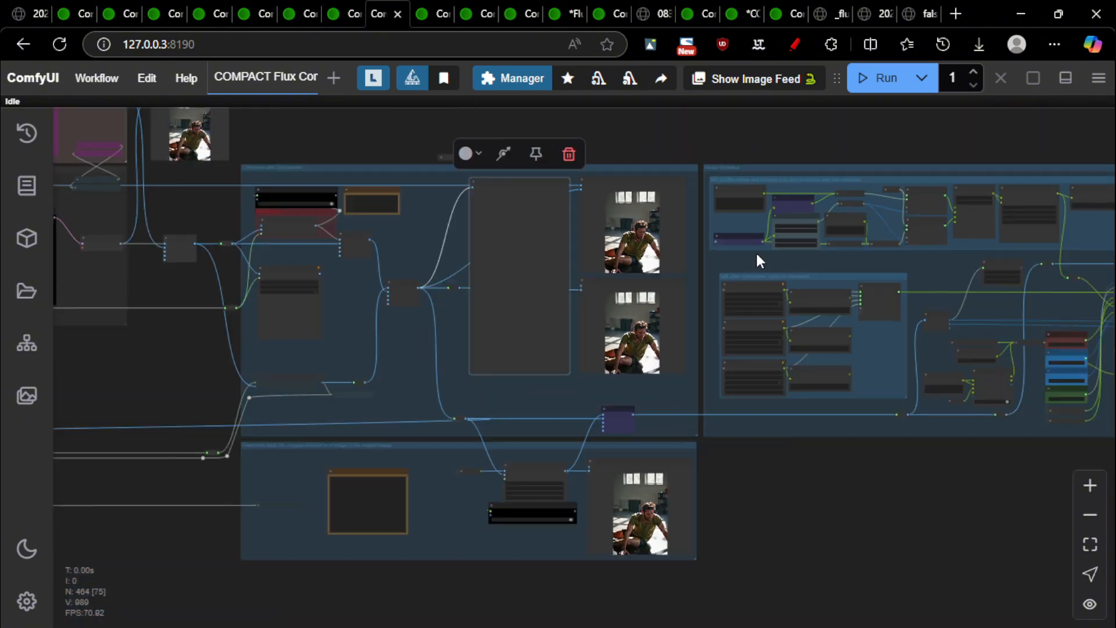
{"action": "left_click_drag", "start_coordinate": [762, 505], "coordinate": [1073, 514]}
{"action": "left_click_drag", "start_coordinate": [324, 360], "coordinate": [648, 387]}
{"action": "scroll", "coordinate": [637, 430], "scroll_direction": "up", "scroll_amount": 4}
{"action": "scroll", "coordinate": [635, 439], "scroll_direction": "up", "scroll_amount": 15}
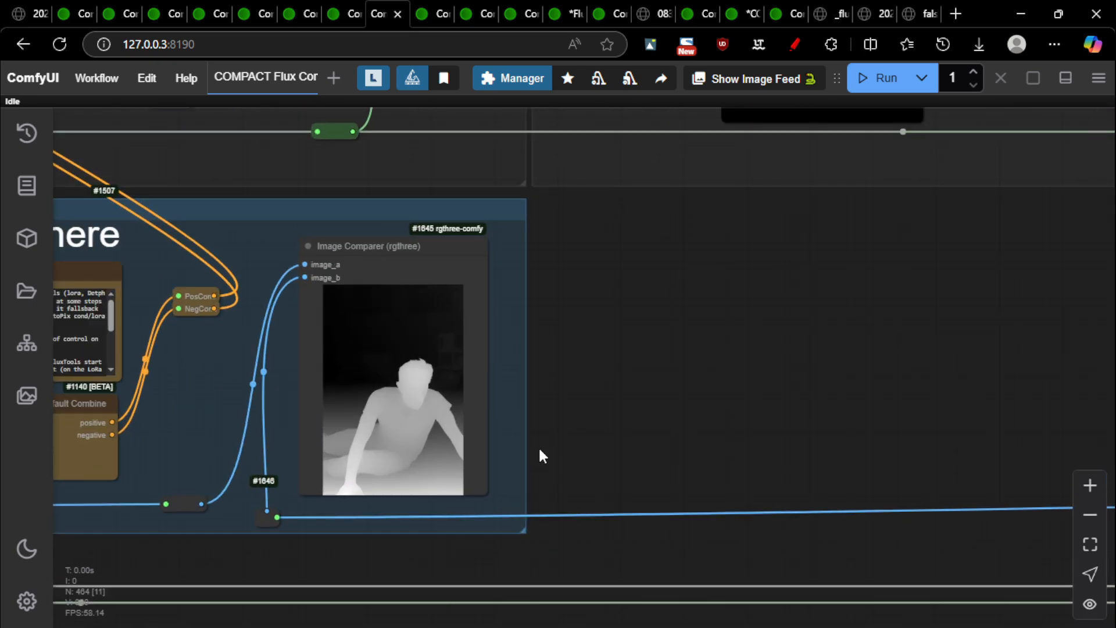
{"action": "scroll", "coordinate": [145, 236], "scroll_direction": "down", "scroll_amount": 1}
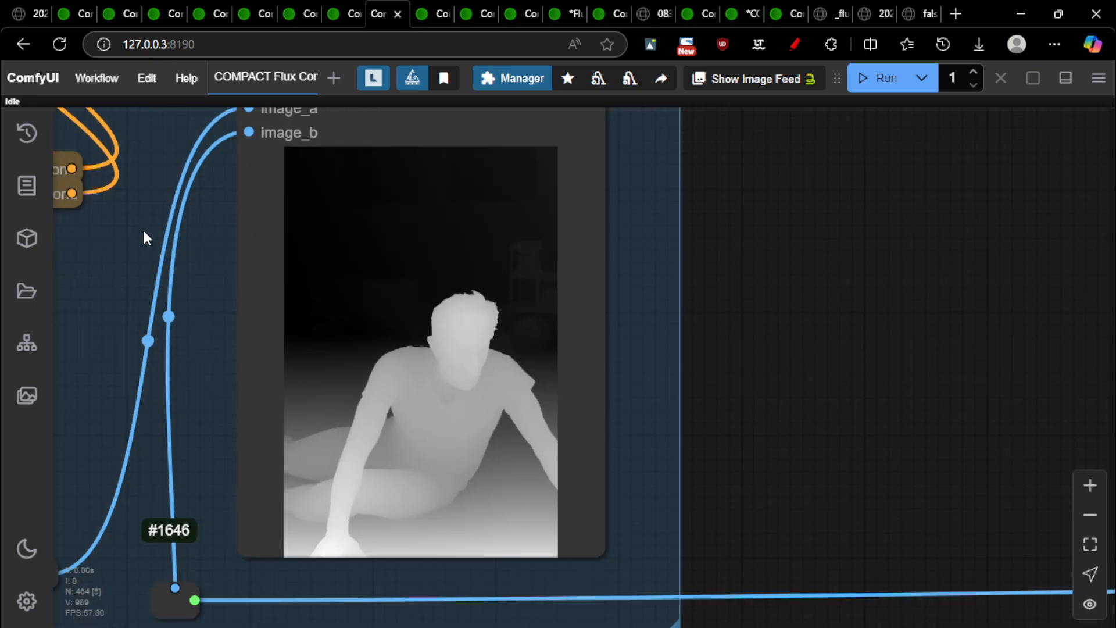
{"action": "scroll", "coordinate": [560, 353], "scroll_direction": "up", "scroll_amount": 4}
{"action": "scroll", "coordinate": [564, 361], "scroll_direction": "down", "scroll_amount": 14}
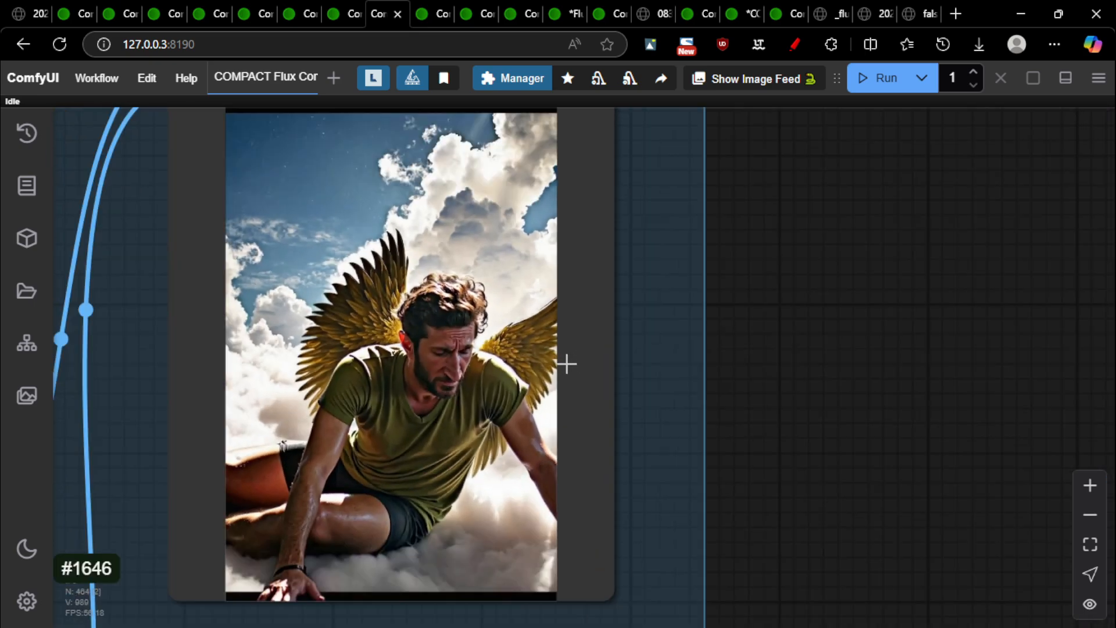
Inspect the KSampler node and the Flux Tools LoRA start and end sliders
{"action": "left_click_drag", "start_coordinate": [603, 343], "coordinate": [226, 606]}
{"action": "scroll", "coordinate": [456, 294], "scroll_direction": "up", "scroll_amount": 8}
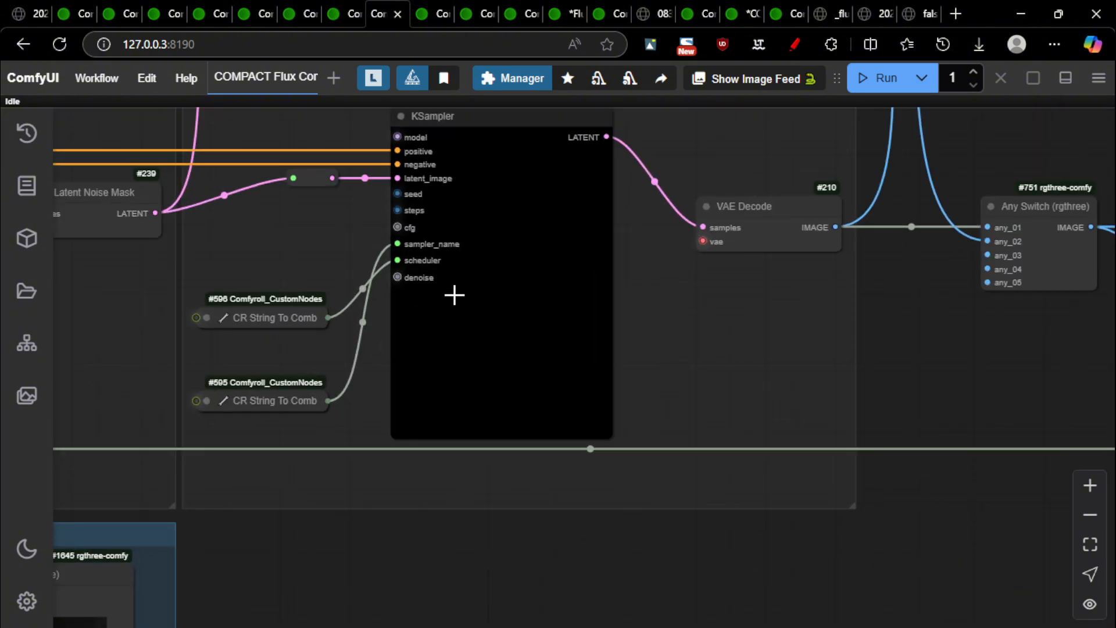
{"action": "scroll", "coordinate": [418, 335], "scroll_direction": "down", "scroll_amount": 10}
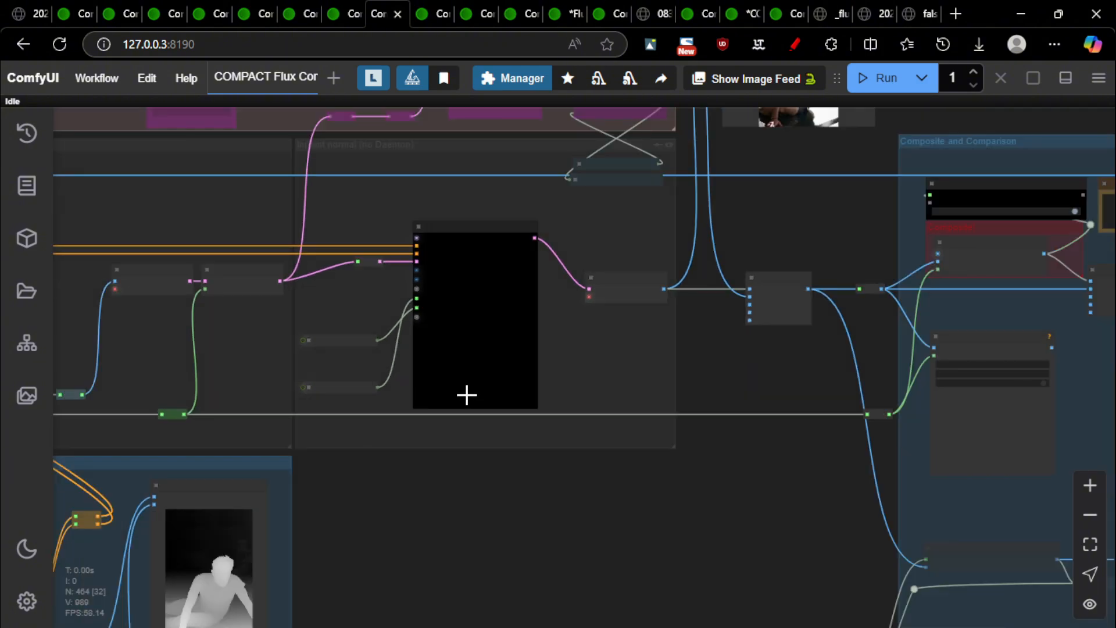
{"action": "left_click_drag", "start_coordinate": [384, 528], "coordinate": [784, 303]}
{"action": "left_click_drag", "start_coordinate": [121, 500], "coordinate": [285, 518]}
{"action": "scroll", "coordinate": [146, 370], "scroll_direction": "up", "scroll_amount": 6}
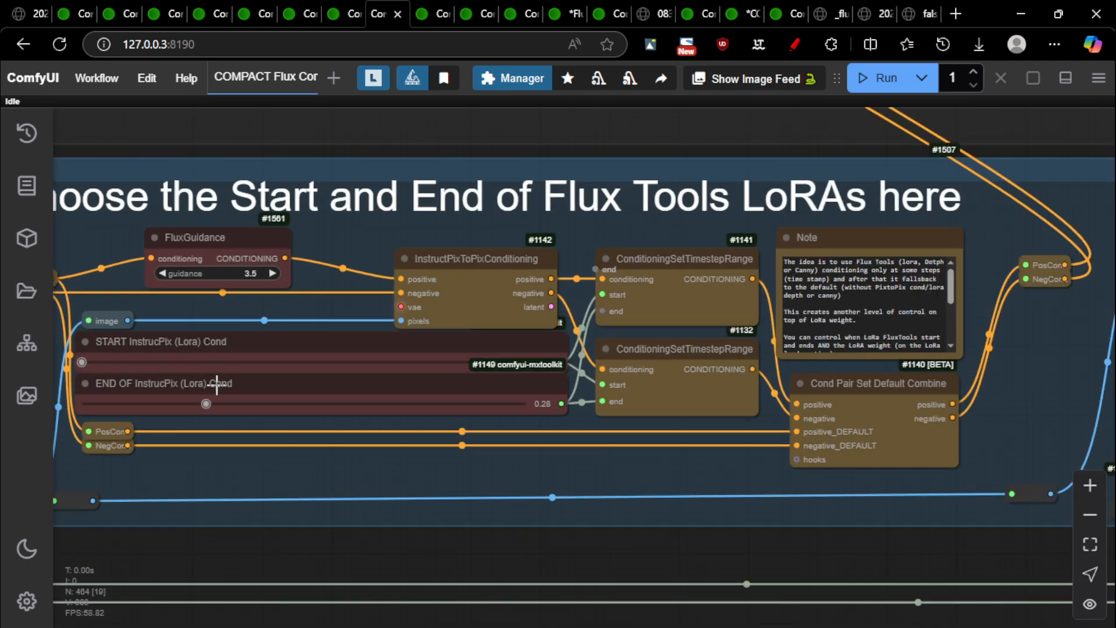
{"action": "scroll", "coordinate": [494, 384], "scroll_direction": "down", "scroll_amount": 7}
Compare the winged-man result against its depth map in the Image Comparer
{"action": "left_click_drag", "start_coordinate": [1067, 348], "coordinate": [590, 299]}
{"action": "scroll", "coordinate": [591, 299], "scroll_direction": "up", "scroll_amount": 5}
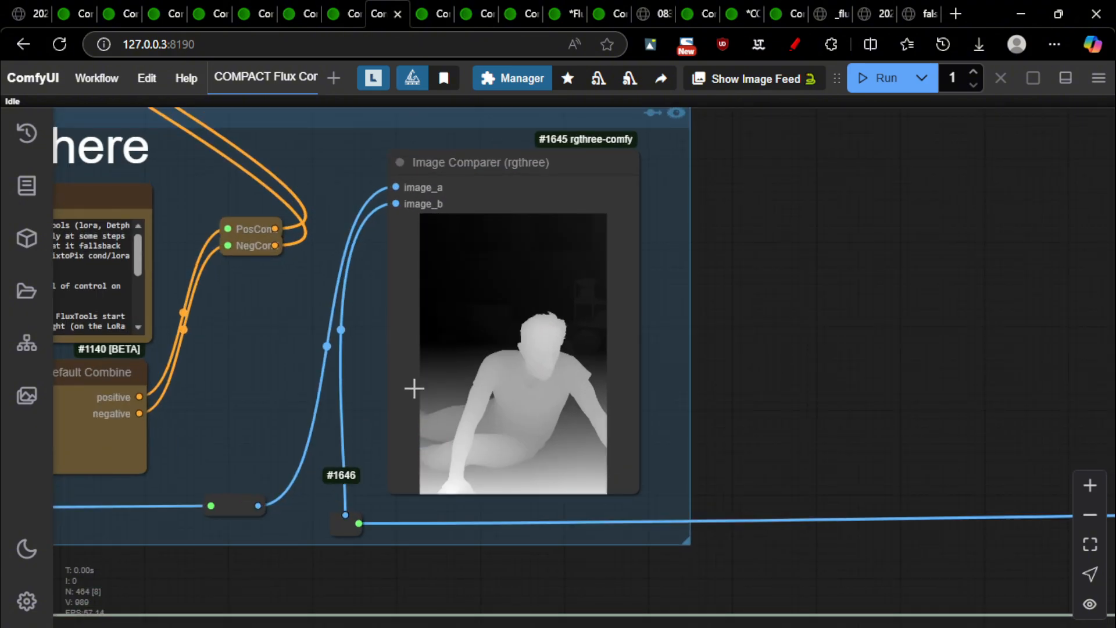
{"action": "scroll", "coordinate": [286, 478], "scroll_direction": "up", "scroll_amount": 4}
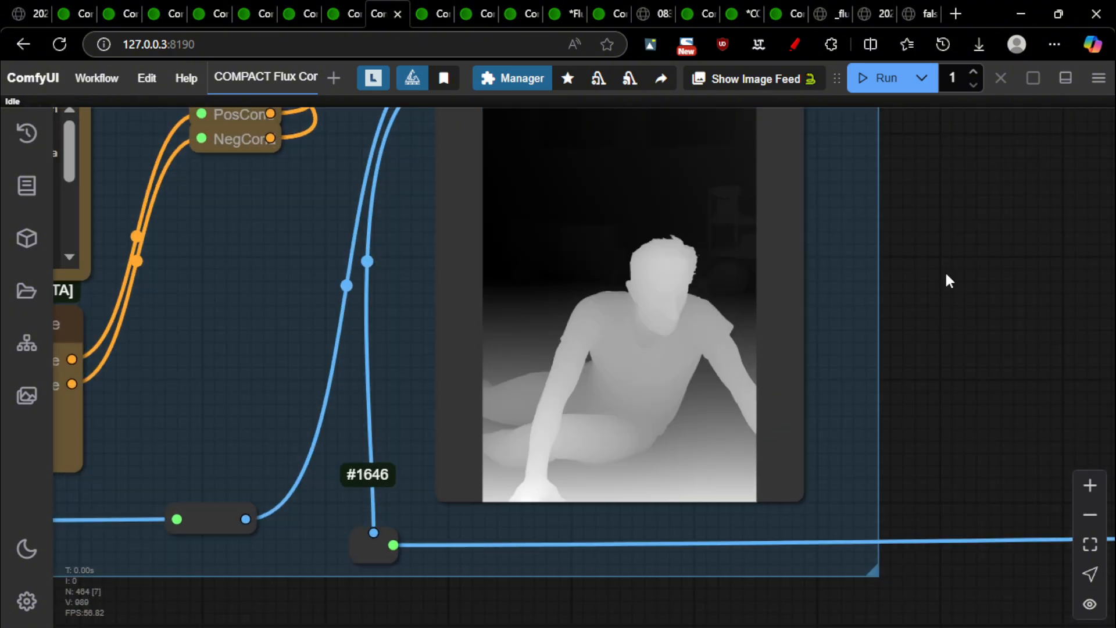
{"action": "left_click_drag", "start_coordinate": [1013, 231], "coordinate": [940, 263]}
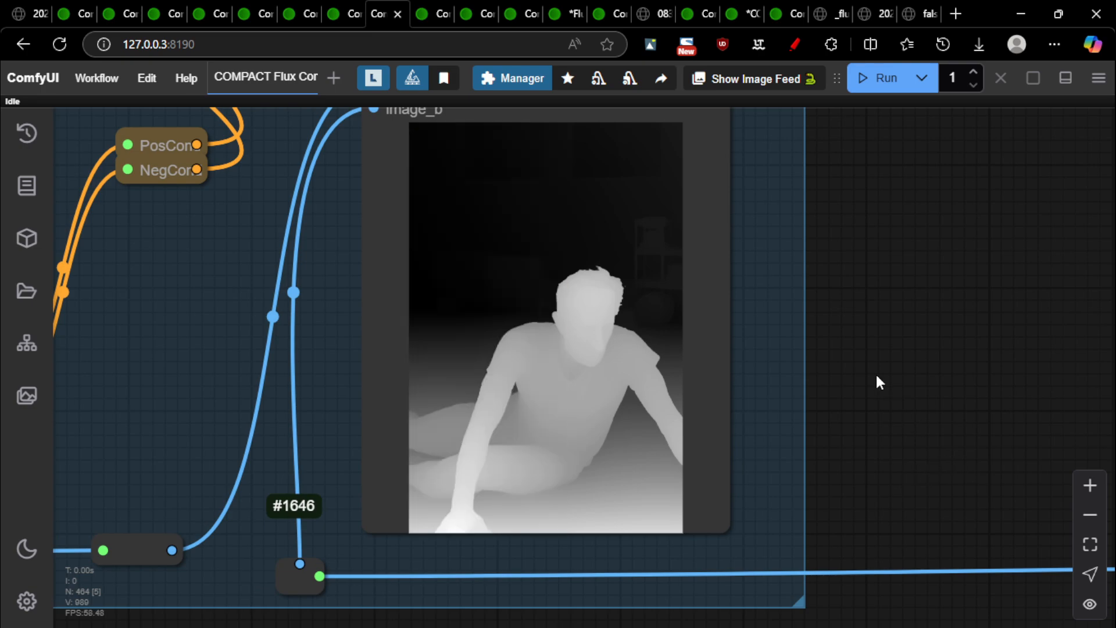
{"action": "scroll", "coordinate": [481, 242], "scroll_direction": "up", "scroll_amount": 4}
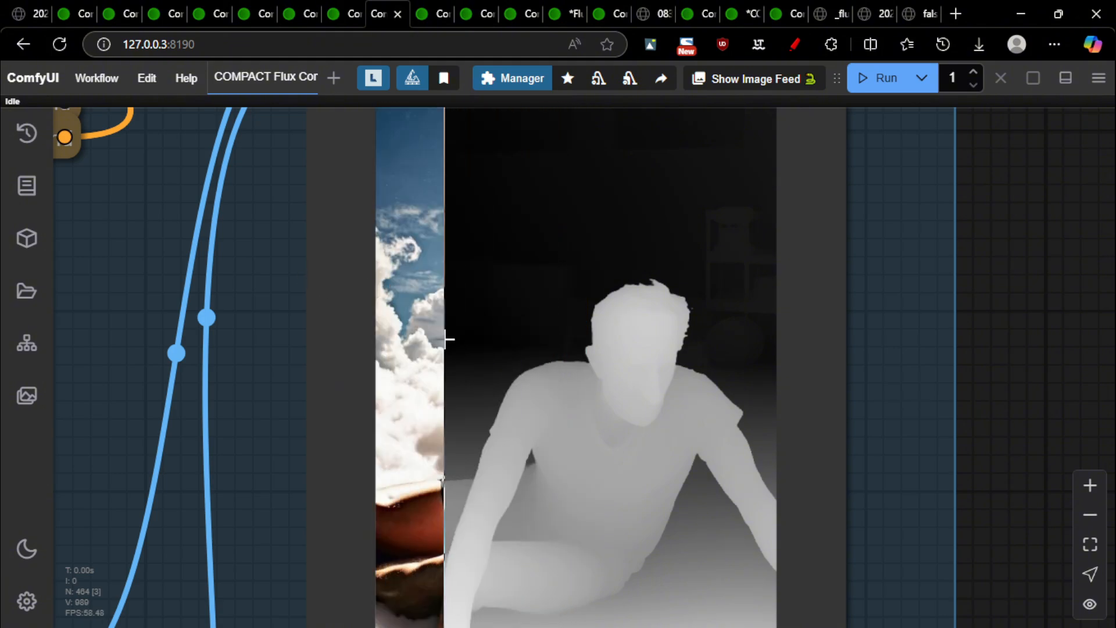
{"action": "scroll", "coordinate": [758, 395], "scroll_direction": "down", "scroll_amount": 5}
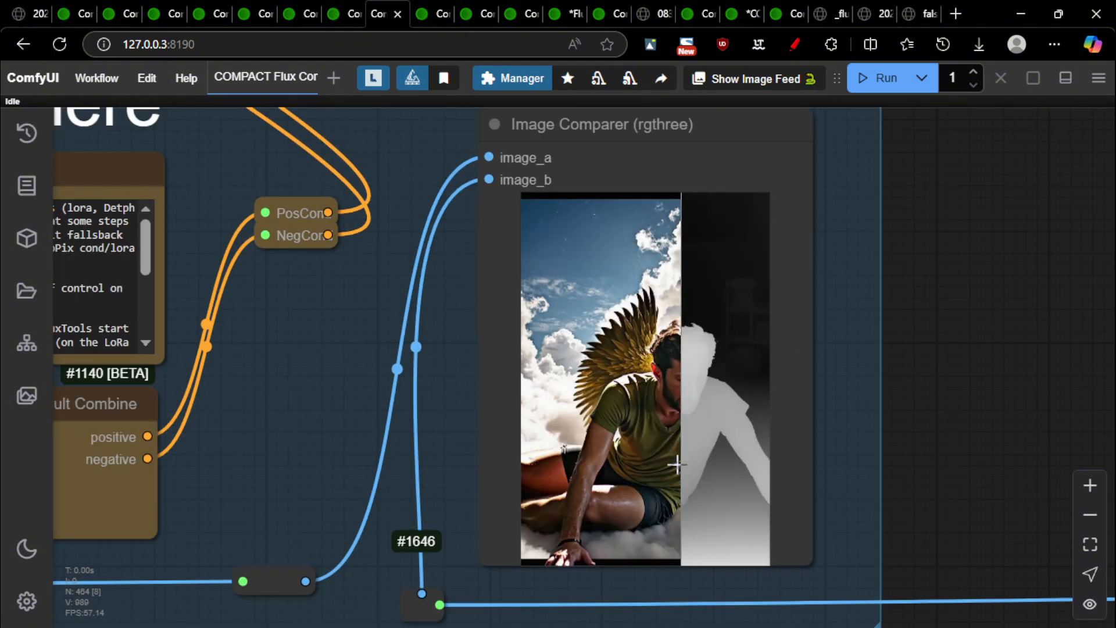
{"action": "scroll", "coordinate": [640, 500], "scroll_direction": "up", "scroll_amount": 5}
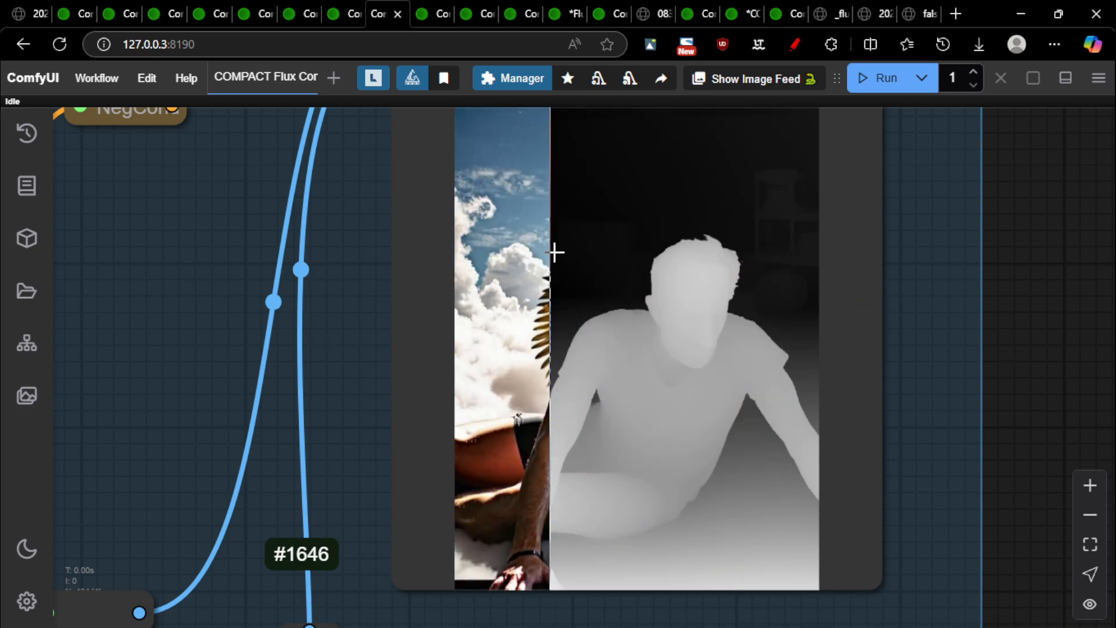
{"action": "scroll", "coordinate": [752, 291], "scroll_direction": "down", "scroll_amount": 6}
{"action": "scroll", "coordinate": [405, 348], "scroll_direction": "up", "scroll_amount": 5}
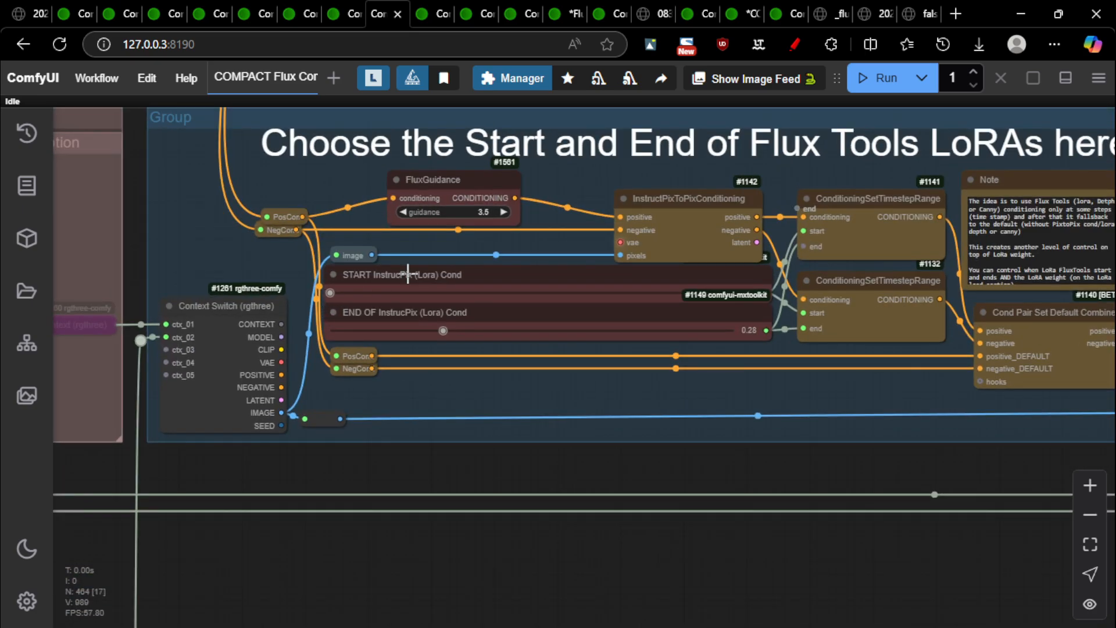
{"action": "scroll", "coordinate": [409, 180], "scroll_direction": "down", "scroll_amount": 5}
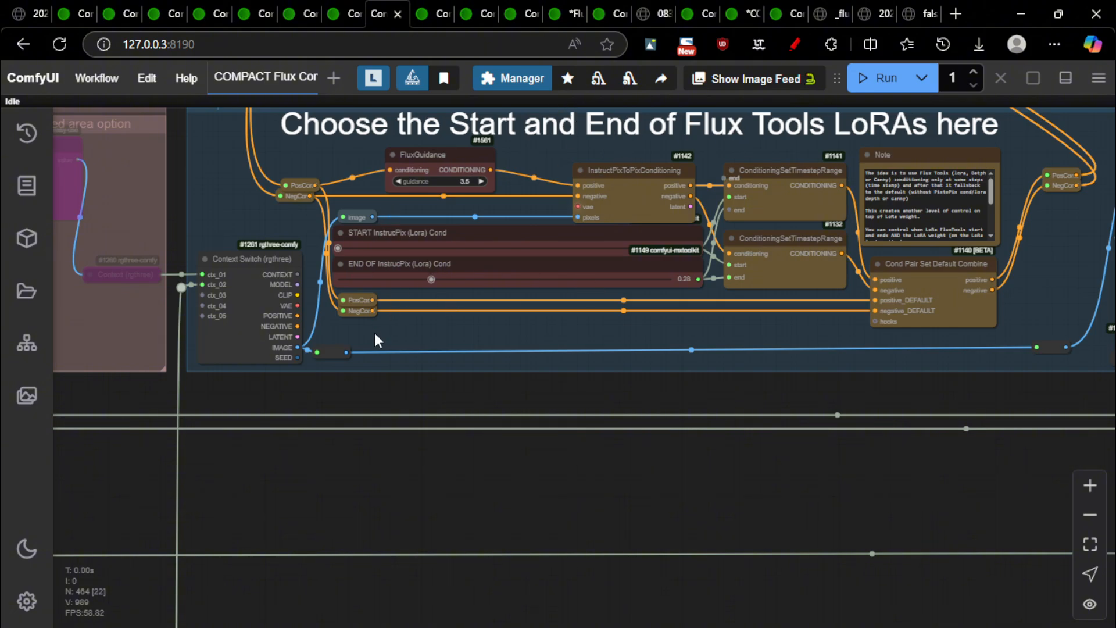
{"action": "left_click_drag", "start_coordinate": [979, 487], "coordinate": [345, 491]}
{"action": "scroll", "coordinate": [504, 284], "scroll_direction": "up", "scroll_amount": 8}
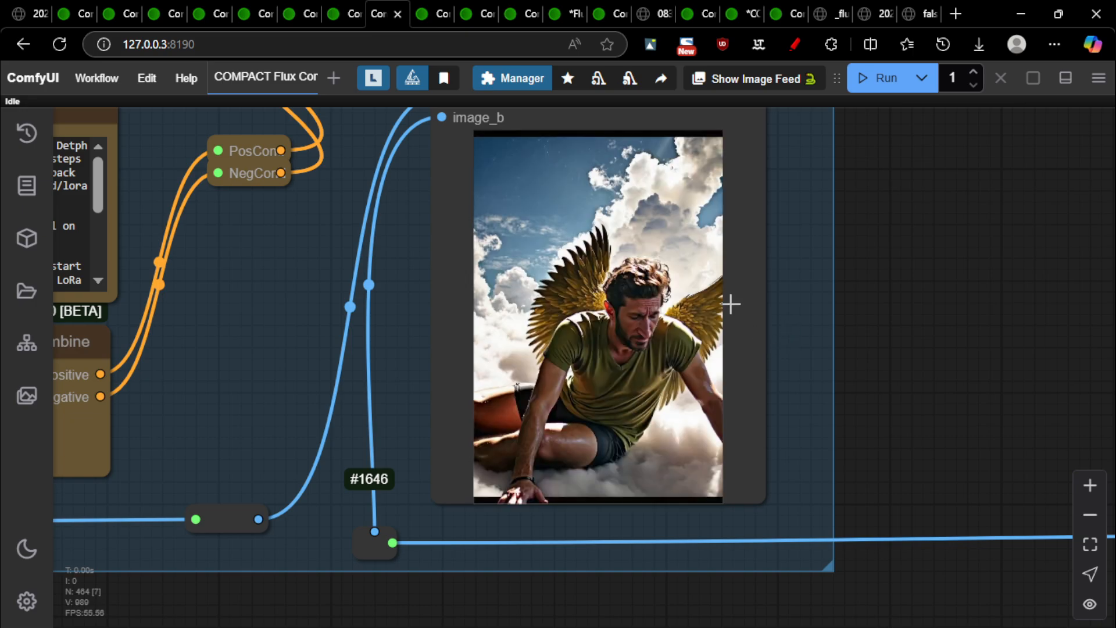
{"action": "scroll", "coordinate": [742, 297], "scroll_direction": "up", "scroll_amount": 5}
{"action": "scroll", "coordinate": [755, 288], "scroll_direction": "down", "scroll_amount": 5}
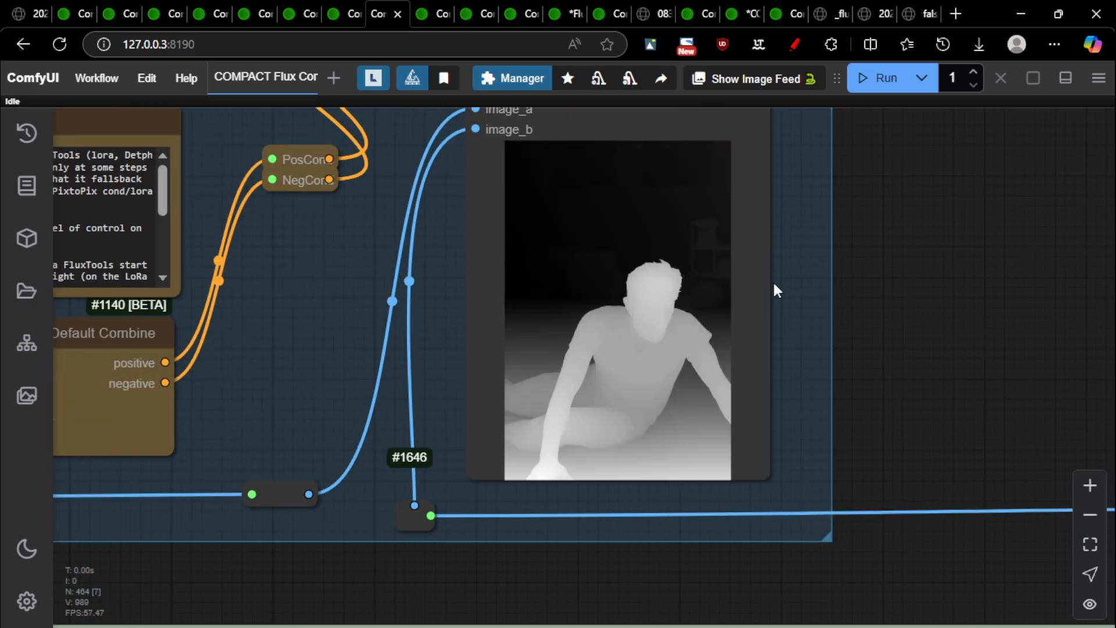
{"action": "scroll", "coordinate": [760, 282], "scroll_direction": "down", "scroll_amount": 6}
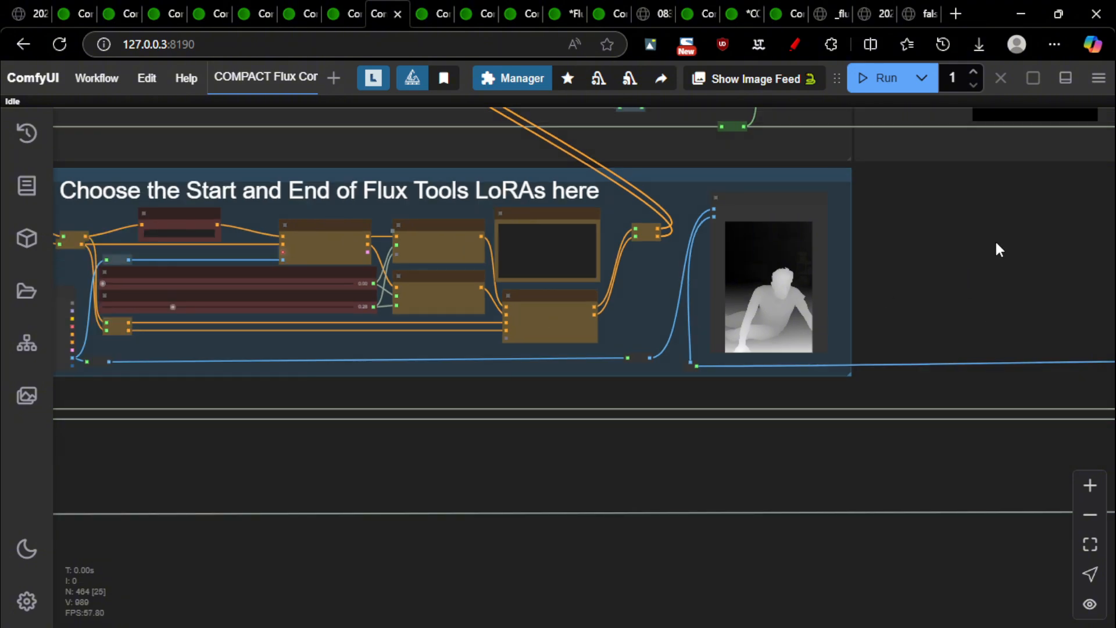
Zoom out to the whole workflow with the LoRAs group centred
{"action": "left_click_drag", "start_coordinate": [999, 250], "coordinate": [745, 385]}
{"action": "scroll", "coordinate": [750, 385], "scroll_direction": "down", "scroll_amount": 4}
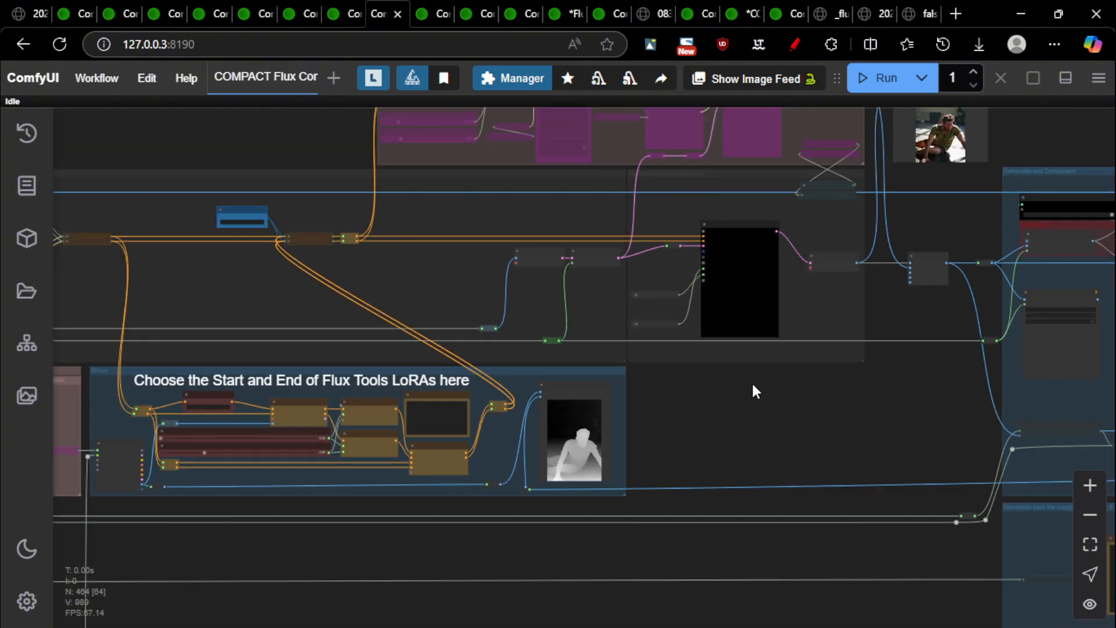
{"action": "scroll", "coordinate": [756, 391], "scroll_direction": "down", "scroll_amount": 3}
{"action": "left_click_drag", "start_coordinate": [480, 456], "coordinate": [896, 545]}
Zoom on the Depth/Canny LoRA toggles, then pan right to the winged-man 'Inpainted X Original Cropped' comparer
{"action": "scroll", "coordinate": [705, 530], "scroll_direction": "up", "scroll_amount": 3}
{"action": "scroll", "coordinate": [170, 249], "scroll_direction": "up", "scroll_amount": 5}
{"action": "scroll", "coordinate": [309, 256], "scroll_direction": "up", "scroll_amount": 10}
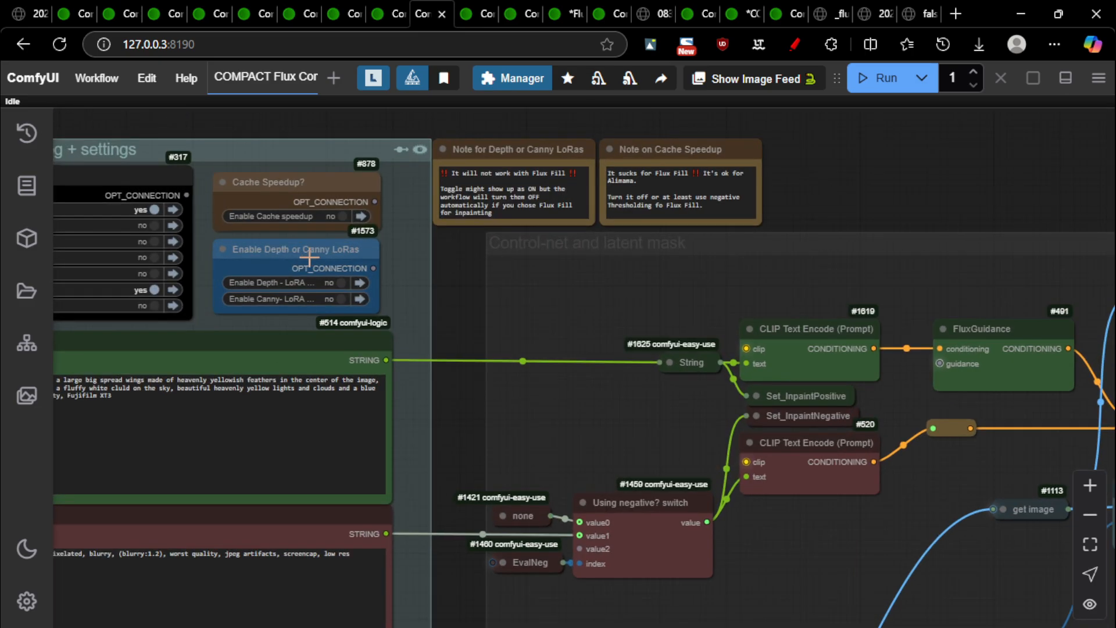
{"action": "scroll", "coordinate": [374, 270], "scroll_direction": "down", "scroll_amount": 1}
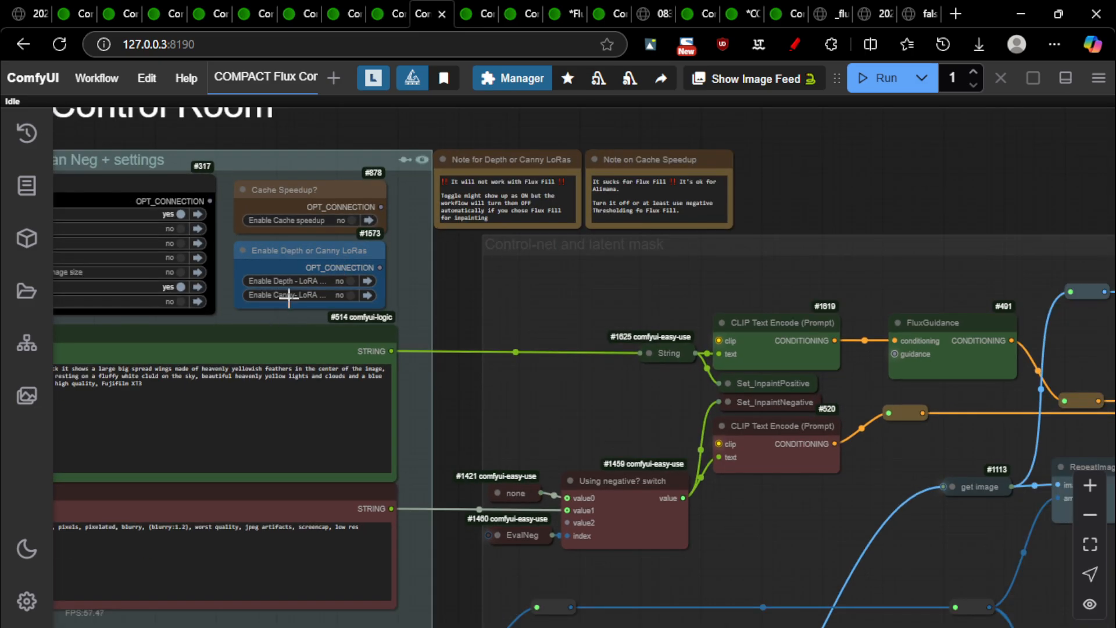
{"action": "scroll", "coordinate": [295, 287], "scroll_direction": "down", "scroll_amount": 13}
{"action": "scroll", "coordinate": [737, 363], "scroll_direction": "down", "scroll_amount": 5}
{"action": "left_click_drag", "start_coordinate": [915, 476], "coordinate": [437, 464]}
{"action": "left_click_drag", "start_coordinate": [751, 514], "coordinate": [496, 491]}
{"action": "scroll", "coordinate": [779, 350], "scroll_direction": "up", "scroll_amount": 20}
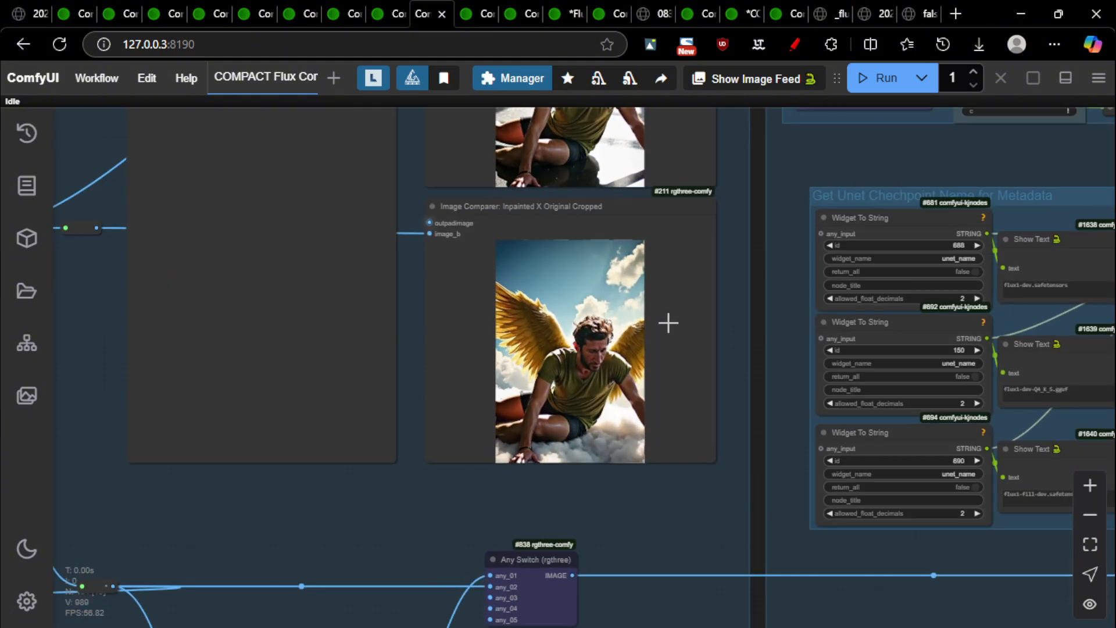
{"action": "scroll", "coordinate": [753, 378], "scroll_direction": "down", "scroll_amount": 3}
{"action": "scroll", "coordinate": [761, 407], "scroll_direction": "up", "scroll_amount": 2}
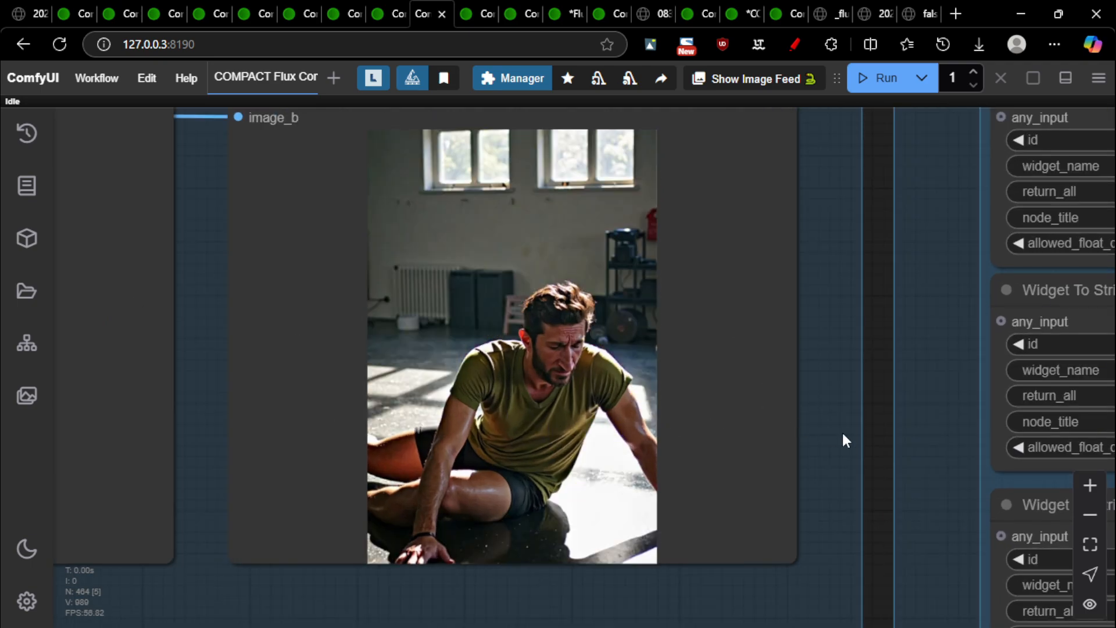
{"action": "scroll", "coordinate": [737, 366], "scroll_direction": "down", "scroll_amount": 2}
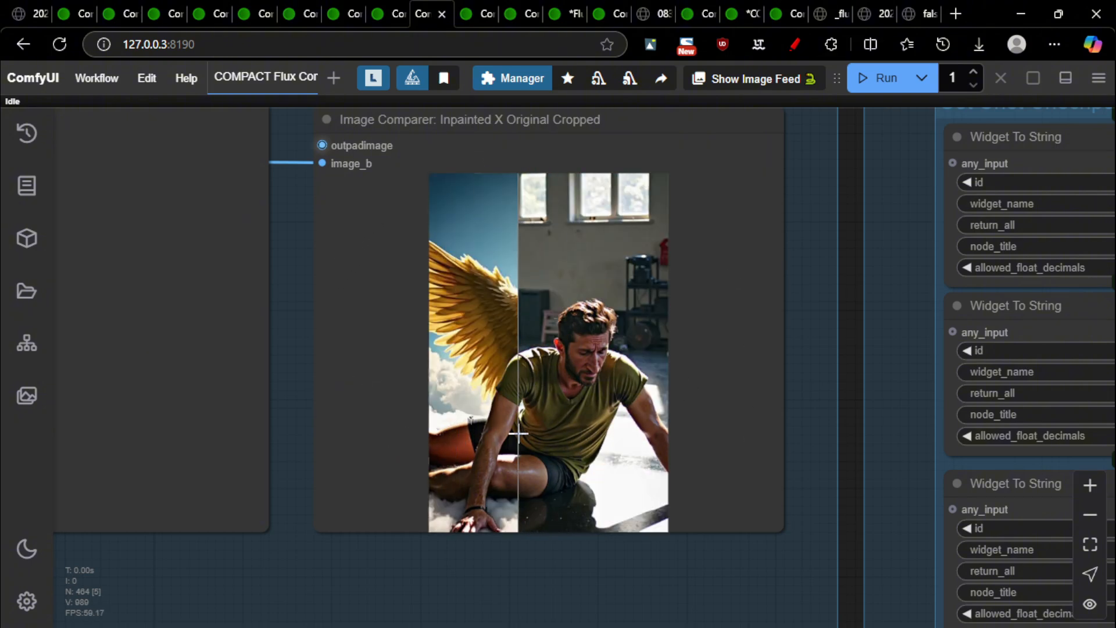
{"action": "scroll", "coordinate": [587, 448], "scroll_direction": "up", "scroll_amount": 4}
{"action": "scroll", "coordinate": [558, 252], "scroll_direction": "down", "scroll_amount": 3}
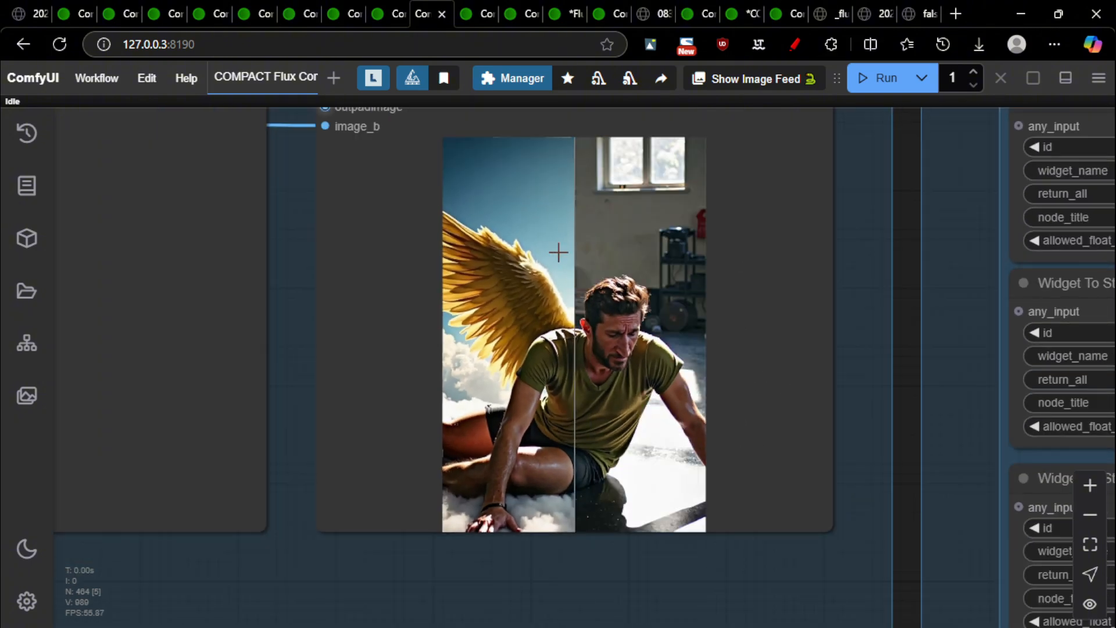
{"action": "scroll", "coordinate": [749, 318], "scroll_direction": "up", "scroll_amount": 2}
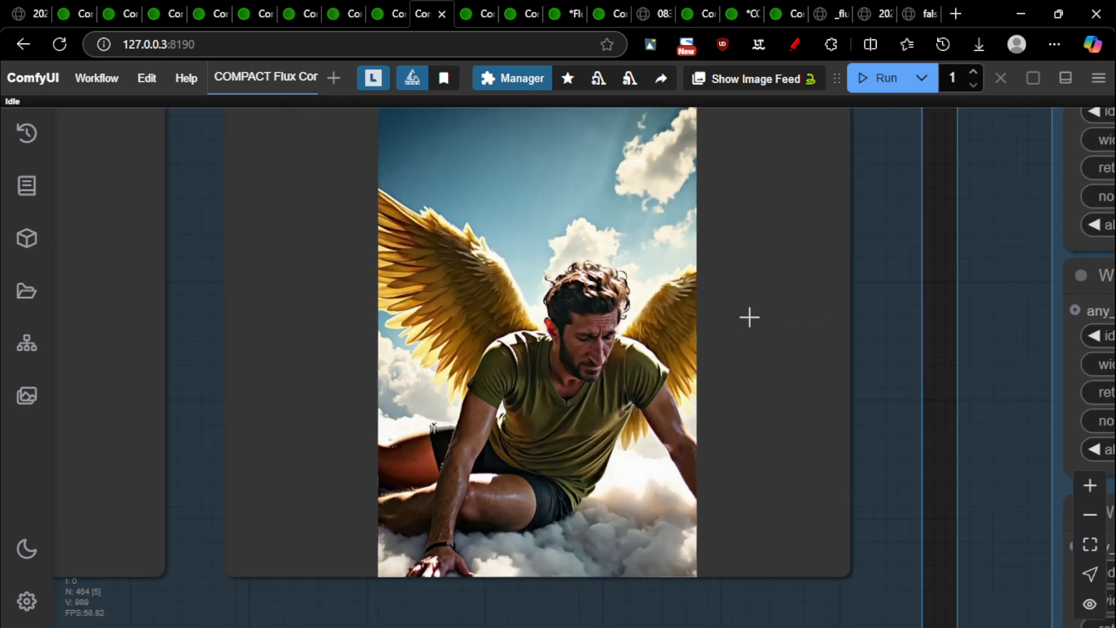
{"action": "scroll", "coordinate": [802, 279], "scroll_direction": "down", "scroll_amount": 2}
{"action": "left_click_drag", "start_coordinate": [874, 192], "coordinate": [867, 221]}
{"action": "scroll", "coordinate": [749, 424], "scroll_direction": "up", "scroll_amount": 4}
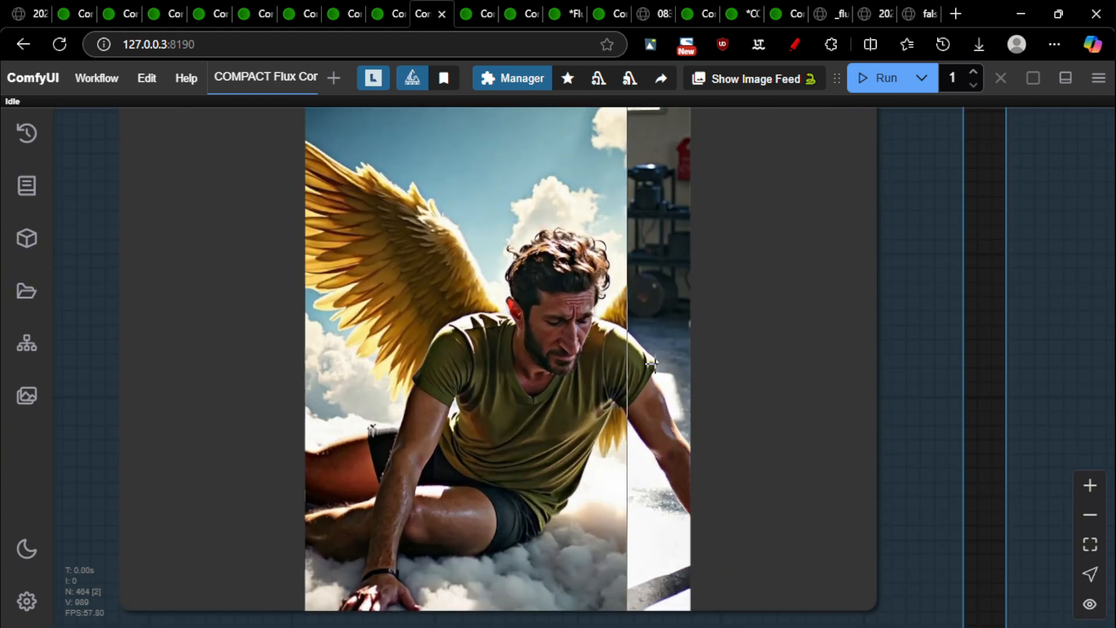
{"action": "scroll", "coordinate": [947, 443], "scroll_direction": "down", "scroll_amount": 2}
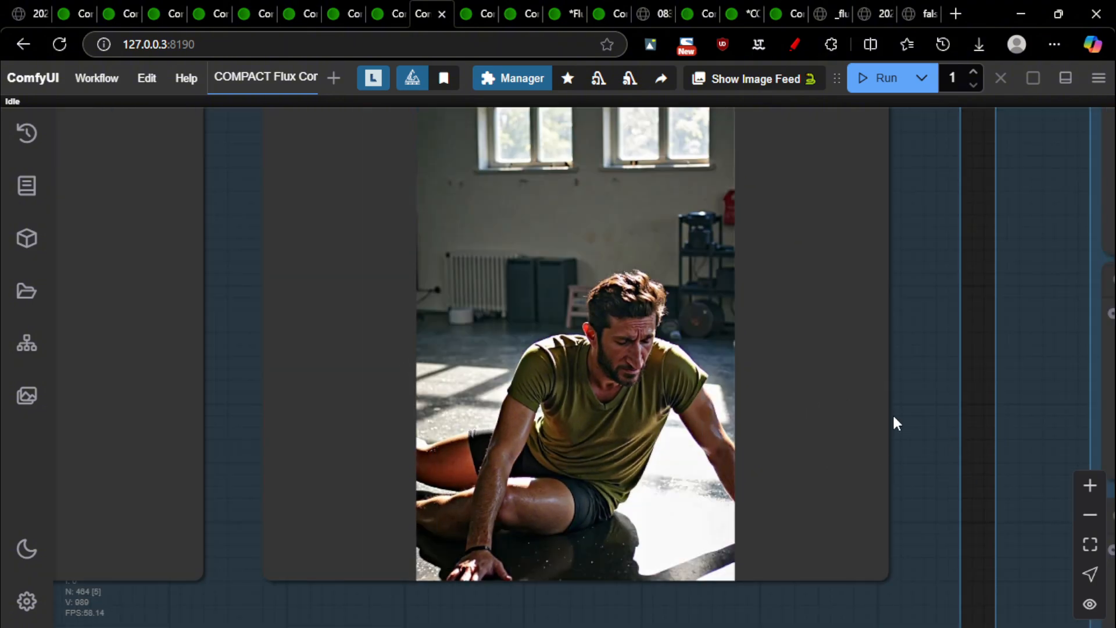
{"action": "scroll", "coordinate": [819, 381], "scroll_direction": "down", "scroll_amount": 2}
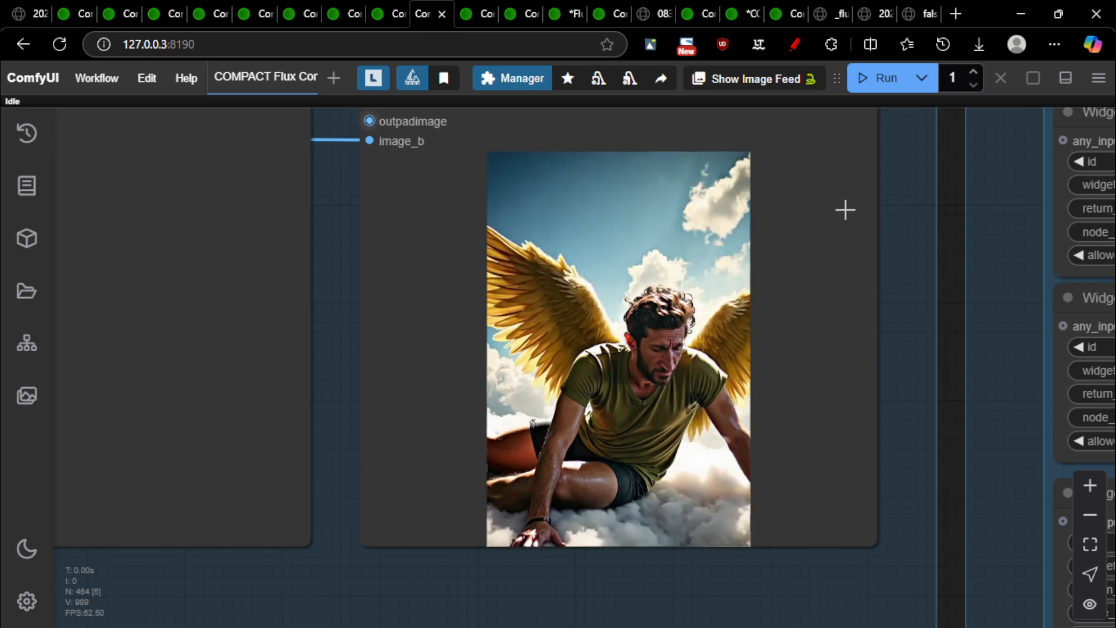
{"action": "scroll", "coordinate": [749, 316], "scroll_direction": "up", "scroll_amount": 6}
{"action": "scroll", "coordinate": [814, 324], "scroll_direction": "down", "scroll_amount": 4}
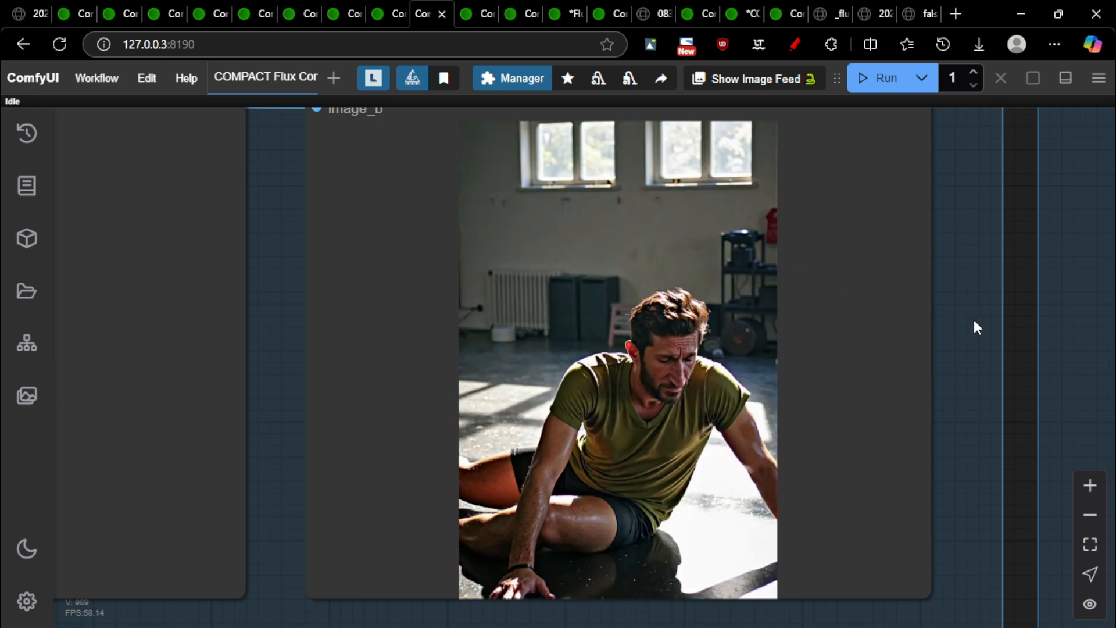
Switch to the next workflow tab and pan rightward across its graph
{"action": "key", "text": "ctrl+Tab"}
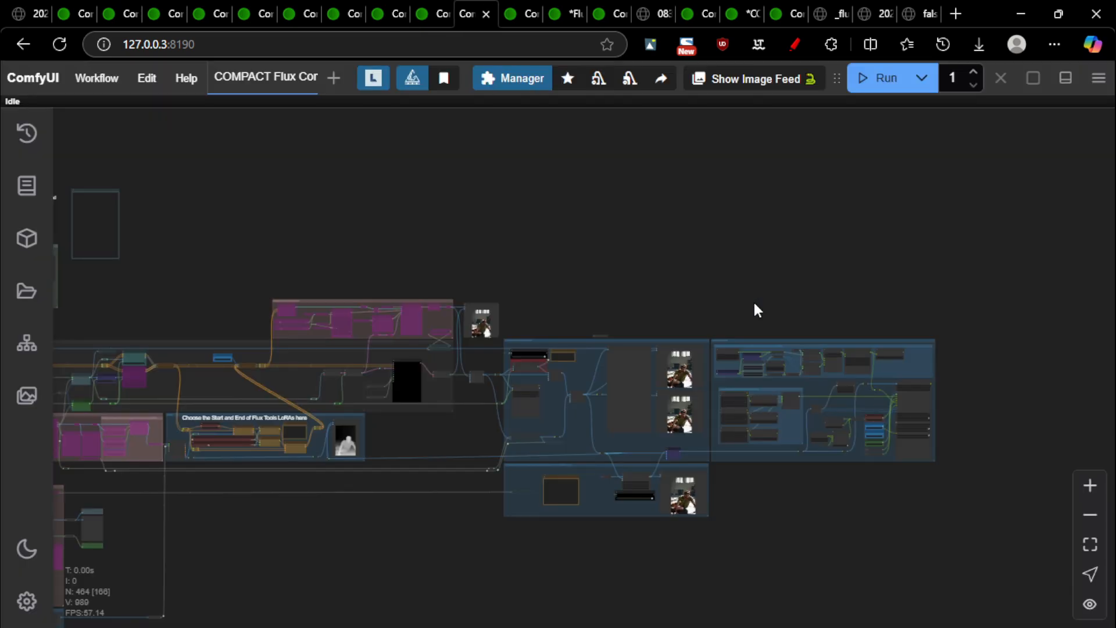
{"action": "left_click_drag", "start_coordinate": [649, 268], "coordinate": [997, 188]}
{"action": "left_click_drag", "start_coordinate": [568, 461], "coordinate": [935, 508]}
{"action": "scroll", "coordinate": [443, 322], "scroll_direction": "up", "scroll_amount": 10}
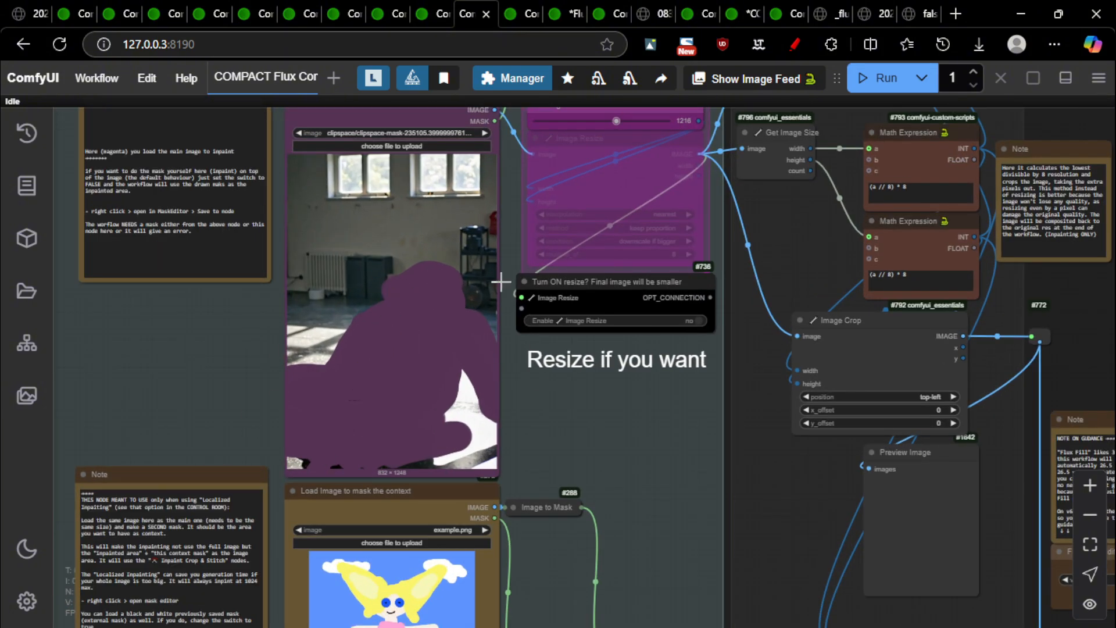
{"action": "scroll", "coordinate": [404, 277], "scroll_direction": "down", "scroll_amount": 16}
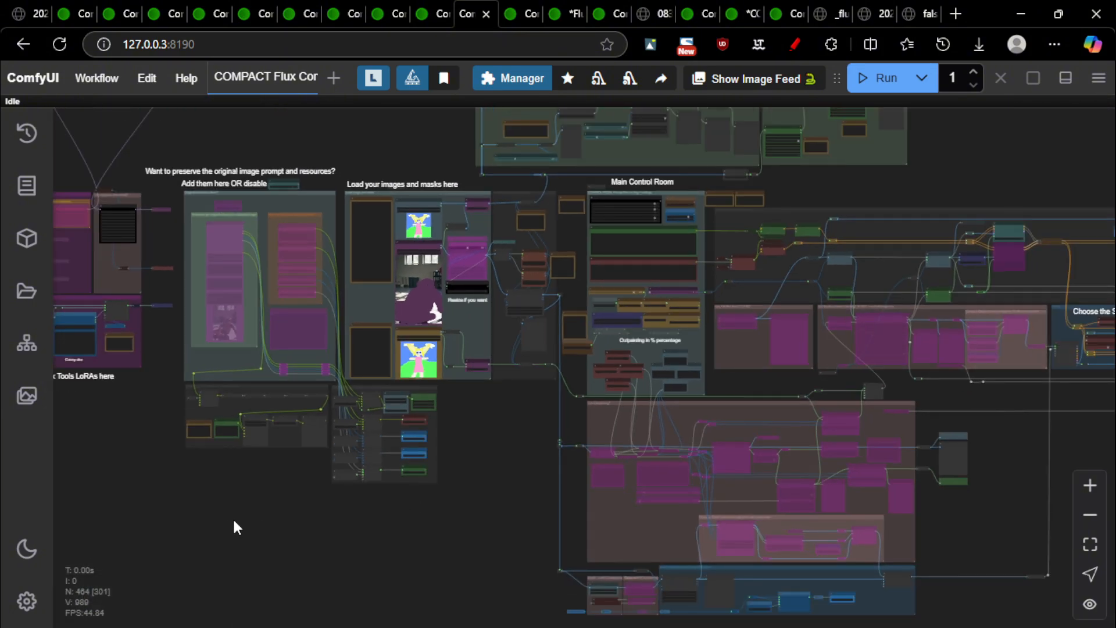
Zoom in on the LoRA loading group to line up the loaded LoRA stacker entries
{"action": "left_click_drag", "start_coordinate": [233, 517], "coordinate": [762, 526]}
{"action": "scroll", "coordinate": [465, 400], "scroll_direction": "up", "scroll_amount": 13}
{"action": "scroll", "coordinate": [541, 372], "scroll_direction": "up", "scroll_amount": 5}
{"action": "left_click_drag", "start_coordinate": [525, 330], "coordinate": [603, 504]}
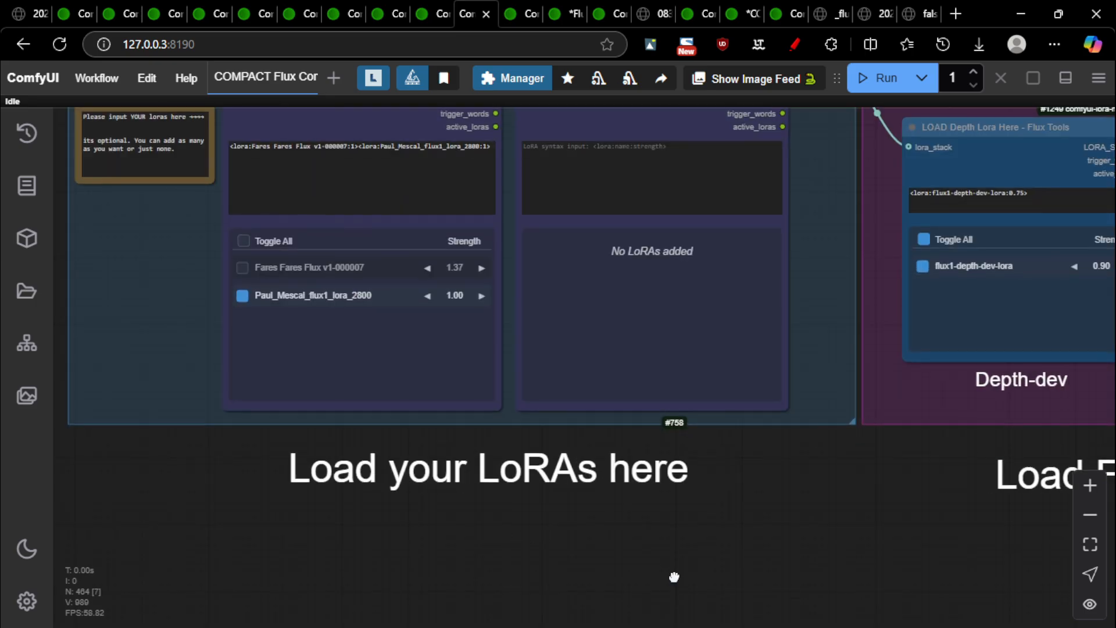
{"action": "left_click_drag", "start_coordinate": [673, 576], "coordinate": [777, 603]}
{"action": "mouse_move", "coordinate": [397, 329]}
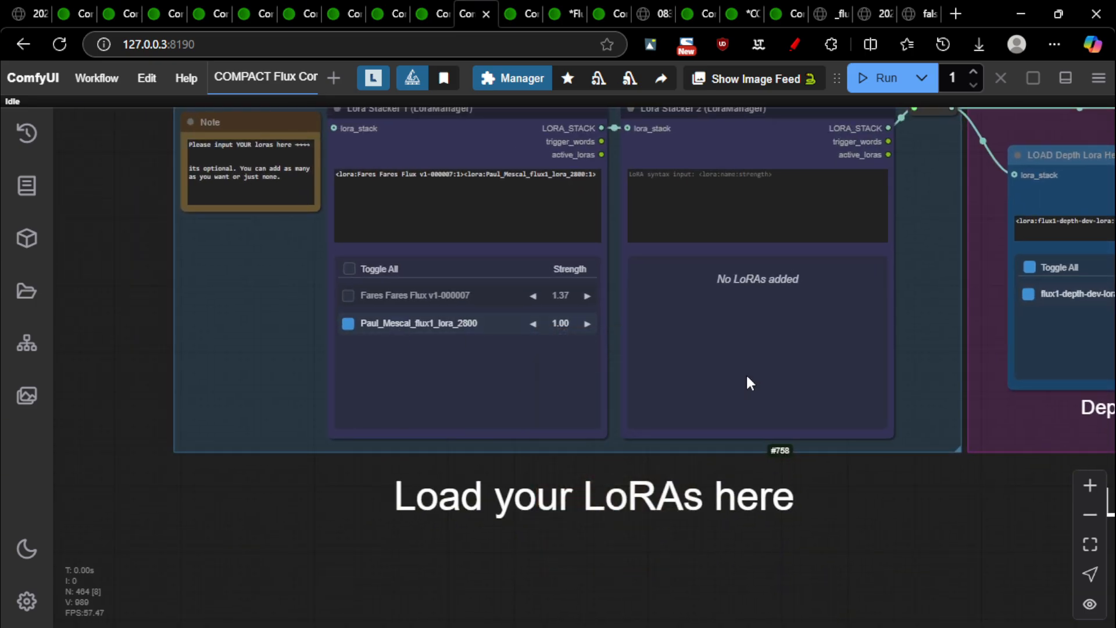
{"action": "scroll", "coordinate": [649, 427], "scroll_direction": "down", "scroll_amount": 8}
{"action": "scroll", "coordinate": [789, 500], "scroll_direction": "down", "scroll_amount": 3}
Pan back past the Main Control Room to the Flux Tools LoRA group
{"action": "left_click_drag", "start_coordinate": [668, 519], "coordinate": [236, 483]}
{"action": "scroll", "coordinate": [239, 480], "scroll_direction": "down", "scroll_amount": 4}
{"action": "left_click_drag", "start_coordinate": [889, 227], "coordinate": [277, 235]}
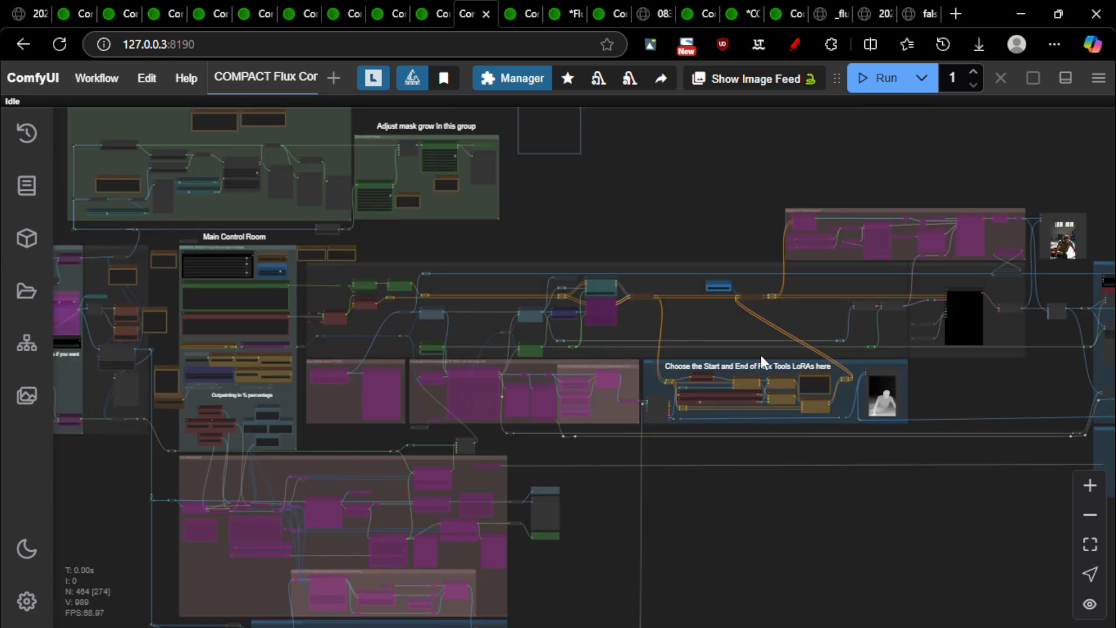
{"action": "scroll", "coordinate": [762, 360], "scroll_direction": "up", "scroll_amount": 5}
{"action": "left_click_drag", "start_coordinate": [553, 156], "coordinate": [700, 195]}
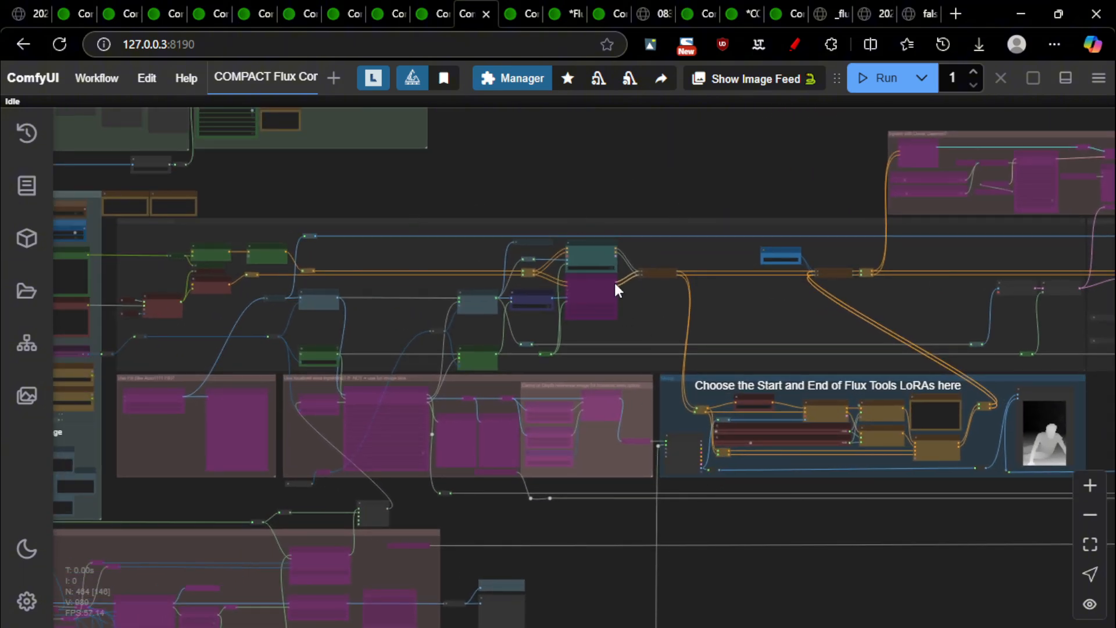
{"action": "scroll", "coordinate": [616, 289], "scroll_direction": "up", "scroll_amount": 10}
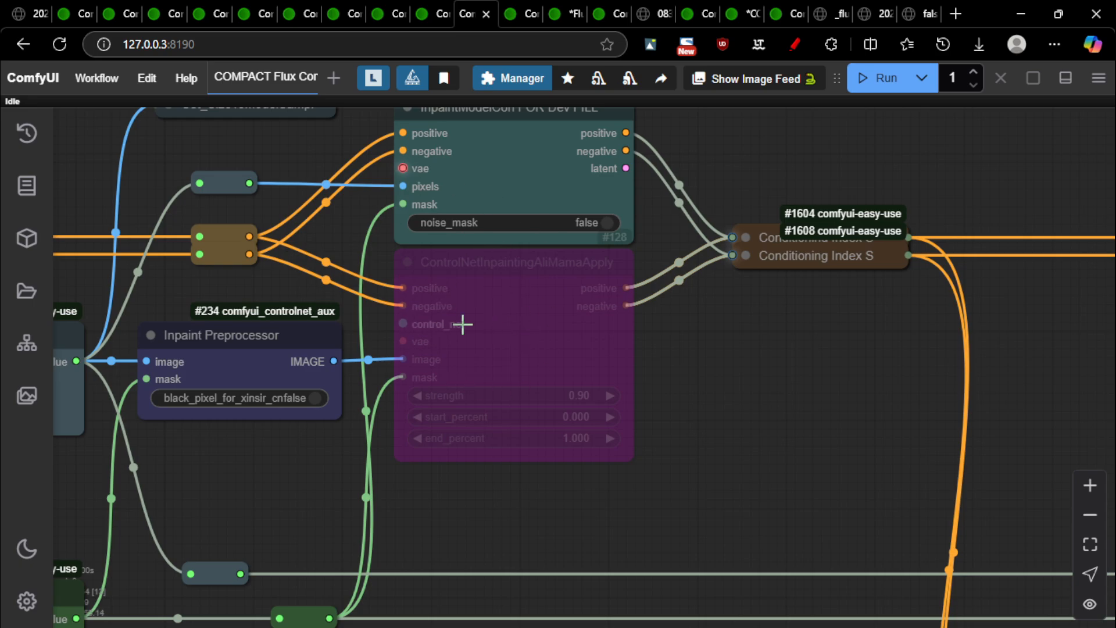
Select the ControlNetInpaintingAliMamaApply node and zoom around the Flux Tools LoRA start/end group's depth preview
{"action": "left_click", "coordinate": [521, 266]}
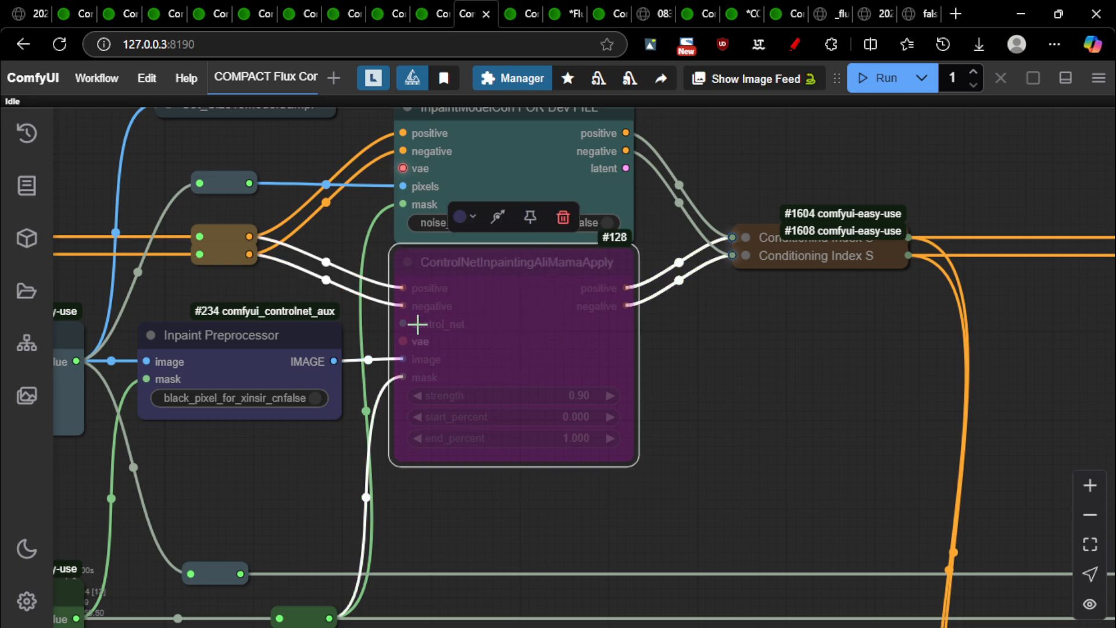
{"action": "scroll", "coordinate": [463, 311], "scroll_direction": "down", "scroll_amount": 12}
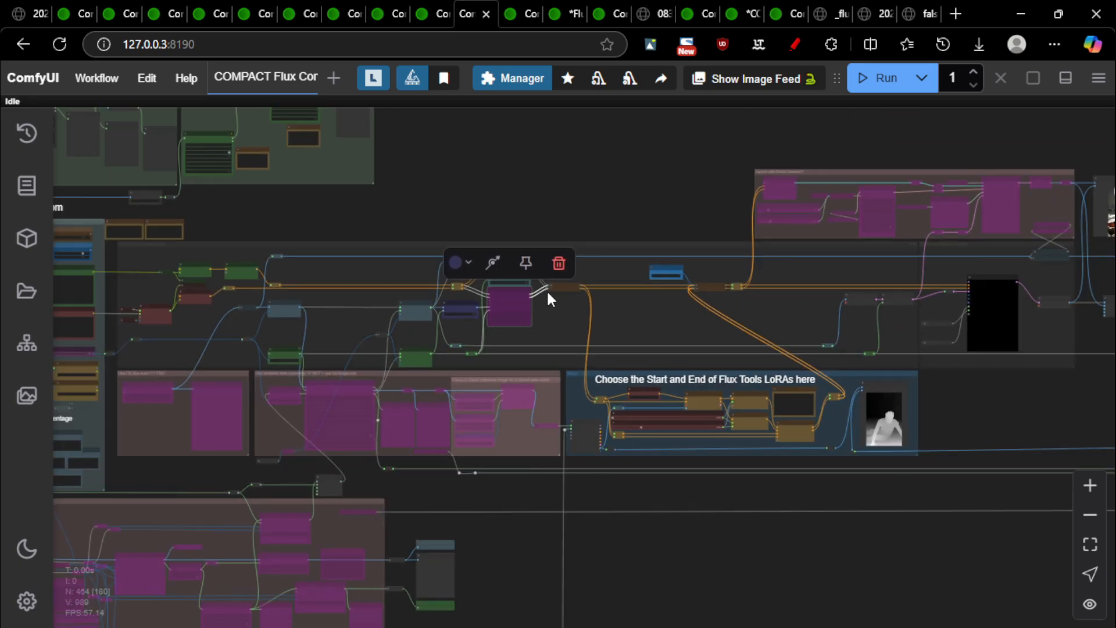
{"action": "scroll", "coordinate": [832, 478], "scroll_direction": "up", "scroll_amount": 10}
{"action": "scroll", "coordinate": [659, 319], "scroll_direction": "up", "scroll_amount": 3}
{"action": "scroll", "coordinate": [661, 311], "scroll_direction": "down", "scroll_amount": 5}
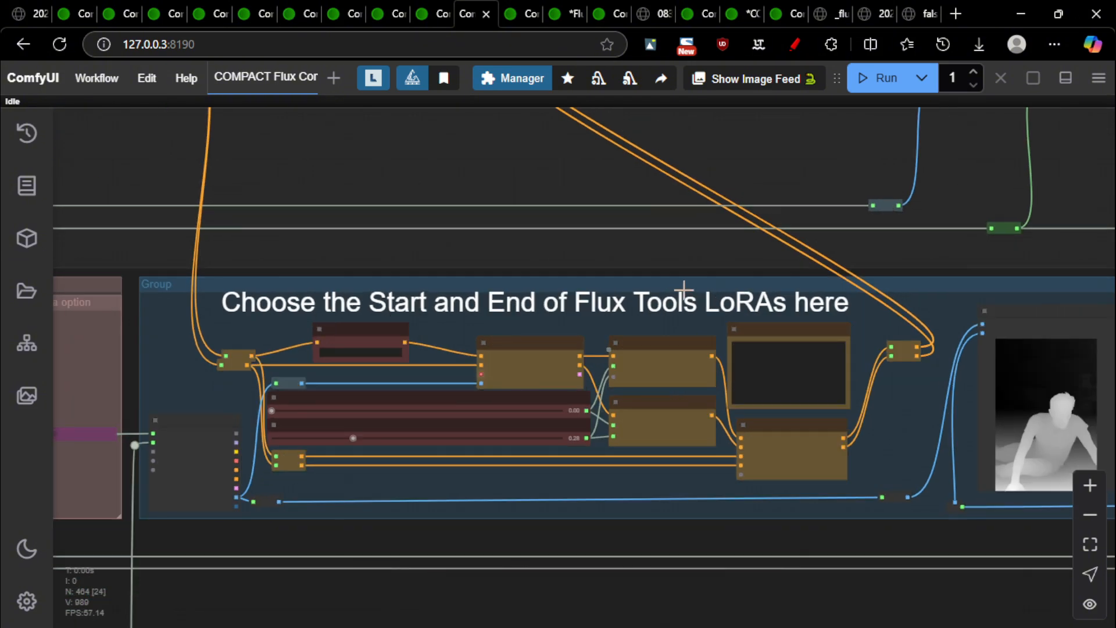
{"action": "scroll", "coordinate": [190, 314], "scroll_direction": "up", "scroll_amount": 5}
{"action": "scroll", "coordinate": [603, 331], "scroll_direction": "down", "scroll_amount": 4}
{"action": "scroll", "coordinate": [765, 390], "scroll_direction": "down", "scroll_amount": 7}
{"action": "left_click_drag", "start_coordinate": [1000, 443], "coordinate": [616, 413]}
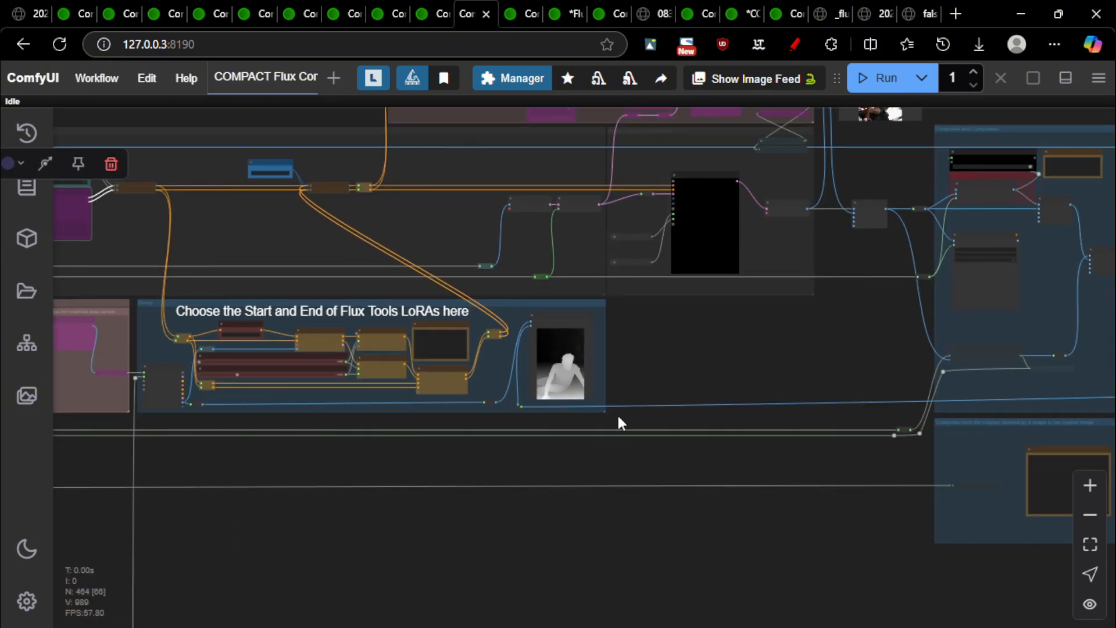
{"action": "scroll", "coordinate": [604, 387], "scroll_direction": "up", "scroll_amount": 8}
{"action": "scroll", "coordinate": [497, 330], "scroll_direction": "up", "scroll_amount": 4}
{"action": "scroll", "coordinate": [552, 378], "scroll_direction": "up", "scroll_amount": 8}
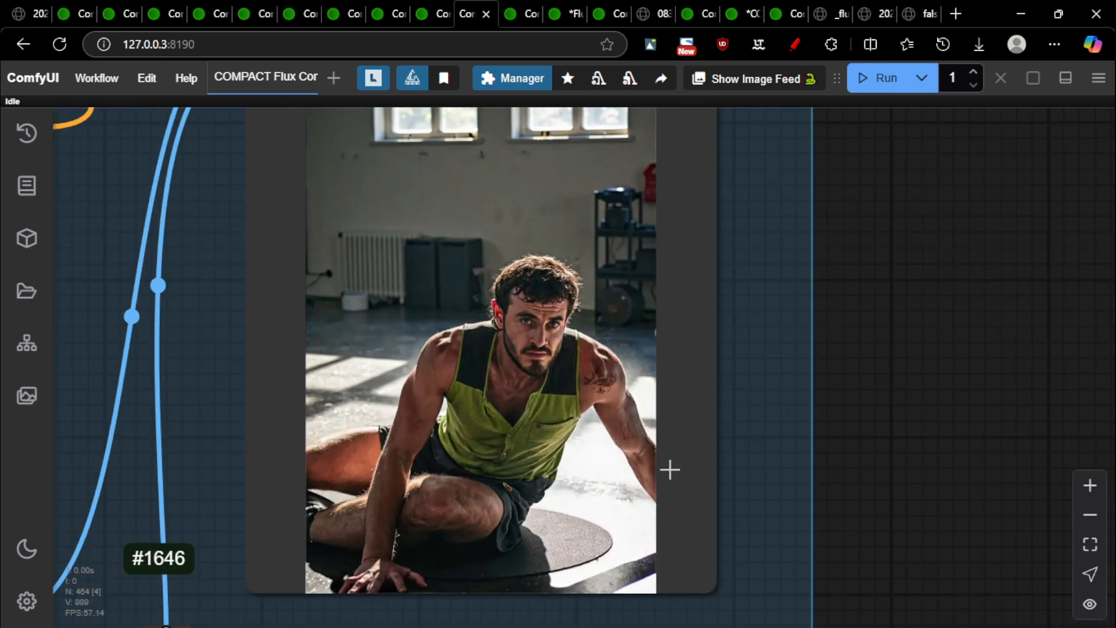
{"action": "scroll", "coordinate": [431, 360], "scroll_direction": "down", "scroll_amount": 3}
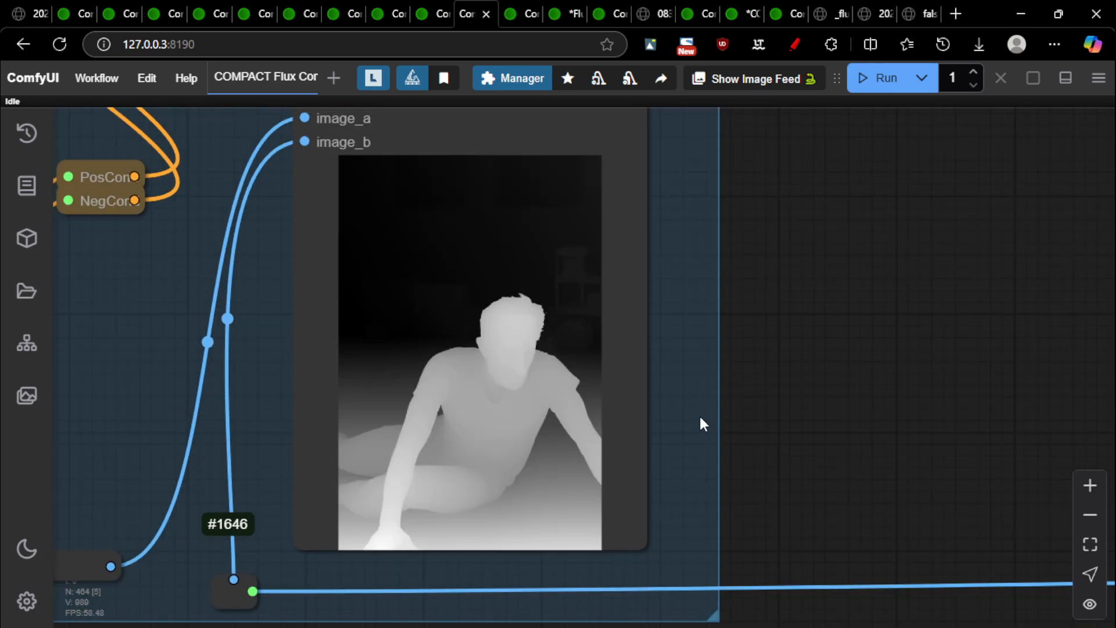
{"action": "scroll", "coordinate": [675, 427], "scroll_direction": "down", "scroll_amount": 7}
{"action": "scroll", "coordinate": [465, 367], "scroll_direction": "down", "scroll_amount": 6}
{"action": "left_click_drag", "start_coordinate": [390, 520], "coordinate": [575, 528]}
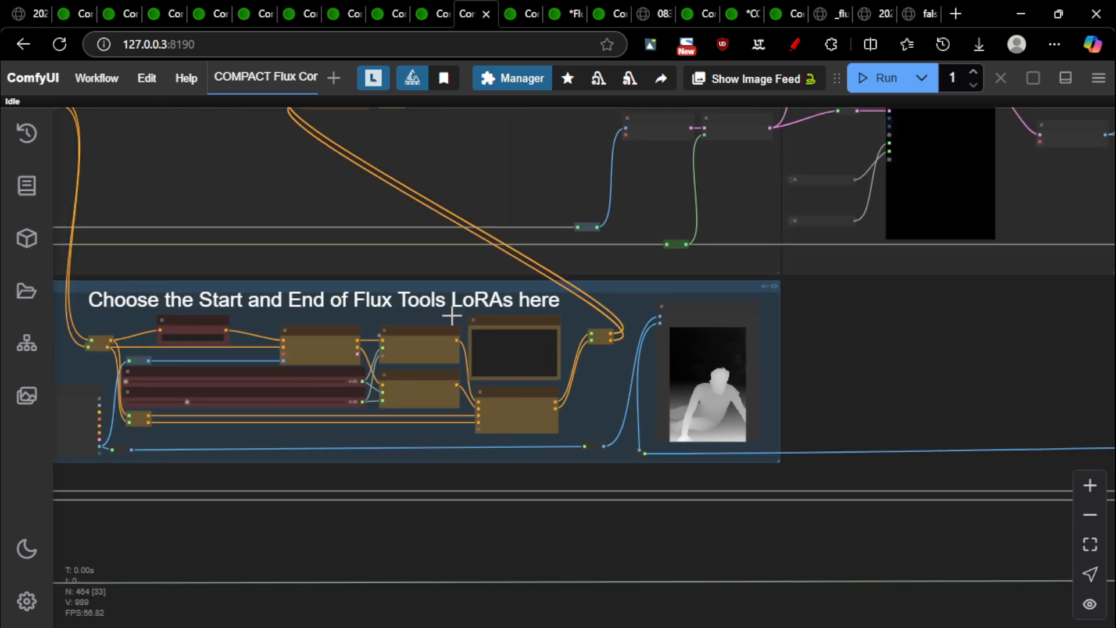
{"action": "scroll", "coordinate": [819, 430], "scroll_direction": "up", "scroll_amount": 15}
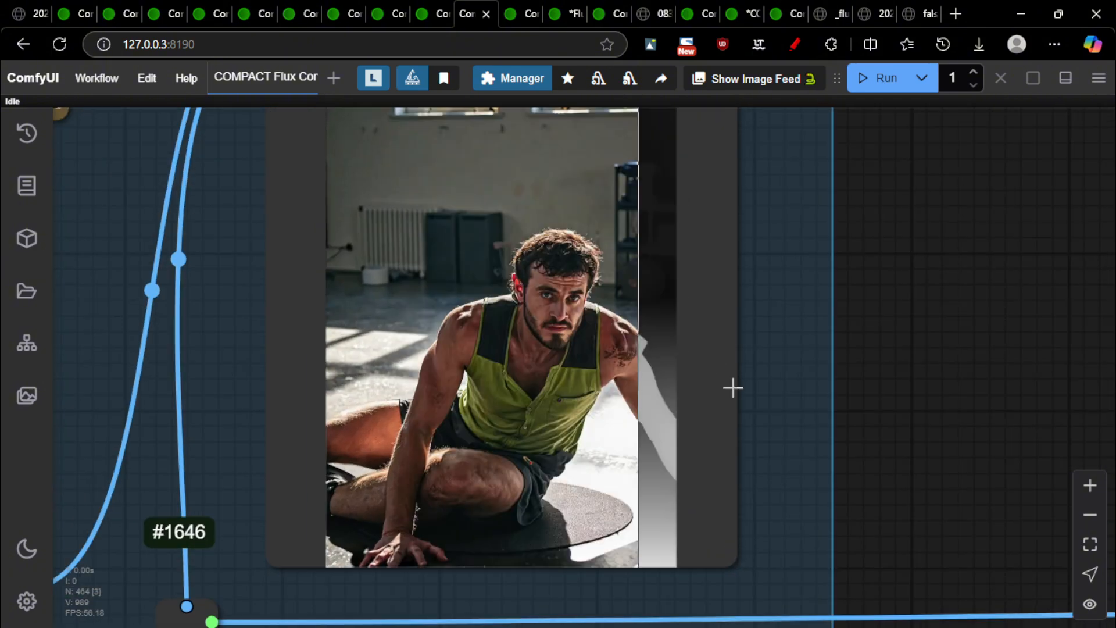
{"action": "scroll", "coordinate": [975, 416], "scroll_direction": "down", "scroll_amount": 3}
{"action": "scroll", "coordinate": [852, 385], "scroll_direction": "up", "scroll_amount": 4}
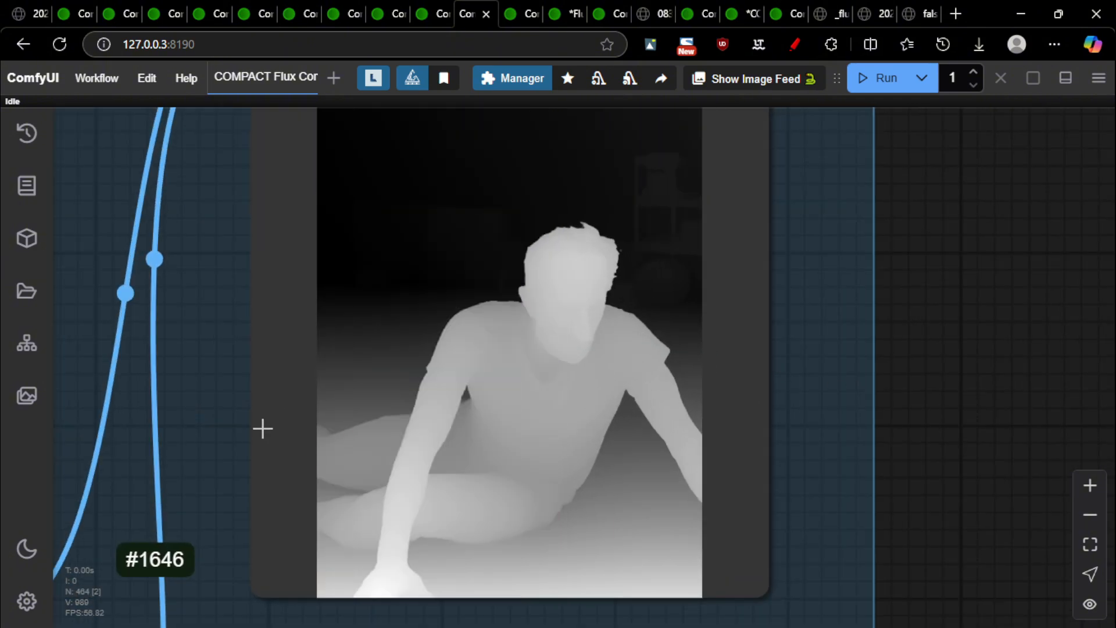
{"action": "scroll", "coordinate": [413, 478], "scroll_direction": "down", "scroll_amount": 3}
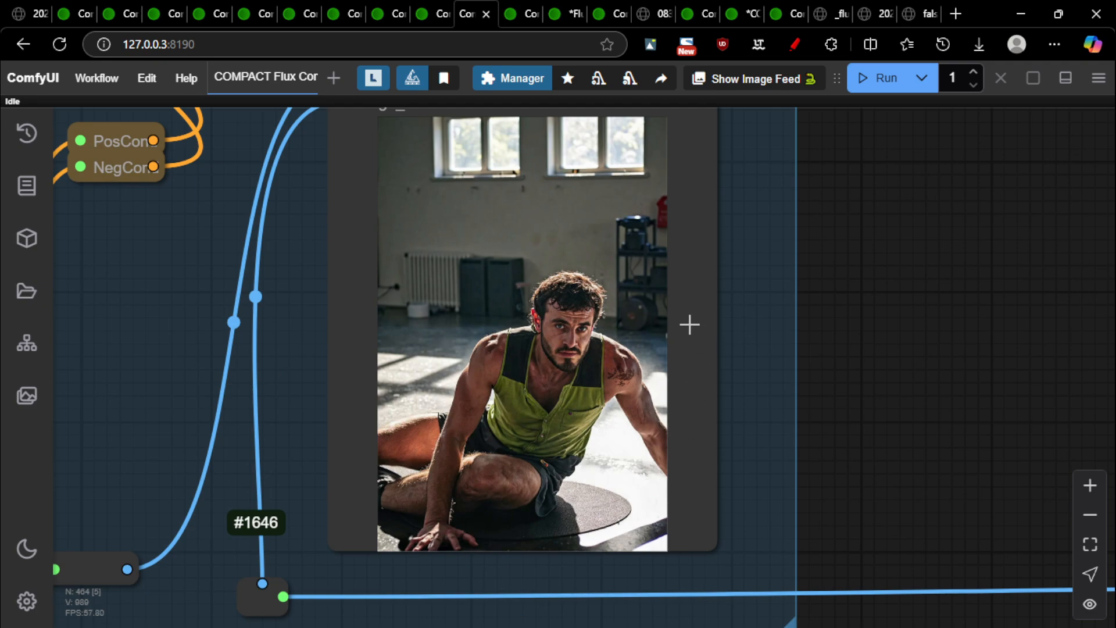
{"action": "scroll", "coordinate": [689, 324], "scroll_direction": "down", "scroll_amount": 10}
{"action": "scroll", "coordinate": [154, 154], "scroll_direction": "down", "scroll_amount": 3}
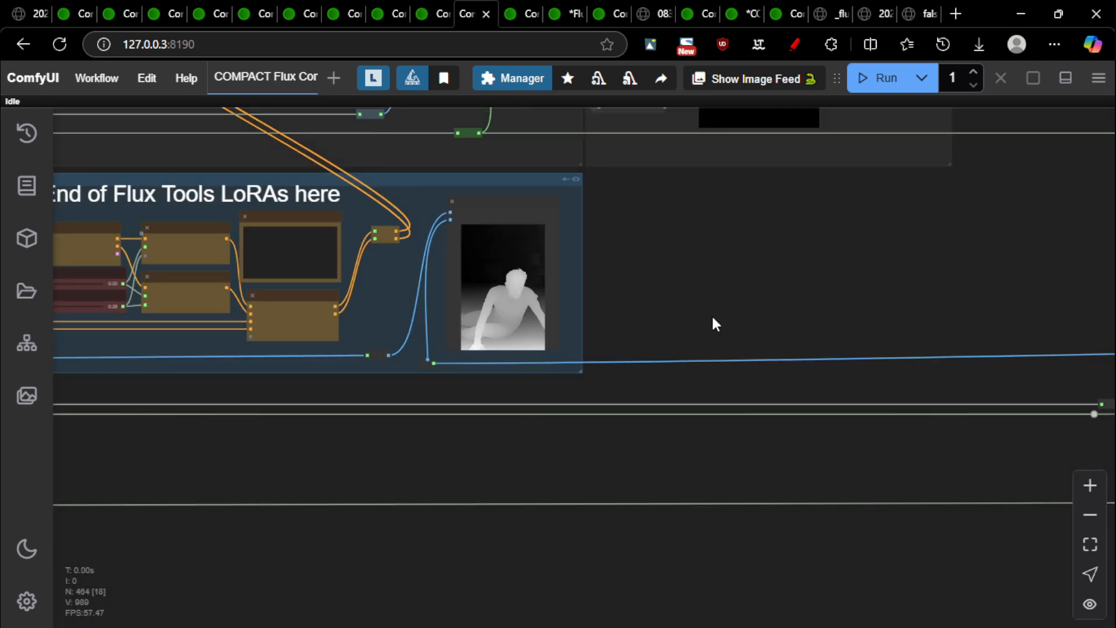
{"action": "scroll", "coordinate": [567, 299], "scroll_direction": "up", "scroll_amount": 12}
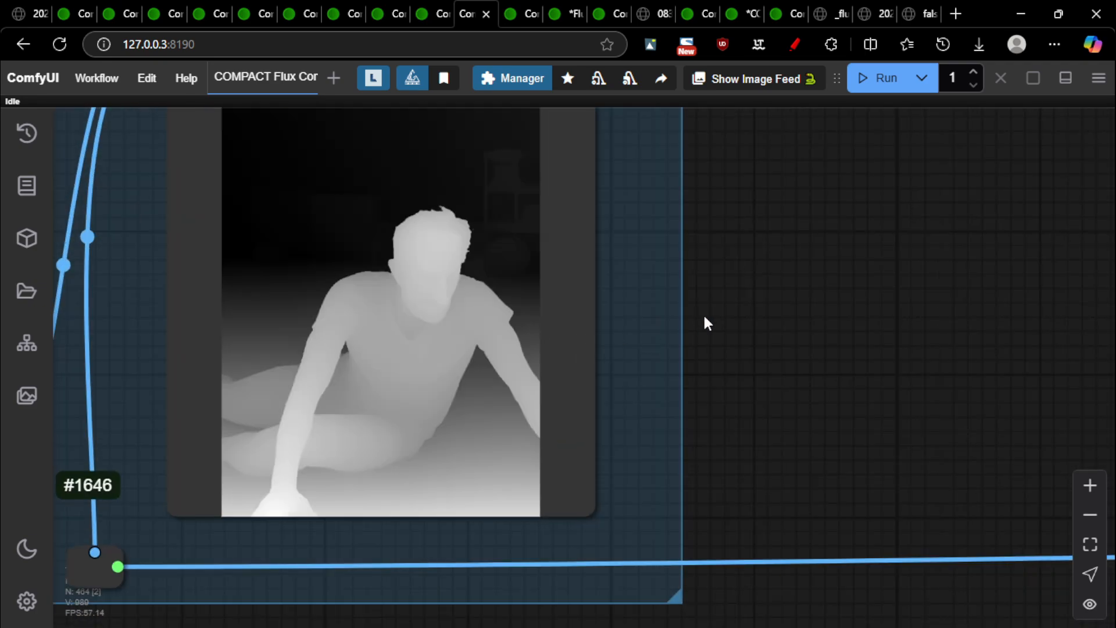
{"action": "scroll", "coordinate": [704, 320], "scroll_direction": "down", "scroll_amount": 5}
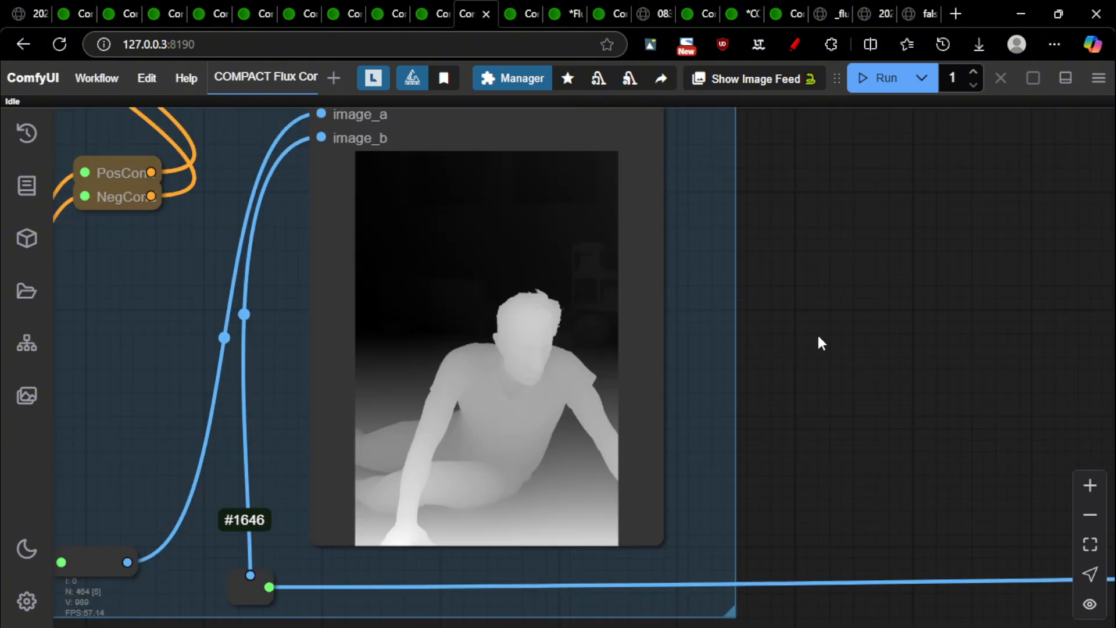
{"action": "scroll", "coordinate": [817, 337], "scroll_direction": "down", "scroll_amount": 3}
{"action": "scroll", "coordinate": [812, 324], "scroll_direction": "up", "scroll_amount": 6}
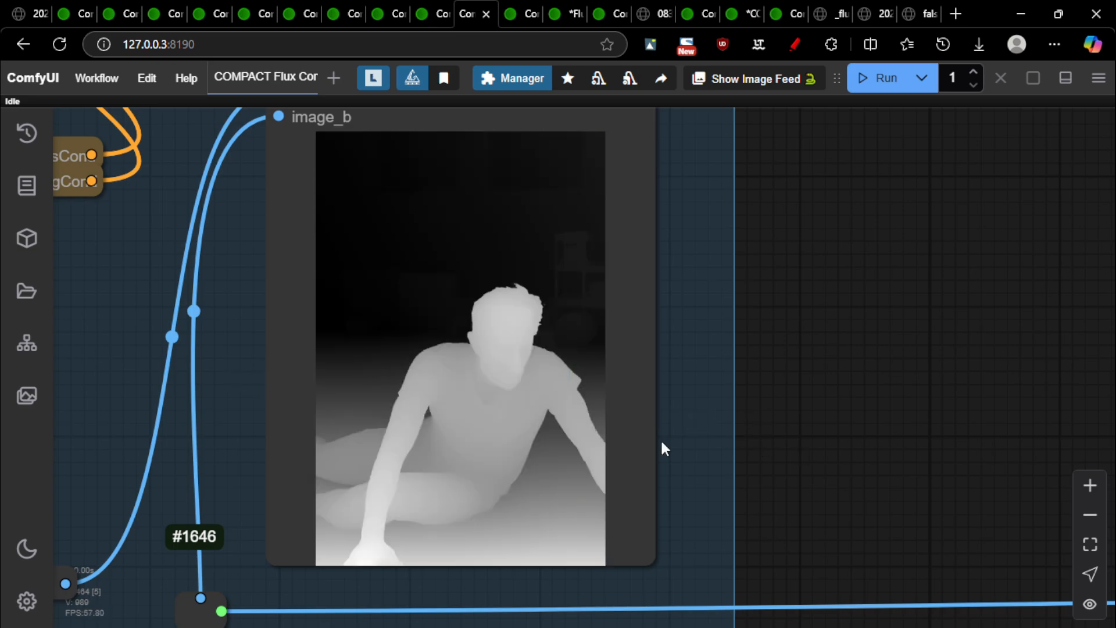
{"action": "scroll", "coordinate": [627, 435], "scroll_direction": "down", "scroll_amount": 5}
{"action": "scroll", "coordinate": [699, 490], "scroll_direction": "up", "scroll_amount": 8}
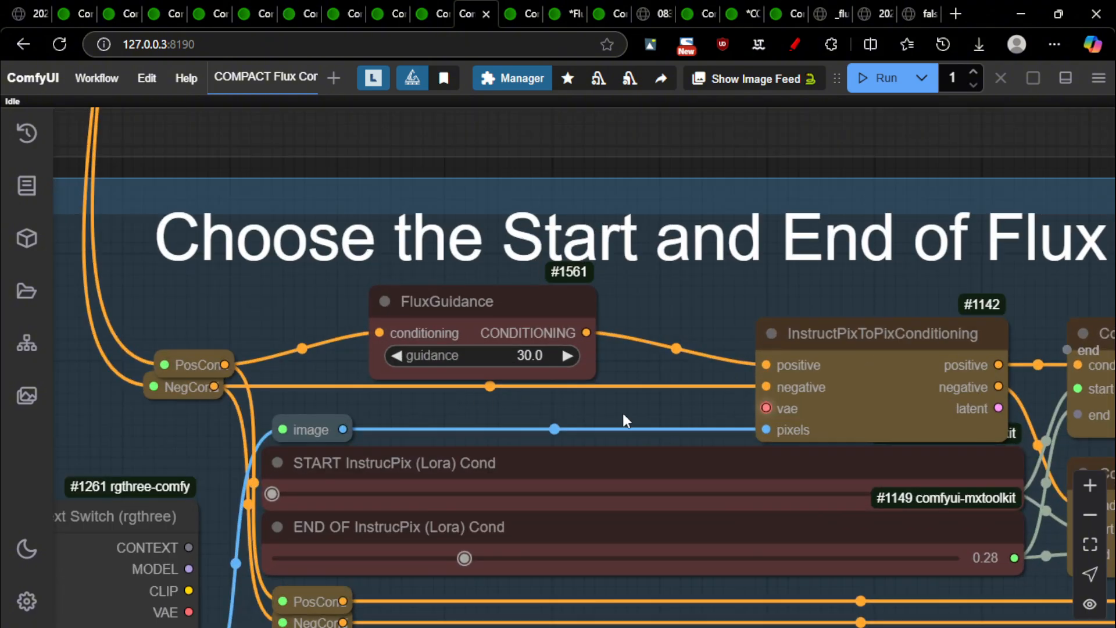
{"action": "left_click_drag", "start_coordinate": [633, 371], "coordinate": [598, 293]}
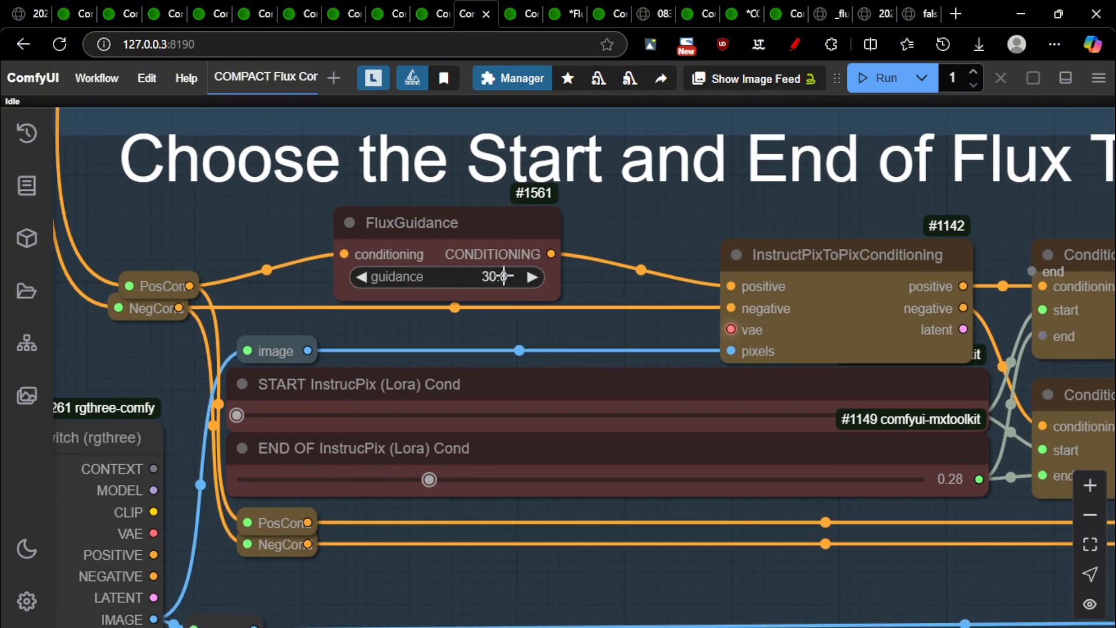
{"action": "scroll", "coordinate": [609, 263], "scroll_direction": "down", "scroll_amount": 5}
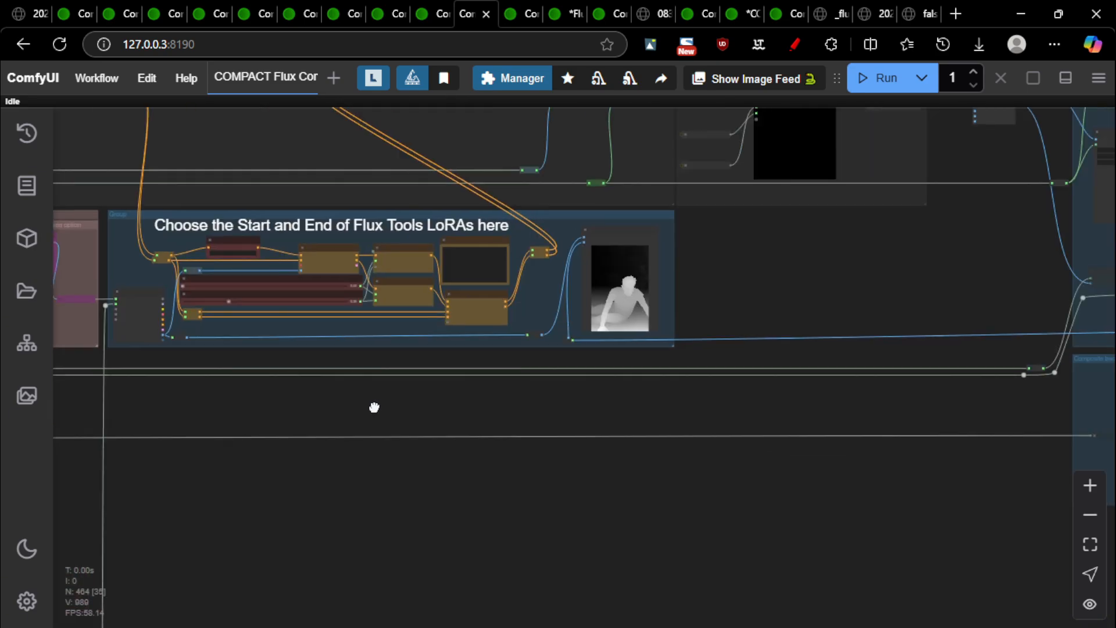
{"action": "scroll", "coordinate": [566, 394], "scroll_direction": "up", "scroll_amount": 10}
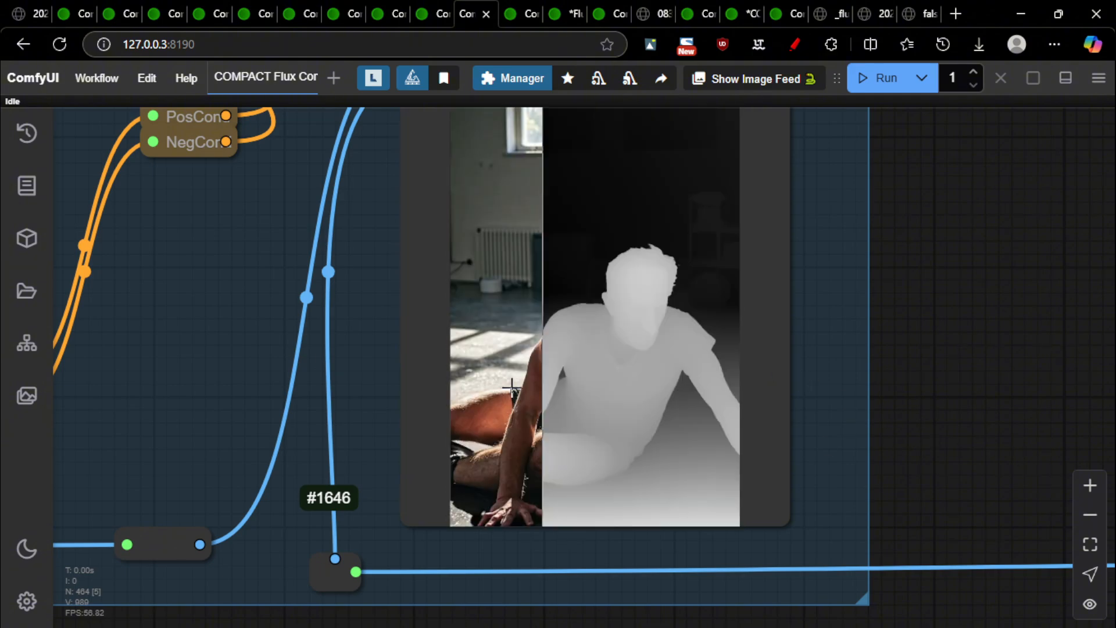
{"action": "scroll", "coordinate": [855, 355], "scroll_direction": "down", "scroll_amount": 4}
{"action": "left_click_drag", "start_coordinate": [1015, 276], "coordinate": [651, 359]}
{"action": "scroll", "coordinate": [651, 359], "scroll_direction": "down", "scroll_amount": 12}
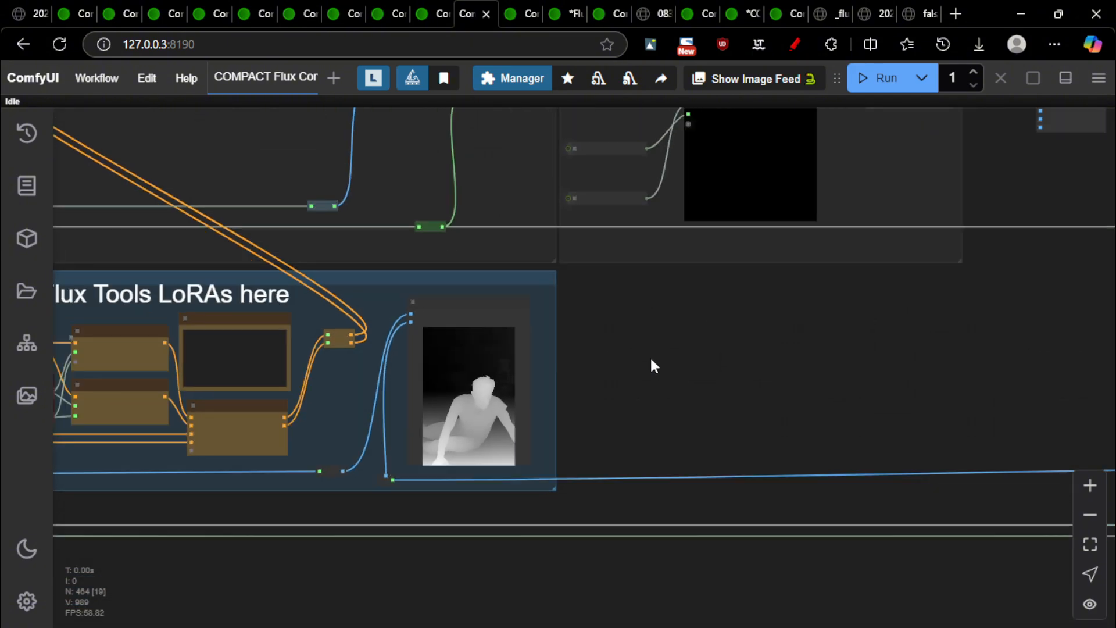
{"action": "left_click_drag", "start_coordinate": [852, 360], "coordinate": [195, 428]}
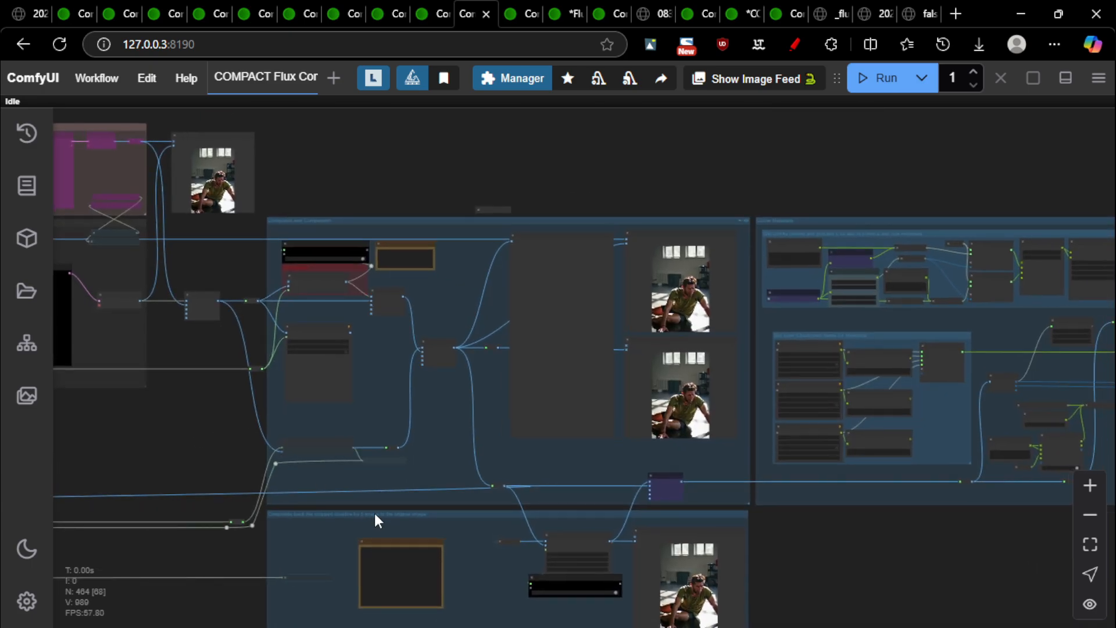
{"action": "key", "text": "ctrl+Tab"}
{"action": "key", "text": "ctrl+shift+Tab"}
{"action": "key", "text": "ctrl+shift+Tab"}
{"action": "key", "text": "ctrl+Tab"}
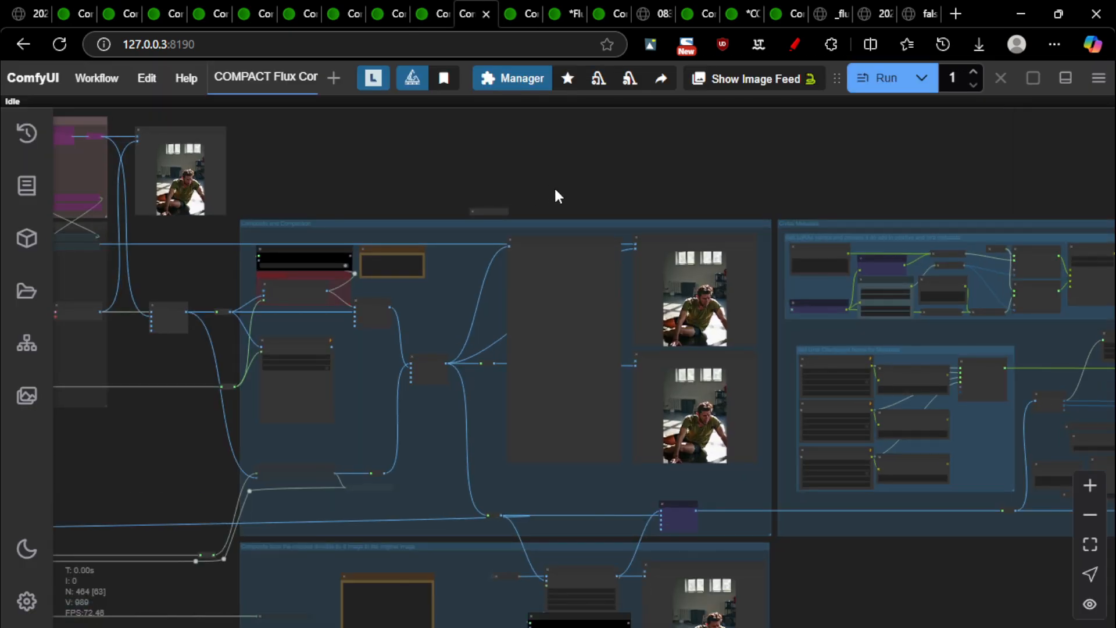
{"action": "left_click_drag", "start_coordinate": [503, 174], "coordinate": [797, 239]}
{"action": "scroll", "coordinate": [797, 240], "scroll_direction": "down", "scroll_amount": 7}
{"action": "scroll", "coordinate": [247, 436], "scroll_direction": "up", "scroll_amount": 8}
Zoom around the Flux Tools LoRAs group and the purple ControlNet inpainting node
{"action": "scroll", "coordinate": [399, 300], "scroll_direction": "down", "scroll_amount": 1}
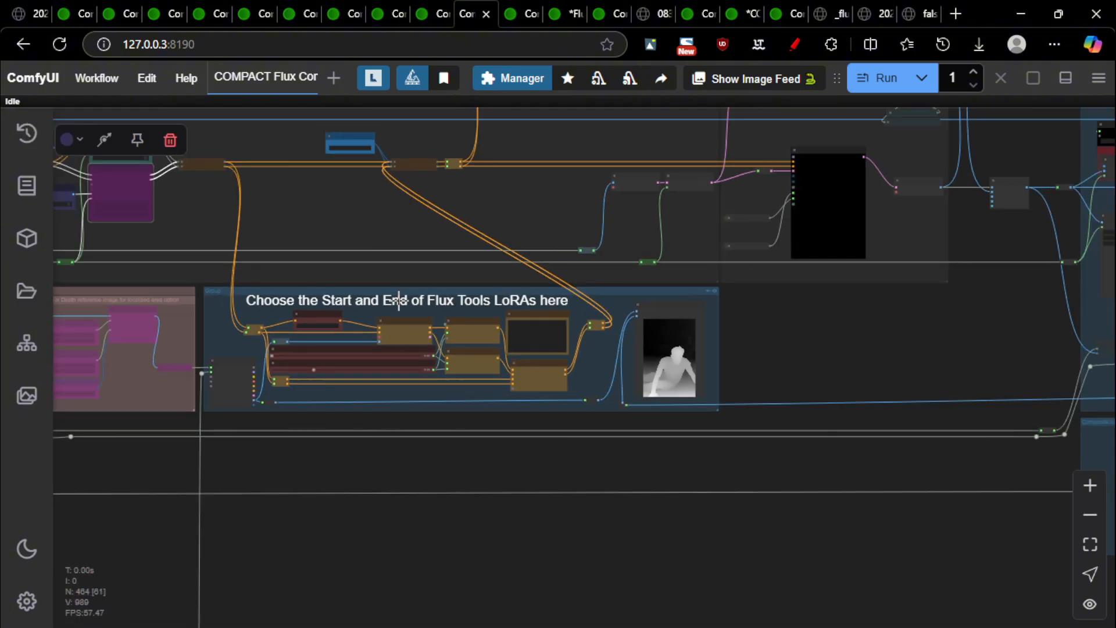
{"action": "scroll", "coordinate": [399, 301], "scroll_direction": "down", "scroll_amount": 9}
{"action": "left_click_drag", "start_coordinate": [407, 437], "coordinate": [614, 470]}
{"action": "scroll", "coordinate": [499, 267], "scroll_direction": "up", "scroll_amount": 7}
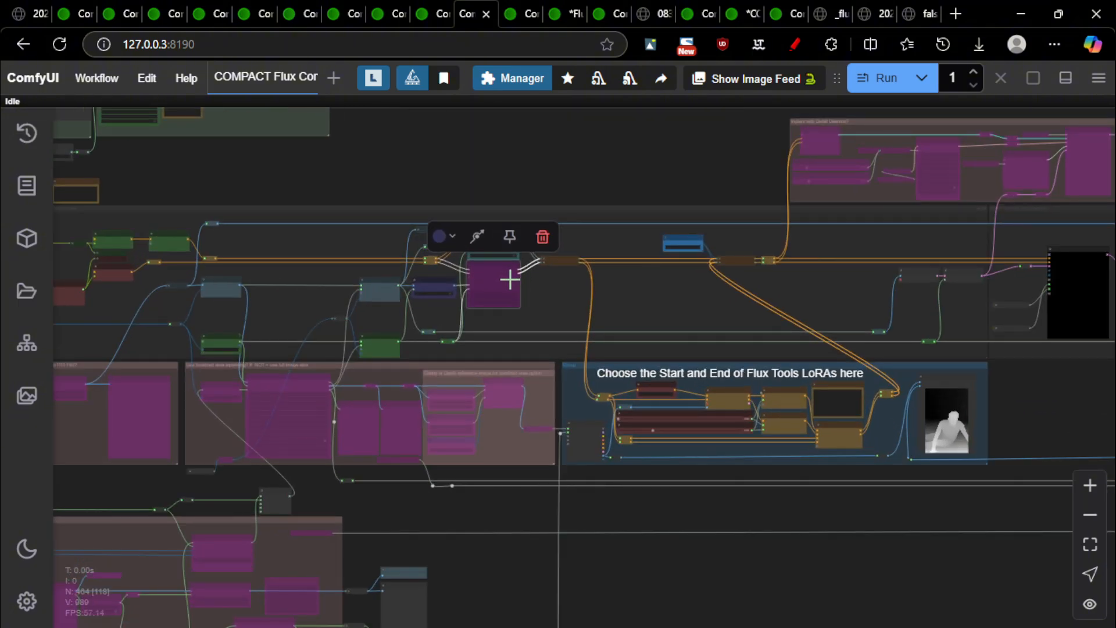
{"action": "scroll", "coordinate": [510, 280], "scroll_direction": "up", "scroll_amount": 5}
{"action": "scroll", "coordinate": [386, 229], "scroll_direction": "down", "scroll_amount": 8}
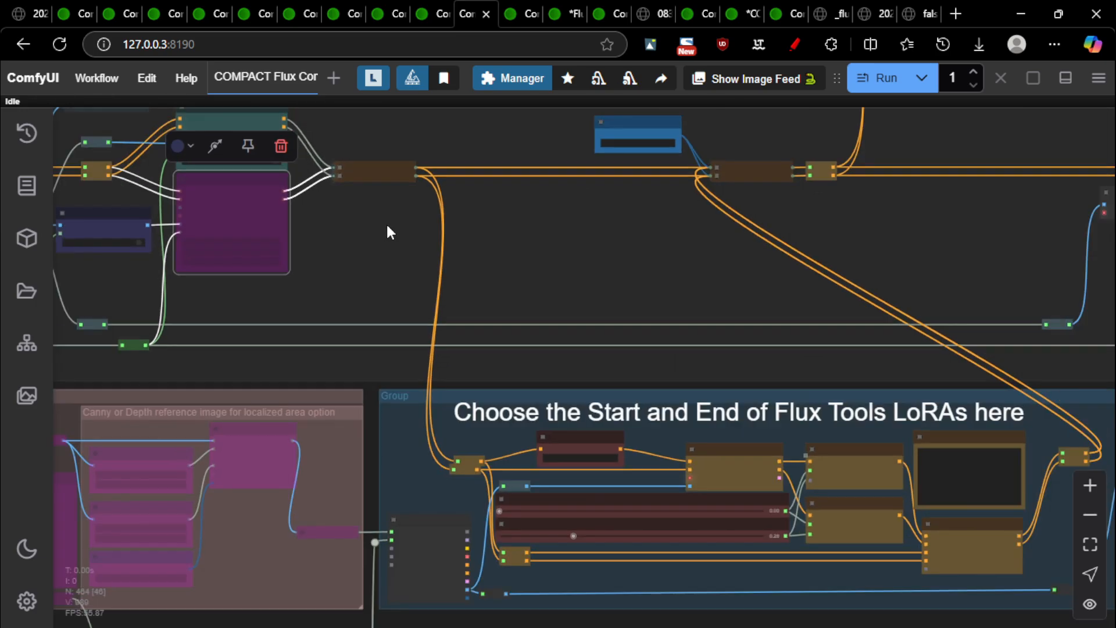
{"action": "scroll", "coordinate": [759, 289], "scroll_direction": "up", "scroll_amount": 5}
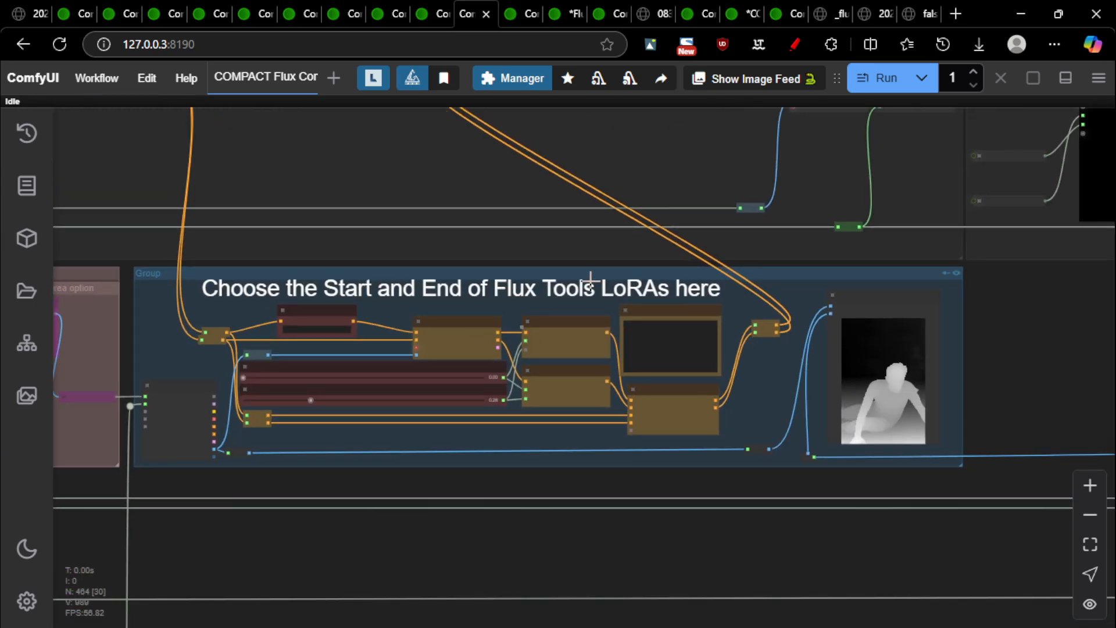
Switch to the other open Proper Flux Control-Net inpainting workflow tab
{"action": "scroll", "coordinate": [590, 279], "scroll_direction": "up", "scroll_amount": 2}
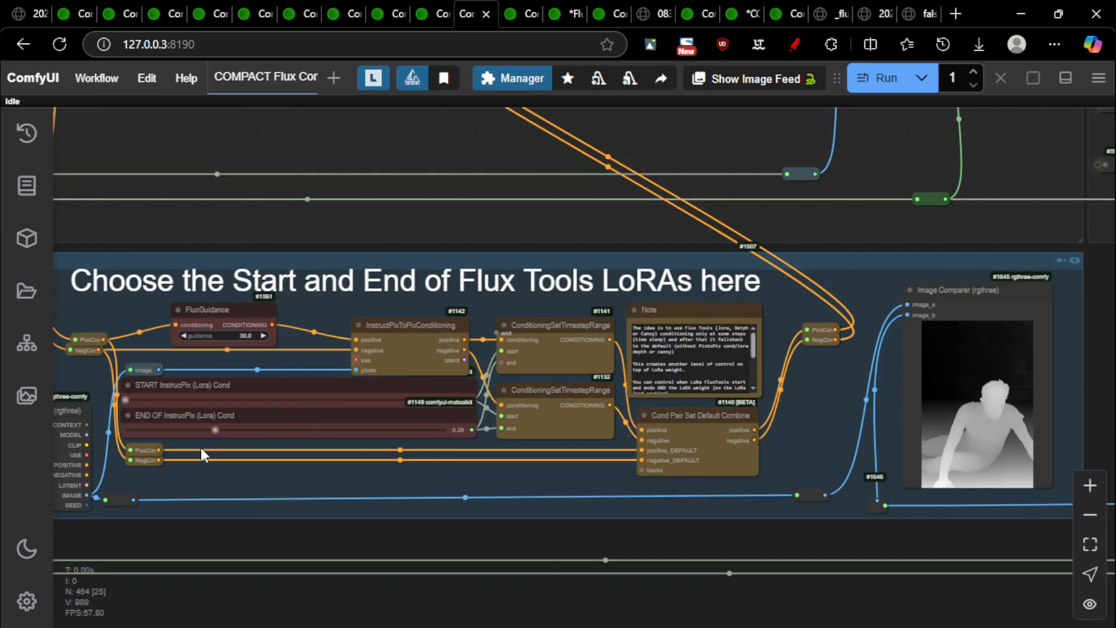
{"action": "scroll", "coordinate": [171, 423], "scroll_direction": "up", "scroll_amount": 5}
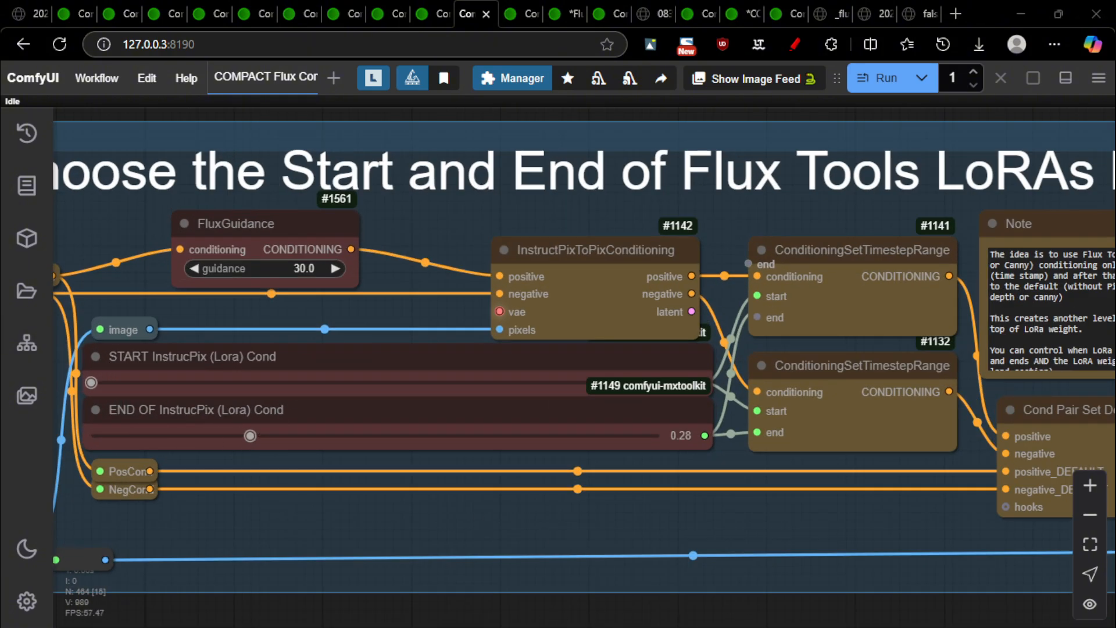
{"action": "key", "text": "ctrl+Tab"}
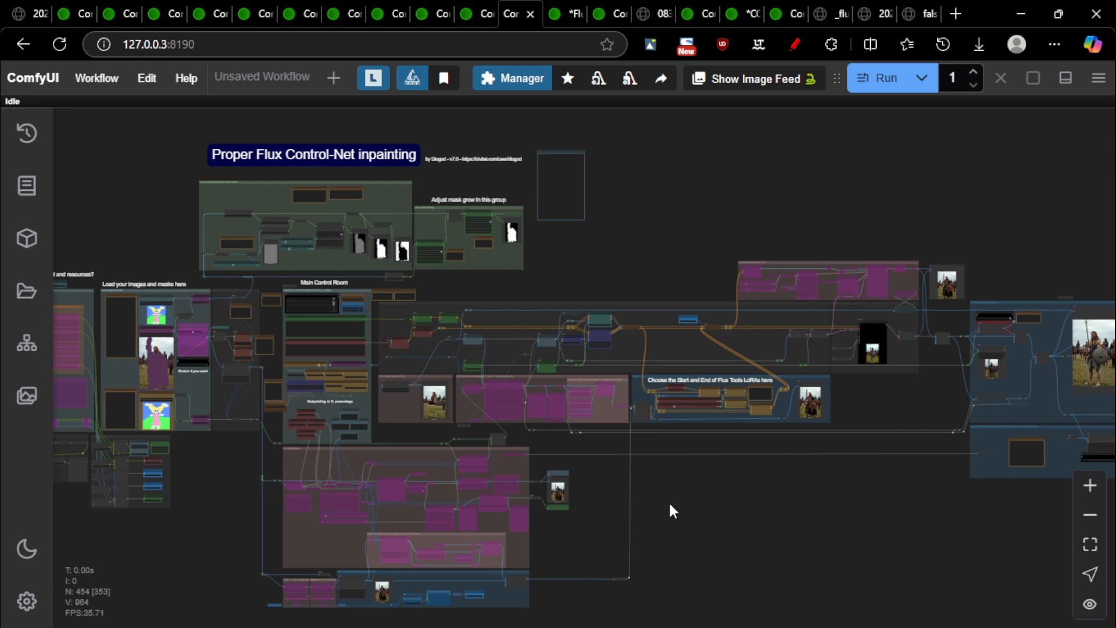
Pan and zoom across the workflow to bring the Image Comparer into view
{"action": "left_click_drag", "start_coordinate": [193, 526], "coordinate": [42, 423]}
{"action": "left_click_drag", "start_coordinate": [715, 459], "coordinate": [782, 479]}
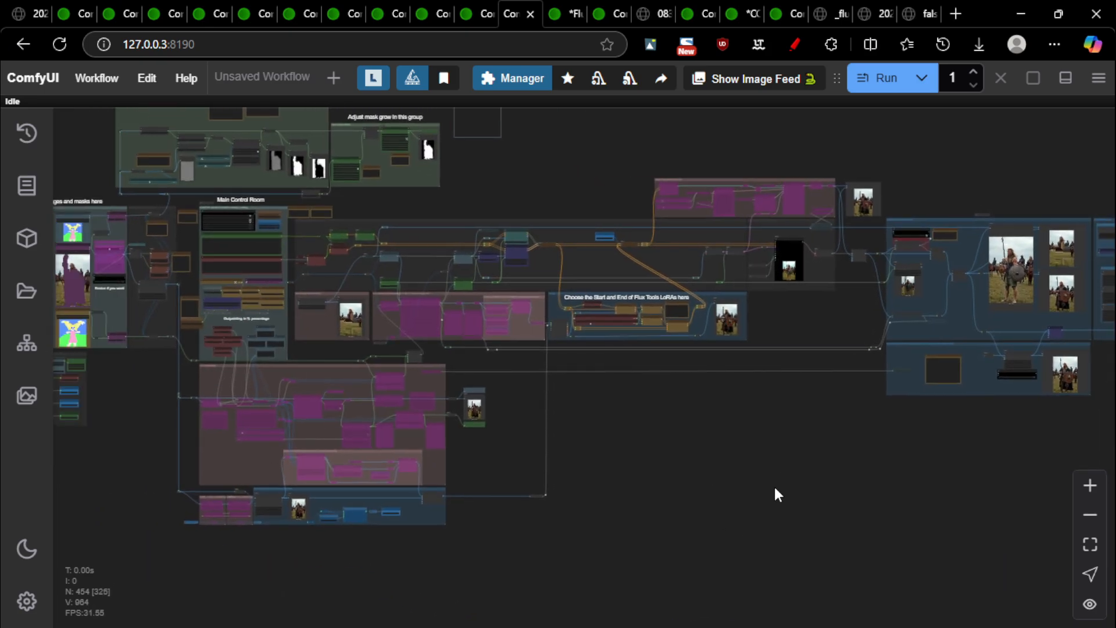
{"action": "scroll", "coordinate": [385, 361], "scroll_direction": "up", "scroll_amount": 10}
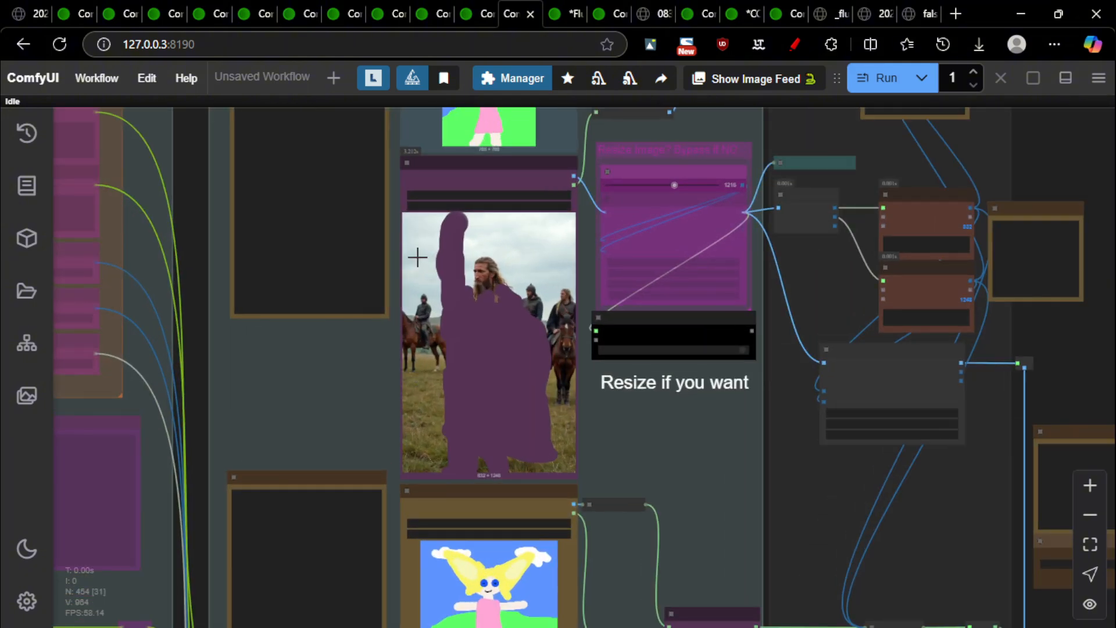
{"action": "scroll", "coordinate": [457, 282], "scroll_direction": "down", "scroll_amount": 10}
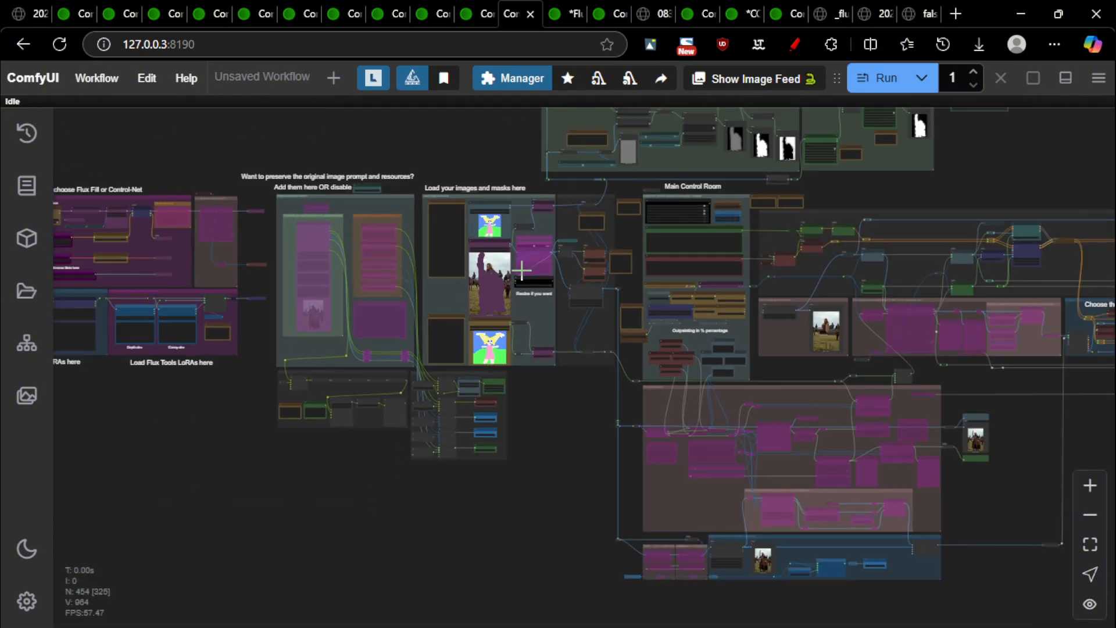
{"action": "left_click_drag", "start_coordinate": [835, 147], "coordinate": [363, 172]}
{"action": "scroll", "coordinate": [915, 394], "scroll_direction": "up", "scroll_amount": 10}
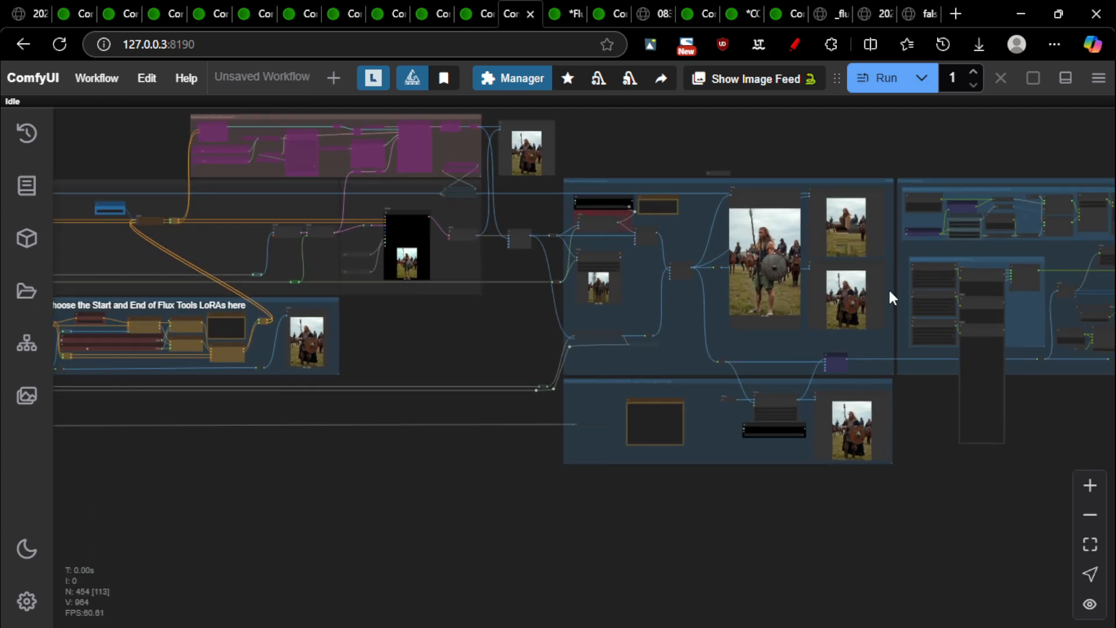
{"action": "scroll", "coordinate": [860, 250], "scroll_direction": "up", "scroll_amount": 4}
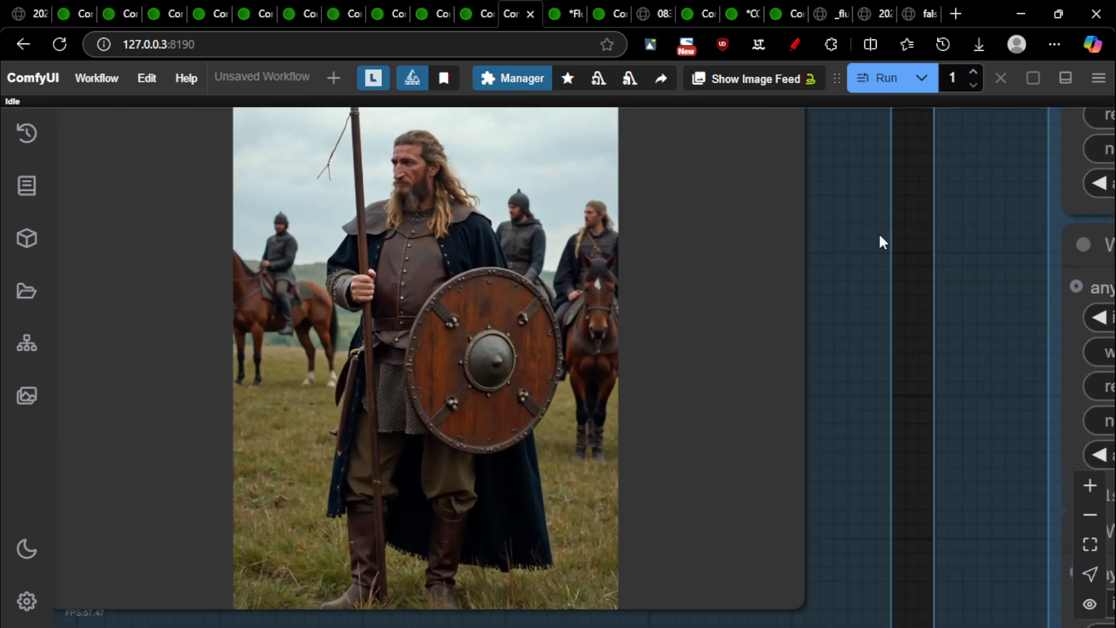
{"action": "scroll", "coordinate": [884, 288], "scroll_direction": "down", "scroll_amount": 2}
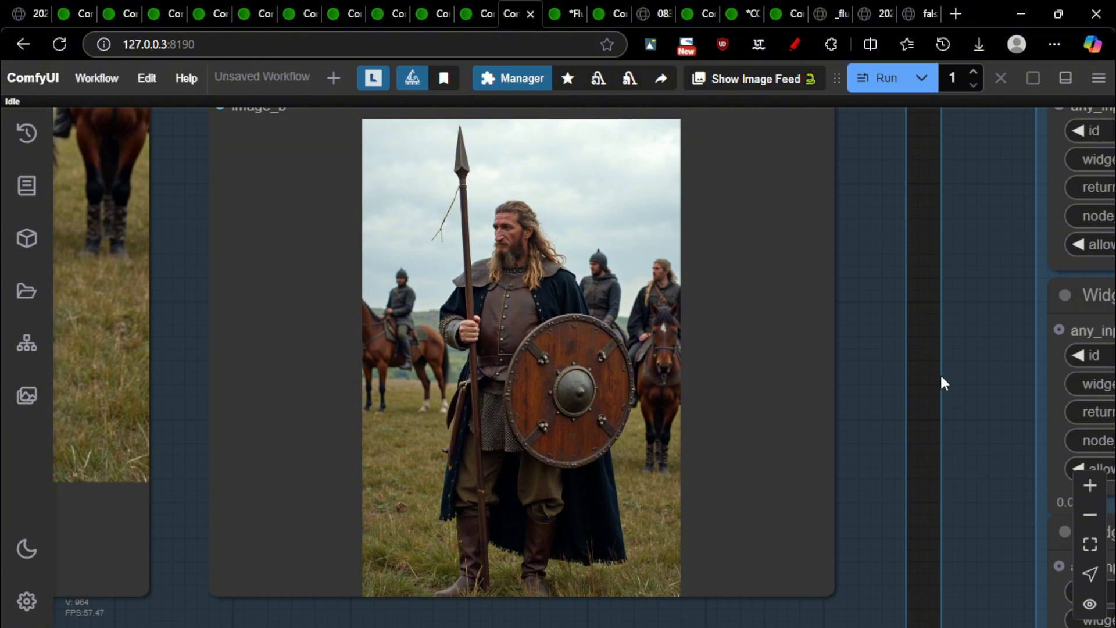
Zoom in and out on the comparer, checking the bare-armed warrior against the armoured original
{"action": "scroll", "coordinate": [941, 382], "scroll_direction": "down", "scroll_amount": 3}
{"action": "scroll", "coordinate": [940, 381], "scroll_direction": "up", "scroll_amount": 2}
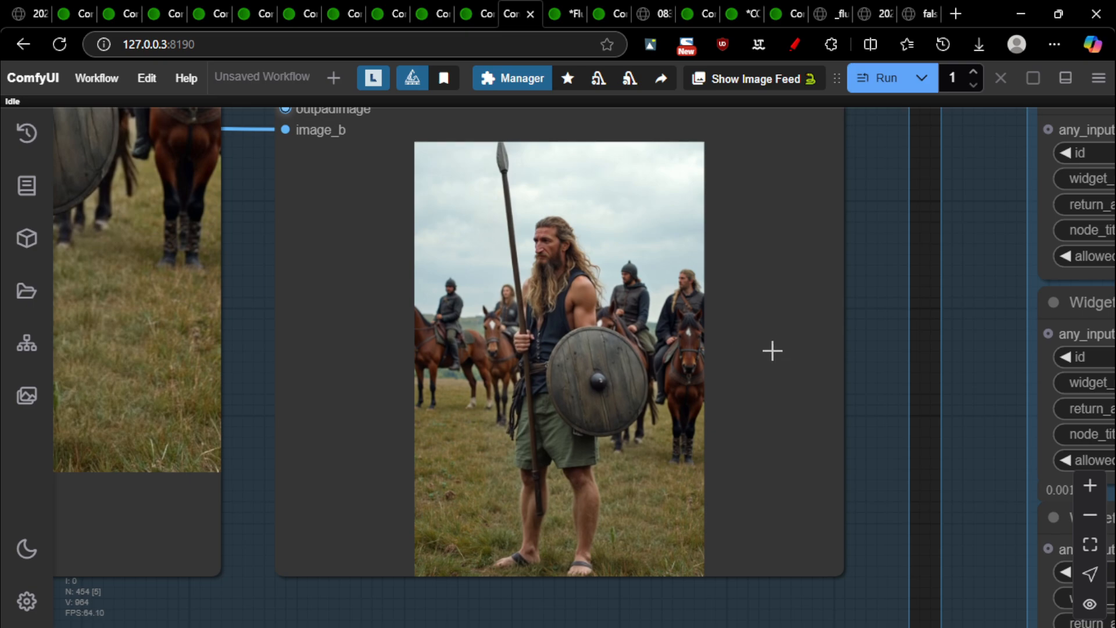
{"action": "scroll", "coordinate": [794, 353], "scroll_direction": "up", "scroll_amount": 1}
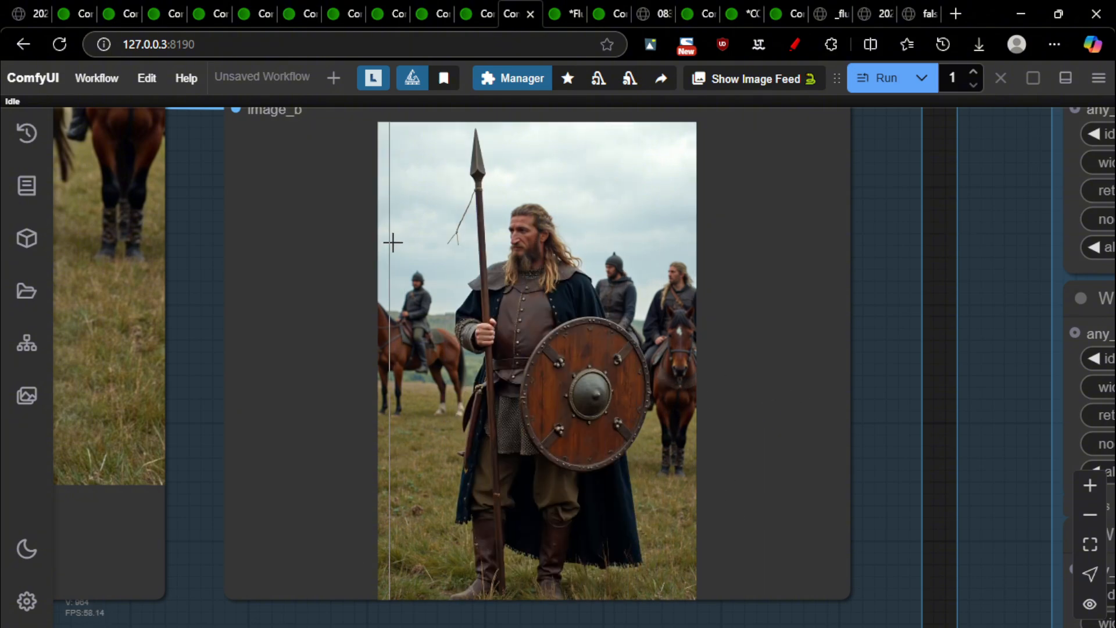
{"action": "scroll", "coordinate": [608, 500], "scroll_direction": "up", "scroll_amount": 2}
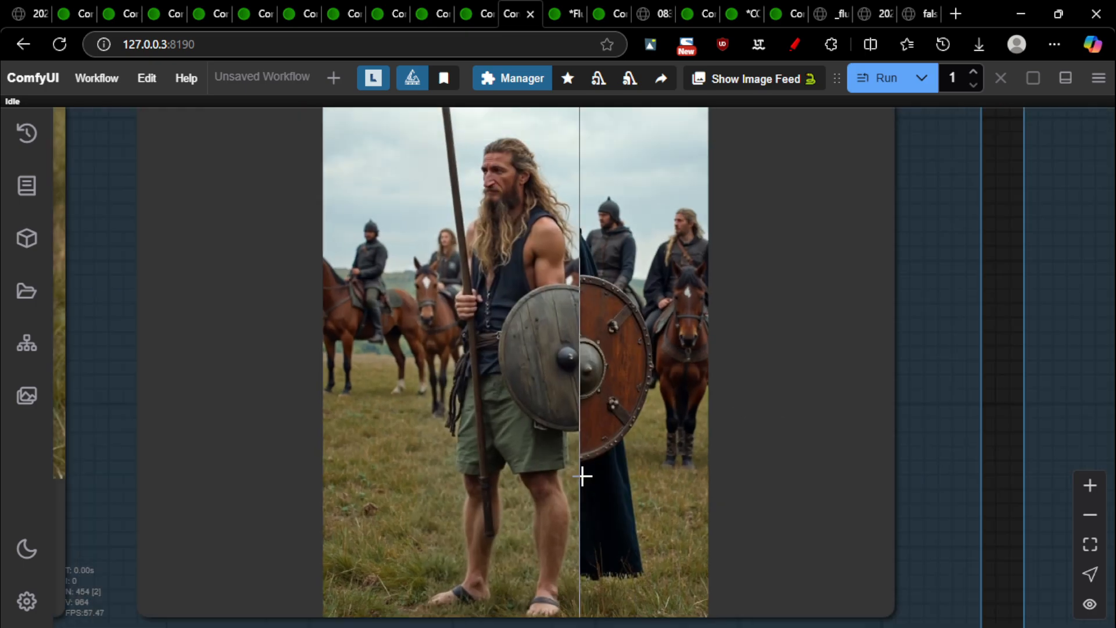
{"action": "scroll", "coordinate": [697, 409], "scroll_direction": "down", "scroll_amount": 2}
{"action": "scroll", "coordinate": [707, 430], "scroll_direction": "up", "scroll_amount": 2}
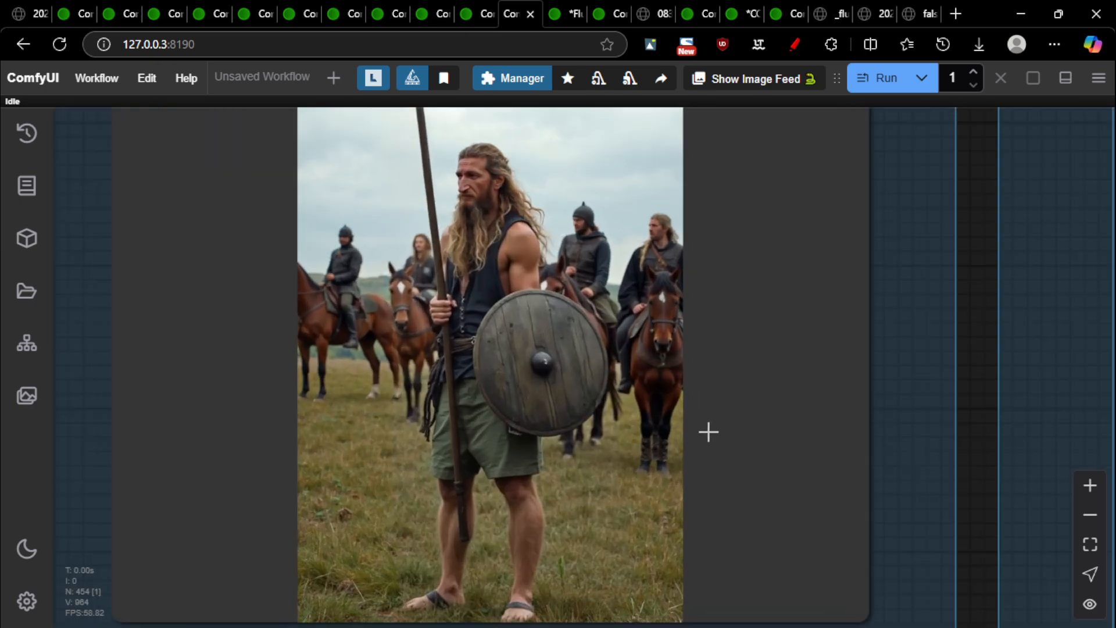
{"action": "scroll", "coordinate": [708, 433], "scroll_direction": "down", "scroll_amount": 3}
{"action": "scroll", "coordinate": [599, 384], "scroll_direction": "up", "scroll_amount": 4}
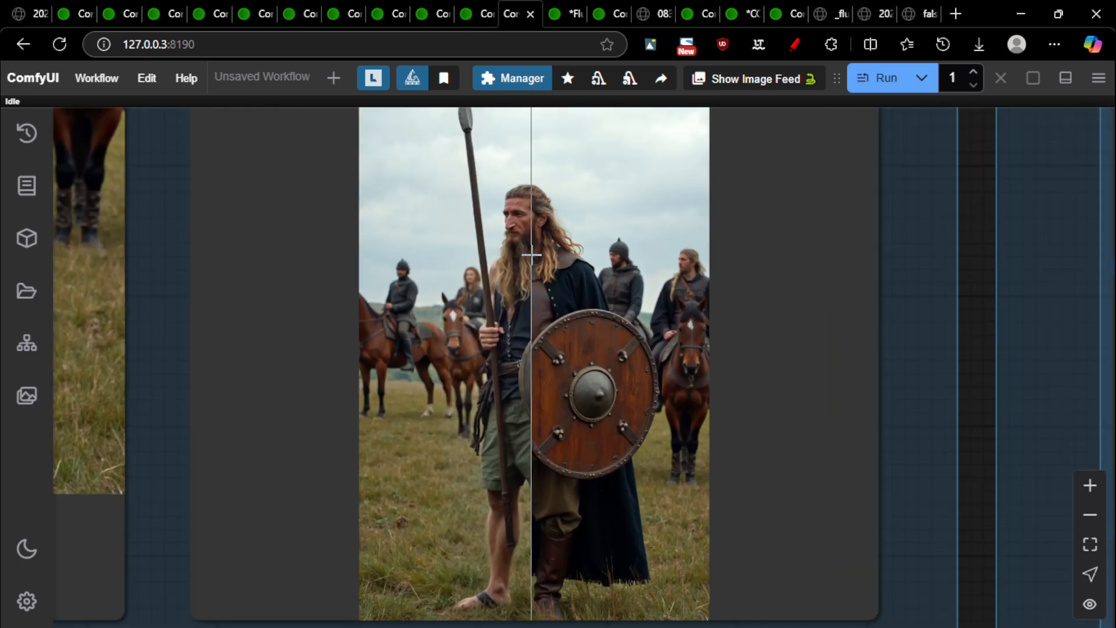
Switch to the modified Flux workflow tab and reposition its image comparison nodes
{"action": "scroll", "coordinate": [797, 472], "scroll_direction": "down", "scroll_amount": 7}
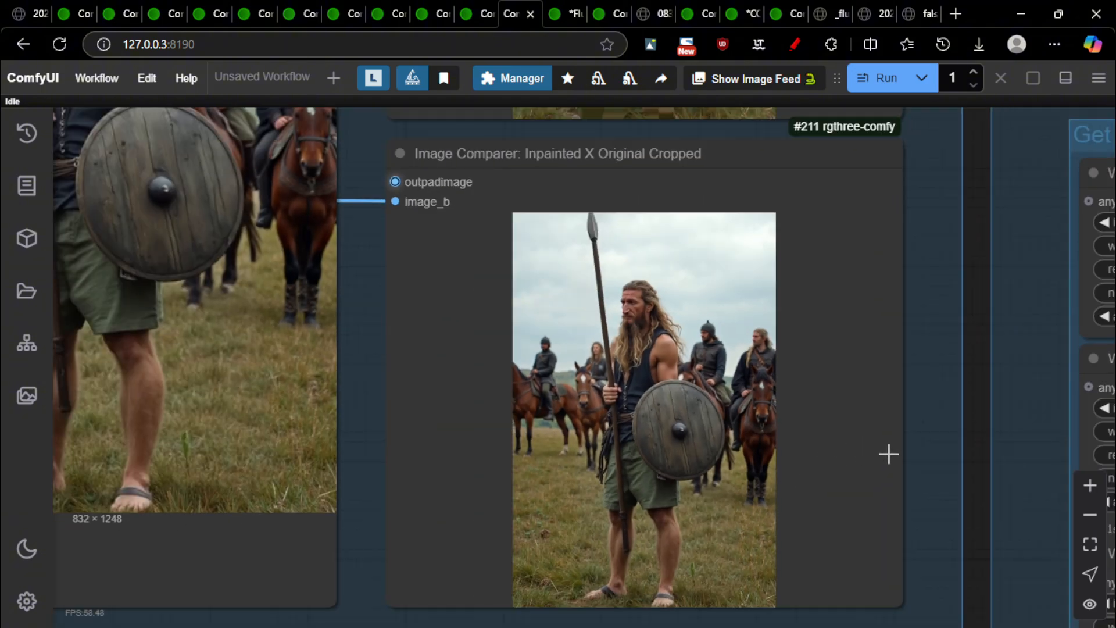
{"action": "scroll", "coordinate": [852, 462], "scroll_direction": "down", "scroll_amount": 2}
{"action": "scroll", "coordinate": [854, 462], "scroll_direction": "up", "scroll_amount": 4}
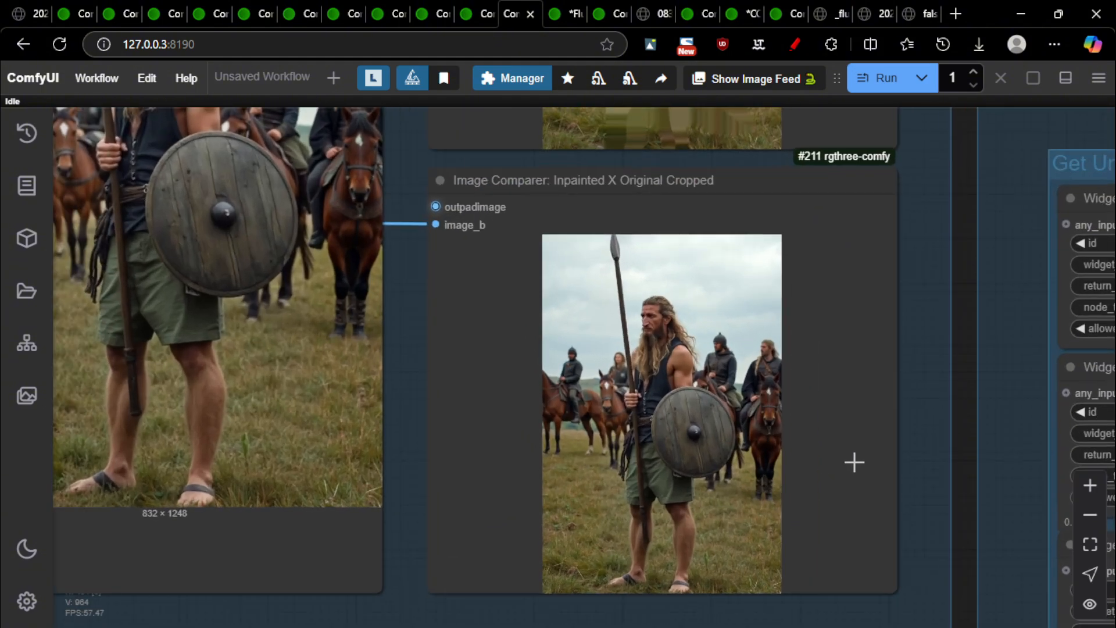
{"action": "key", "text": "ctrl+Tab"}
{"action": "left_click_drag", "start_coordinate": [958, 443], "coordinate": [911, 381]}
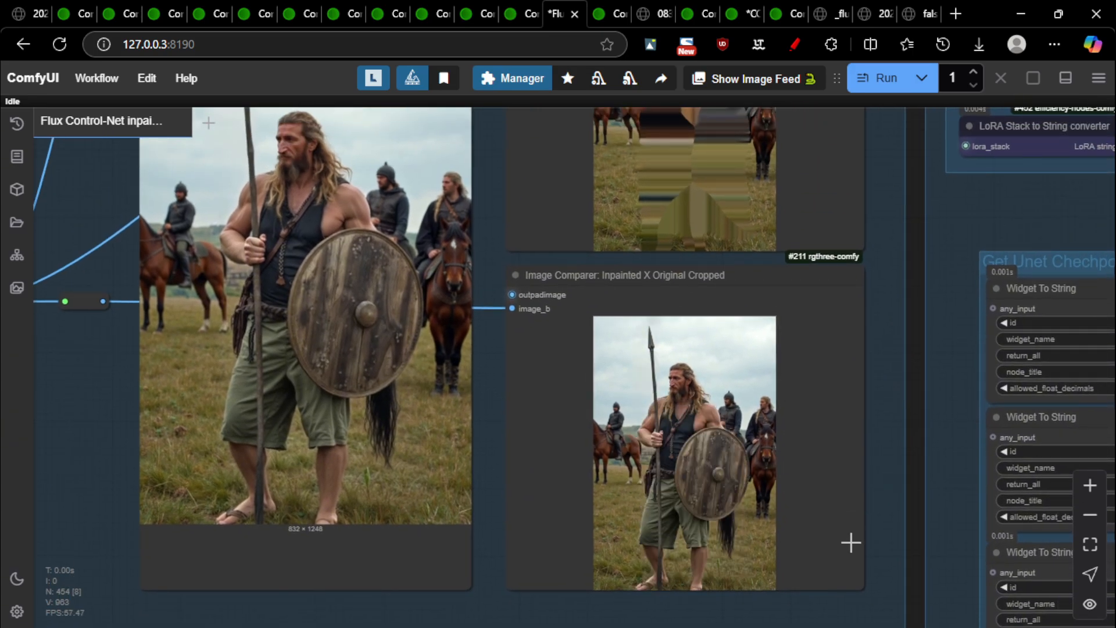
Zoom out and pan to the depth map preview
{"action": "scroll", "coordinate": [916, 553], "scroll_direction": "down", "scroll_amount": 12}
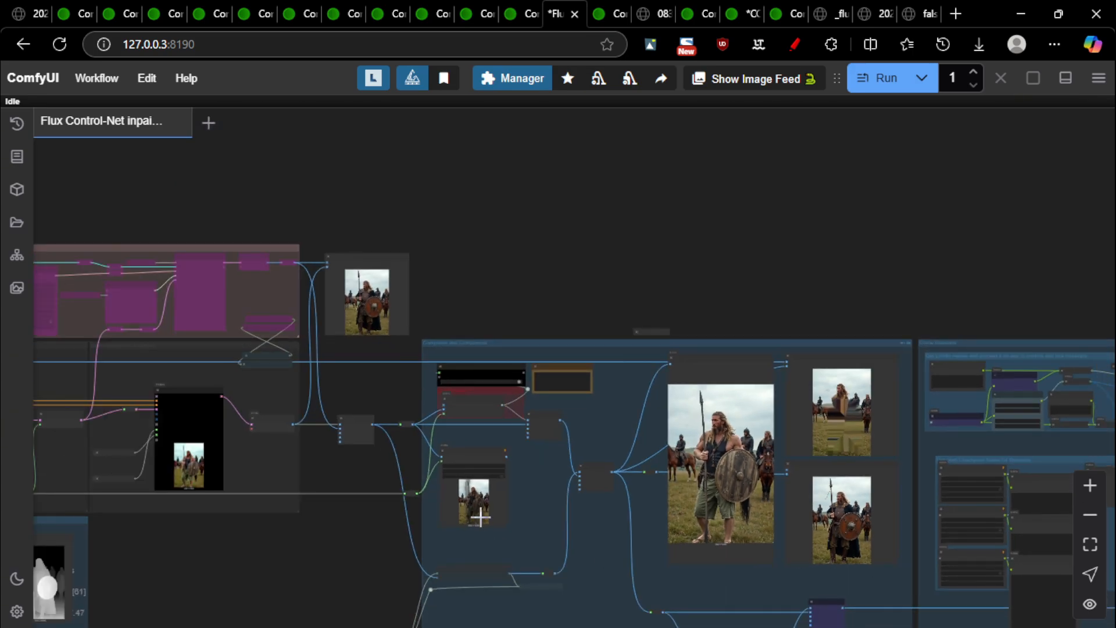
{"action": "left_click_drag", "start_coordinate": [297, 580], "coordinate": [812, 290]}
{"action": "scroll", "coordinate": [542, 296], "scroll_direction": "up", "scroll_amount": 11}
{"action": "scroll", "coordinate": [583, 198], "scroll_direction": "up", "scroll_amount": 9}
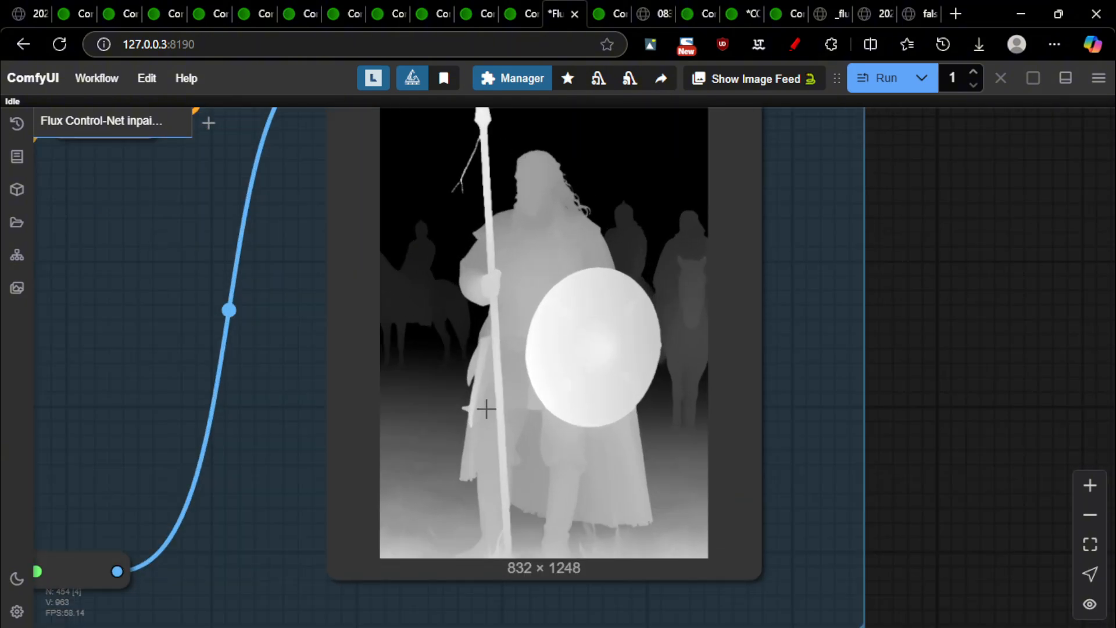
{"action": "scroll", "coordinate": [586, 296], "scroll_direction": "down", "scroll_amount": 4}
{"action": "scroll", "coordinate": [937, 266], "scroll_direction": "down", "scroll_amount": 6}
Pan across the sampler and composite groups to the large warrior result image
{"action": "left_click_drag", "start_coordinate": [960, 287], "coordinate": [511, 444]}
{"action": "scroll", "coordinate": [731, 384], "scroll_direction": "down", "scroll_amount": 5}
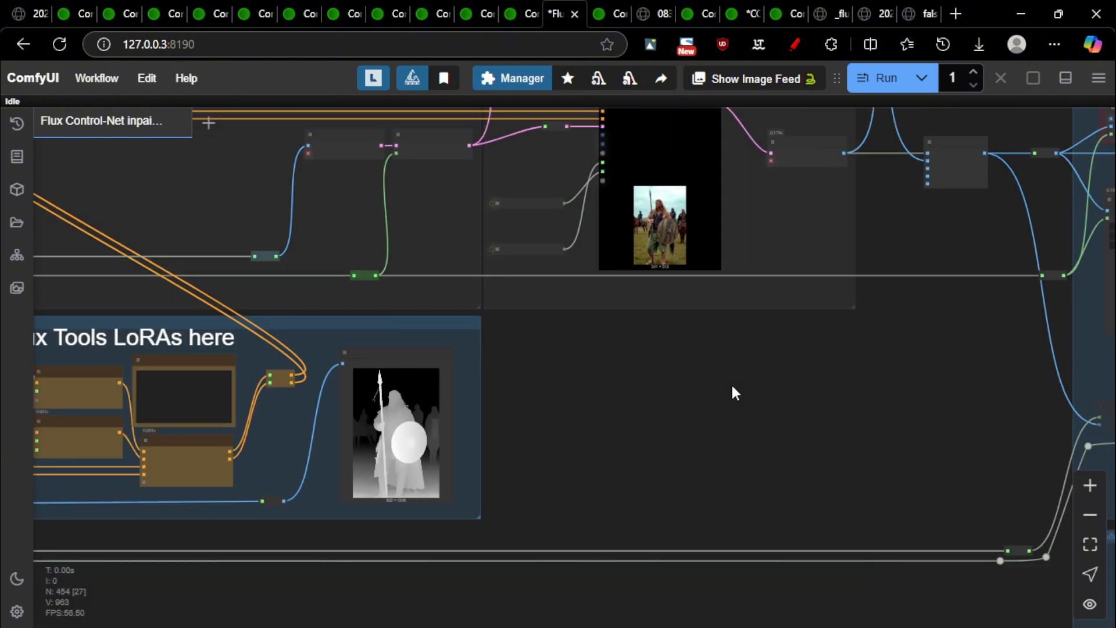
{"action": "left_click_drag", "start_coordinate": [827, 389], "coordinate": [193, 420]}
{"action": "left_click_drag", "start_coordinate": [731, 388], "coordinate": [356, 461]}
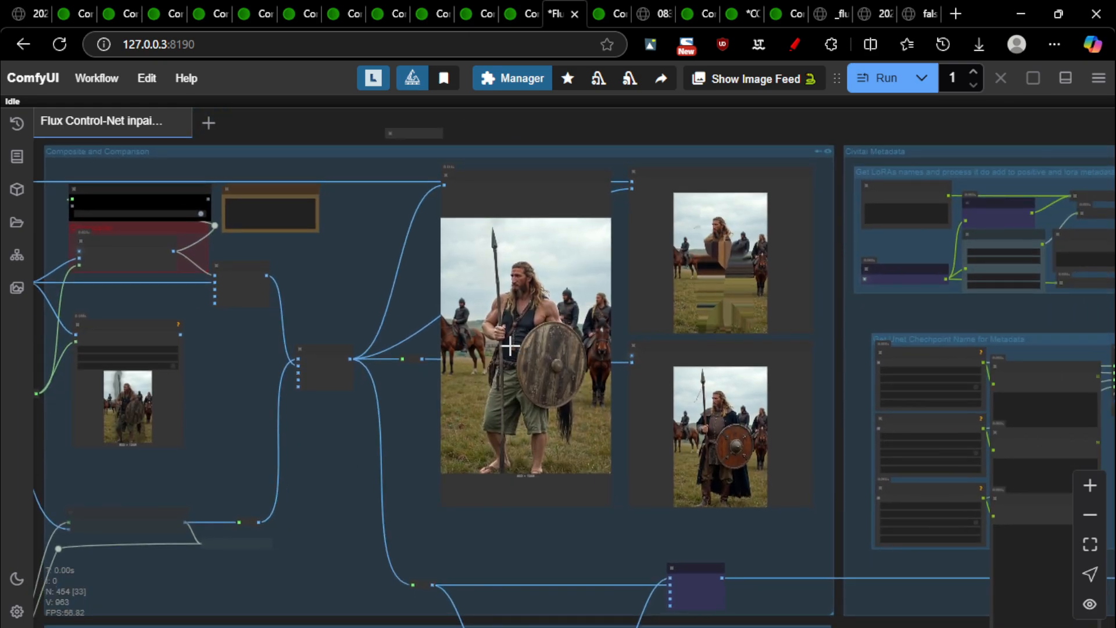
{"action": "scroll", "coordinate": [484, 234], "scroll_direction": "up", "scroll_amount": 9}
{"action": "scroll", "coordinate": [483, 233], "scroll_direction": "down", "scroll_amount": 2}
Zoom in and out on the 'Inpainted X Original' comparer to compare the warrior with the original
{"action": "left_click_drag", "start_coordinate": [514, 292], "coordinate": [467, 258]}
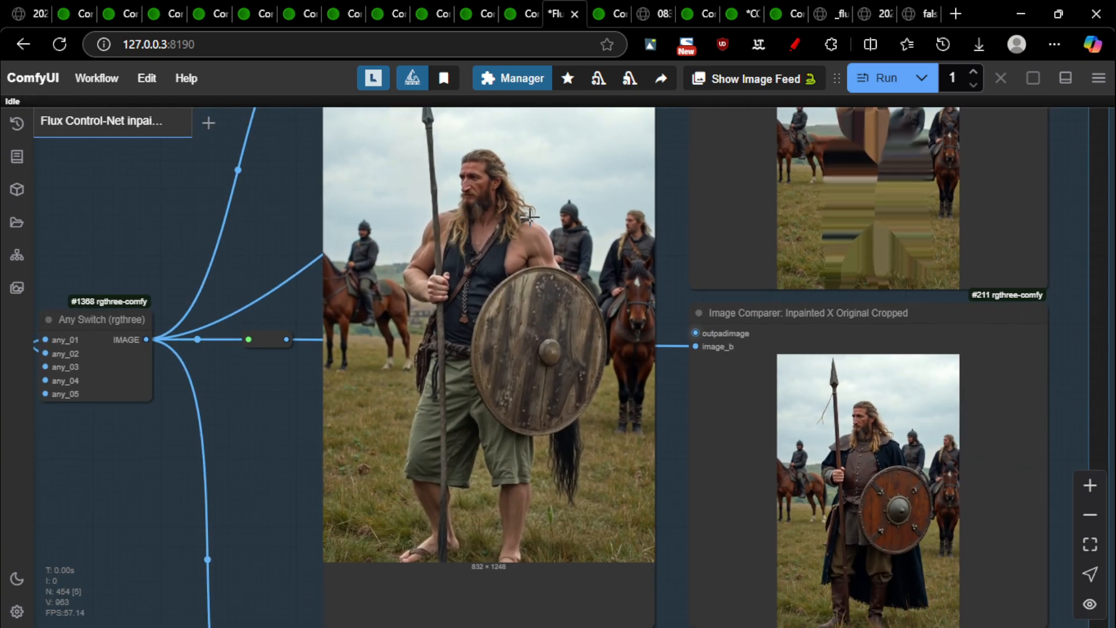
{"action": "left_click_drag", "start_coordinate": [543, 419], "coordinate": [368, 364]}
{"action": "scroll", "coordinate": [797, 493], "scroll_direction": "up", "scroll_amount": 6}
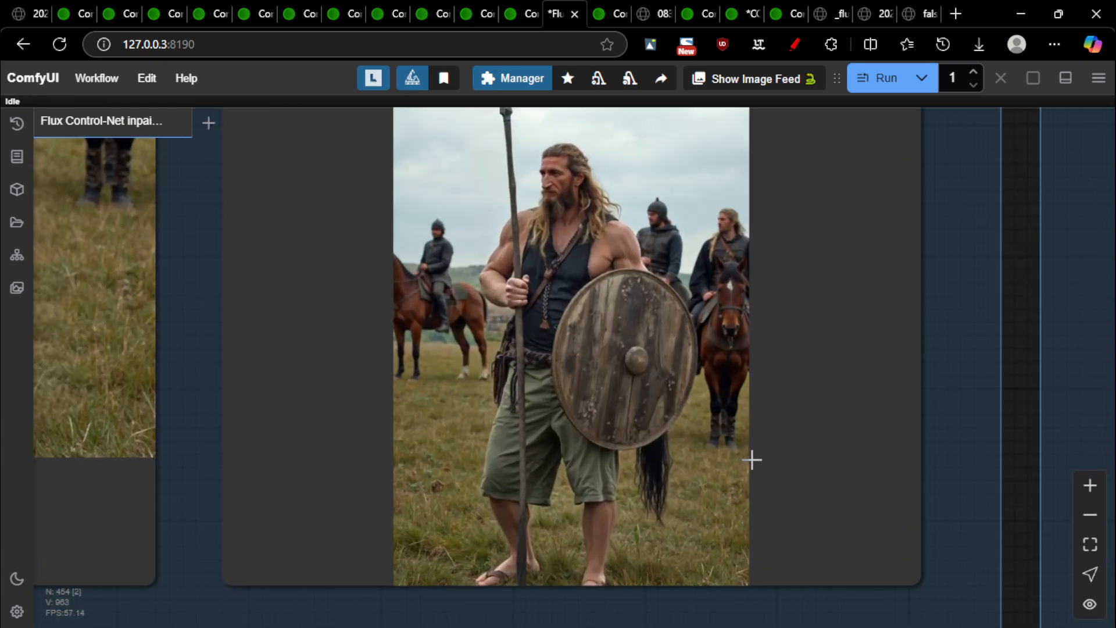
{"action": "scroll", "coordinate": [756, 375], "scroll_direction": "down", "scroll_amount": 3}
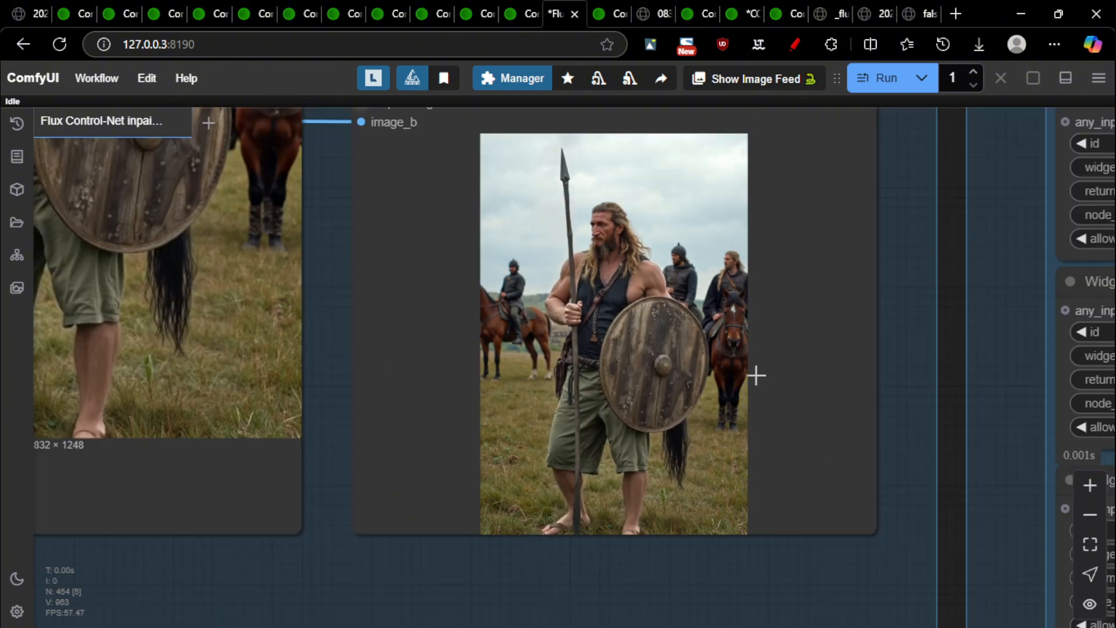
{"action": "scroll", "coordinate": [851, 333], "scroll_direction": "up", "scroll_amount": 3}
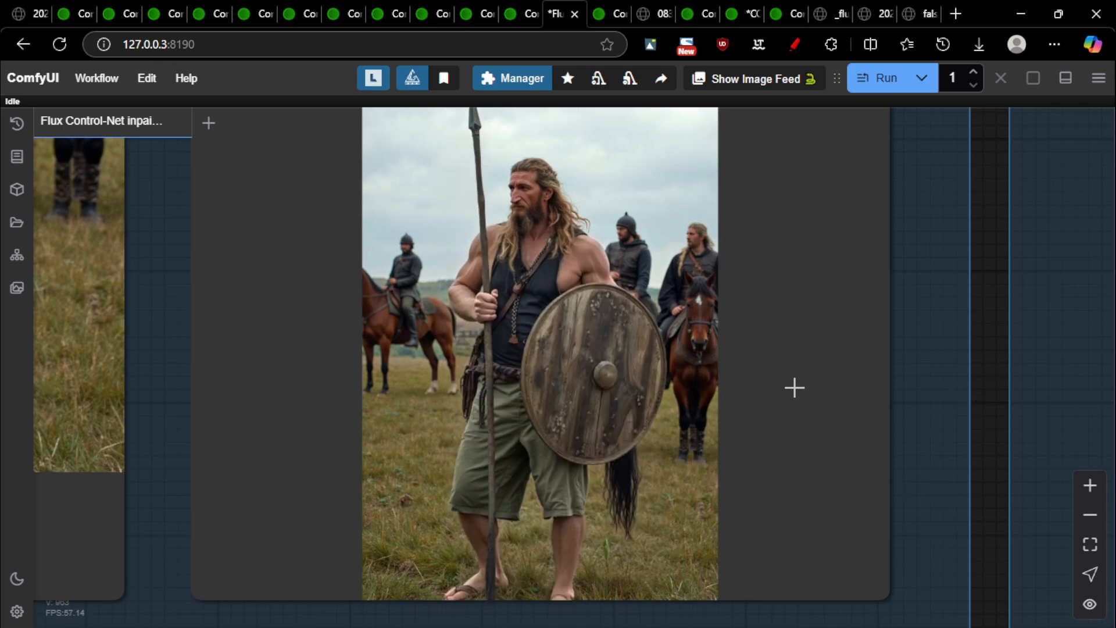
{"action": "scroll", "coordinate": [836, 348], "scroll_direction": "down", "scroll_amount": 1}
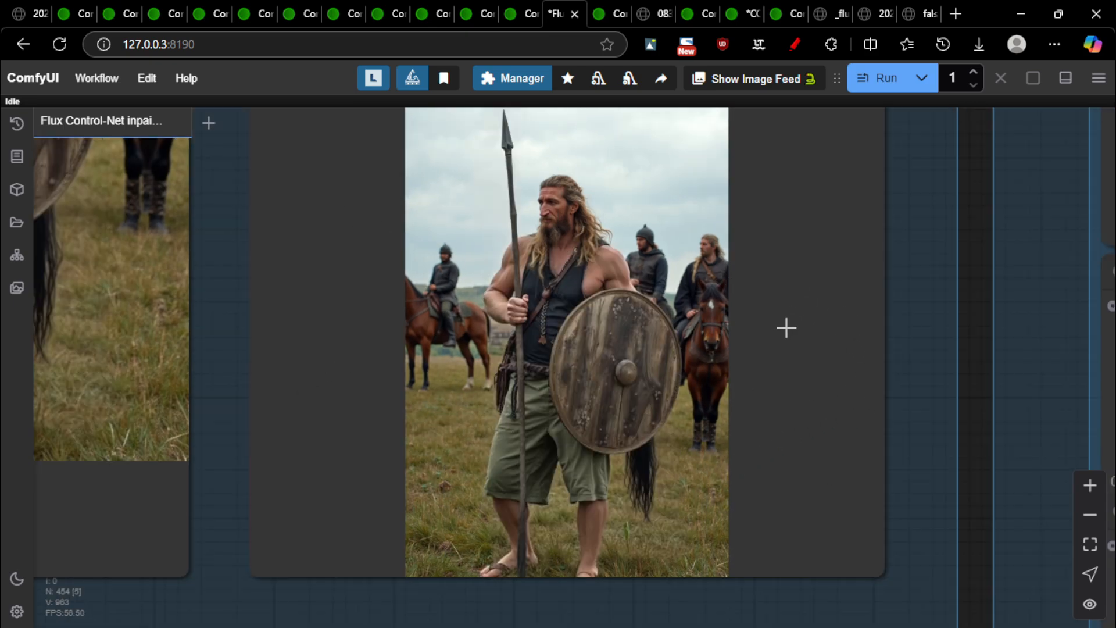
{"action": "scroll", "coordinate": [727, 495], "scroll_direction": "up", "scroll_amount": 2}
{"action": "scroll", "coordinate": [661, 520], "scroll_direction": "up", "scroll_amount": 3}
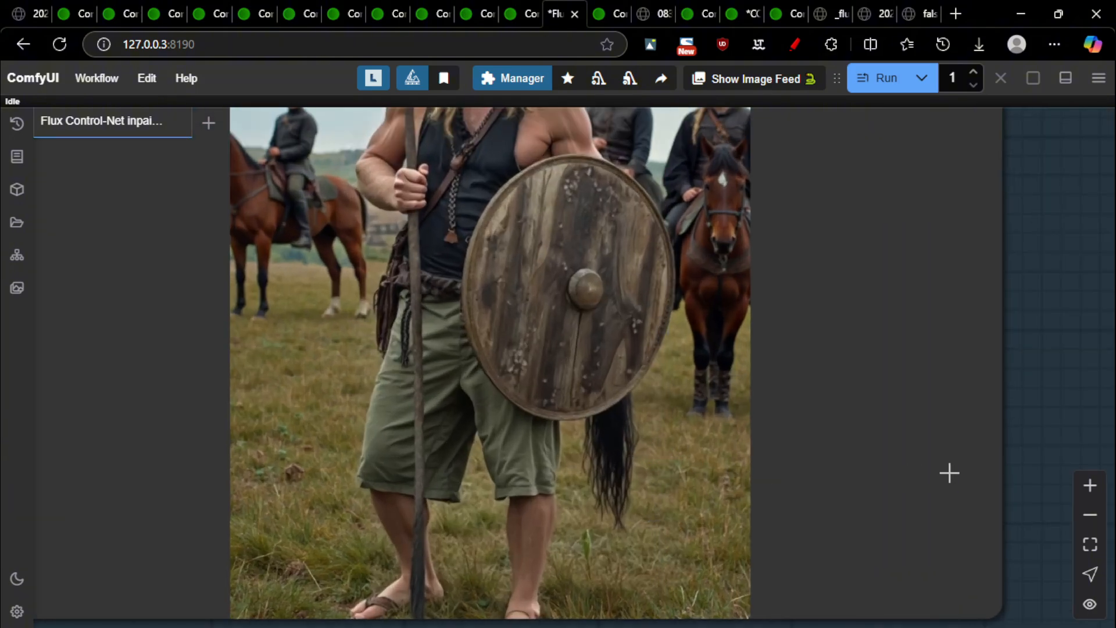
{"action": "scroll", "coordinate": [1006, 472], "scroll_direction": "down", "scroll_amount": 3}
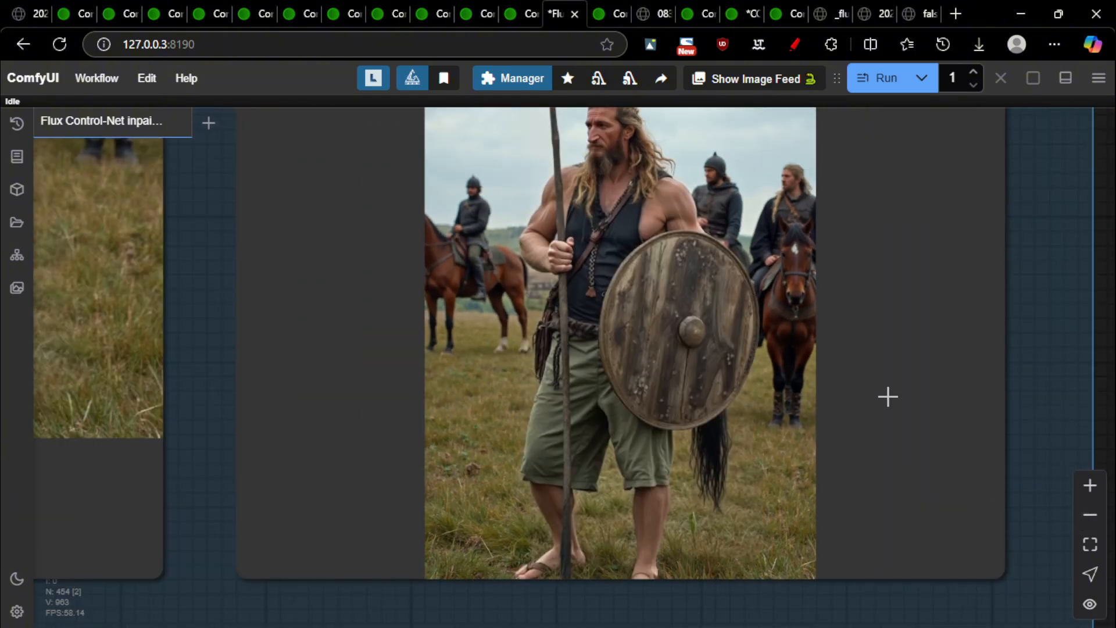
{"action": "scroll", "coordinate": [784, 500], "scroll_direction": "up", "scroll_amount": 3}
{"action": "scroll", "coordinate": [767, 479], "scroll_direction": "up", "scroll_amount": 4}
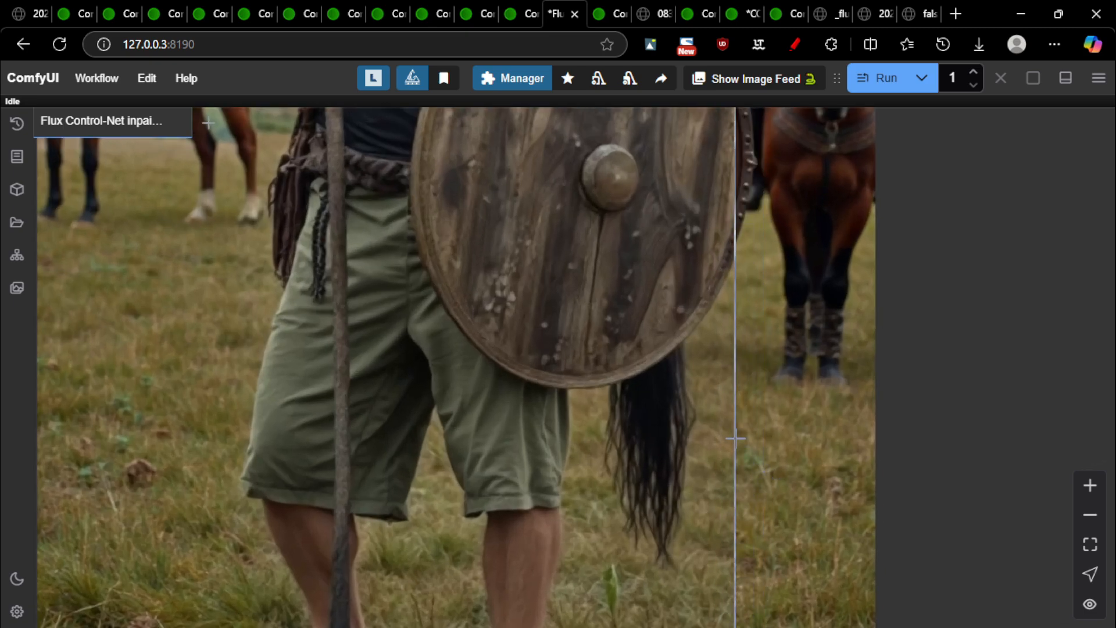
{"action": "scroll", "coordinate": [714, 446], "scroll_direction": "down", "scroll_amount": 7}
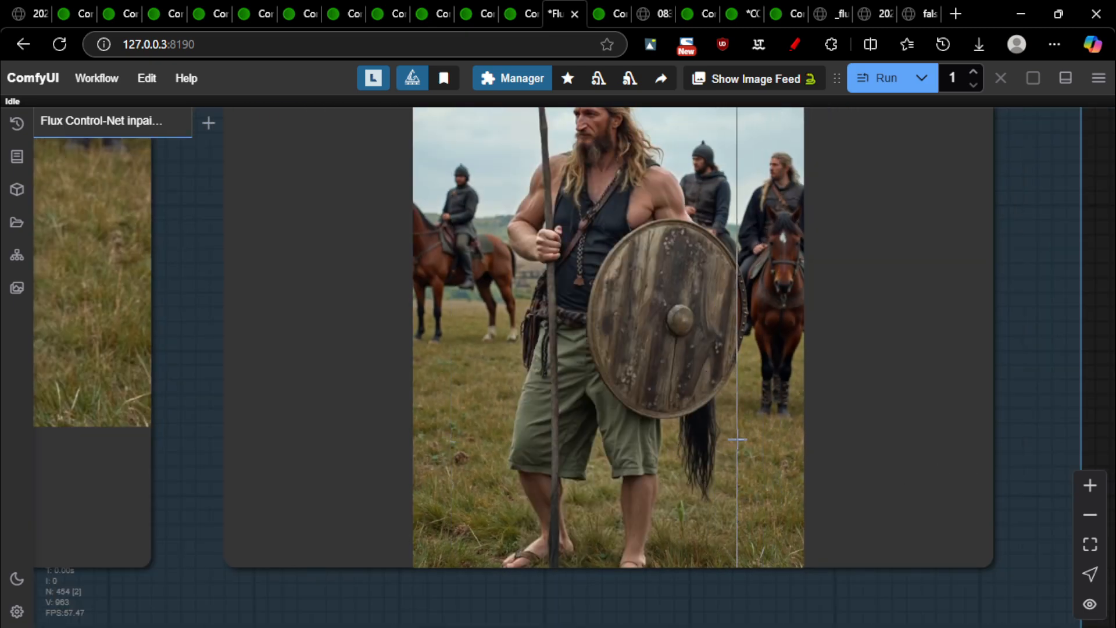
{"action": "scroll", "coordinate": [707, 463], "scroll_direction": "down", "scroll_amount": 2}
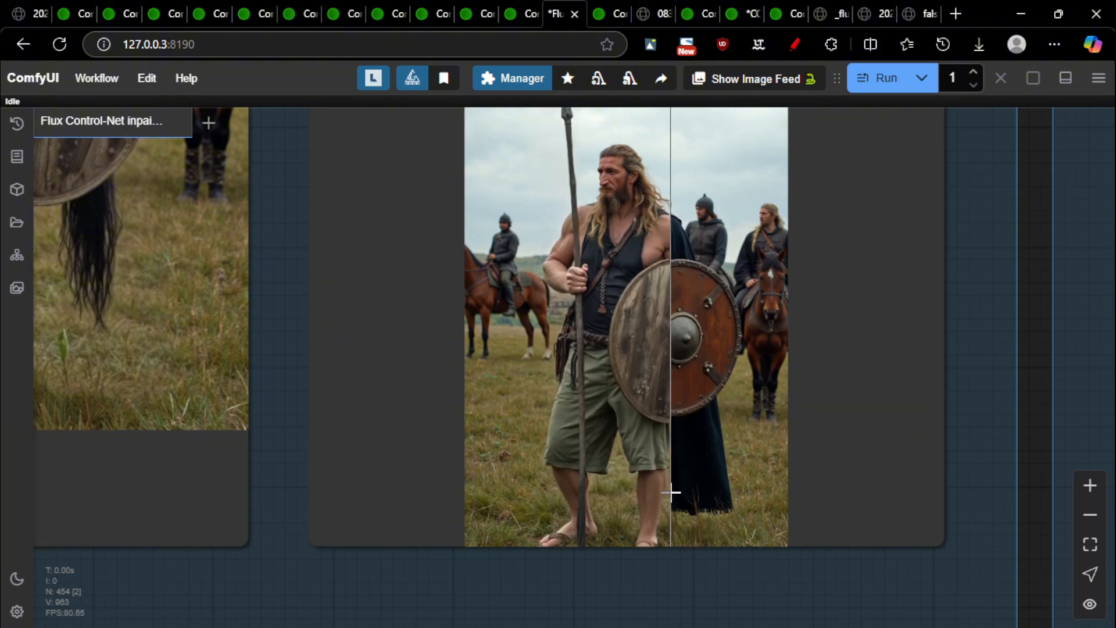
{"action": "scroll", "coordinate": [747, 471], "scroll_direction": "up", "scroll_amount": 5}
{"action": "scroll", "coordinate": [675, 407], "scroll_direction": "down", "scroll_amount": 5}
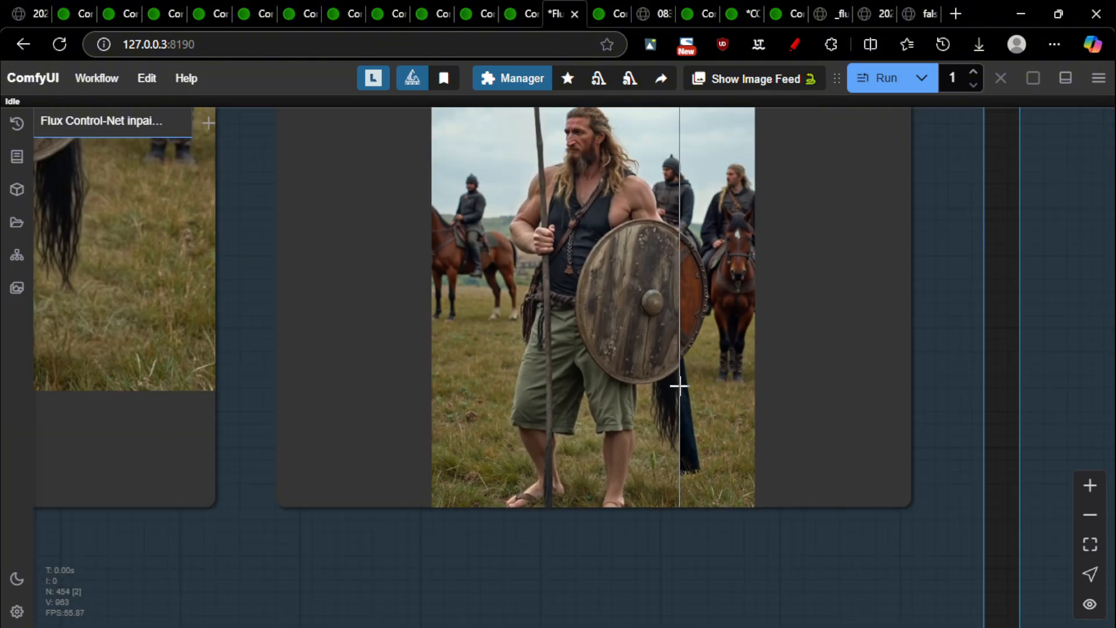
{"action": "scroll", "coordinate": [678, 385], "scroll_direction": "down", "scroll_amount": 5}
{"action": "scroll", "coordinate": [737, 332], "scroll_direction": "up", "scroll_amount": 7}
{"action": "scroll", "coordinate": [725, 299], "scroll_direction": "down", "scroll_amount": 5}
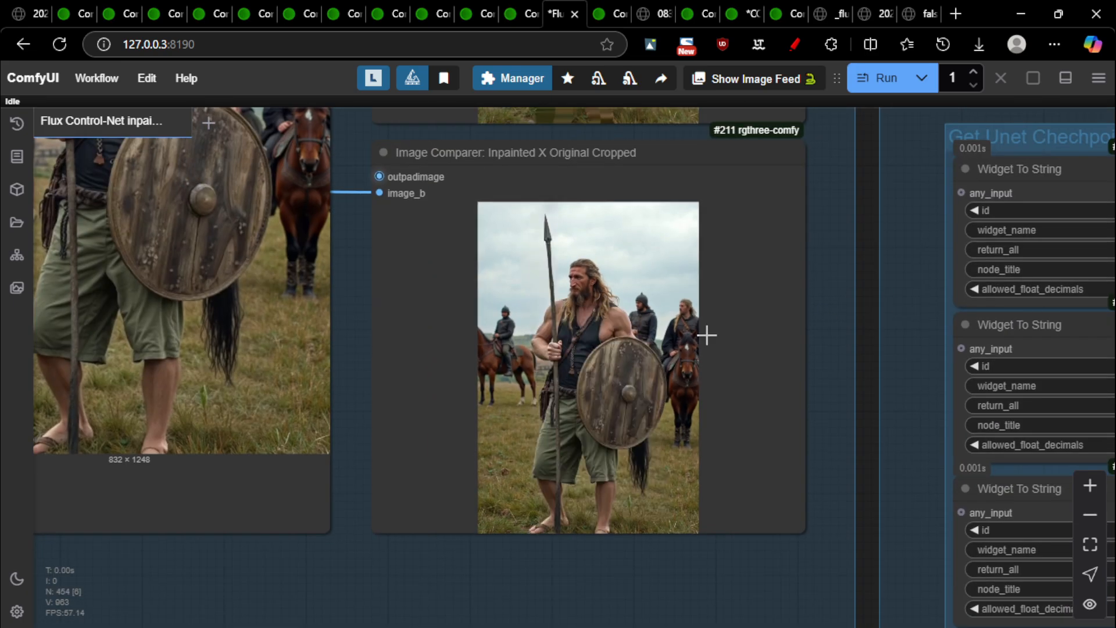
{"action": "scroll", "coordinate": [727, 372], "scroll_direction": "down", "scroll_amount": 11}
Pan over to the Flux Tools LoRAs group and its depth preview
{"action": "left_click_drag", "start_coordinate": [509, 460], "coordinate": [907, 424]}
{"action": "left_click_drag", "start_coordinate": [466, 427], "coordinate": [913, 411]}
{"action": "scroll", "coordinate": [342, 487], "scroll_direction": "up", "scroll_amount": 4}
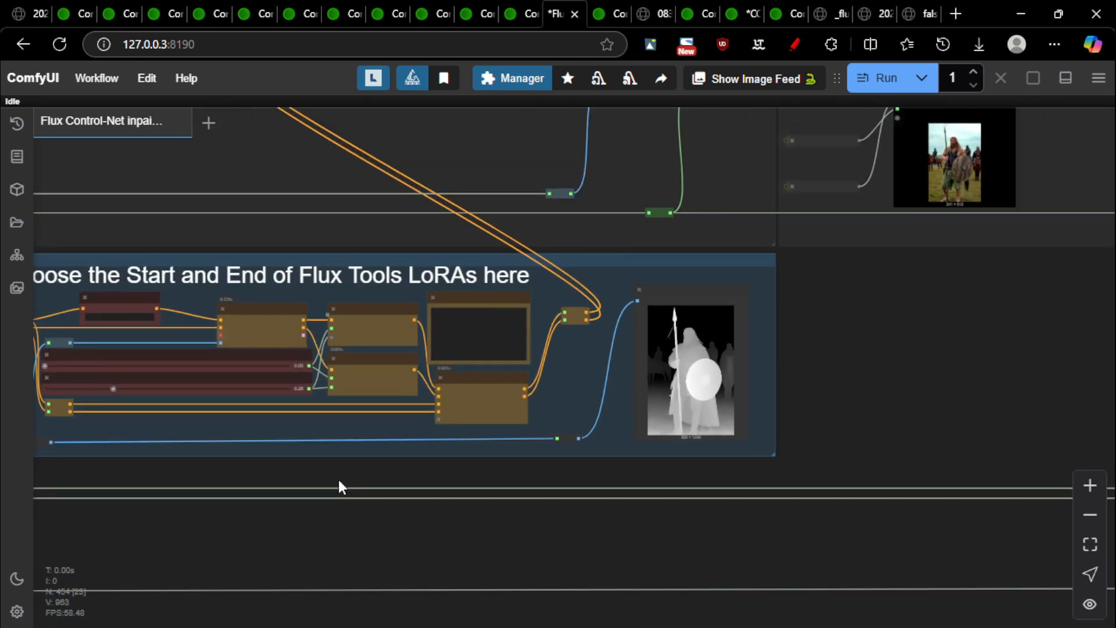
{"action": "scroll", "coordinate": [342, 487], "scroll_direction": "down", "scroll_amount": 2}
{"action": "scroll", "coordinate": [598, 356], "scroll_direction": "up", "scroll_amount": 3}
{"action": "scroll", "coordinate": [598, 357], "scroll_direction": "down", "scroll_amount": 8}
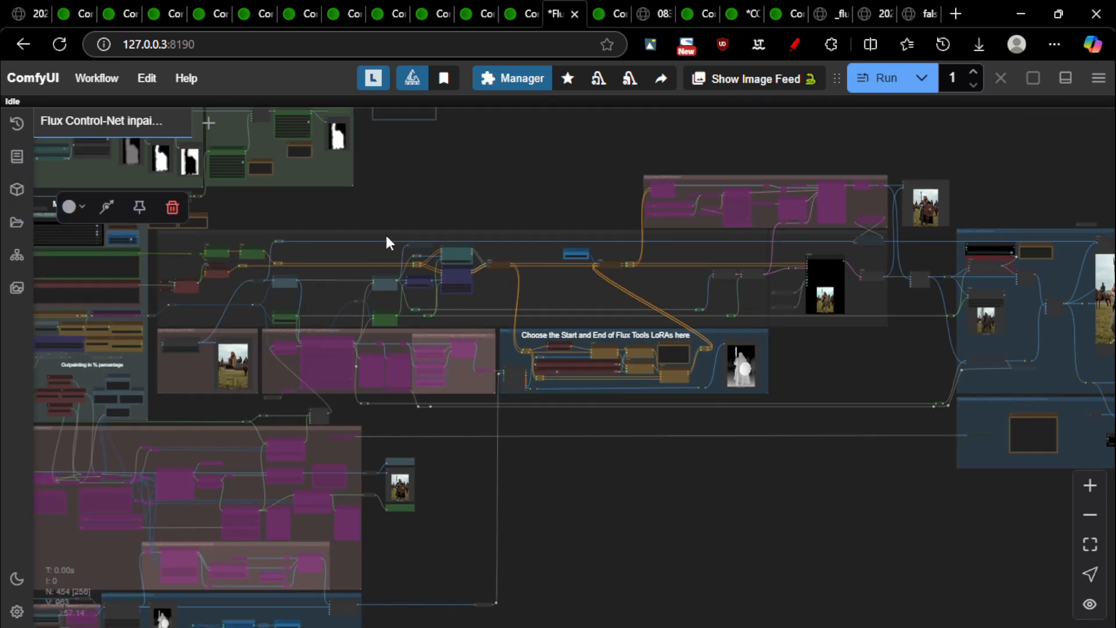
Switch to the other workflow tab and pan toward its Main Control Room groups
{"action": "left_click_drag", "start_coordinate": [399, 194], "coordinate": [877, 197]}
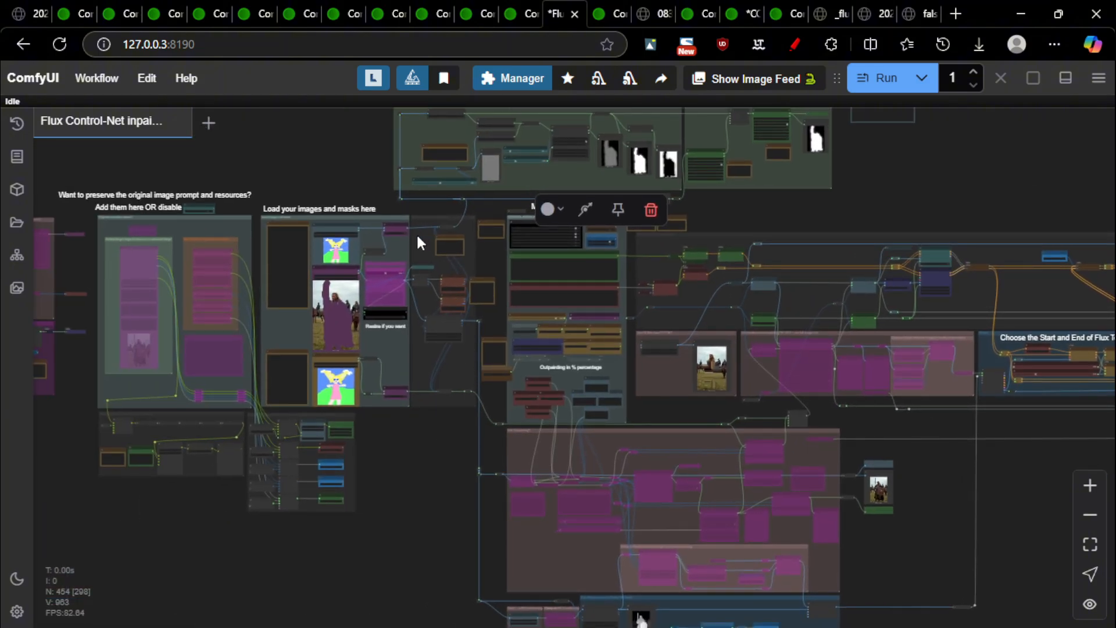
{"action": "key", "text": "ctrl+Tab"}
{"action": "scroll", "coordinate": [248, 372], "scroll_direction": "down", "scroll_amount": 2}
{"action": "left_click_drag", "start_coordinate": [309, 182], "coordinate": [889, 226]}
{"action": "scroll", "coordinate": [629, 176], "scroll_direction": "down", "scroll_amount": 8}
{"action": "left_click_drag", "start_coordinate": [696, 475], "coordinate": [983, 479]}
{"action": "left_click_drag", "start_coordinate": [402, 520], "coordinate": [1087, 522]}
{"action": "scroll", "coordinate": [369, 362], "scroll_direction": "up", "scroll_amount": 5}
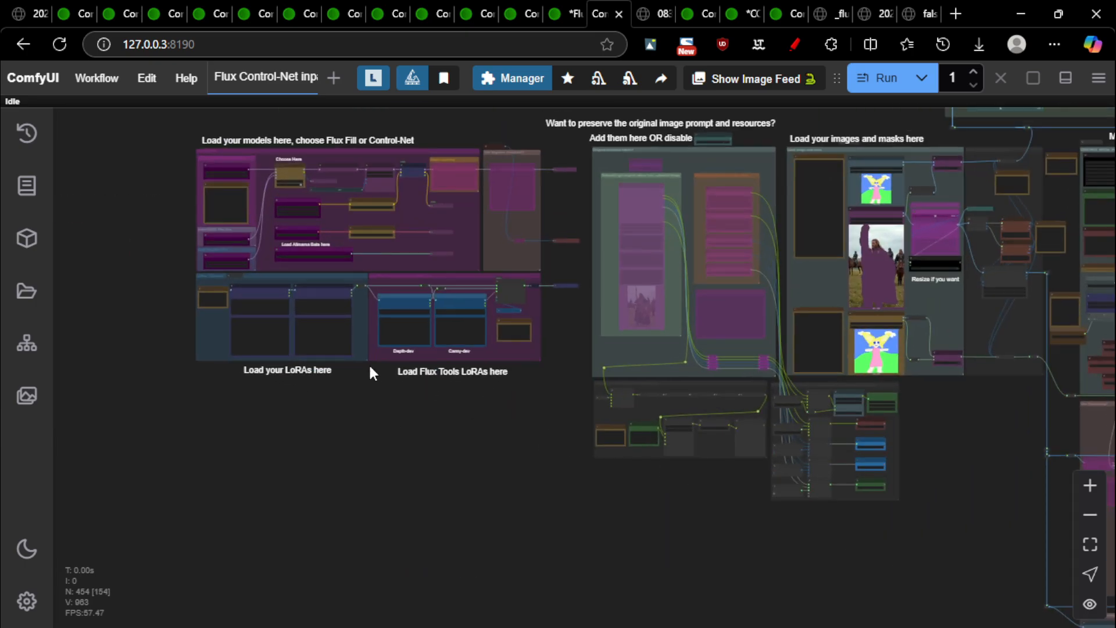
Jump through the canvas bookmarks to the workflow's Loras group
{"action": "key", "text": "2"}
{"action": "key", "text": "3"}
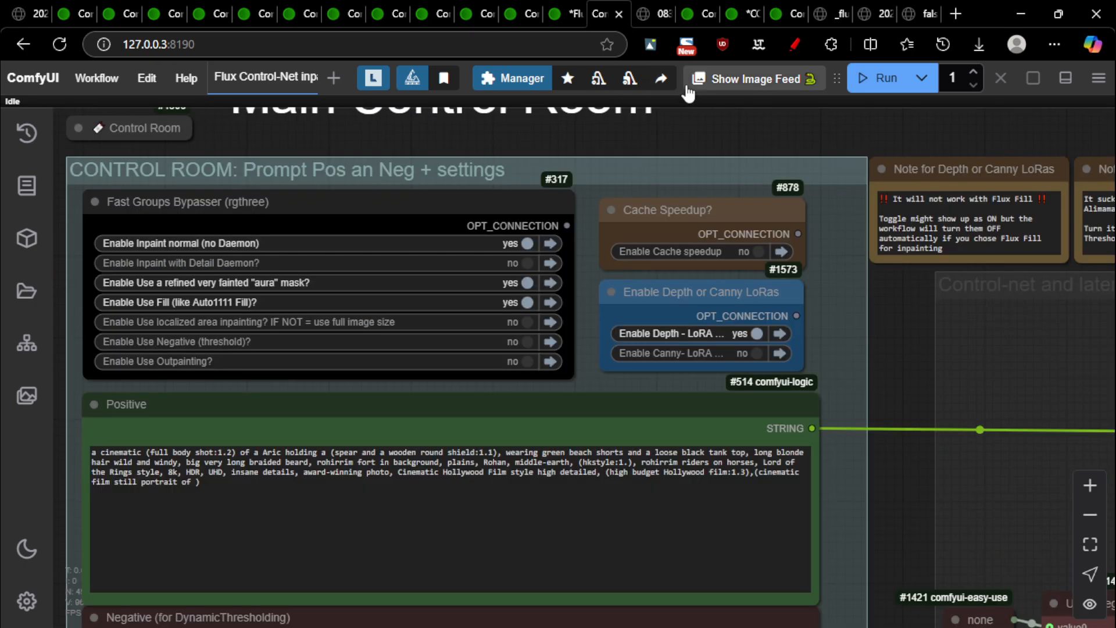
{"action": "left_click", "coordinate": [445, 79]}
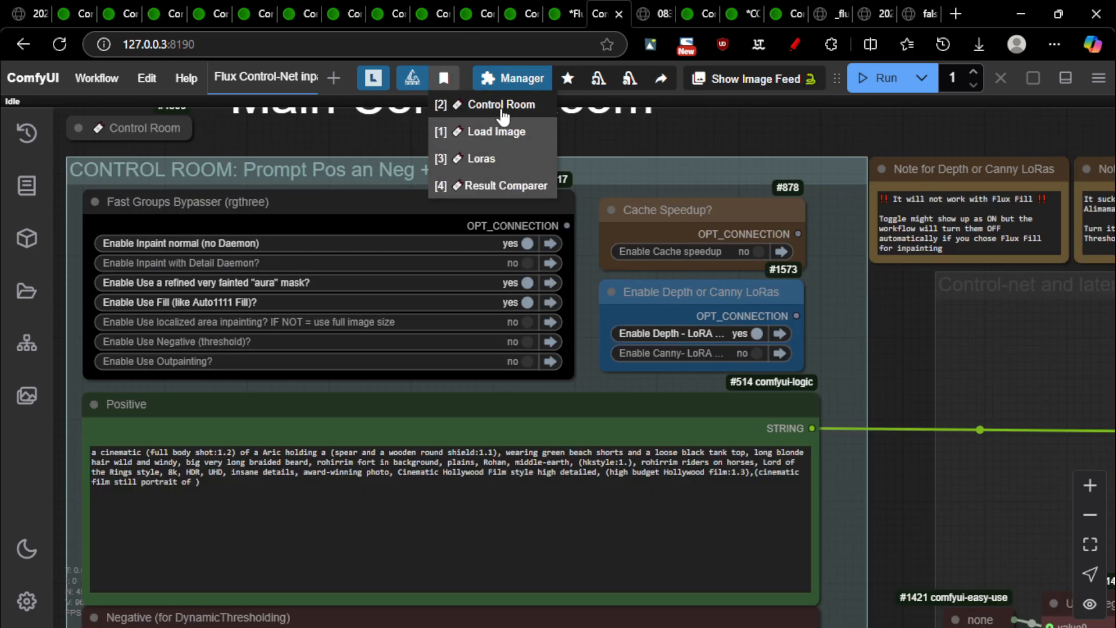
{"action": "left_click", "coordinate": [481, 158]}
{"action": "left_click", "coordinate": [807, 395]}
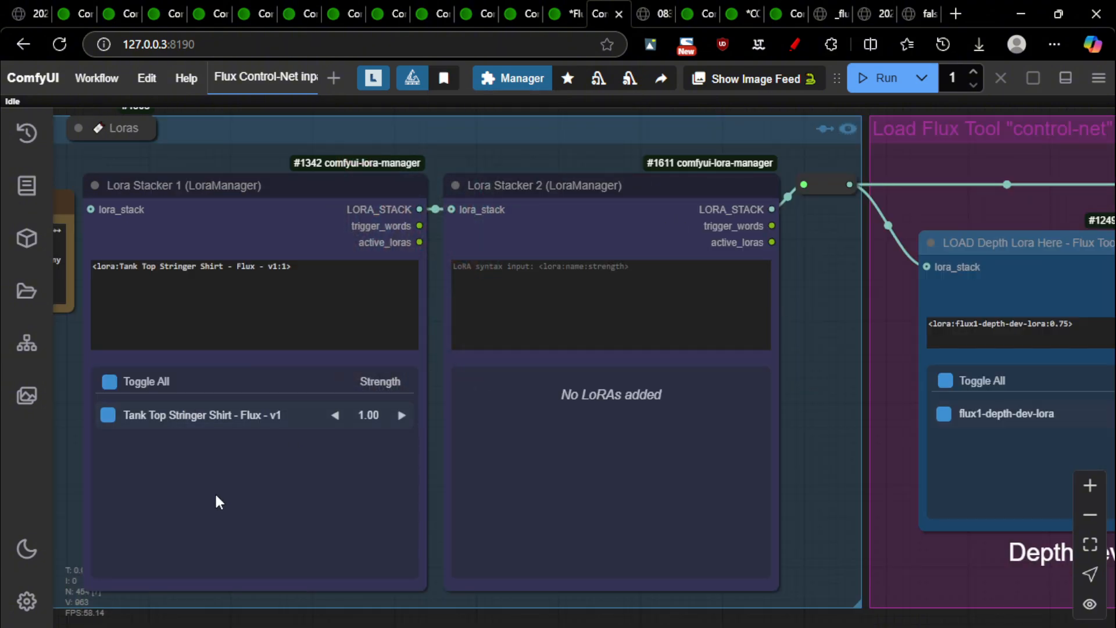
Inspect the Depth-dev (0.60) and Canny-dev (0.75) LoRA nodes
{"action": "left_click_drag", "start_coordinate": [778, 446], "coordinate": [66, 360]}
{"action": "mouse_move", "coordinate": [212, 401]}
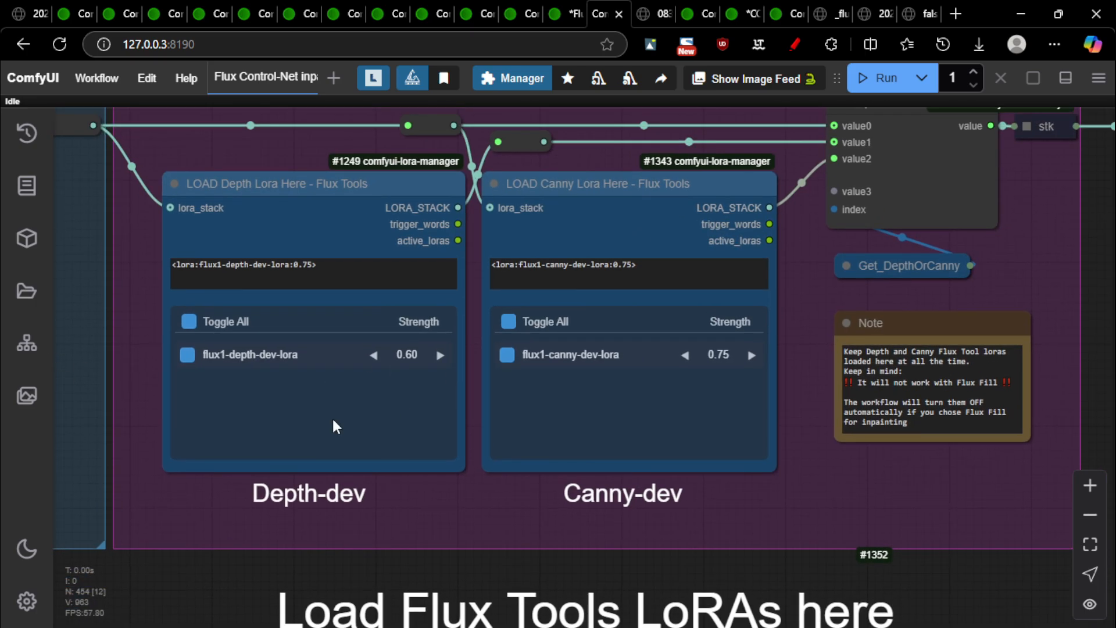
{"action": "left_click_drag", "start_coordinate": [132, 321], "coordinate": [162, 352]}
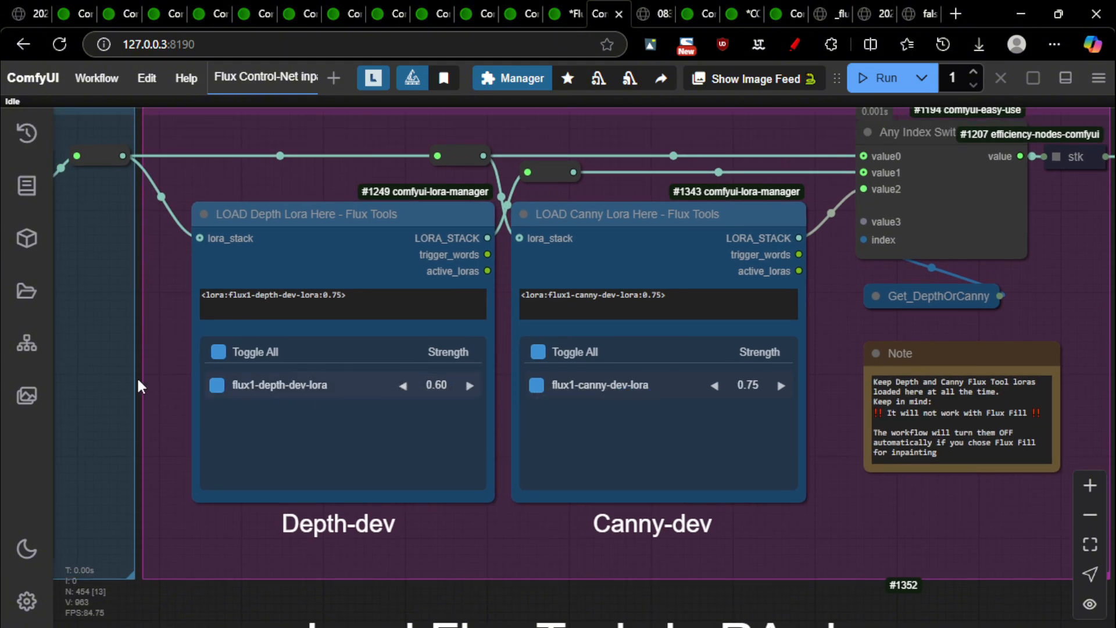
{"action": "scroll", "coordinate": [471, 378], "scroll_direction": "down", "scroll_amount": 1}
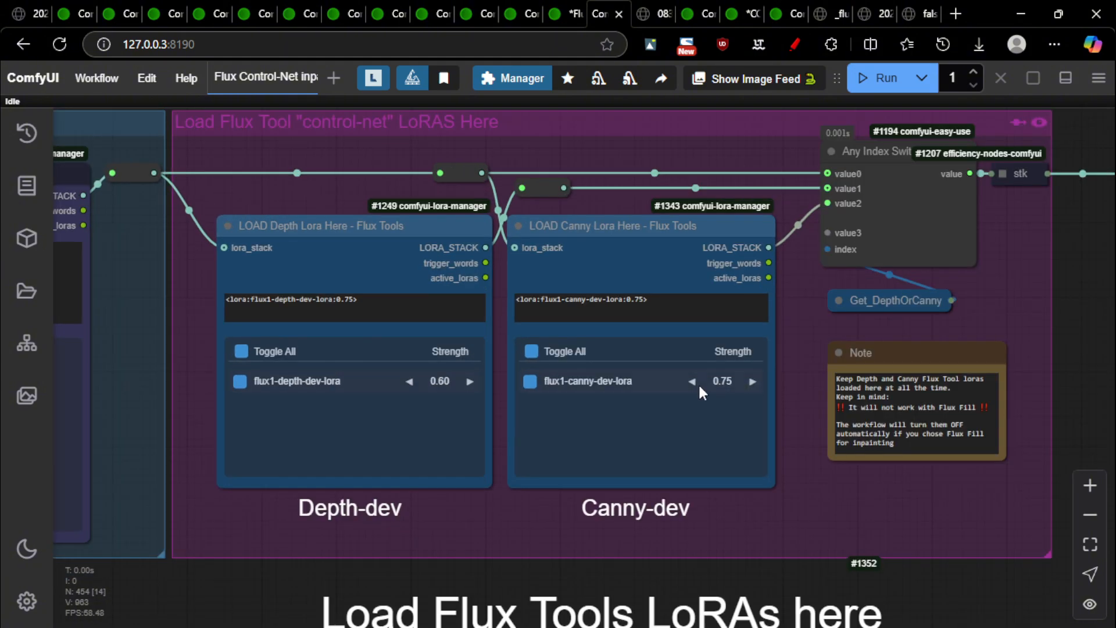
{"action": "scroll", "coordinate": [417, 375], "scroll_direction": "down", "scroll_amount": 8}
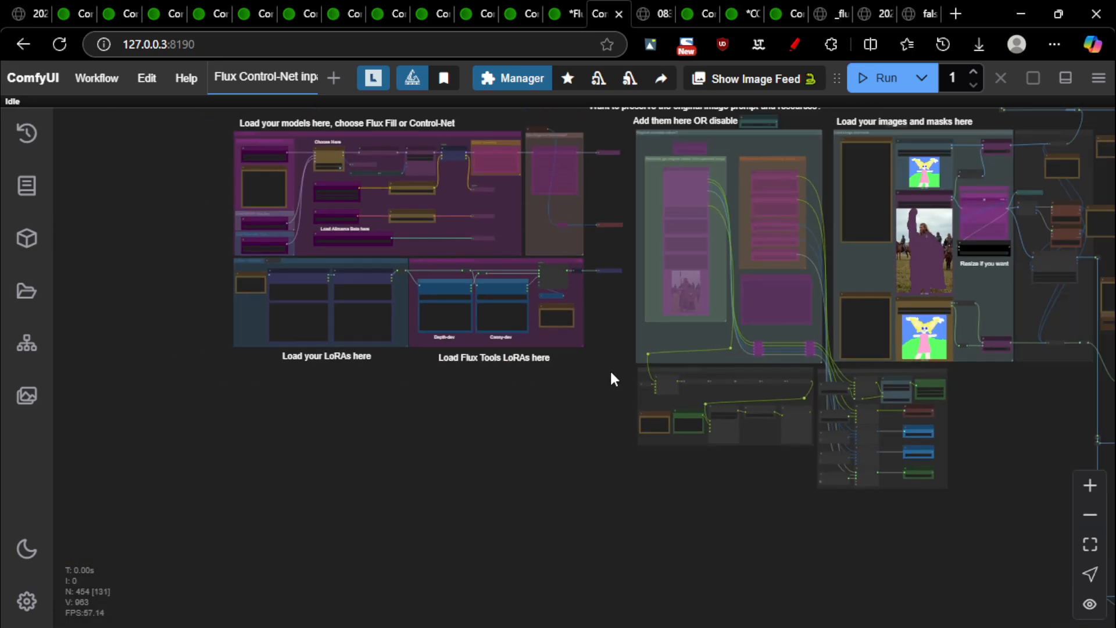
Pan past the depth preview to the 832 × 1248 inpainted warrior comparison
{"action": "left_click_drag", "start_coordinate": [360, 513], "coordinate": [4, 516]}
{"action": "left_click_drag", "start_coordinate": [959, 494], "coordinate": [299, 407]}
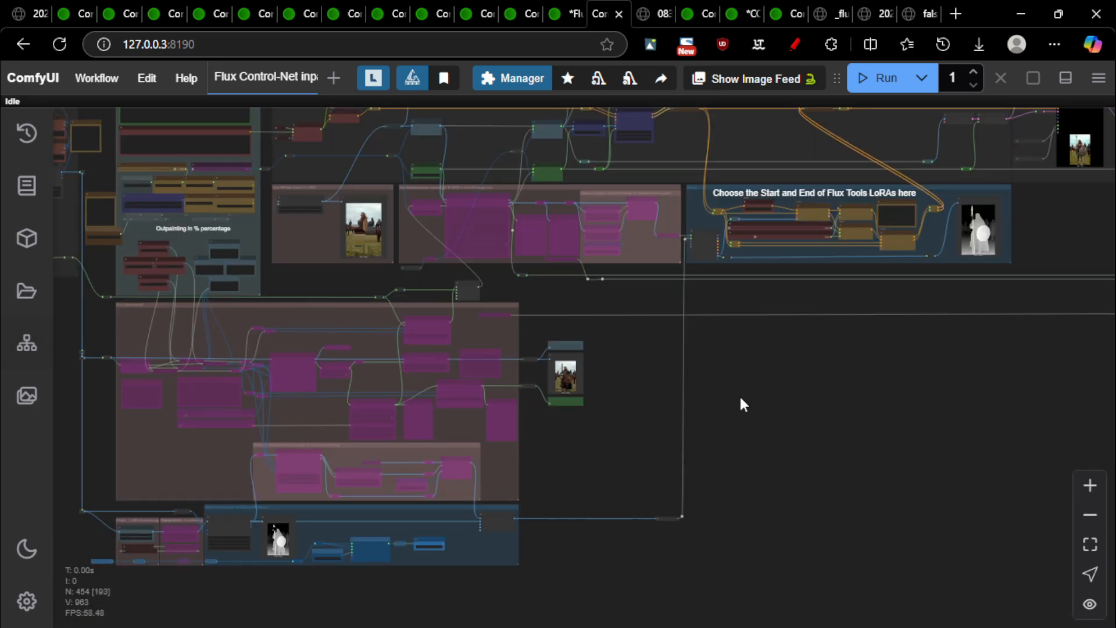
{"action": "left_click_drag", "start_coordinate": [921, 404], "coordinate": [396, 476]}
{"action": "scroll", "coordinate": [493, 271], "scroll_direction": "up", "scroll_amount": 9}
{"action": "scroll", "coordinate": [401, 242], "scroll_direction": "up", "scroll_amount": 3}
{"action": "scroll", "coordinate": [756, 302], "scroll_direction": "down", "scroll_amount": 7}
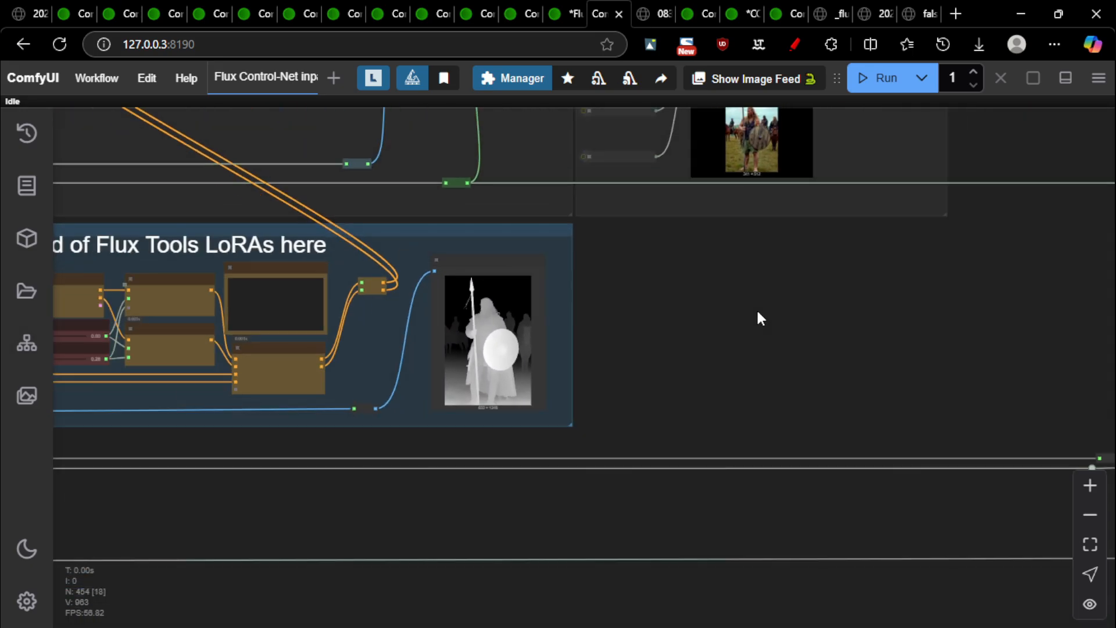
{"action": "left_click_drag", "start_coordinate": [792, 319], "coordinate": [20, 433]}
{"action": "scroll", "coordinate": [726, 381], "scroll_direction": "up", "scroll_amount": 4}
{"action": "scroll", "coordinate": [633, 323], "scroll_direction": "up", "scroll_amount": 10}
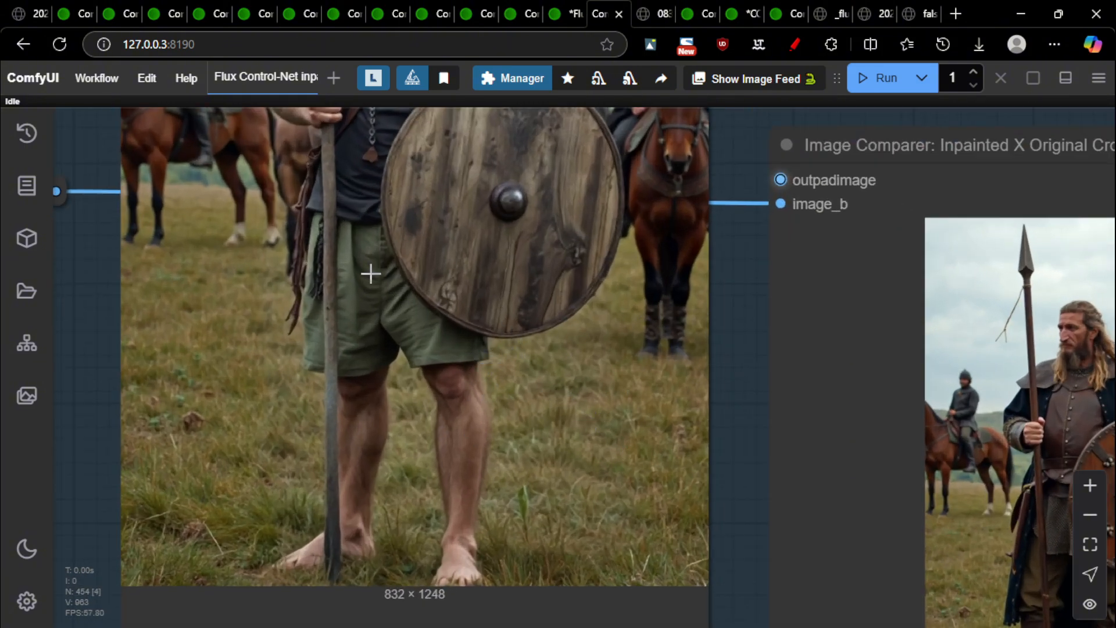
Zoom into the Inpainted X Original Cropped comparer to set the barefoot shield-bearer against the armoured original
{"action": "scroll", "coordinate": [447, 407], "scroll_direction": "down", "scroll_amount": 7}
{"action": "scroll", "coordinate": [430, 279], "scroll_direction": "down", "scroll_amount": 1}
{"action": "left_click_drag", "start_coordinate": [434, 287], "coordinate": [151, 195]}
{"action": "scroll", "coordinate": [458, 307], "scroll_direction": "up", "scroll_amount": 4}
{"action": "scroll", "coordinate": [458, 307], "scroll_direction": "up", "scroll_amount": 5}
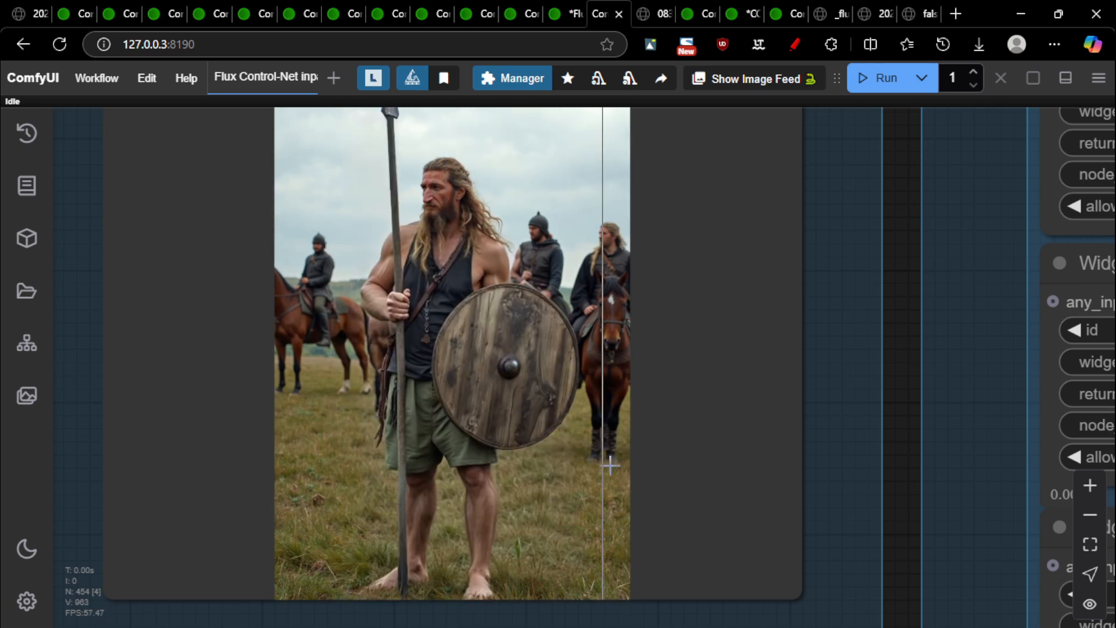
{"action": "scroll", "coordinate": [379, 424], "scroll_direction": "down", "scroll_amount": 4}
{"action": "scroll", "coordinate": [476, 494], "scroll_direction": "up", "scroll_amount": 8}
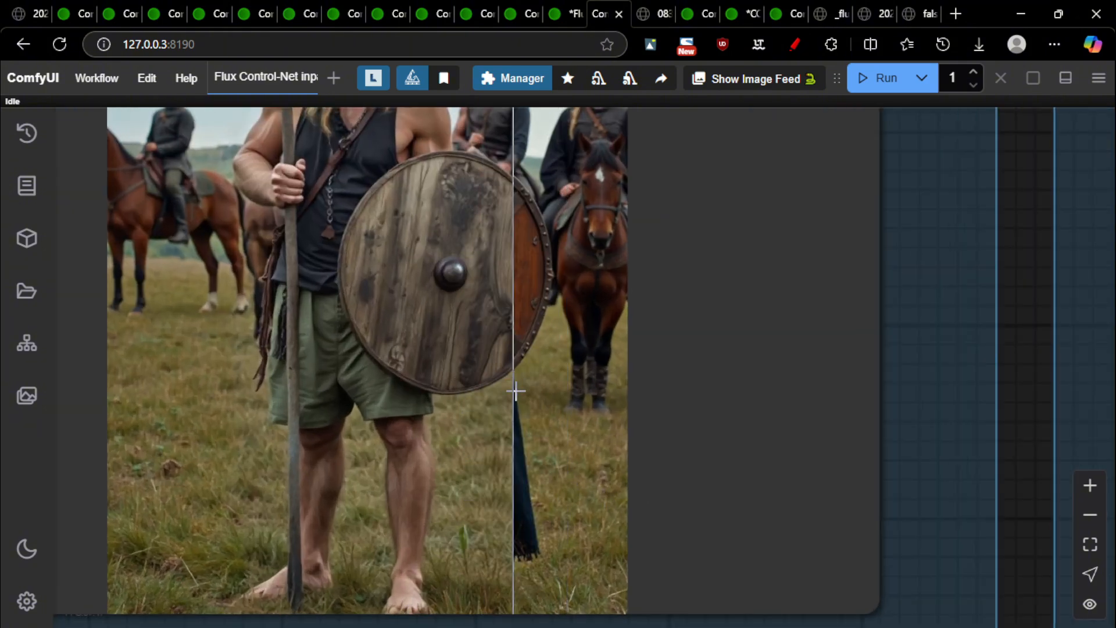
Recentre the comparer image, zoom back out and pan toward the Start and End LoRAs group
{"action": "scroll", "coordinate": [491, 471], "scroll_direction": "down", "scroll_amount": 5}
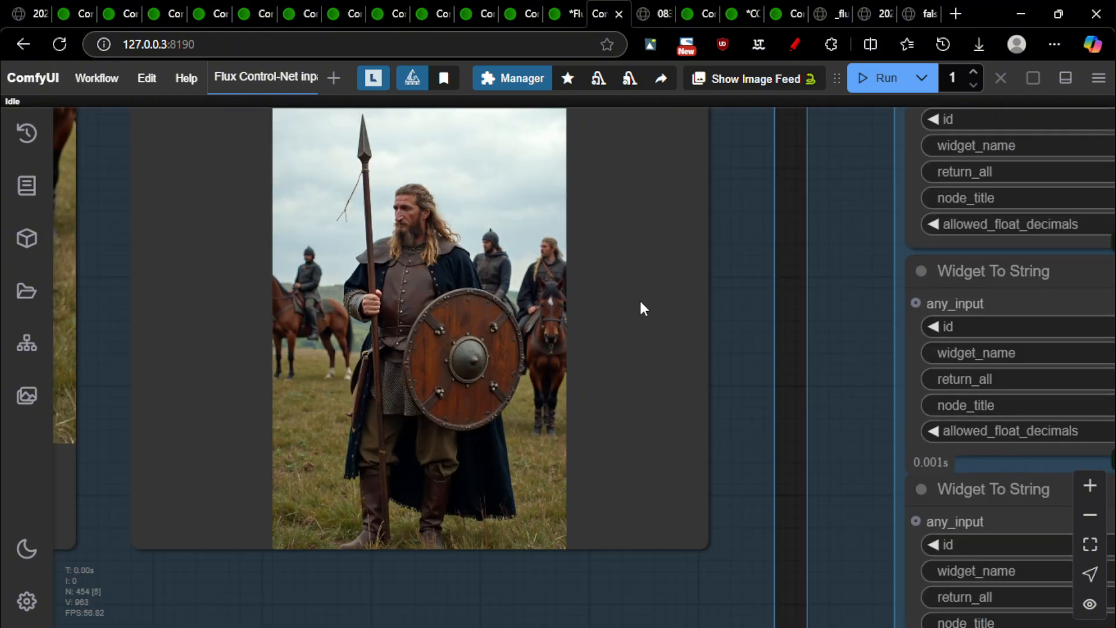
{"action": "left_click_drag", "start_coordinate": [795, 314], "coordinate": [881, 378]}
{"action": "left_click_drag", "start_coordinate": [564, 387], "coordinate": [624, 346]}
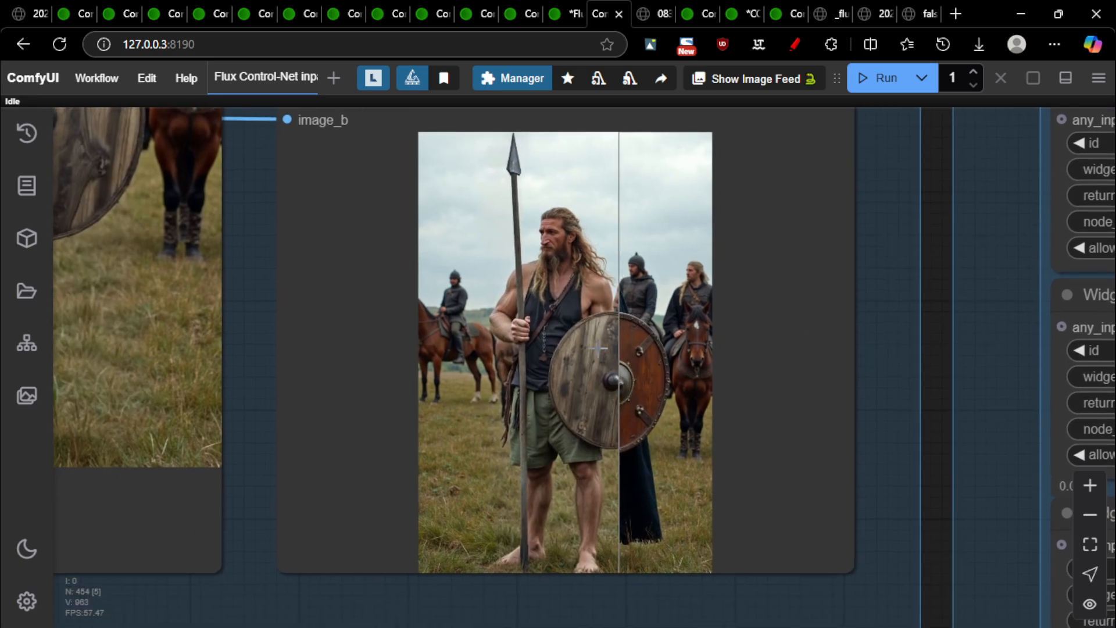
{"action": "scroll", "coordinate": [552, 349], "scroll_direction": "down", "scroll_amount": 10}
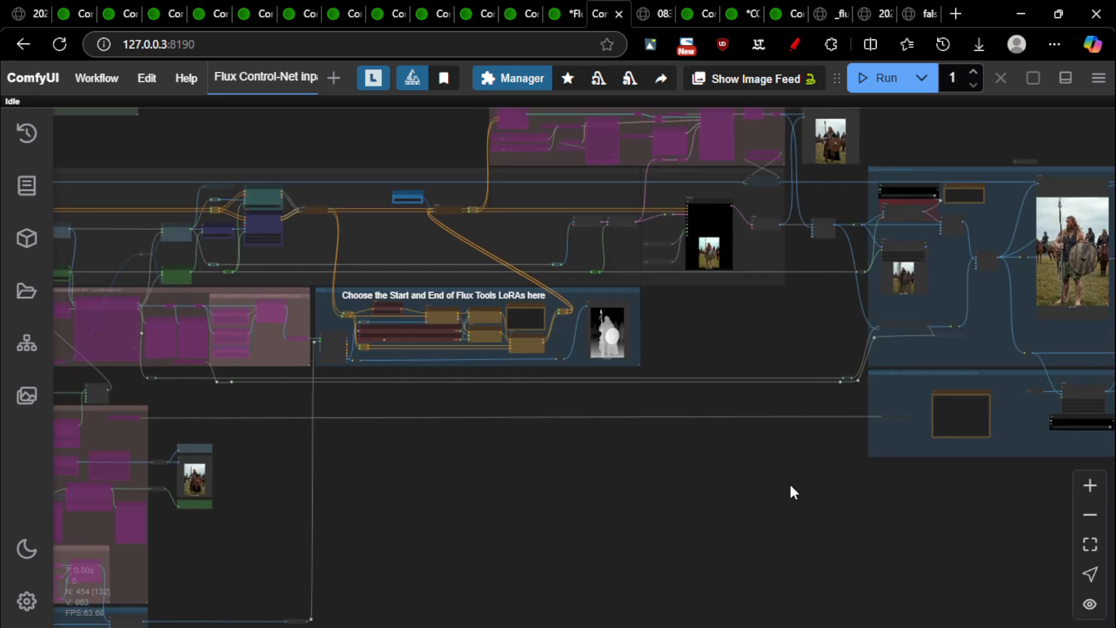
{"action": "left_click_drag", "start_coordinate": [349, 490], "coordinate": [923, 493]}
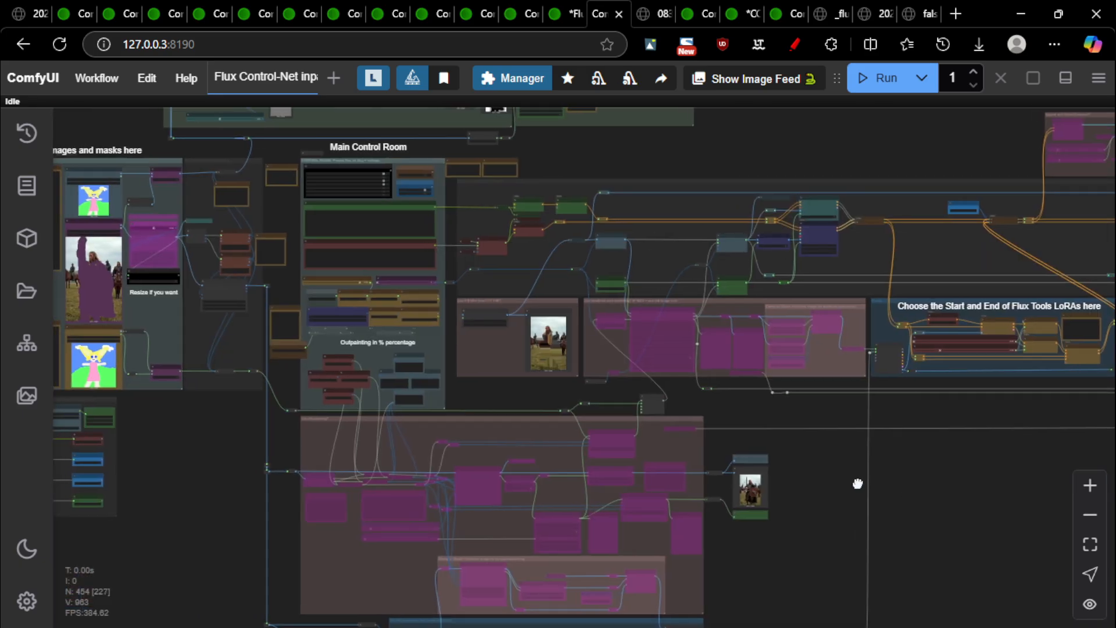
Pan to the Flux Tools LoRA group and zoom onto Preview Image #1139's 832 × 1248 depth map
{"action": "left_click_drag", "start_coordinate": [857, 483], "coordinate": [227, 438]}
{"action": "scroll", "coordinate": [330, 272], "scroll_direction": "up", "scroll_amount": 16}
{"action": "scroll", "coordinate": [294, 343], "scroll_direction": "up", "scroll_amount": 3}
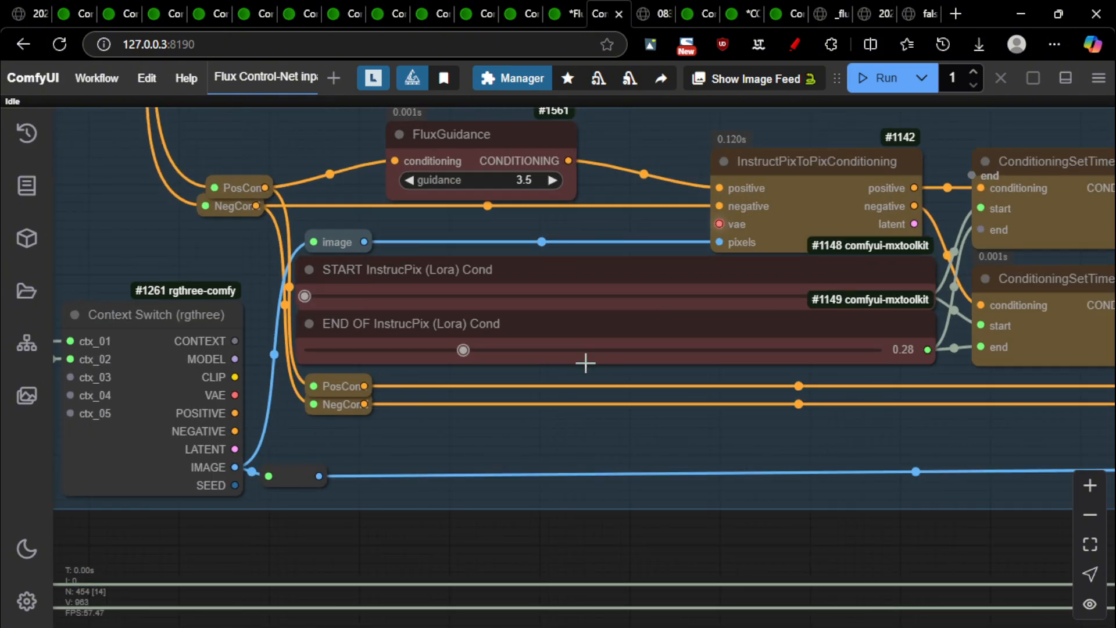
{"action": "scroll", "coordinate": [438, 326], "scroll_direction": "down", "scroll_amount": 8}
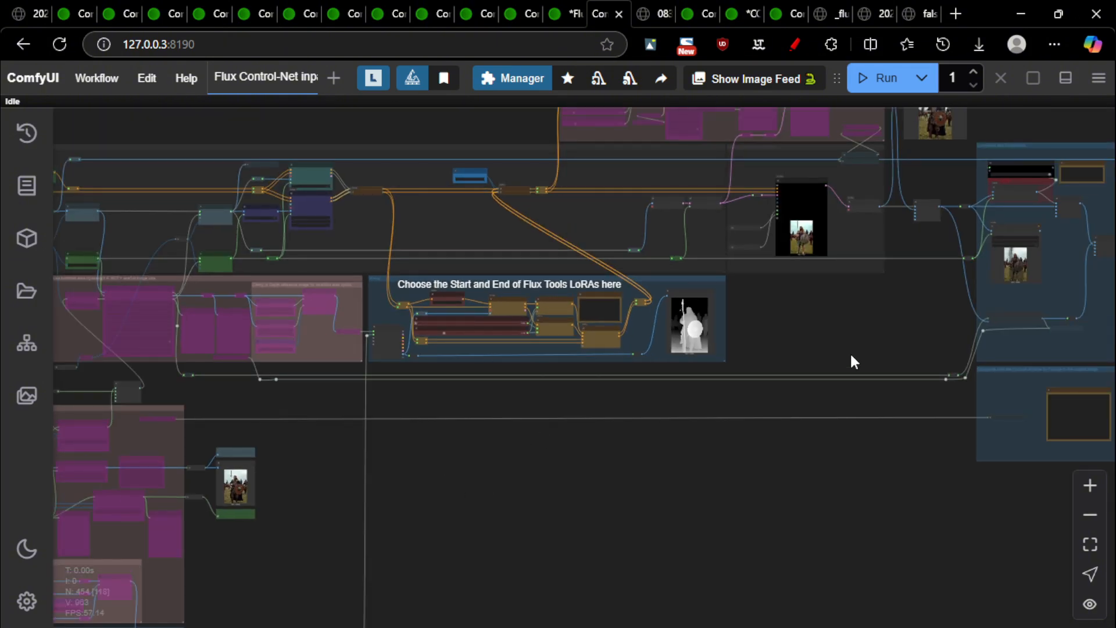
{"action": "scroll", "coordinate": [862, 324], "scroll_direction": "up", "scroll_amount": 10}
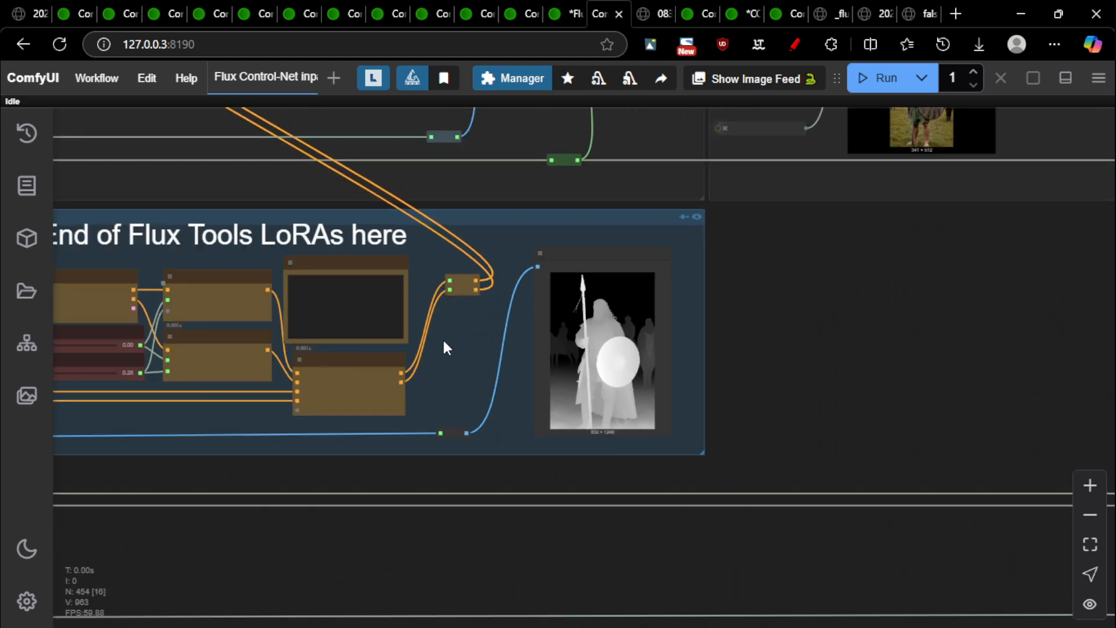
{"action": "scroll", "coordinate": [443, 347], "scroll_direction": "down", "scroll_amount": 4}
{"action": "left_click_drag", "start_coordinate": [779, 343], "coordinate": [421, 376]}
{"action": "left_click_drag", "start_coordinate": [248, 393], "coordinate": [445, 392]}
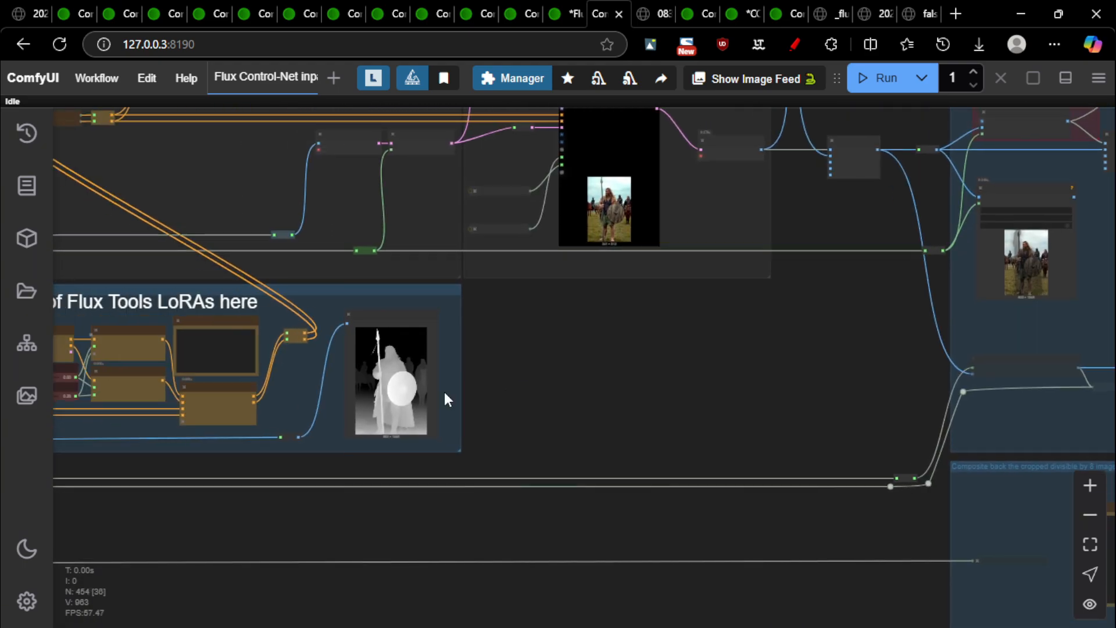
{"action": "scroll", "coordinate": [360, 374], "scroll_direction": "up", "scroll_amount": 12}
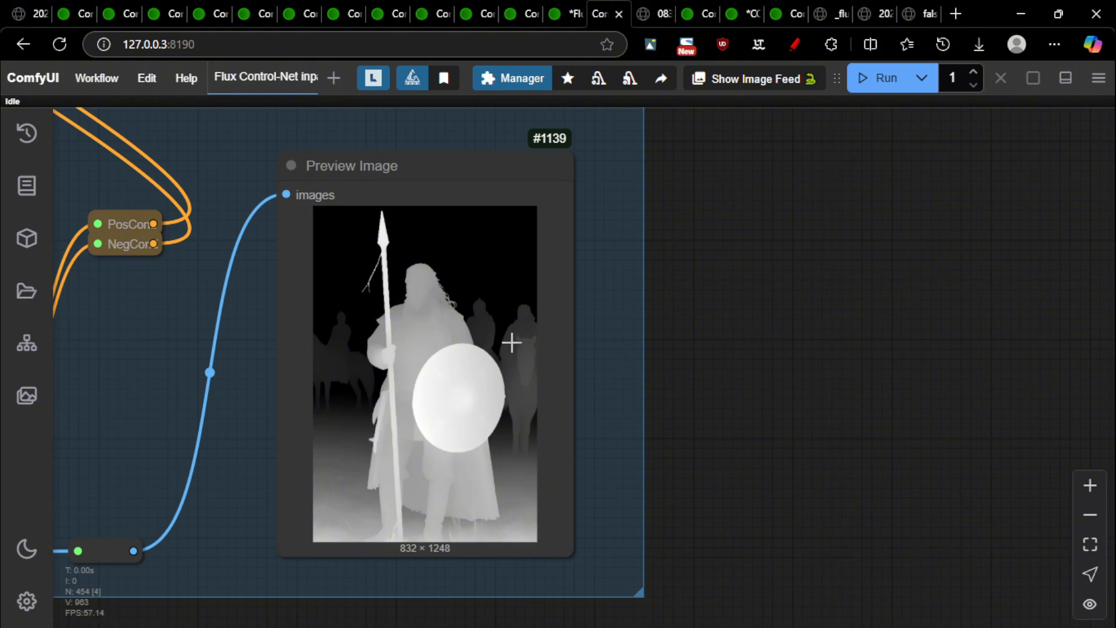
{"action": "scroll", "coordinate": [512, 343], "scroll_direction": "down", "scroll_amount": 6}
{"action": "left_click_drag", "start_coordinate": [765, 372], "coordinate": [692, 411]}
{"action": "scroll", "coordinate": [616, 465], "scroll_direction": "up", "scroll_amount": 8}
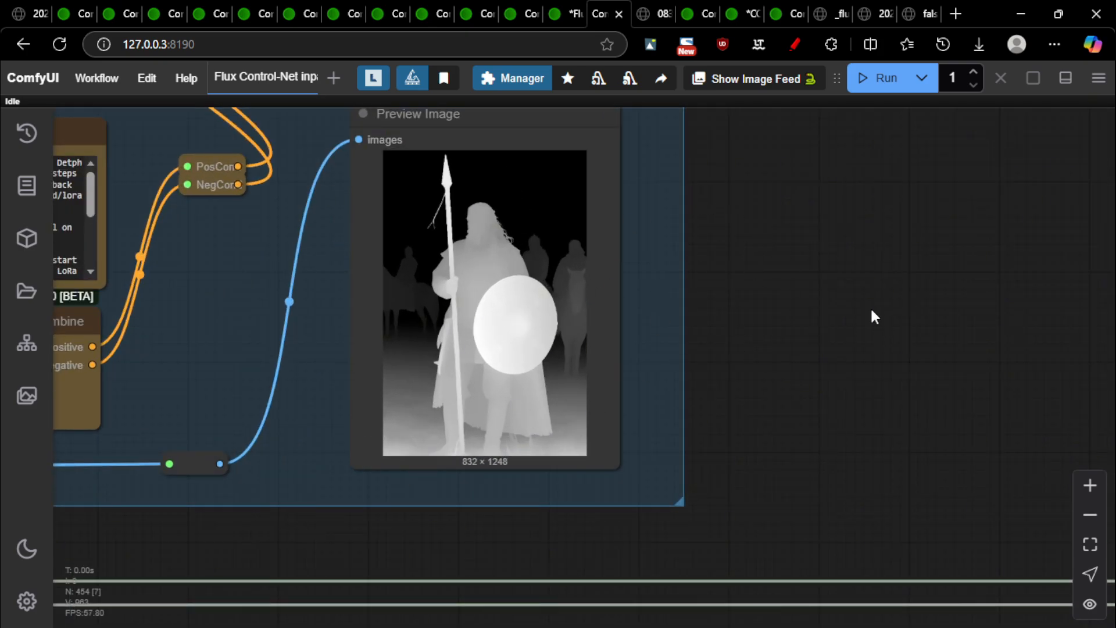
{"action": "scroll", "coordinate": [468, 186], "scroll_direction": "up", "scroll_amount": 1}
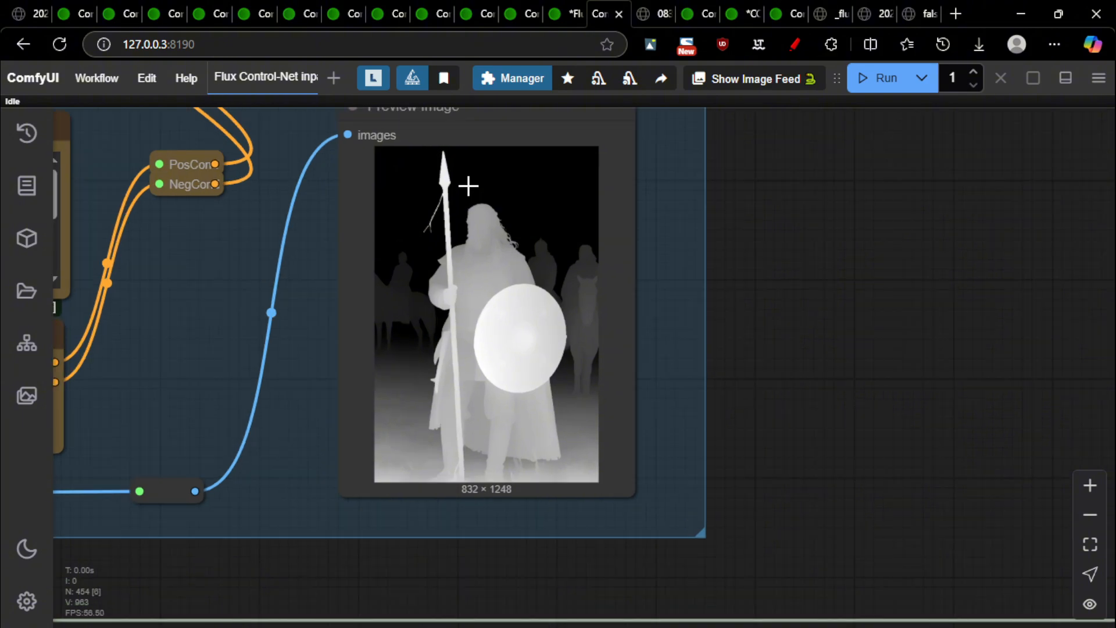
{"action": "scroll", "coordinate": [411, 237], "scroll_direction": "up", "scroll_amount": 1}
{"action": "scroll", "coordinate": [500, 337], "scroll_direction": "down", "scroll_amount": 12}
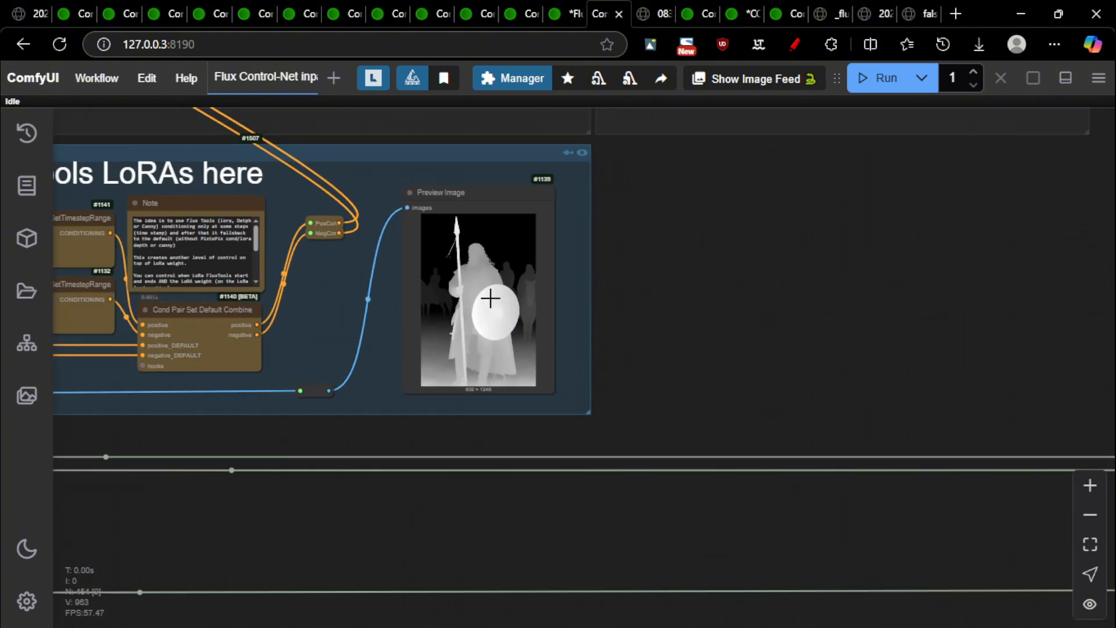
{"action": "scroll", "coordinate": [489, 295], "scroll_direction": "down", "scroll_amount": 5}
{"action": "scroll", "coordinate": [485, 299], "scroll_direction": "up", "scroll_amount": 18}
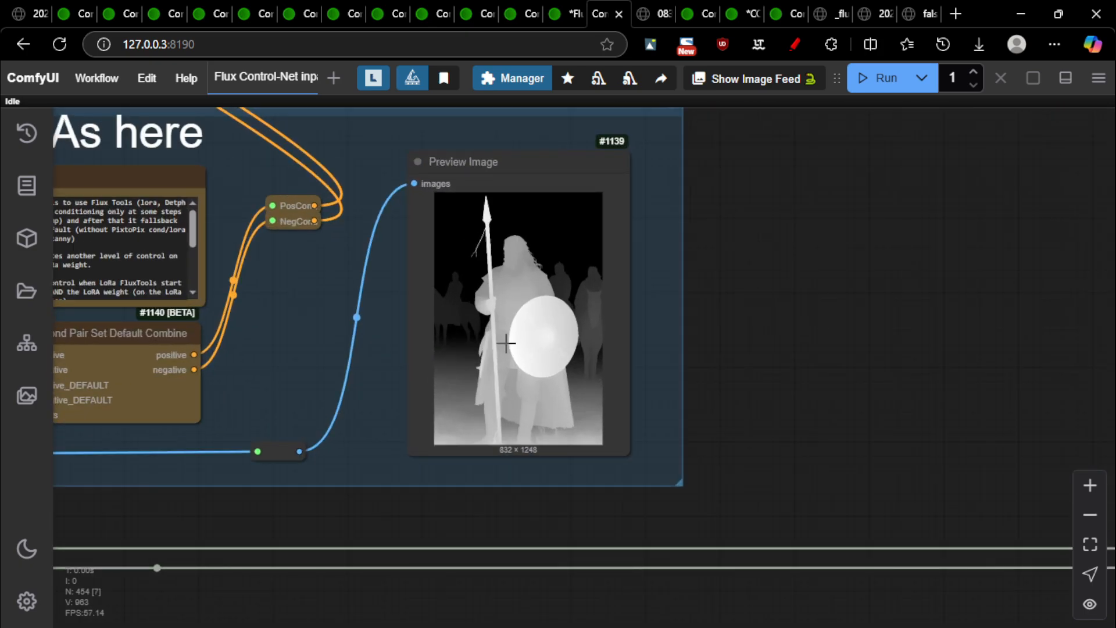
{"action": "scroll", "coordinate": [502, 420], "scroll_direction": "up", "scroll_amount": 8}
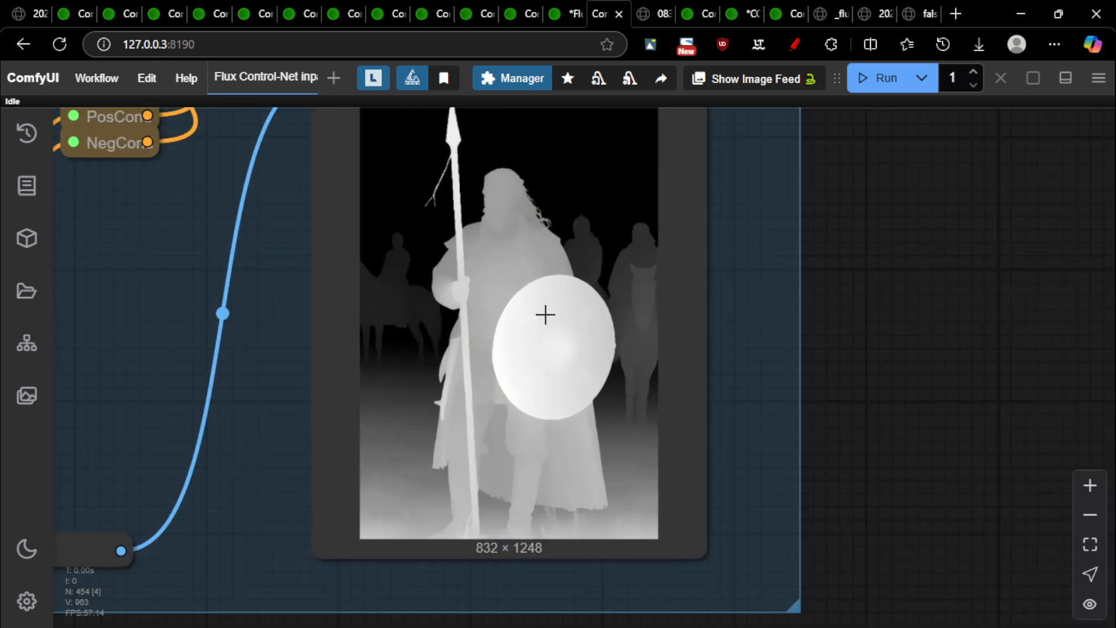
{"action": "scroll", "coordinate": [504, 447], "scroll_direction": "up", "scroll_amount": 3}
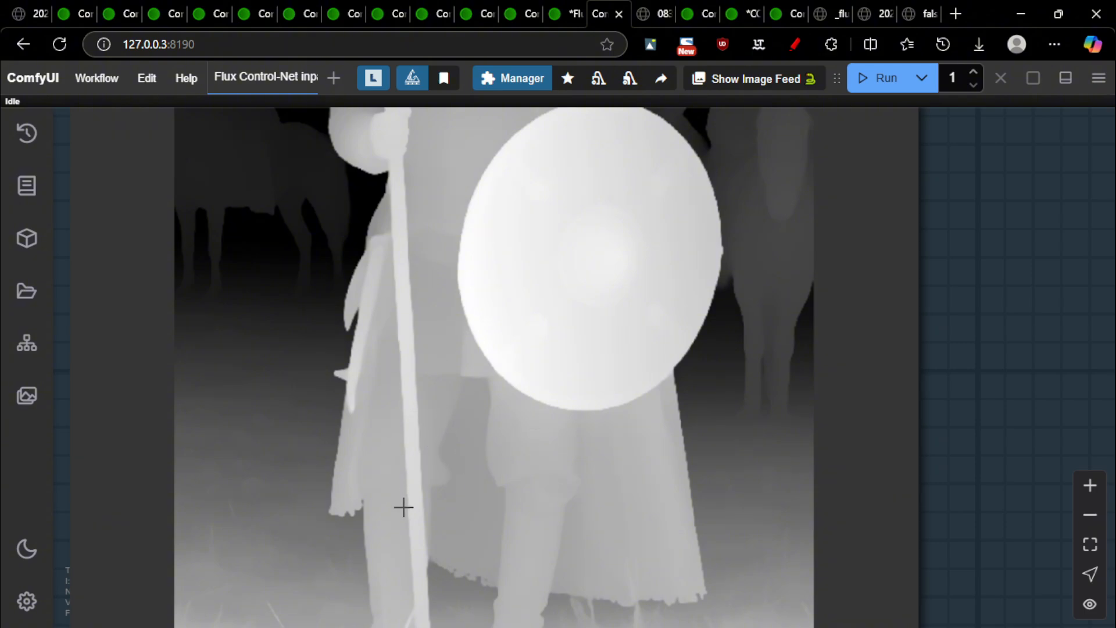
{"action": "scroll", "coordinate": [441, 447], "scroll_direction": "down", "scroll_amount": 3}
{"action": "scroll", "coordinate": [529, 529], "scroll_direction": "up", "scroll_amount": 2}
{"action": "scroll", "coordinate": [483, 532], "scroll_direction": "down", "scroll_amount": 2}
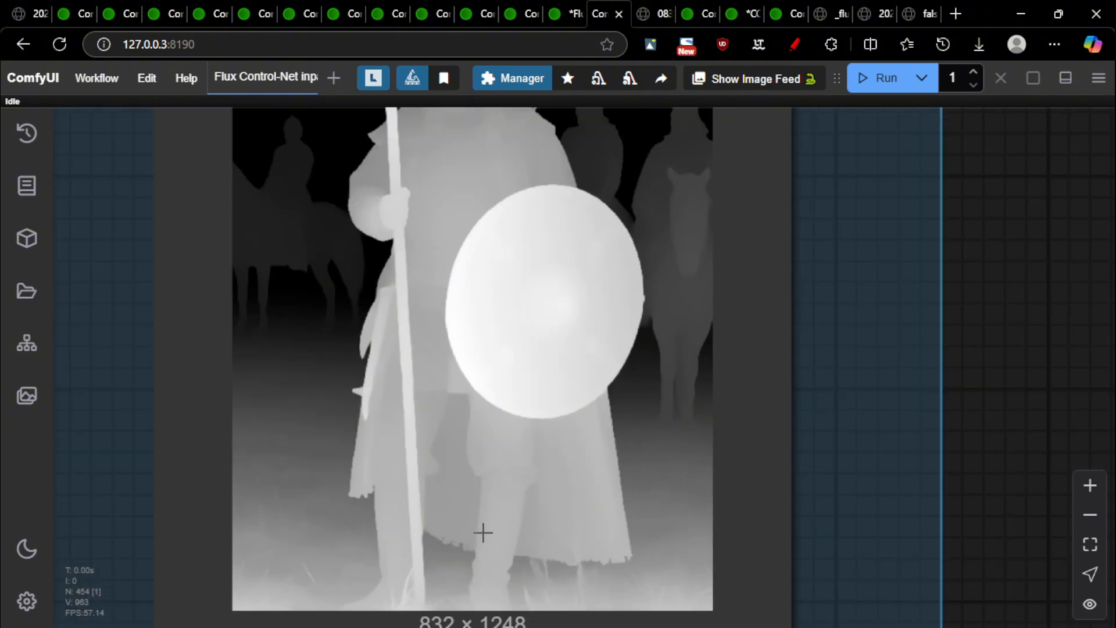
{"action": "scroll", "coordinate": [395, 596], "scroll_direction": "up", "scroll_amount": 3}
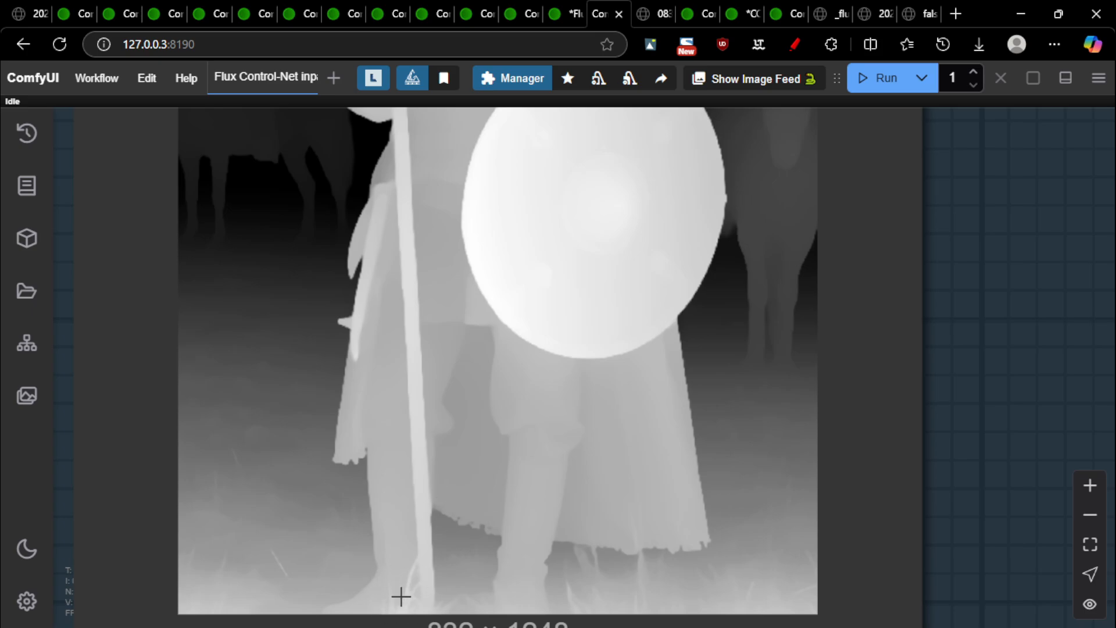
{"action": "scroll", "coordinate": [442, 407], "scroll_direction": "up", "scroll_amount": 2}
{"action": "scroll", "coordinate": [528, 406], "scroll_direction": "down", "scroll_amount": 8}
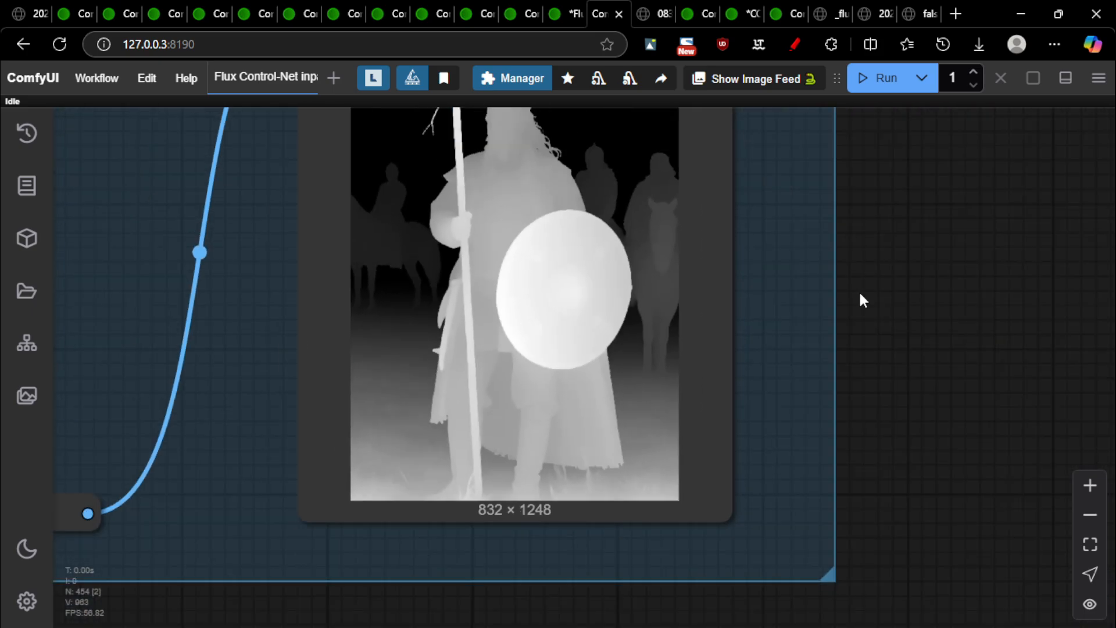
{"action": "left_click_drag", "start_coordinate": [863, 301], "coordinate": [845, 392]}
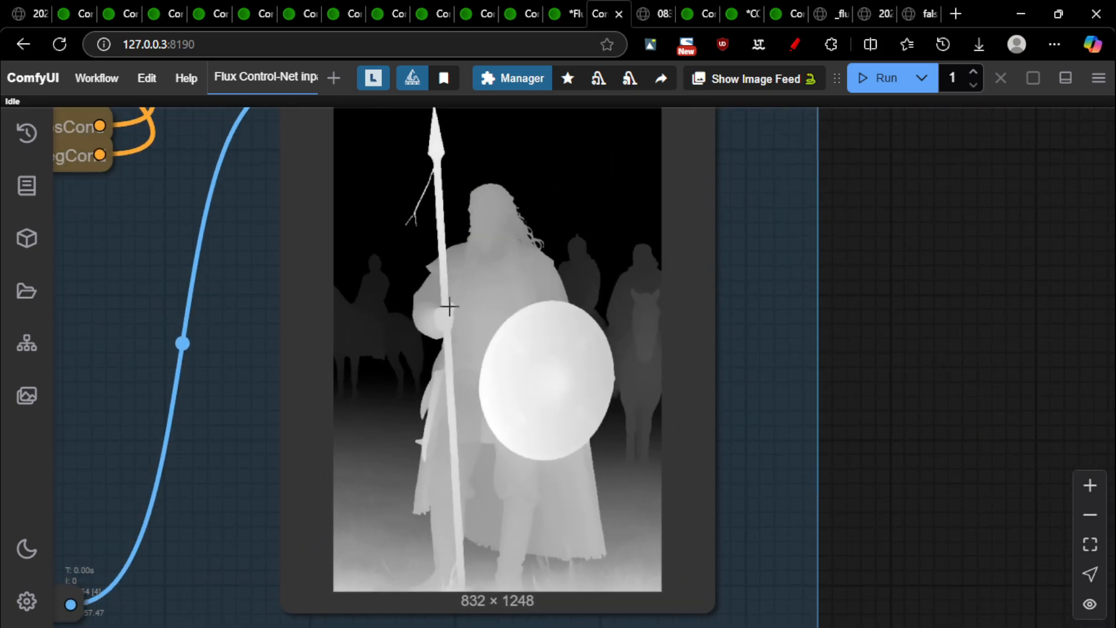
{"action": "scroll", "coordinate": [476, 345], "scroll_direction": "down", "scroll_amount": 3}
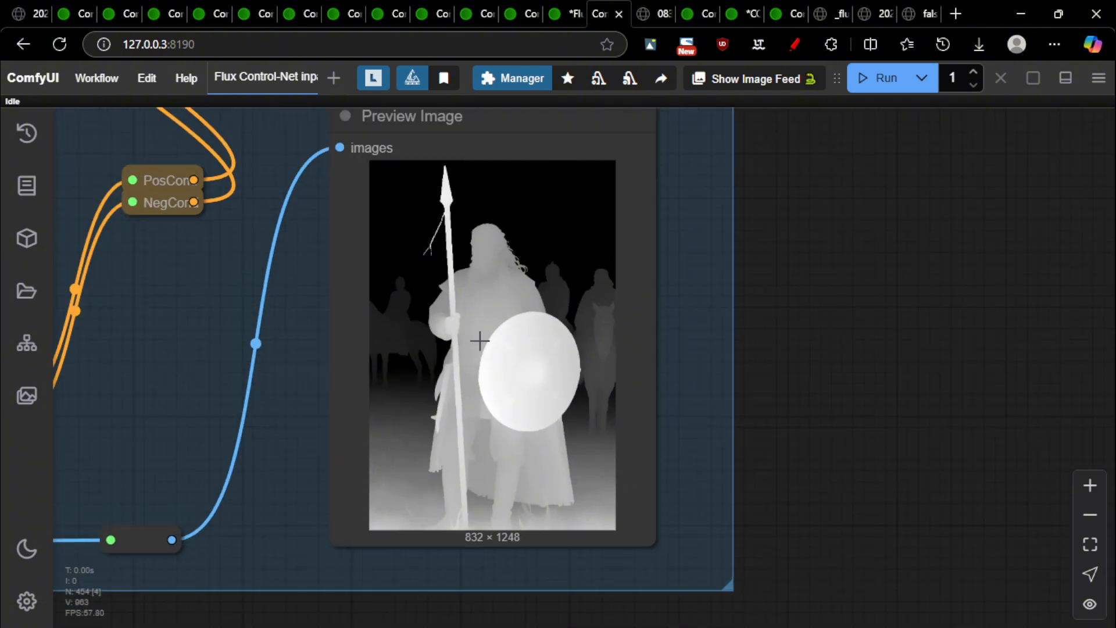
{"action": "scroll", "coordinate": [484, 295], "scroll_direction": "up", "scroll_amount": 4}
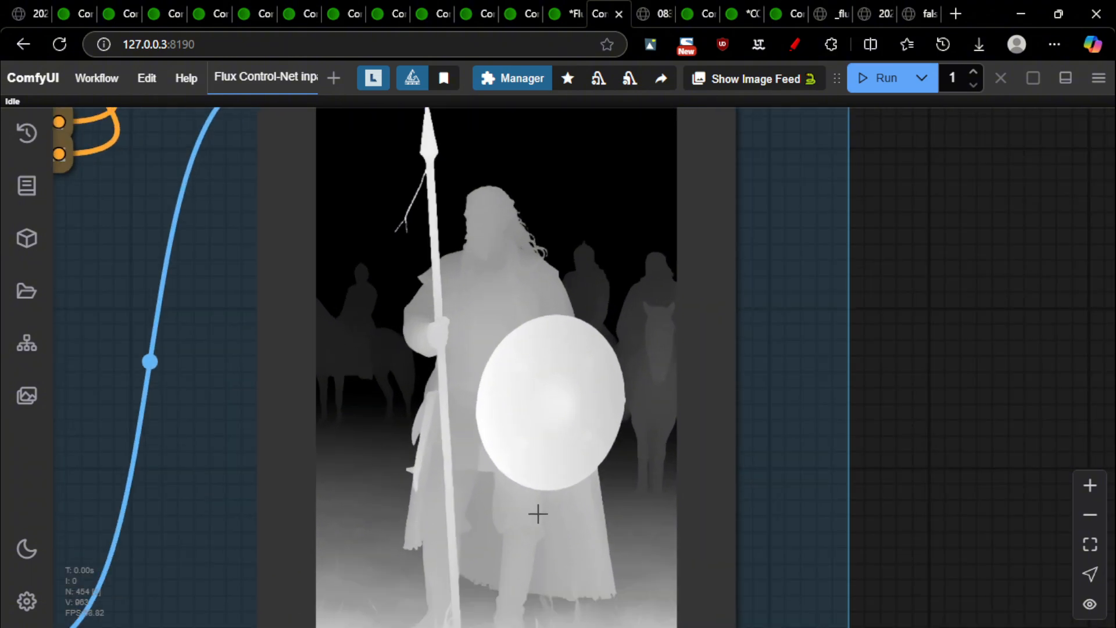
{"action": "scroll", "coordinate": [523, 501], "scroll_direction": "up", "scroll_amount": 6}
{"action": "scroll", "coordinate": [429, 268], "scroll_direction": "down", "scroll_amount": 10}
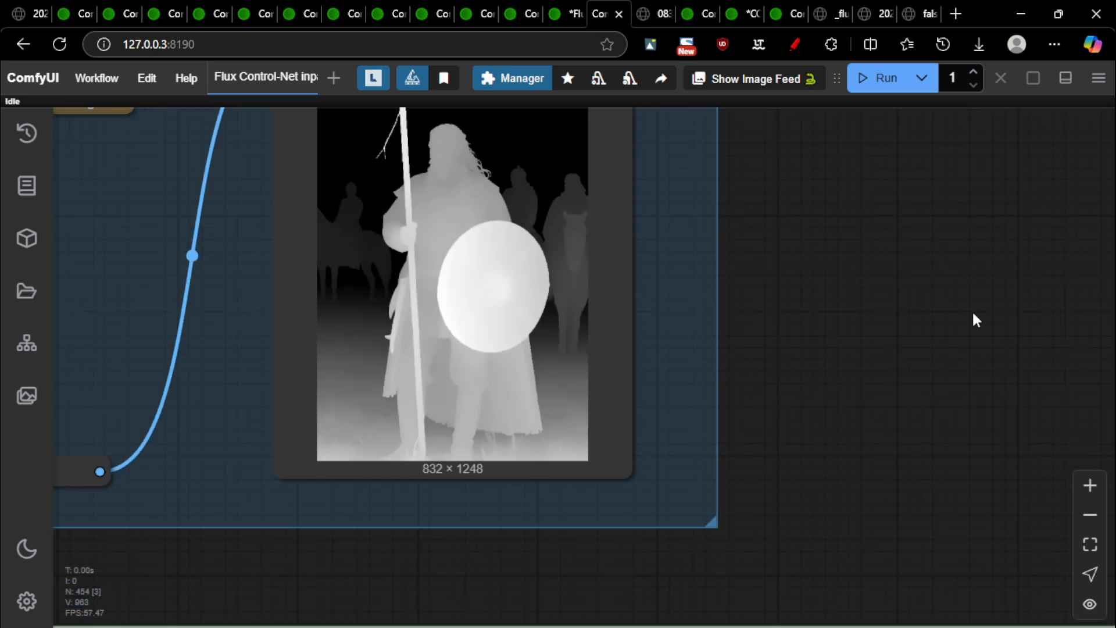
{"action": "scroll", "coordinate": [717, 379], "scroll_direction": "down", "scroll_amount": 2}
{"action": "scroll", "coordinate": [330, 327], "scroll_direction": "down", "scroll_amount": 7}
{"action": "scroll", "coordinate": [343, 297], "scroll_direction": "up", "scroll_amount": 8}
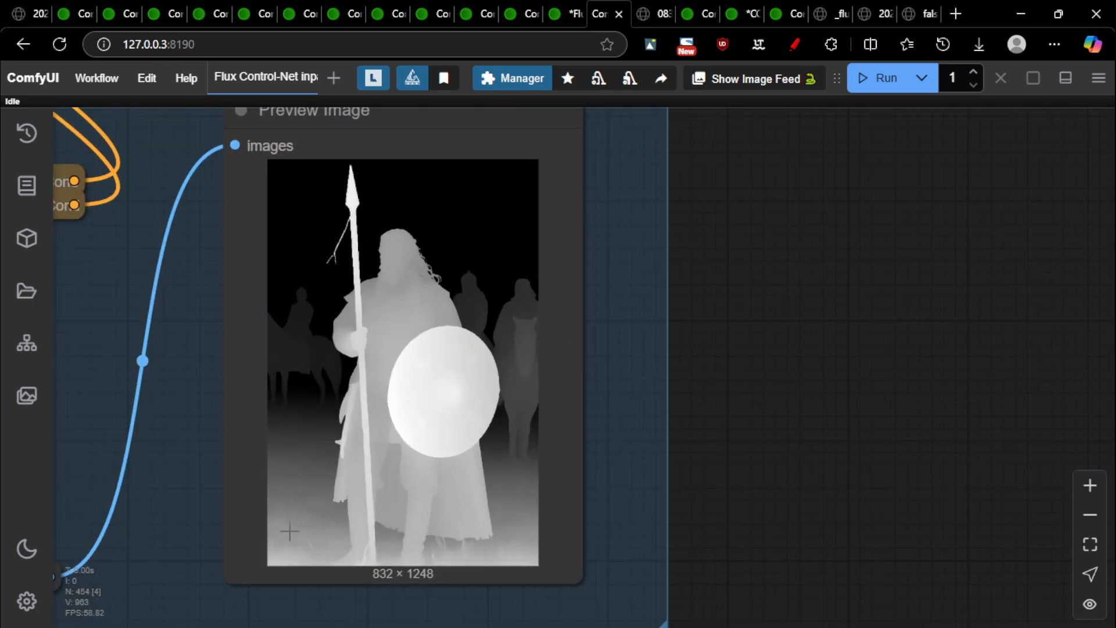
{"action": "scroll", "coordinate": [277, 353], "scroll_direction": "up", "scroll_amount": 3}
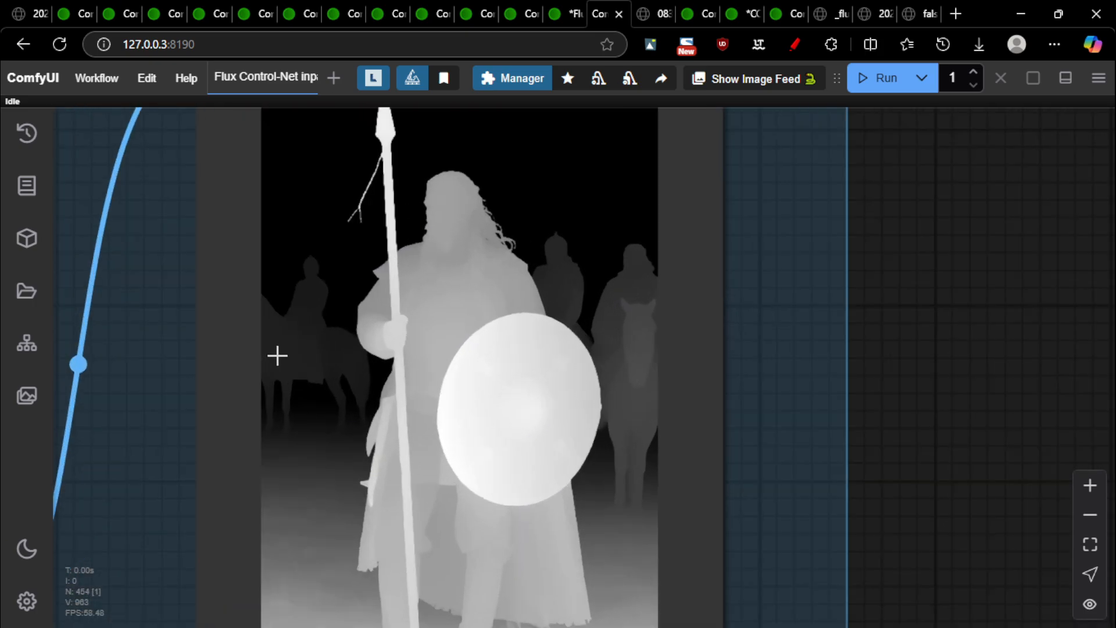
{"action": "scroll", "coordinate": [621, 413], "scroll_direction": "down", "scroll_amount": 10}
{"action": "scroll", "coordinate": [989, 378], "scroll_direction": "down", "scroll_amount": 4}
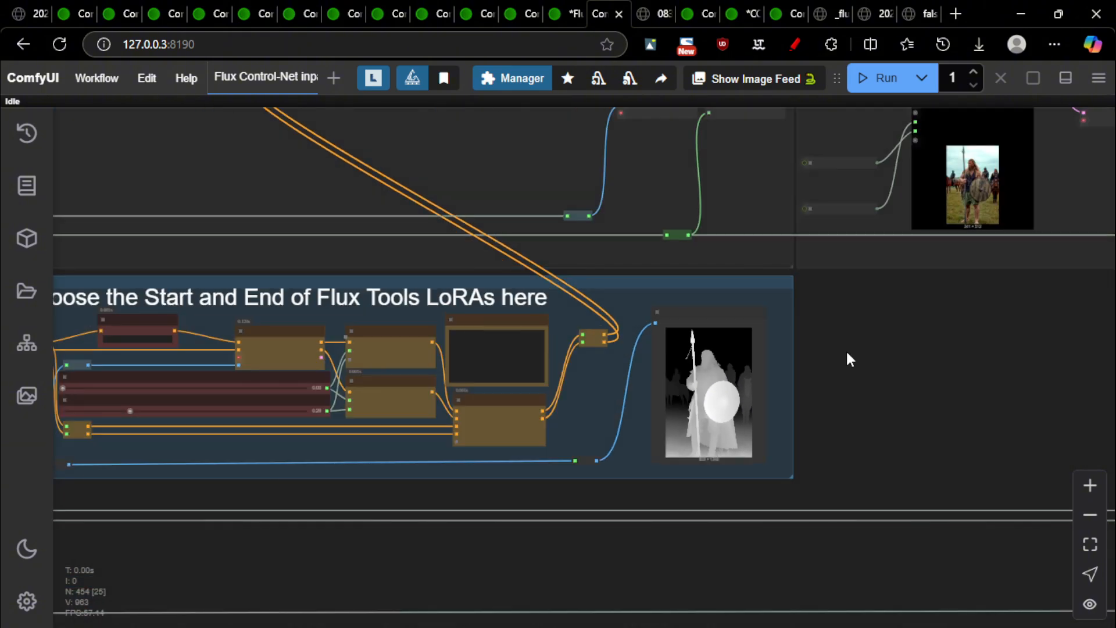
{"action": "scroll", "coordinate": [934, 344], "scroll_direction": "down", "scroll_amount": 12}
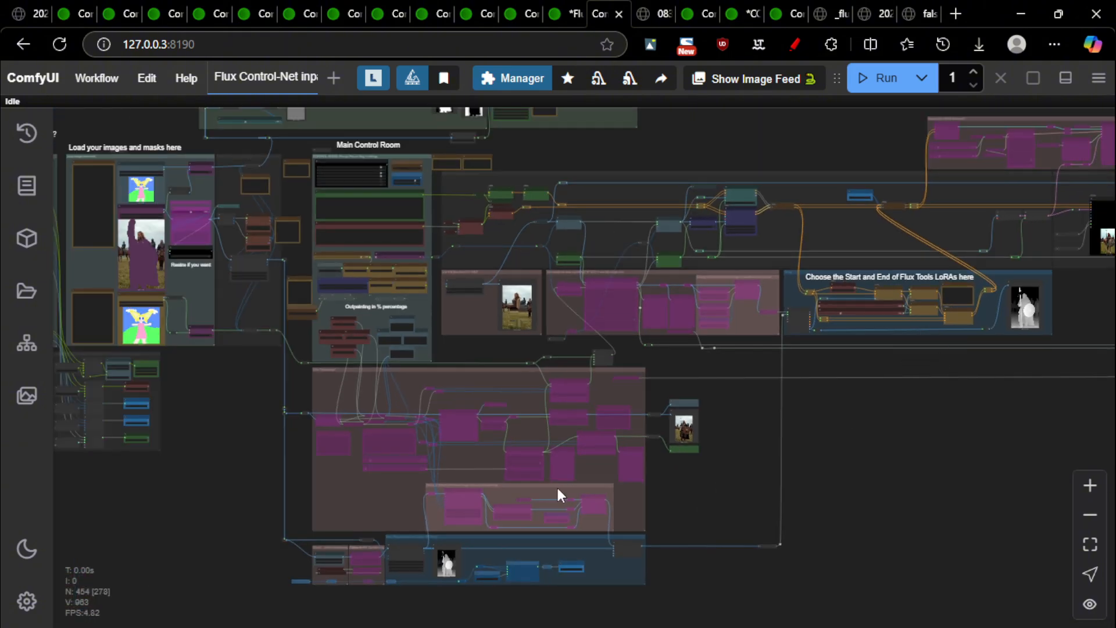
{"action": "scroll", "coordinate": [558, 495], "scroll_direction": "up", "scroll_amount": 15}
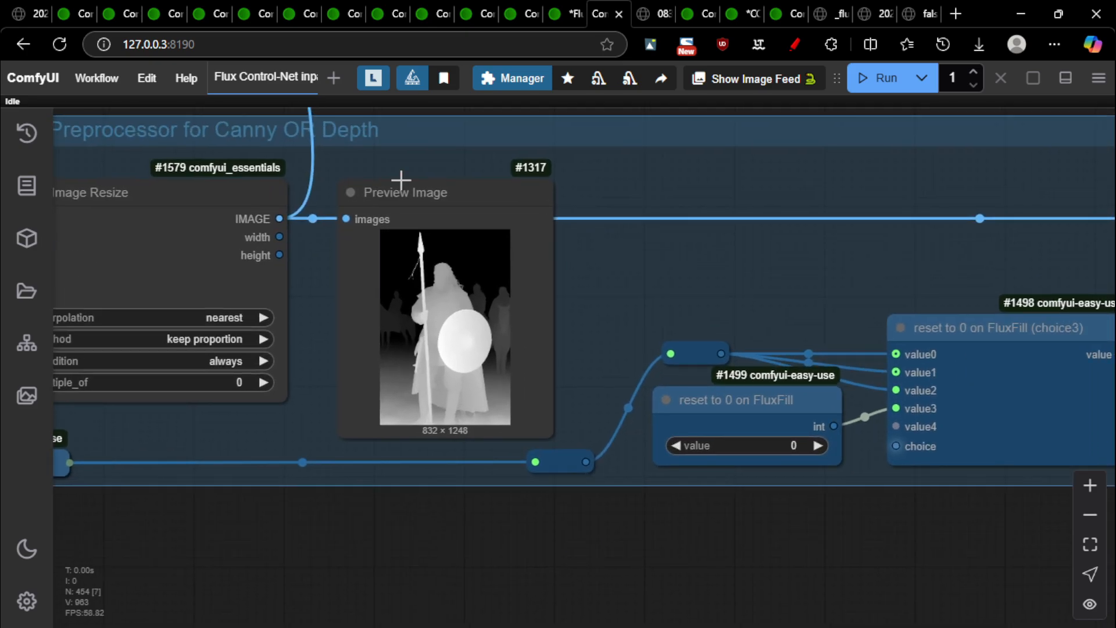
{"action": "scroll", "coordinate": [401, 180], "scroll_direction": "down", "scroll_amount": 3}
{"action": "left_click_drag", "start_coordinate": [346, 446], "coordinate": [650, 480]}
{"action": "scroll", "coordinate": [616, 250], "scroll_direction": "up", "scroll_amount": 6}
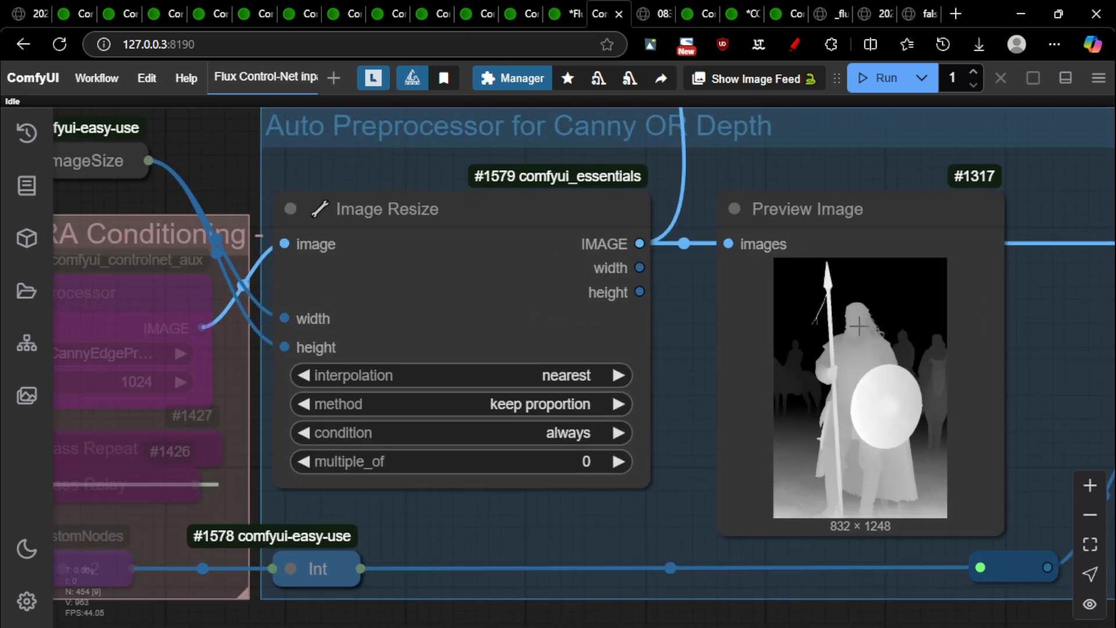
{"action": "left_click_drag", "start_coordinate": [1039, 355], "coordinate": [797, 296]}
{"action": "scroll", "coordinate": [449, 248], "scroll_direction": "down", "scroll_amount": 7}
{"action": "left_click_drag", "start_coordinate": [359, 480], "coordinate": [457, 496]}
{"action": "left_click_drag", "start_coordinate": [521, 231], "coordinate": [512, 506]}
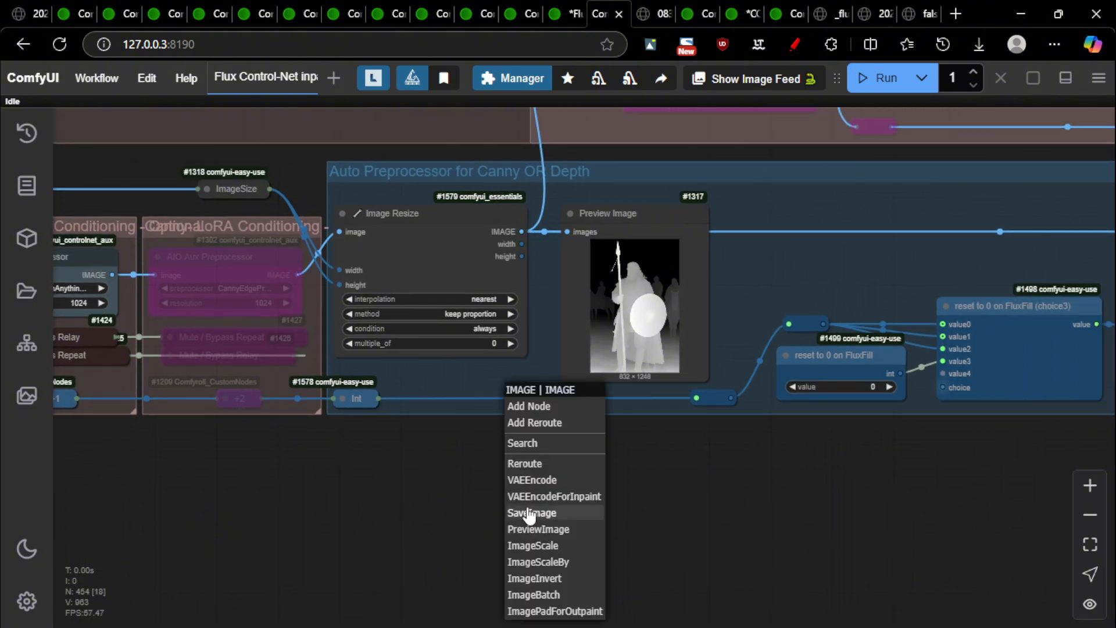
{"action": "left_click", "coordinate": [697, 499]}
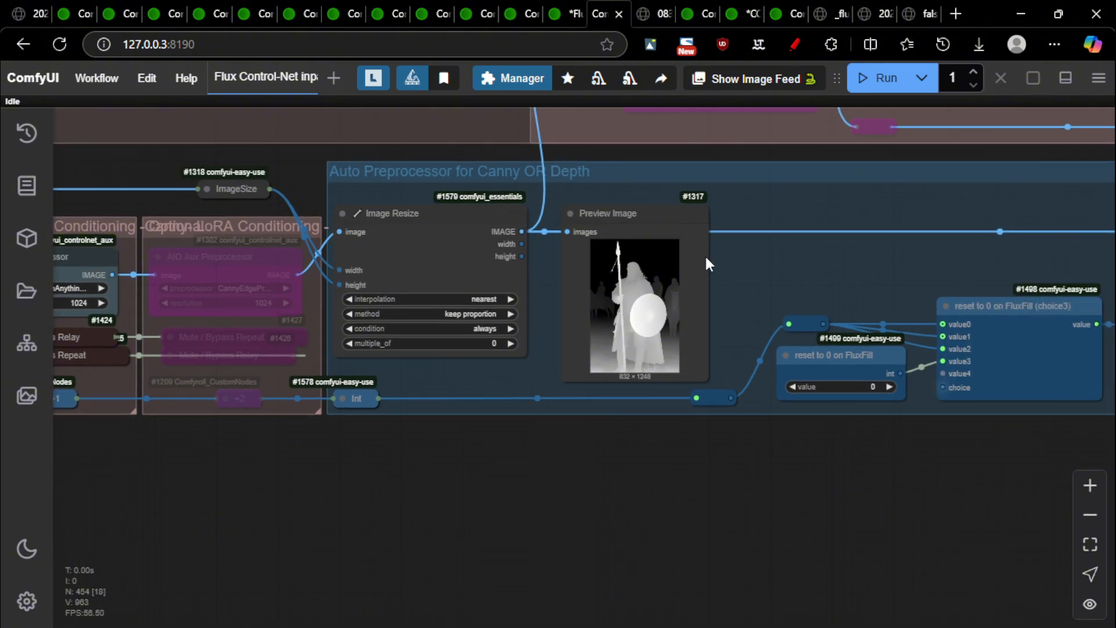
{"action": "scroll", "coordinate": [627, 314], "scroll_direction": "up", "scroll_amount": 3}
{"action": "scroll", "coordinate": [525, 335], "scroll_direction": "down", "scroll_amount": 5}
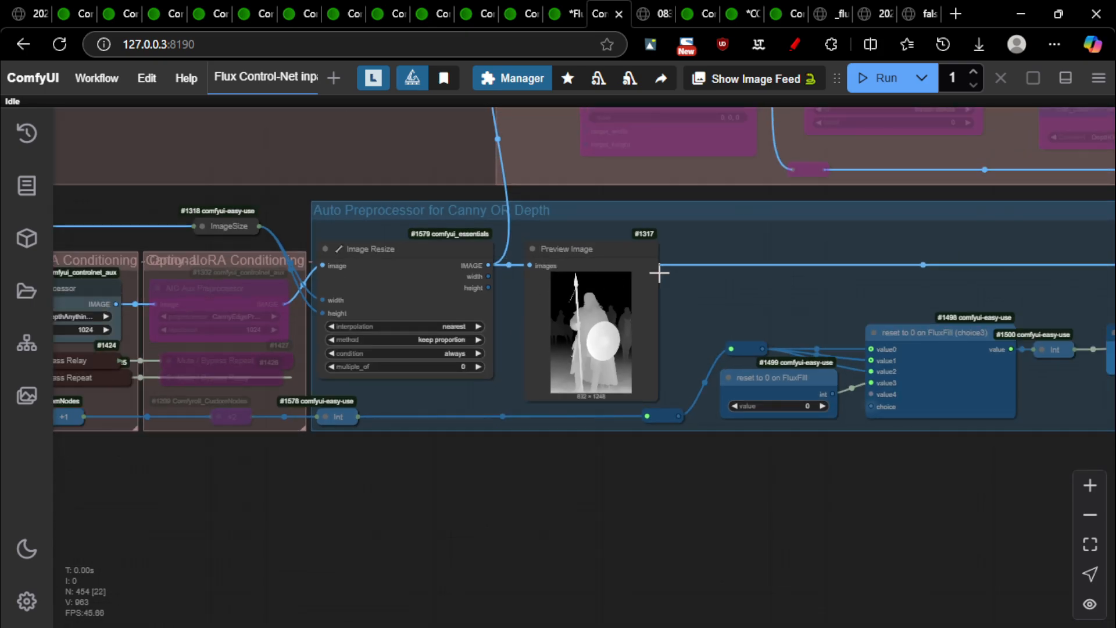
{"action": "scroll", "coordinate": [660, 273], "scroll_direction": "down", "scroll_amount": 1}
{"action": "left_click_drag", "start_coordinate": [475, 132], "coordinate": [424, 261]}
{"action": "left_click_drag", "start_coordinate": [748, 436], "coordinate": [288, 363]}
{"action": "scroll", "coordinate": [784, 477], "scroll_direction": "down", "scroll_amount": 8}
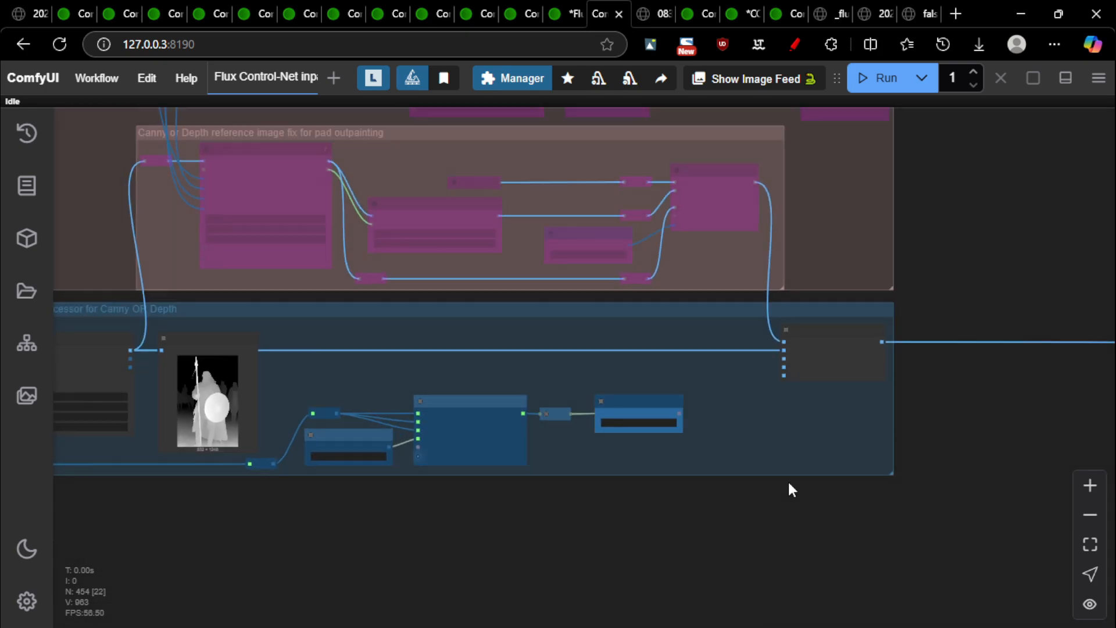
{"action": "left_click_drag", "start_coordinate": [1054, 317], "coordinate": [298, 534]}
{"action": "left_click_drag", "start_coordinate": [872, 203], "coordinate": [517, 410]}
{"action": "scroll", "coordinate": [638, 372], "scroll_direction": "down", "scroll_amount": 5}
{"action": "scroll", "coordinate": [657, 351], "scroll_direction": "up", "scroll_amount": 5}
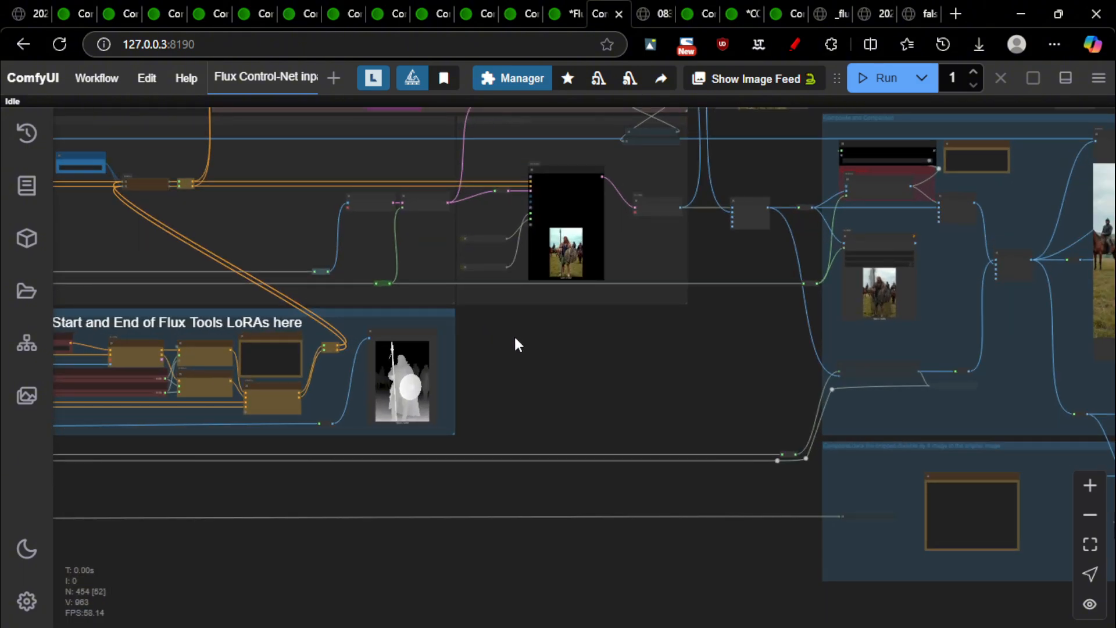
{"action": "left_click", "coordinate": [738, 627]}
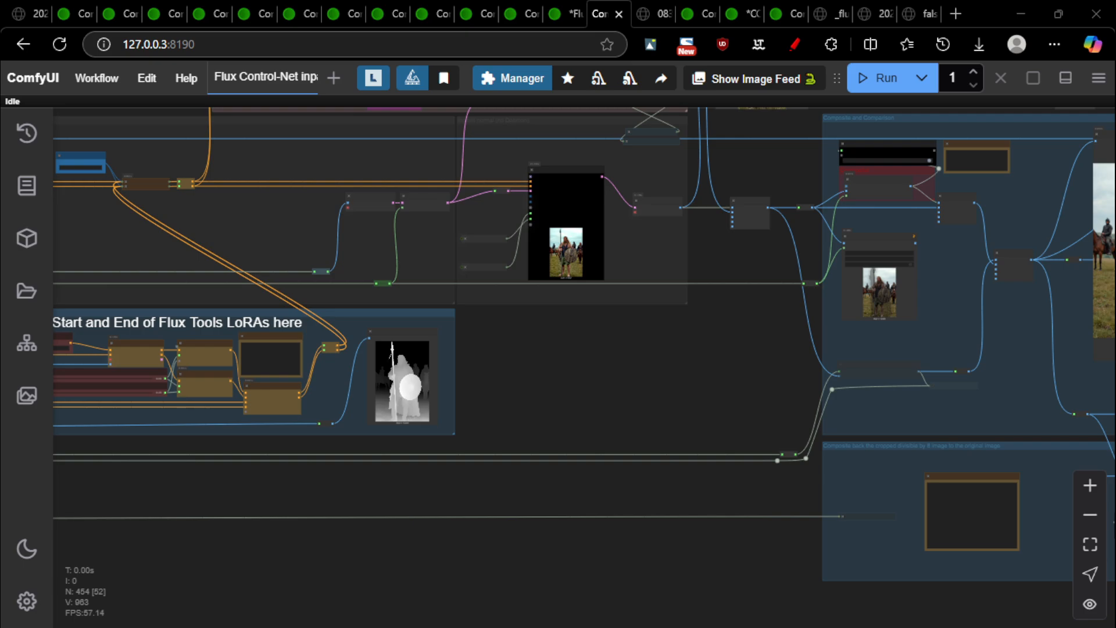